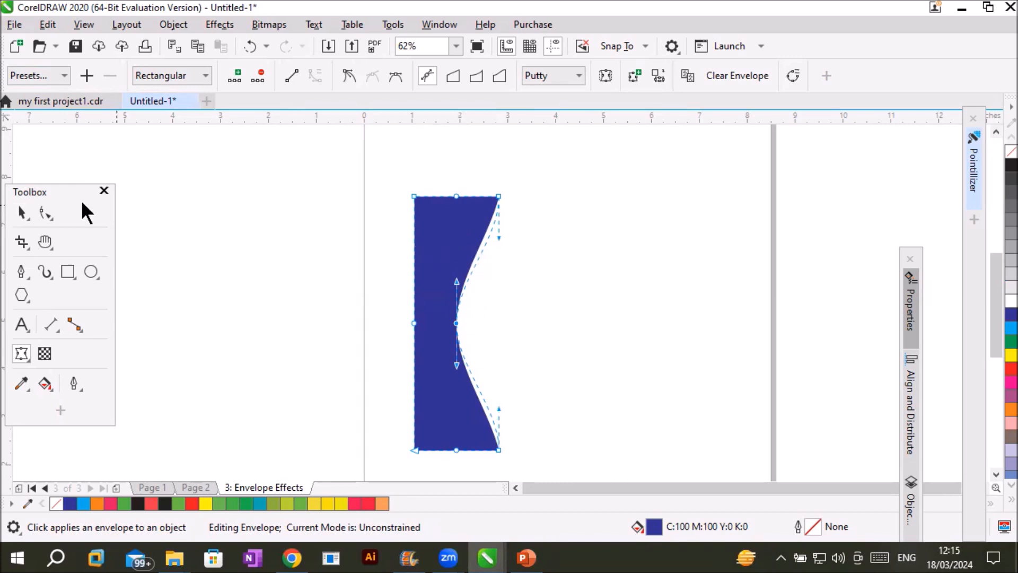
Step: Create a horizontally mirrored copy of the curved blue shape, placed flush against its curved side
click(22, 210)
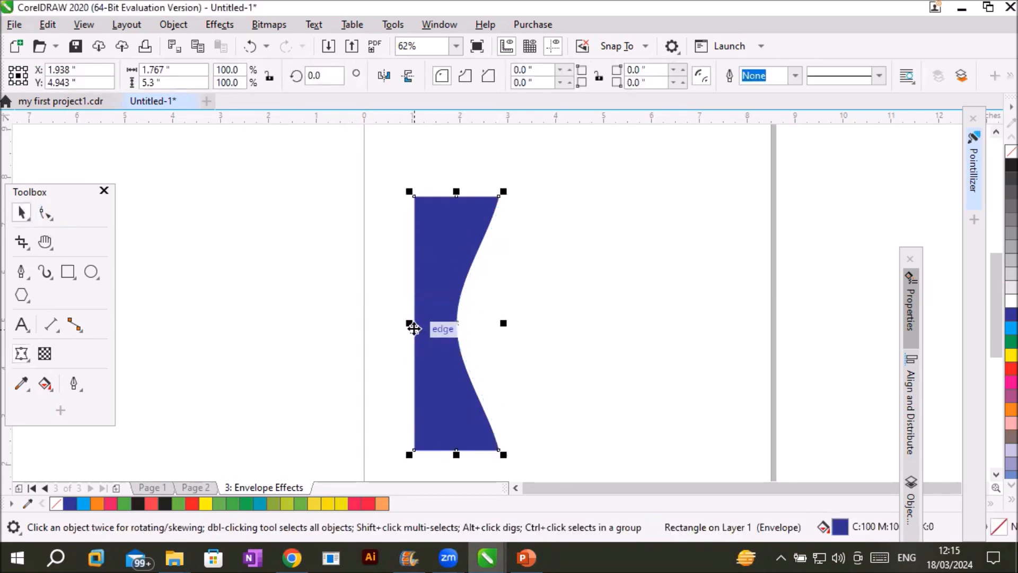
drag(408, 326, 563, 342)
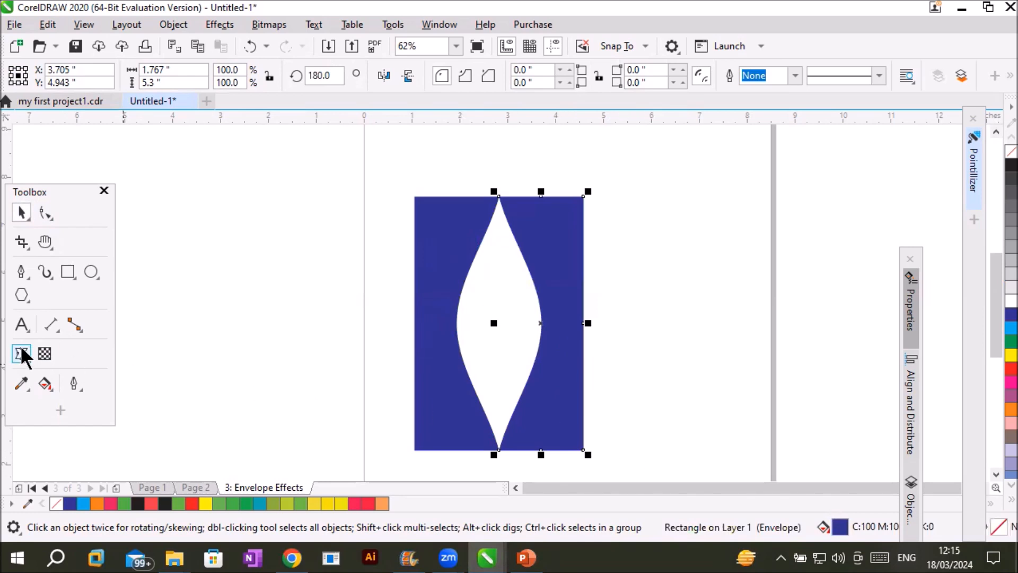
Step: Add the artistic text "hp" in the white gap between the shapes, enlarge it to about 98.6 pt and fill it with blue
click(22, 324)
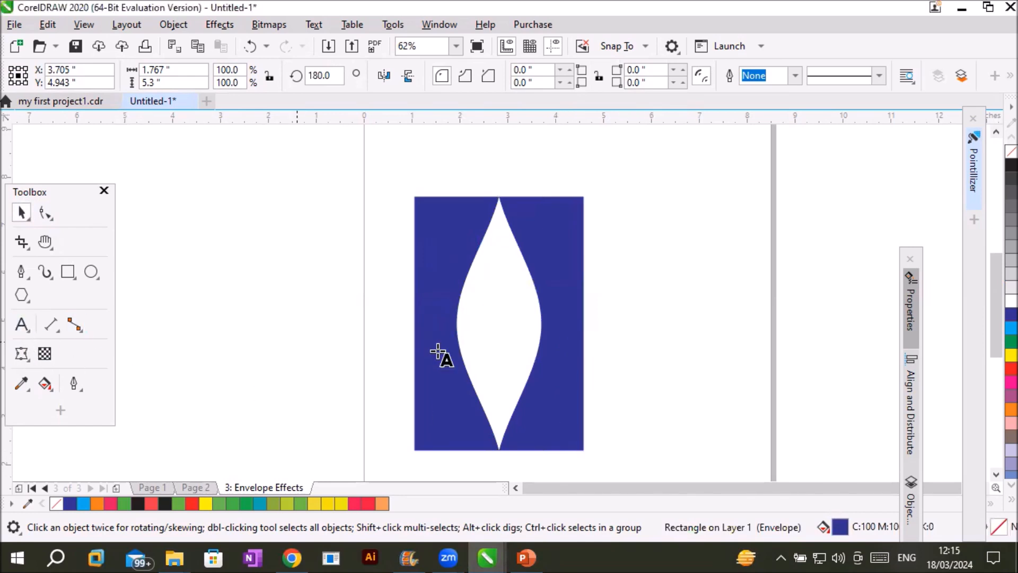
click(475, 310)
text(hp)
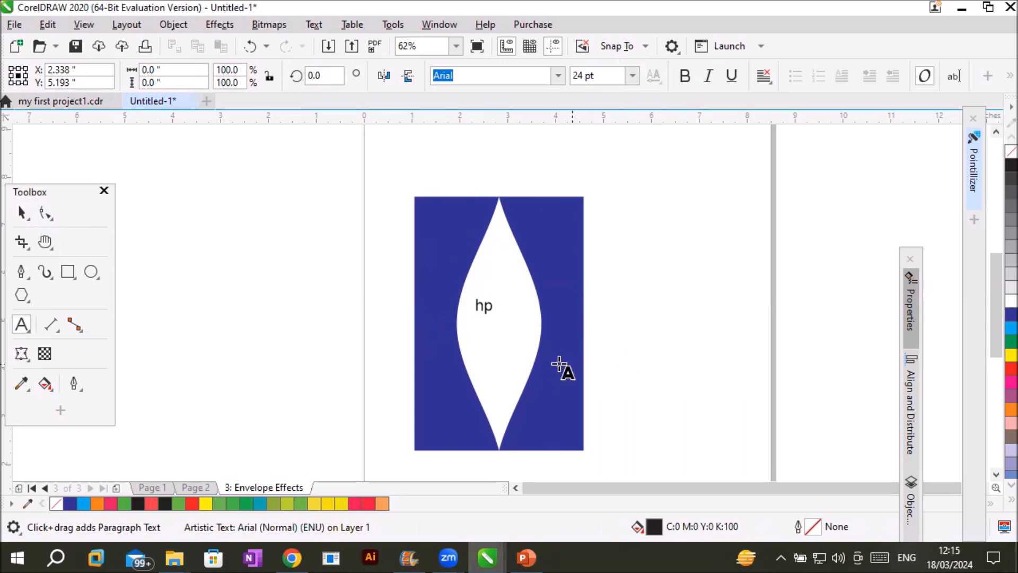
key(Escape)
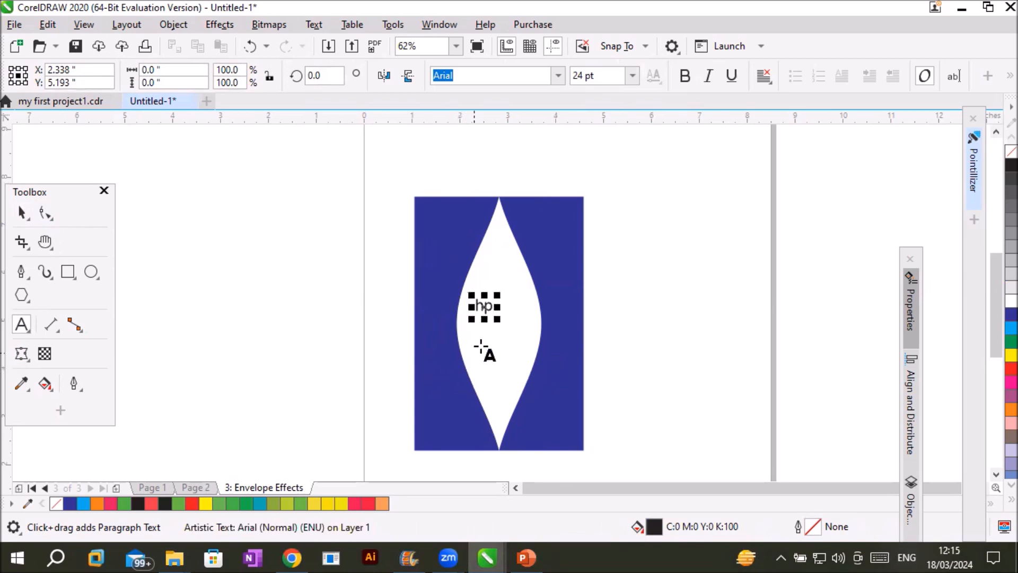
drag(496, 320, 511, 342)
click(21, 211)
click(1009, 315)
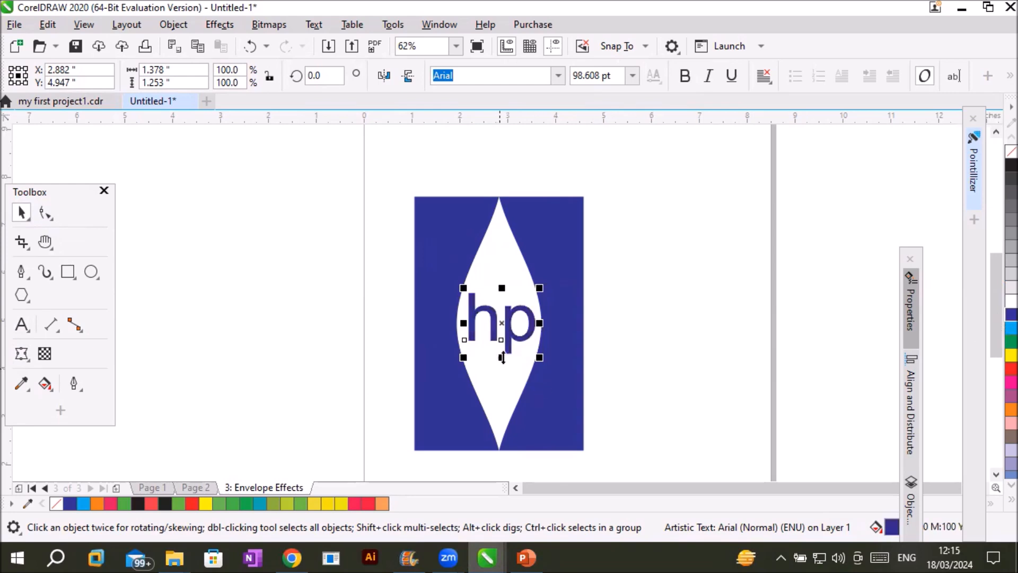
Step: Skew the "hp" text horizontally to slant it rightward and recentre it in the white gap
click(506, 322)
mouse_move(499, 289)
mouse_down()
mouse_move(512, 290)
mouse_move(486, 292)
mouse_move(513, 298)
mouse_up()
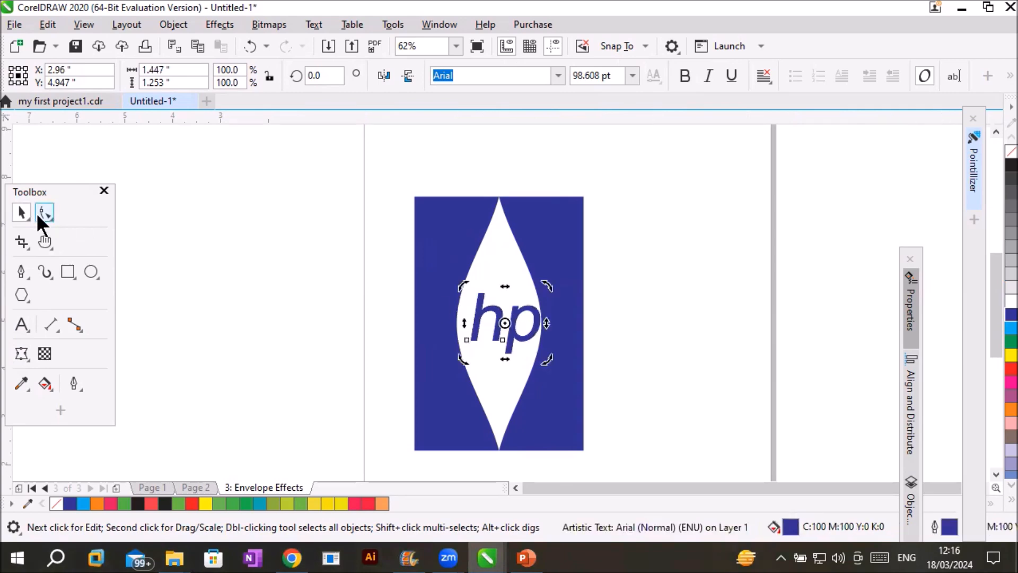
drag(530, 333, 526, 335)
click(710, 384)
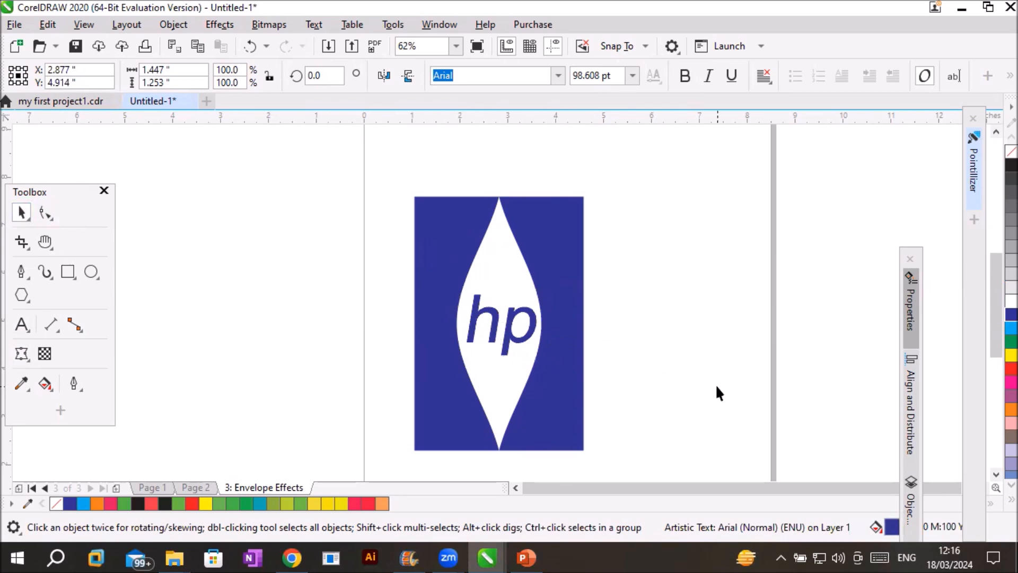
Step: Select the whole hp logo and move it off the page, to the left of the "Envelope Effects" title
click(995, 475)
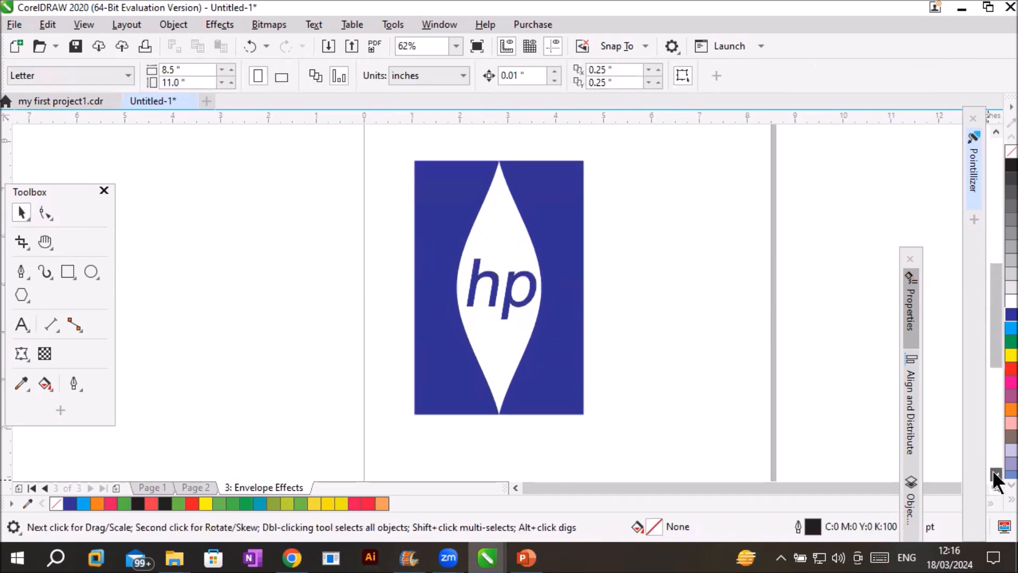
scroll(676, 386, down, 1)
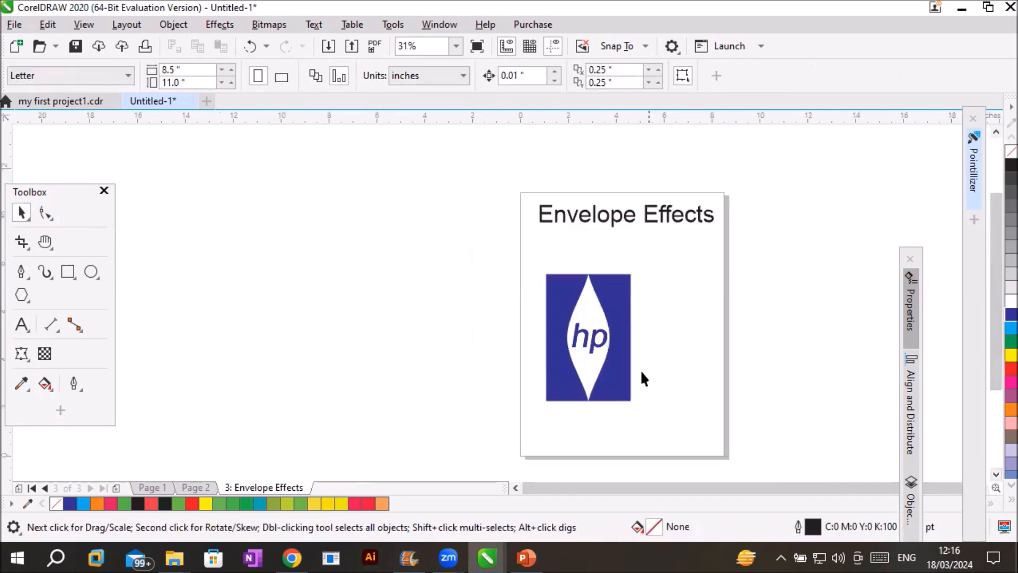
drag(653, 421, 669, 419)
drag(621, 379, 455, 271)
click(634, 347)
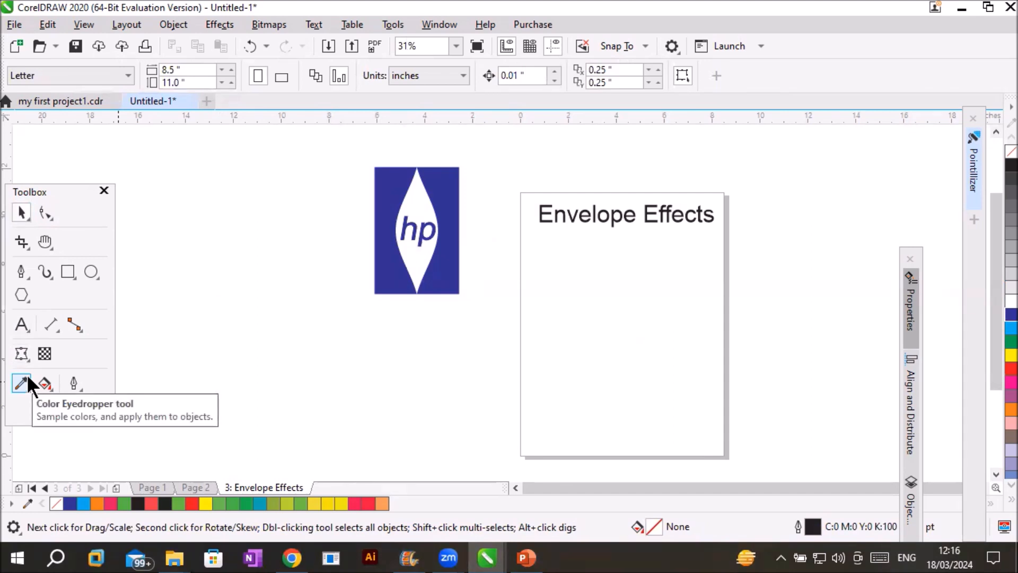
Step: Draw a rectangle about 5.7 by 5.03 inches on the page below the "Envelope Effects" title
click(66, 273)
drag(549, 277, 685, 397)
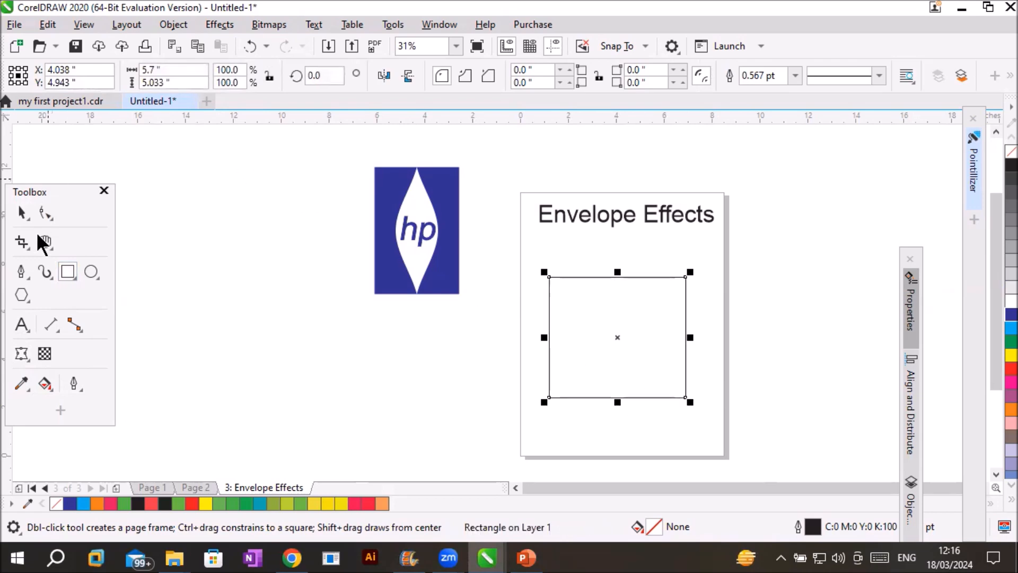
Step: Try the Circular envelope preset on the rectangle, inspect the resulting shape and undo it
click(22, 354)
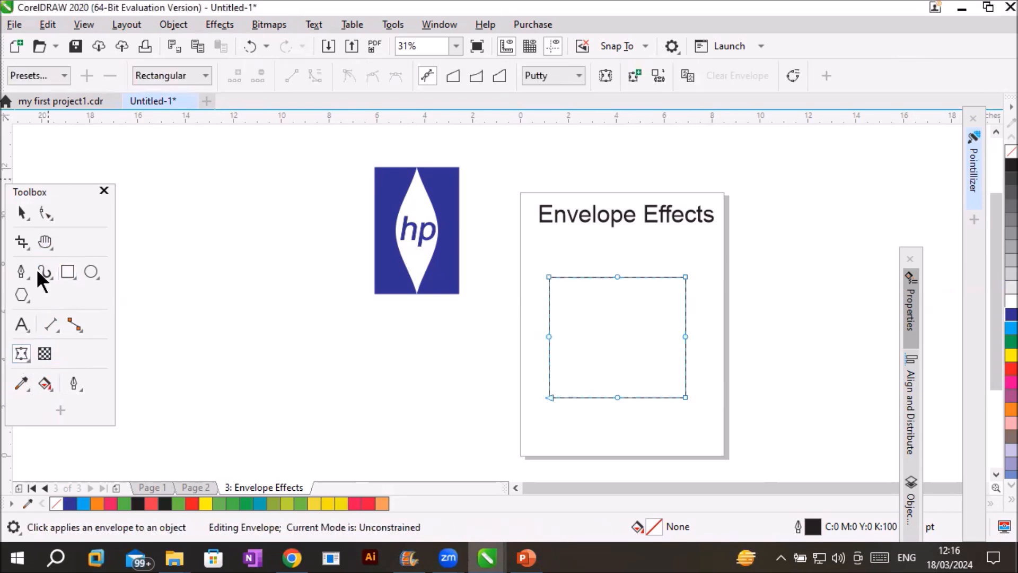
click(62, 77)
mouse_move(32, 100)
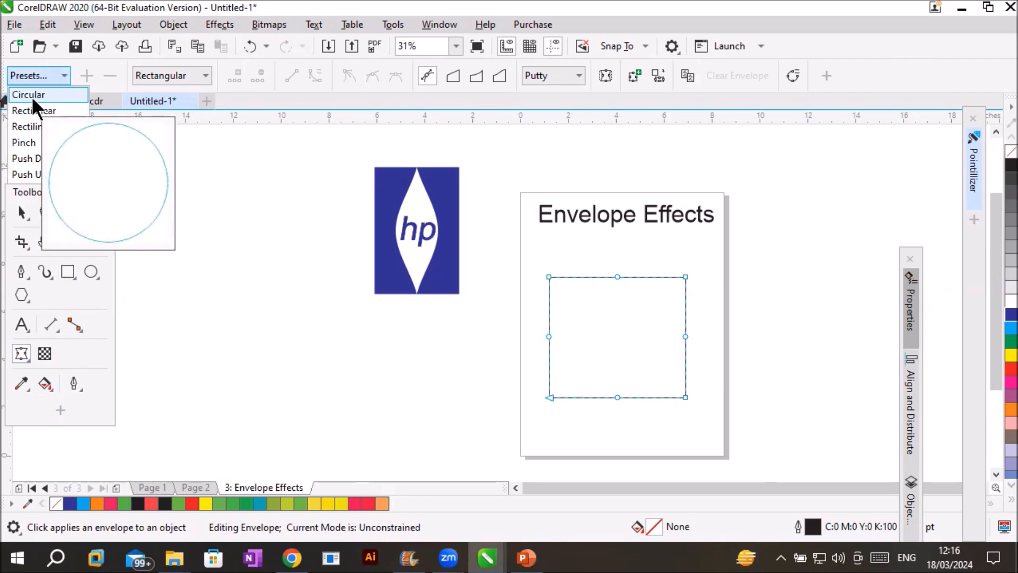
click(31, 97)
scroll(648, 323, up, 4)
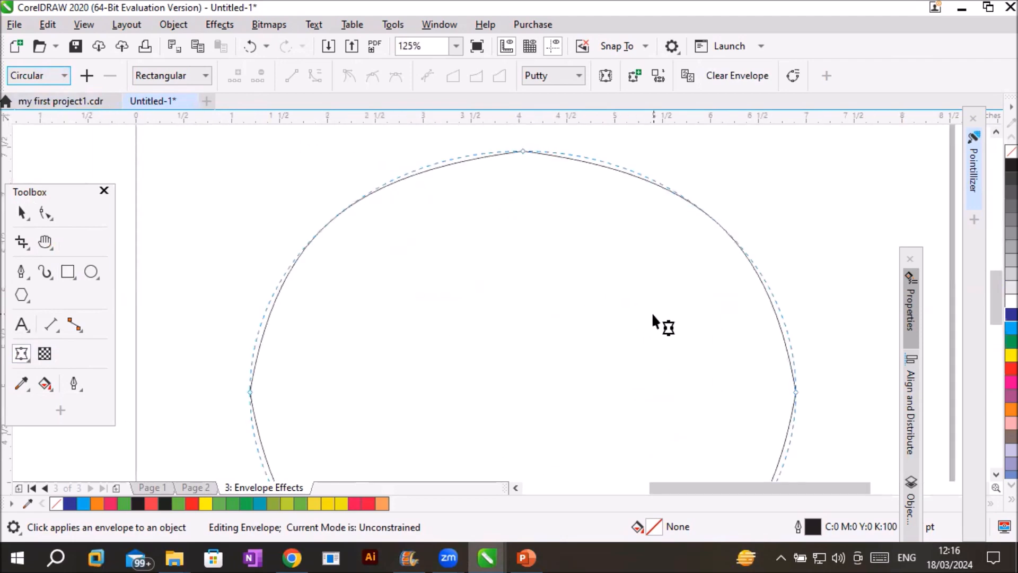
scroll(650, 318, down, 4)
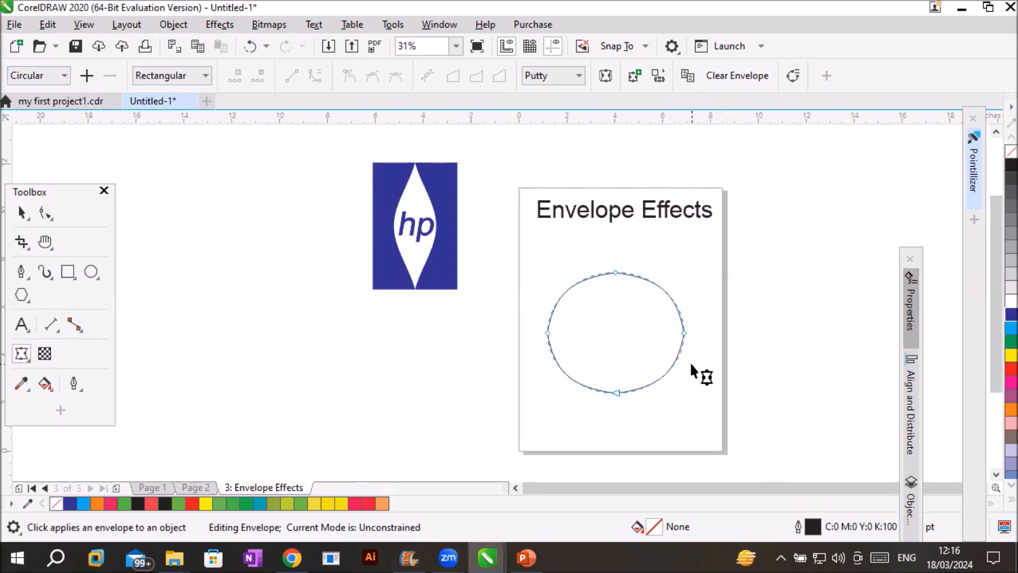
key(ctrl+z)
Step: Apply the Rectilinear envelope preset to the rectangle
click(63, 76)
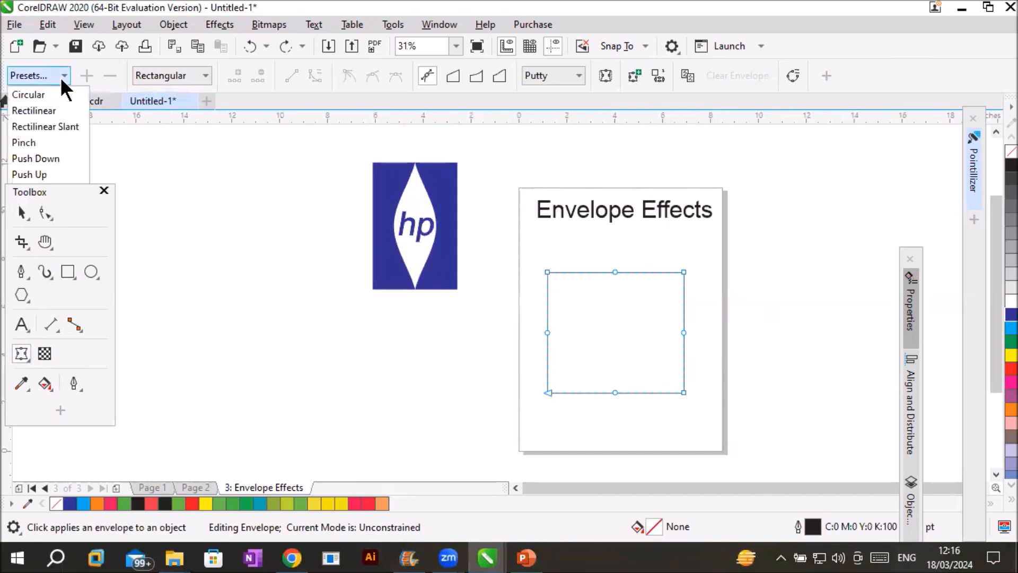
click(59, 111)
scroll(539, 264, up, 3)
scroll(602, 317, down, 3)
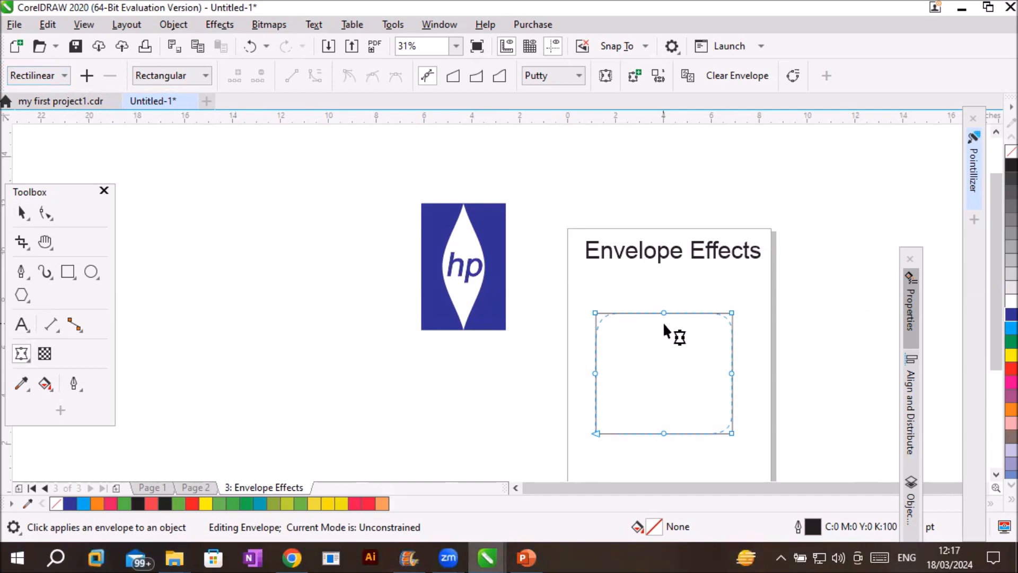
Step: Pull the rectangle's upper-left and lower-right envelope nodes inward and fill the shape with blue (C:100 M:100 Y:0 K:0)
drag(596, 313, 639, 353)
drag(731, 433, 689, 402)
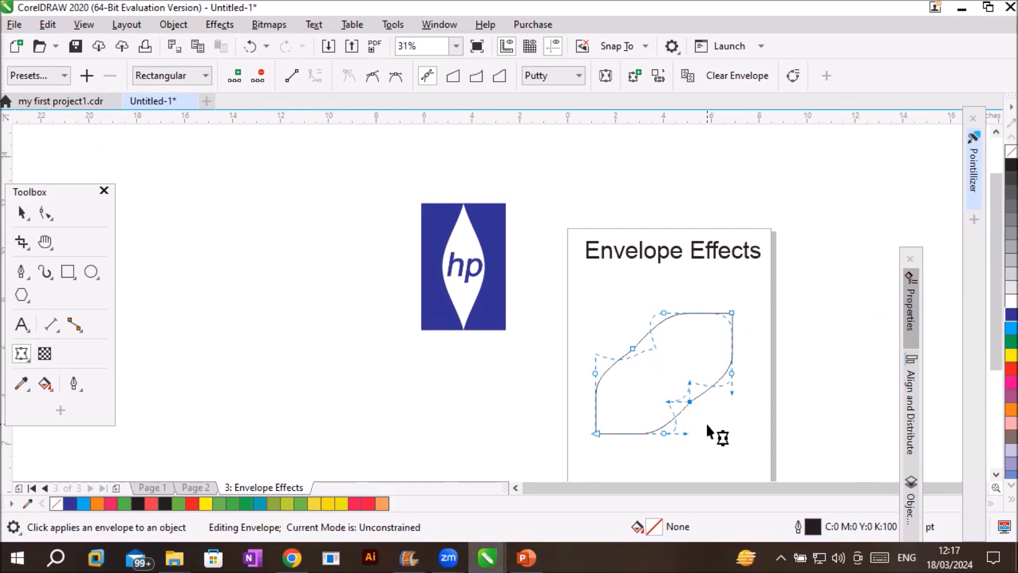
click(1007, 315)
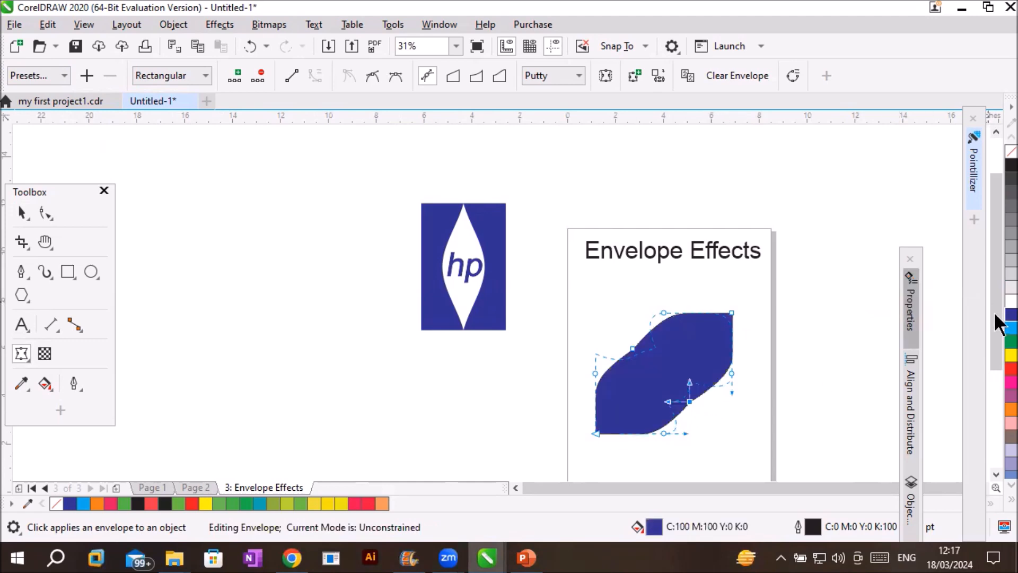
click(21, 212)
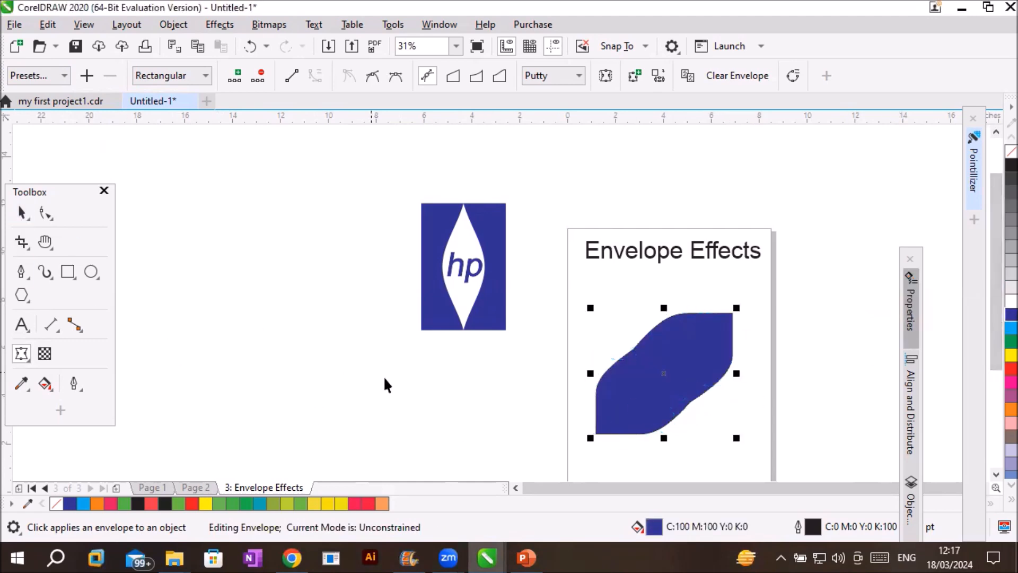
click(389, 391)
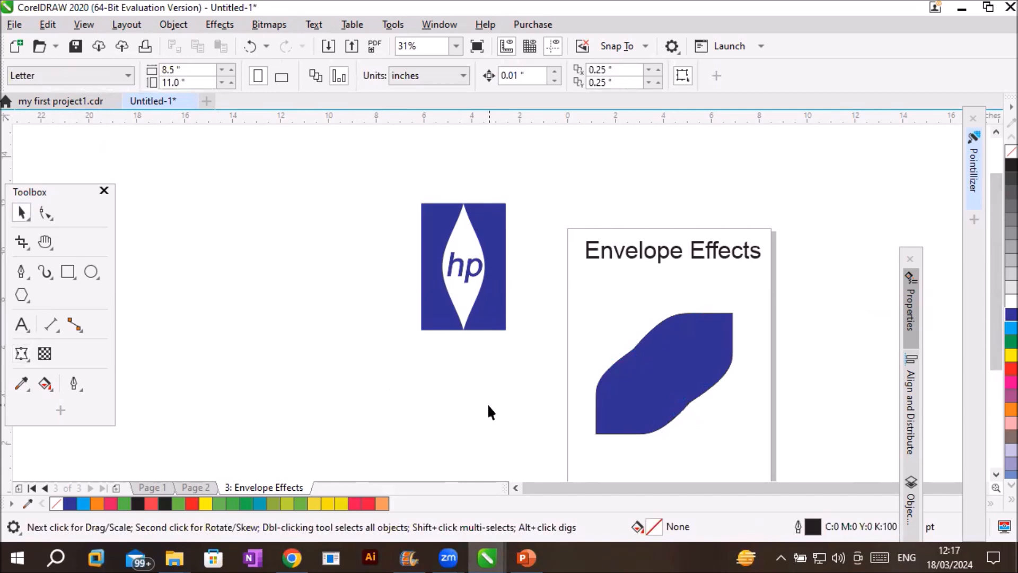
Step: Undo the blue fill and both envelope corner adjustments on the rectangle
key(ctrl+z)
key(ctrl+z)
key(ctrl+z)
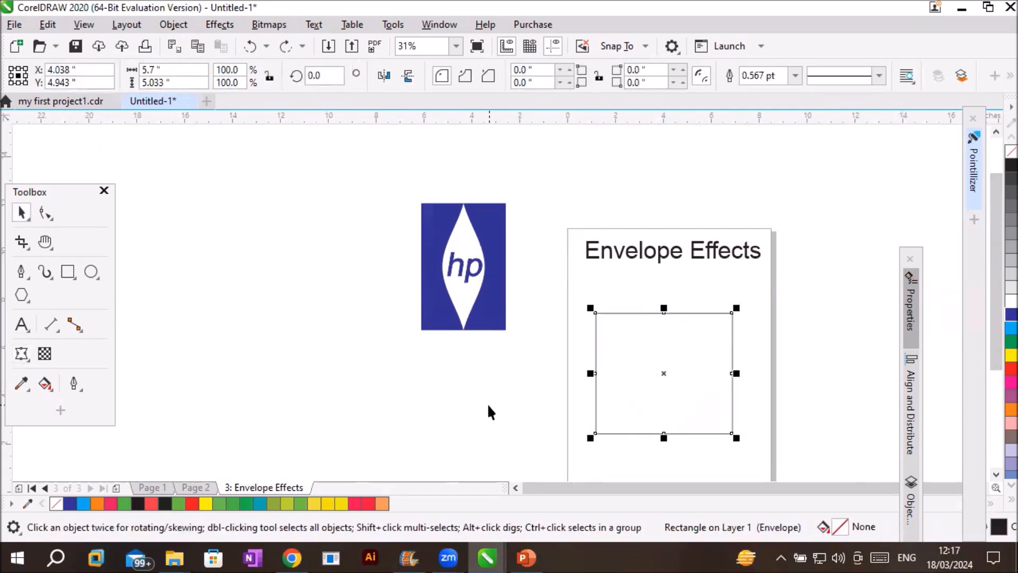
Step: Try the Rectilinear Slant envelope preset on the "Envelope Effects" title, inspect the distortion and undo it
click(21, 355)
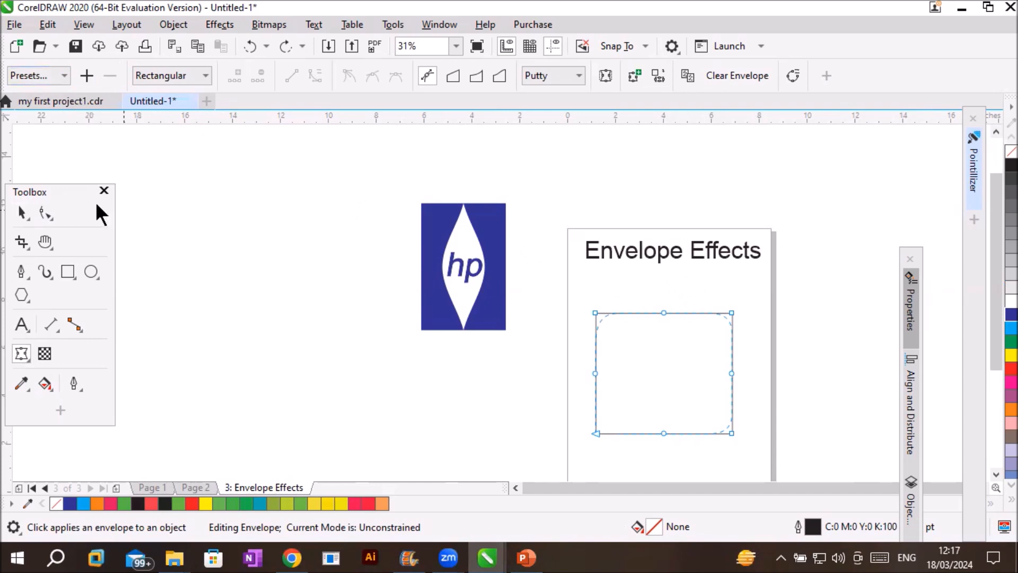
click(22, 213)
click(668, 254)
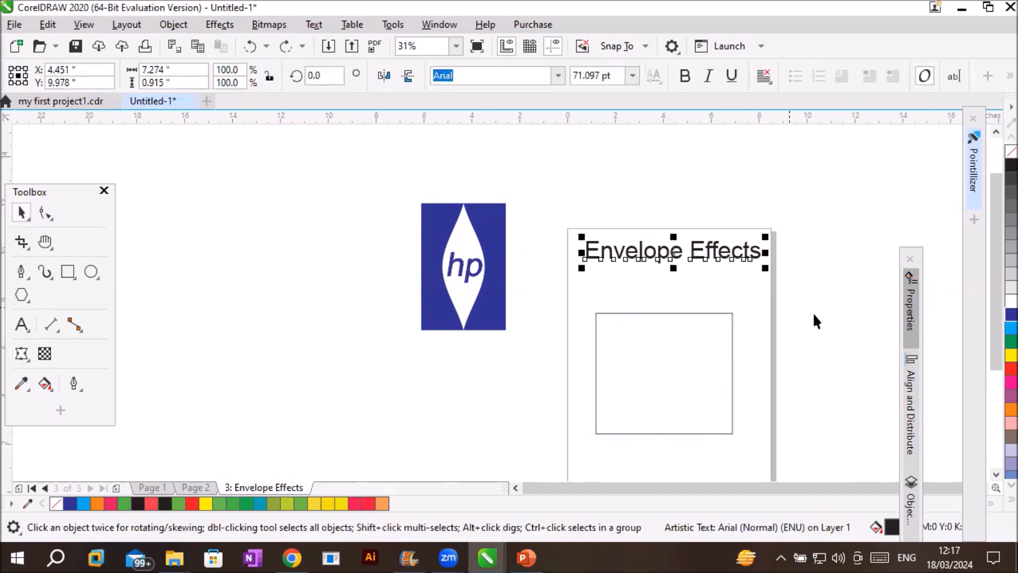
scroll(790, 286, up, 1)
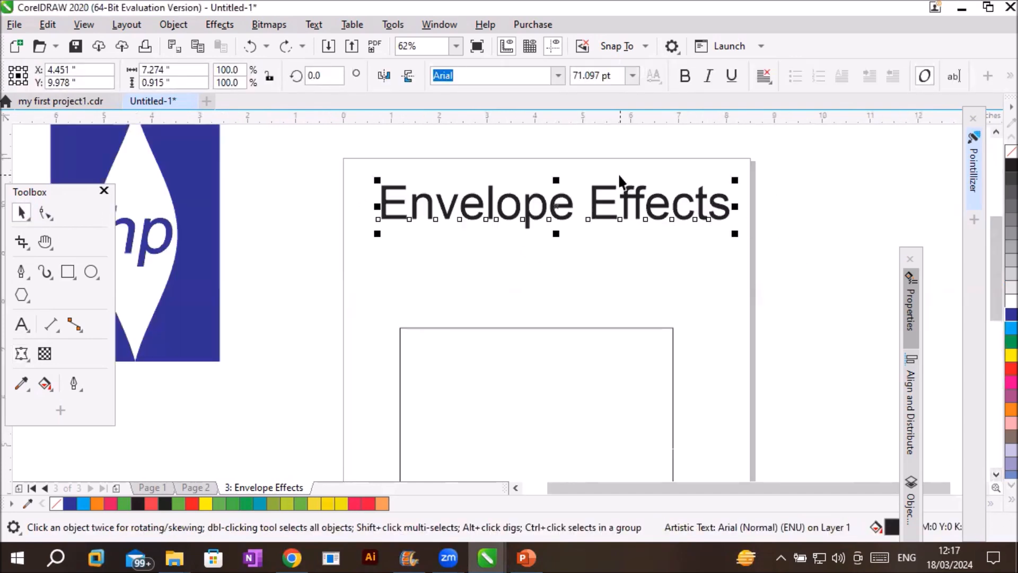
click(15, 352)
click(62, 75)
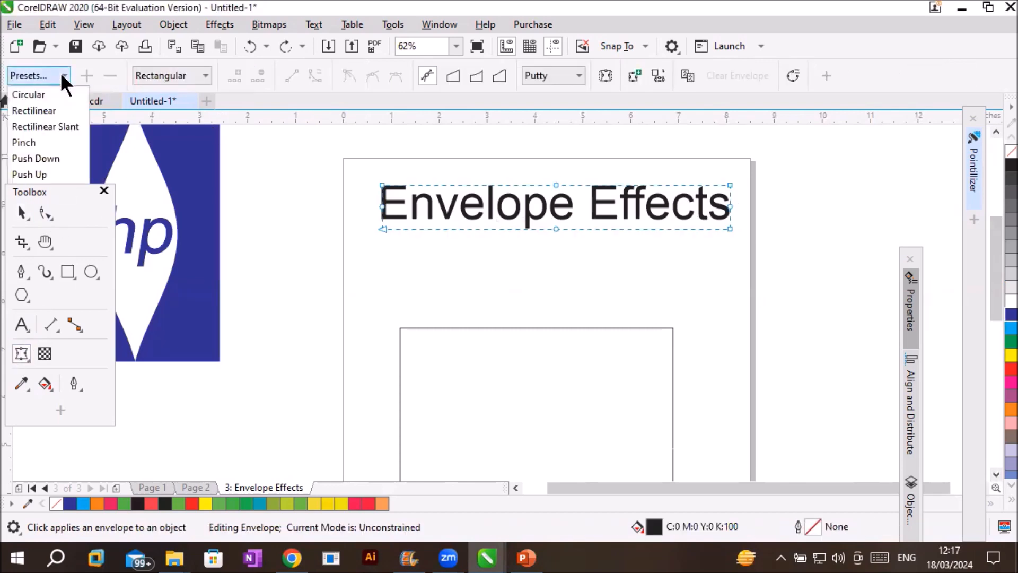
click(52, 126)
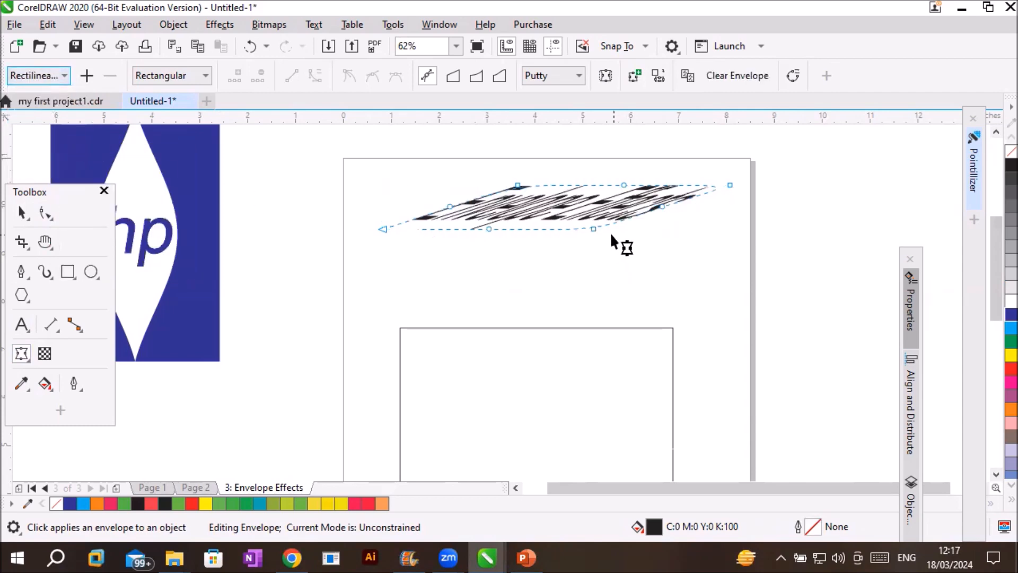
scroll(584, 179, up, 4)
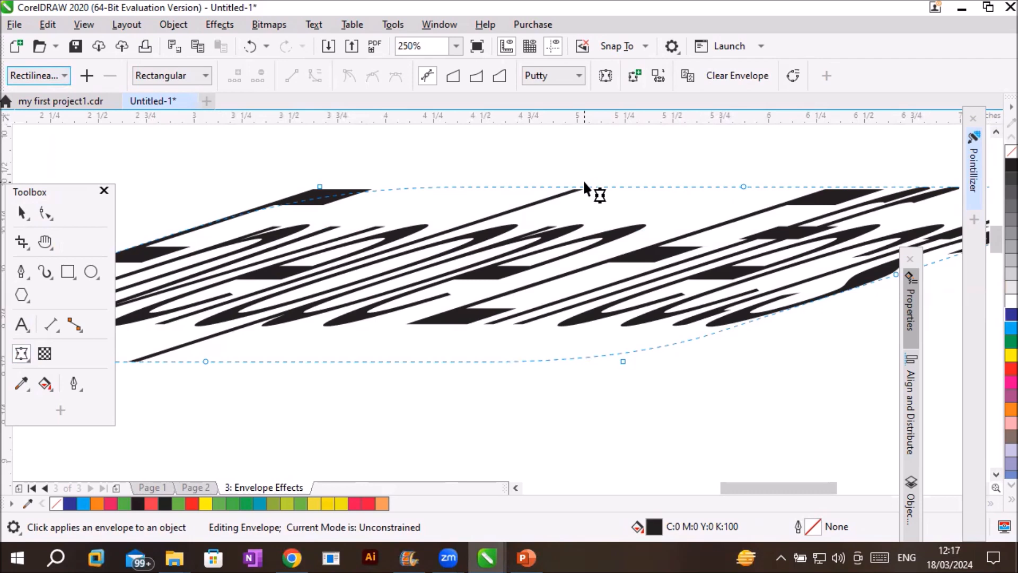
scroll(583, 179, down, 4)
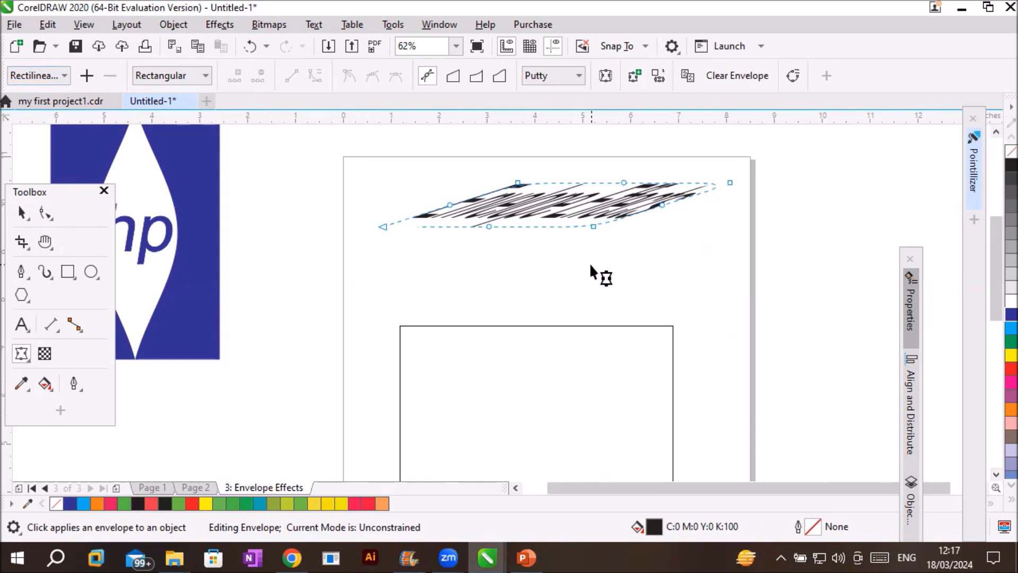
click(22, 213)
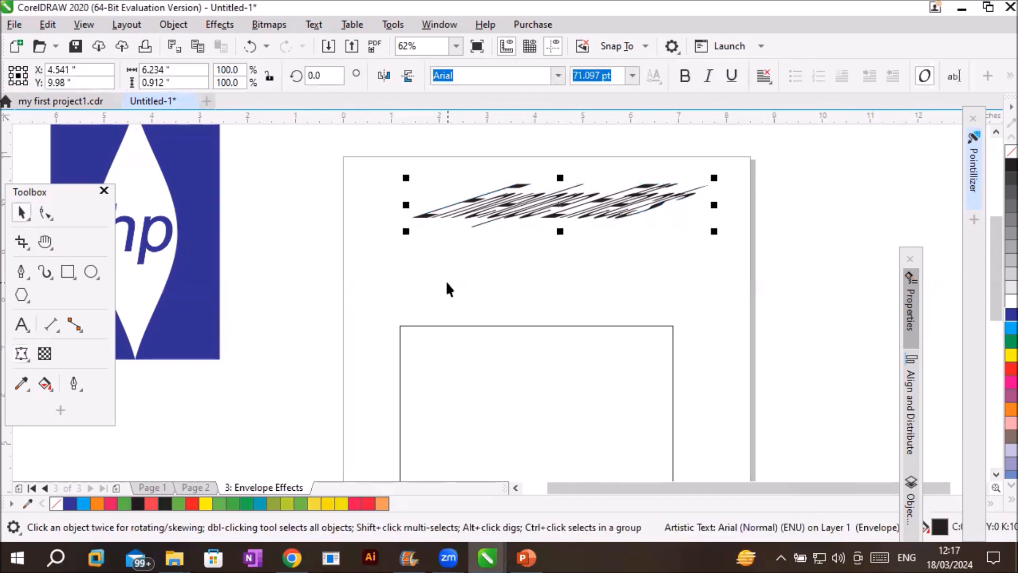
key(ctrl+z)
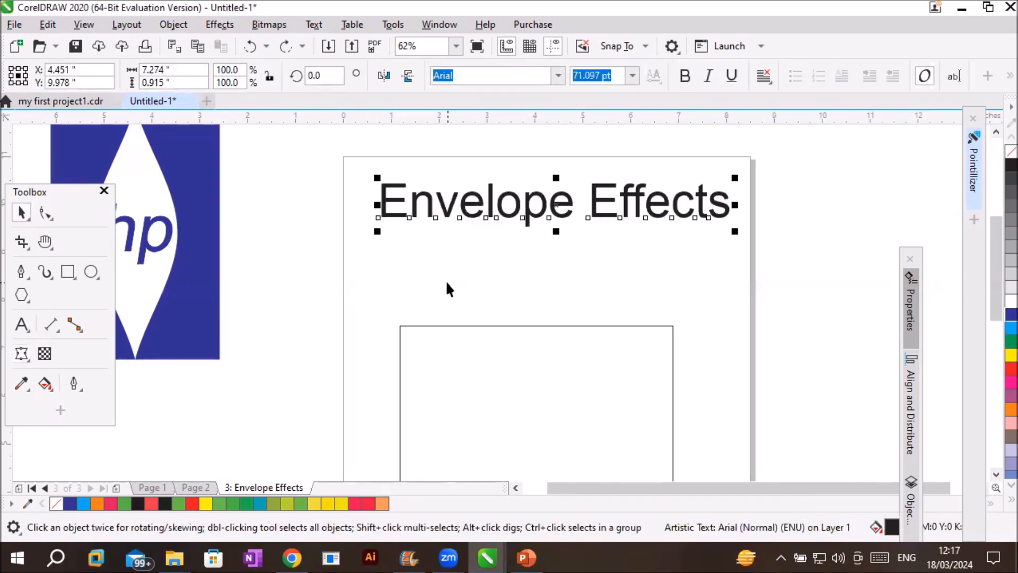
Step: Apply the Pinch envelope preset to the "Envelope Effects" title text
click(16, 356)
click(64, 76)
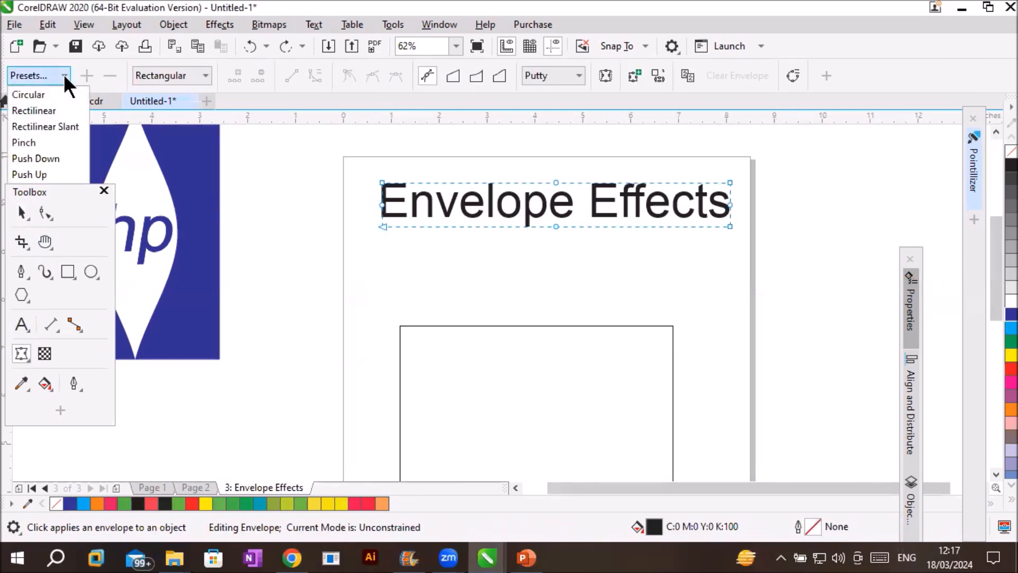
mouse_move(42, 149)
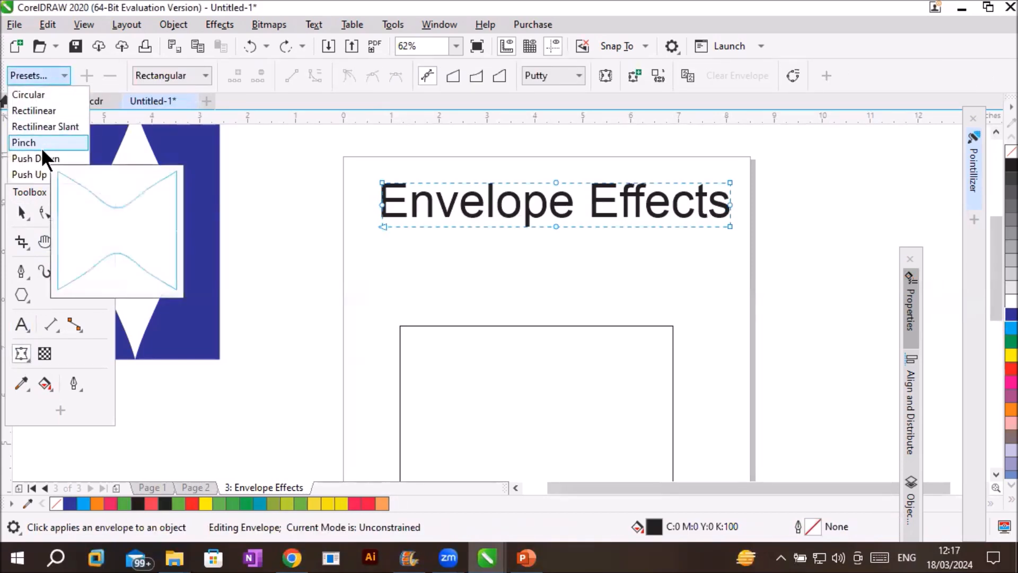
click(41, 145)
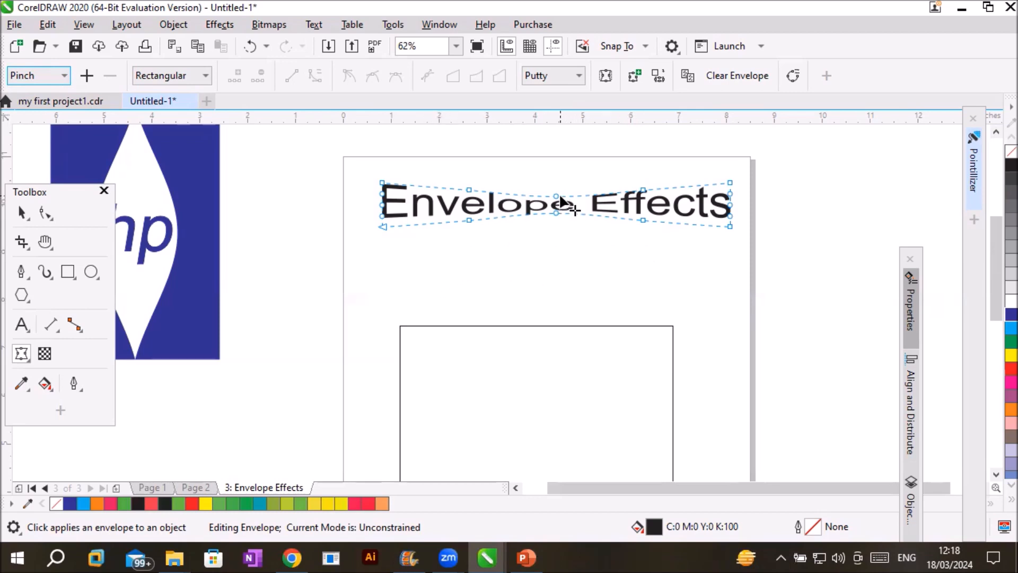
Step: Stretch the title's Pinch envelope by pulling the top middle node up and the bottom middle and both lower corner nodes down
drag(556, 198, 558, 150)
drag(556, 213, 560, 261)
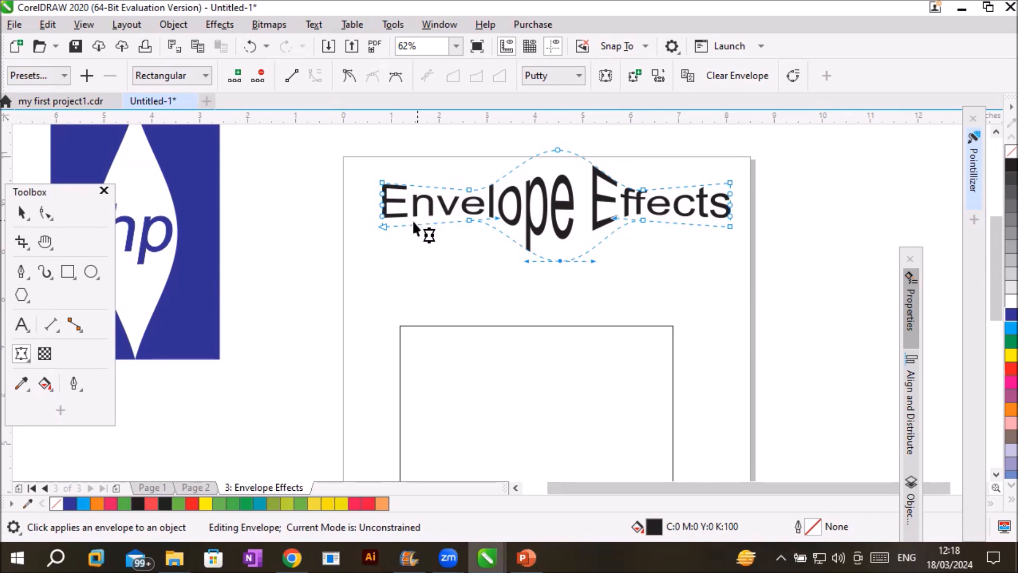
drag(383, 228, 387, 275)
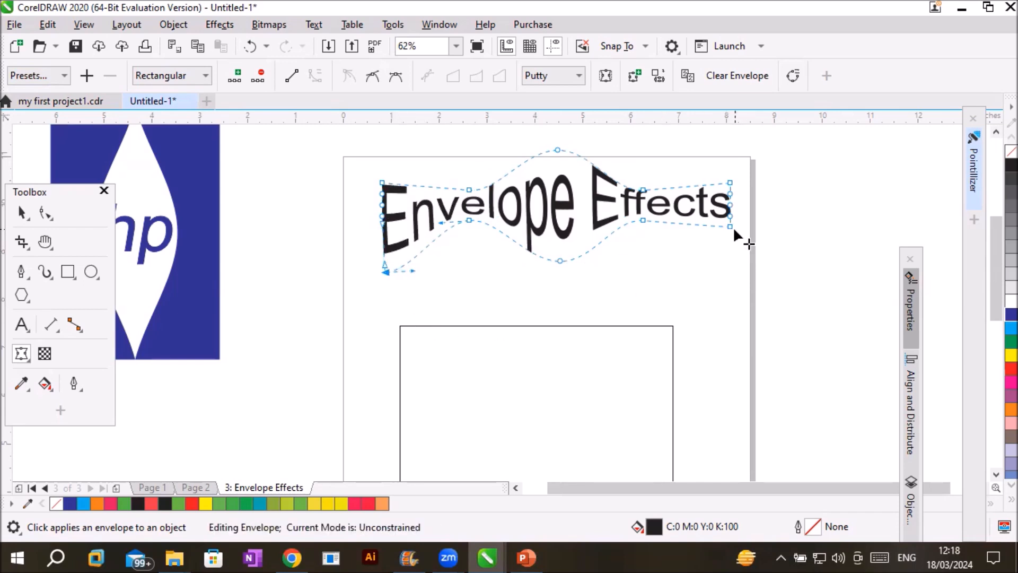
drag(730, 227, 728, 260)
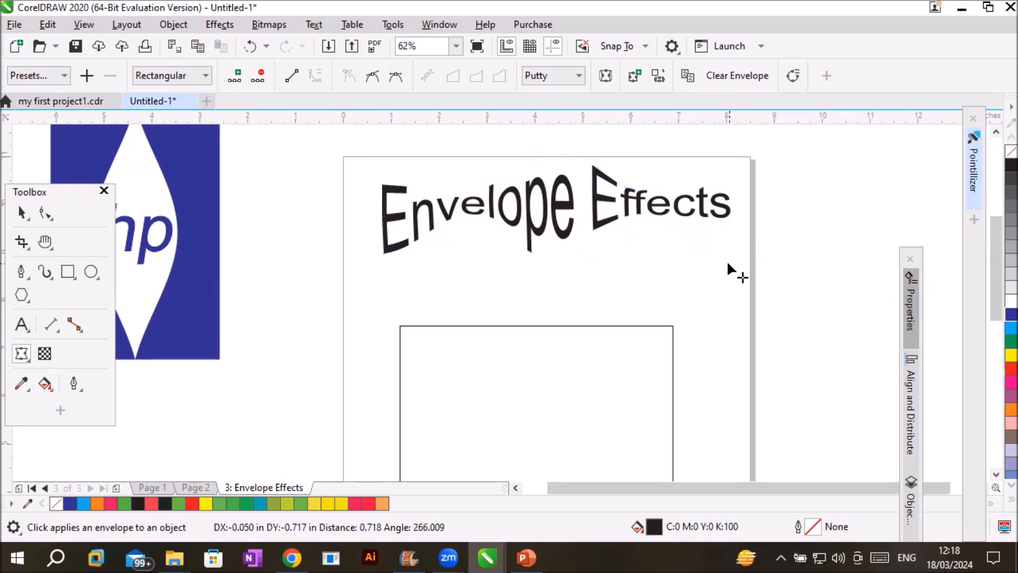
click(22, 212)
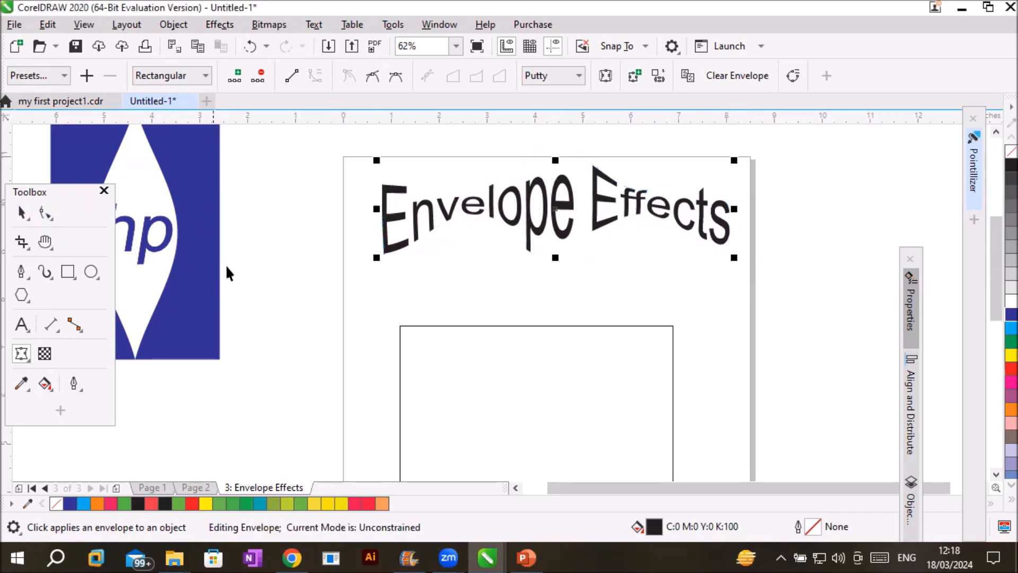
click(328, 287)
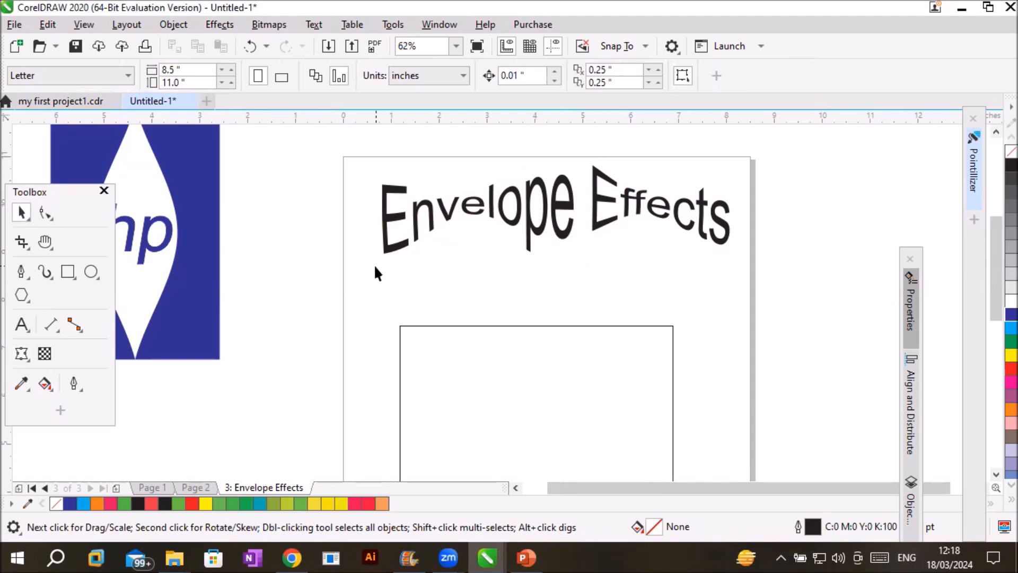
Step: Clear the envelope from the "Envelope Effects" title text
click(529, 206)
click(21, 353)
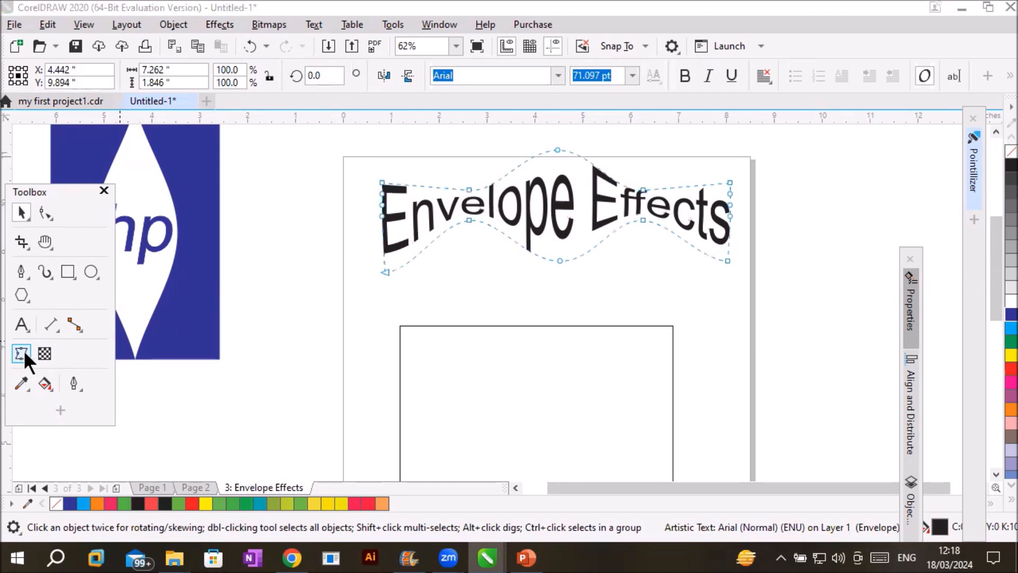
click(739, 79)
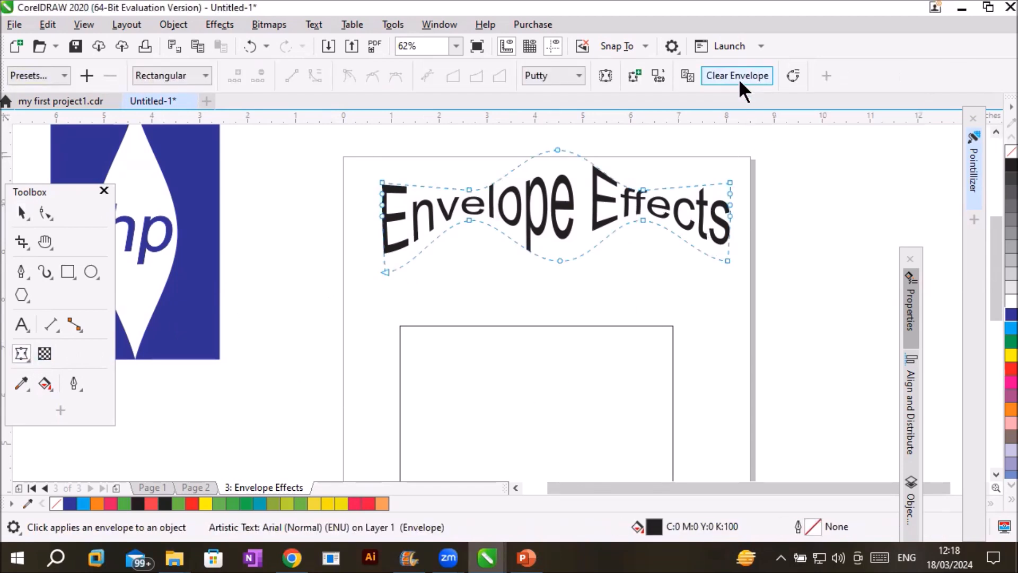
Step: Apply the Push Down envelope preset to the "Envelope Effects" title text
click(21, 353)
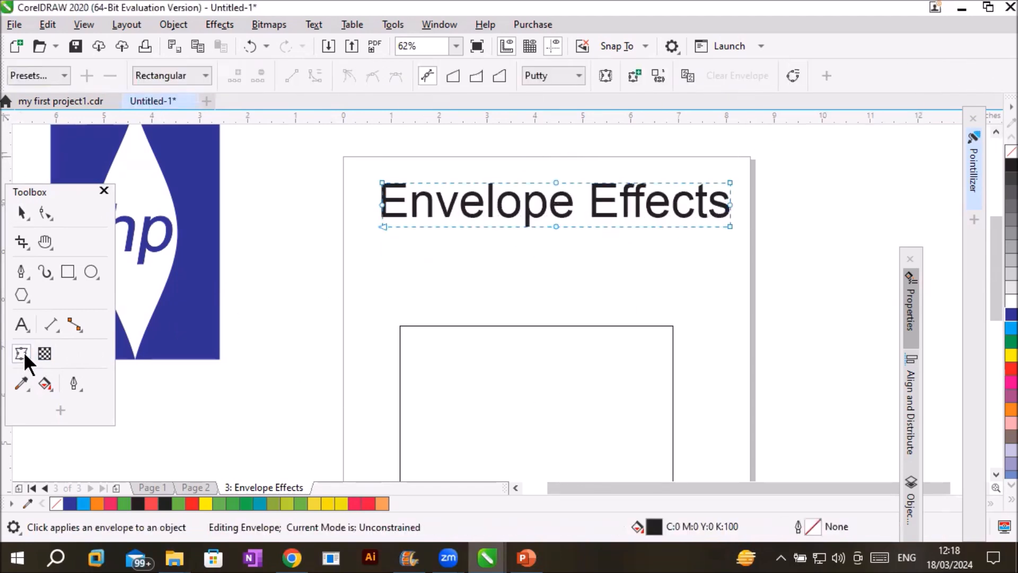
click(63, 76)
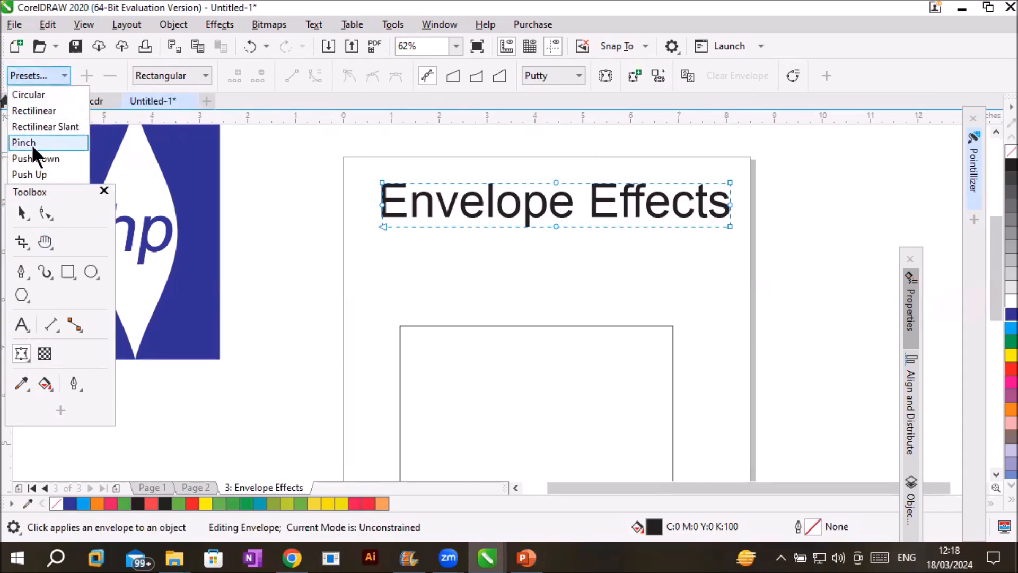
mouse_move(51, 159)
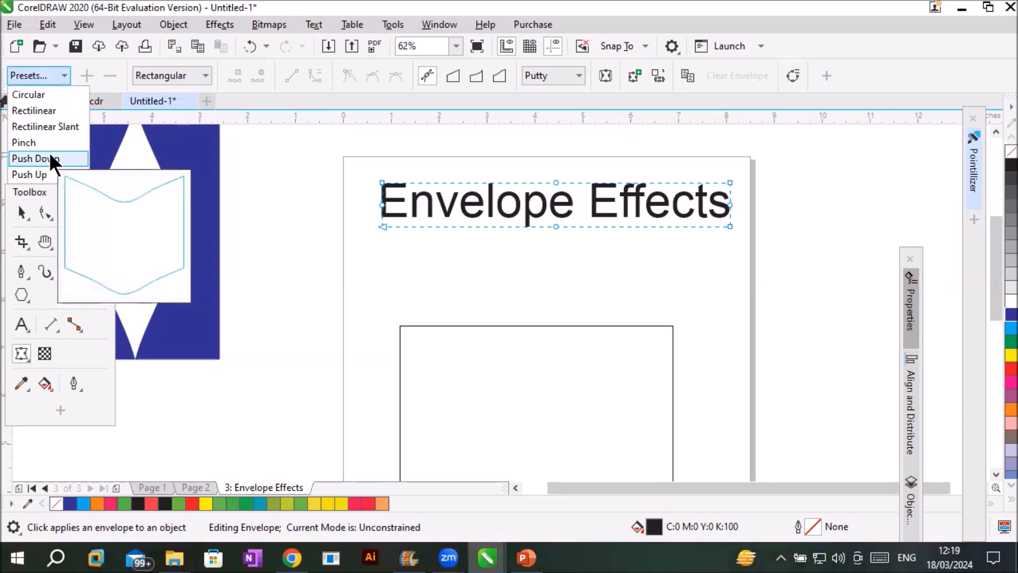
click(49, 157)
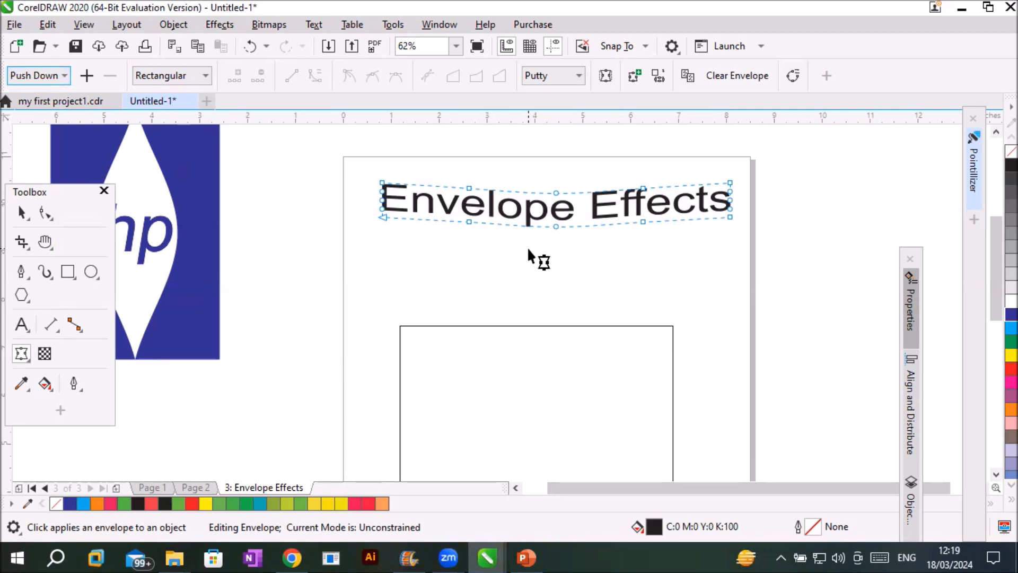
Step: Try lowering both middle envelope nodes of the title together, then only the bottom middle node, undoing each attempt
drag(539, 171, 554, 254)
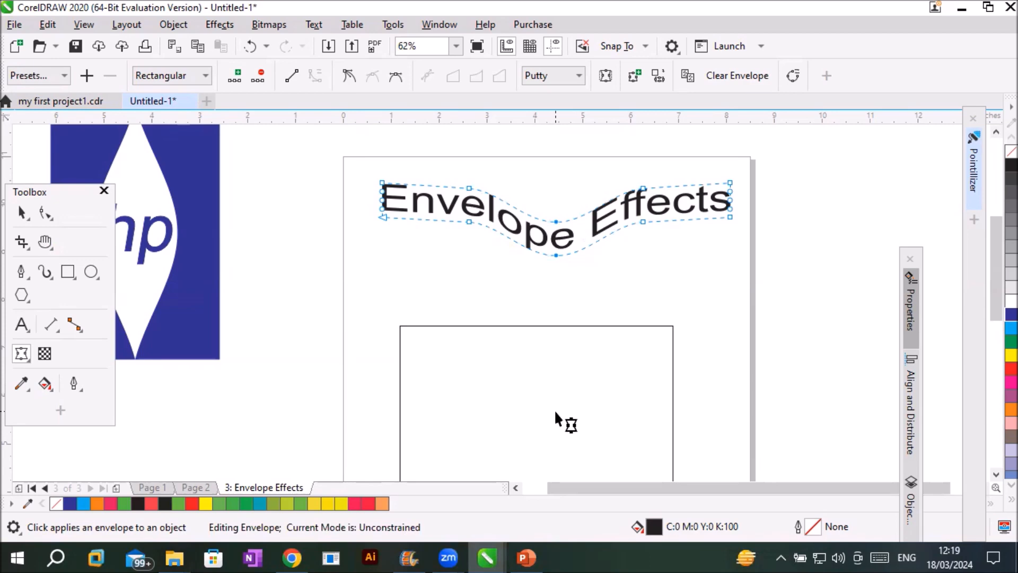
key(ctrl+z)
click(555, 226)
drag(556, 225, 556, 275)
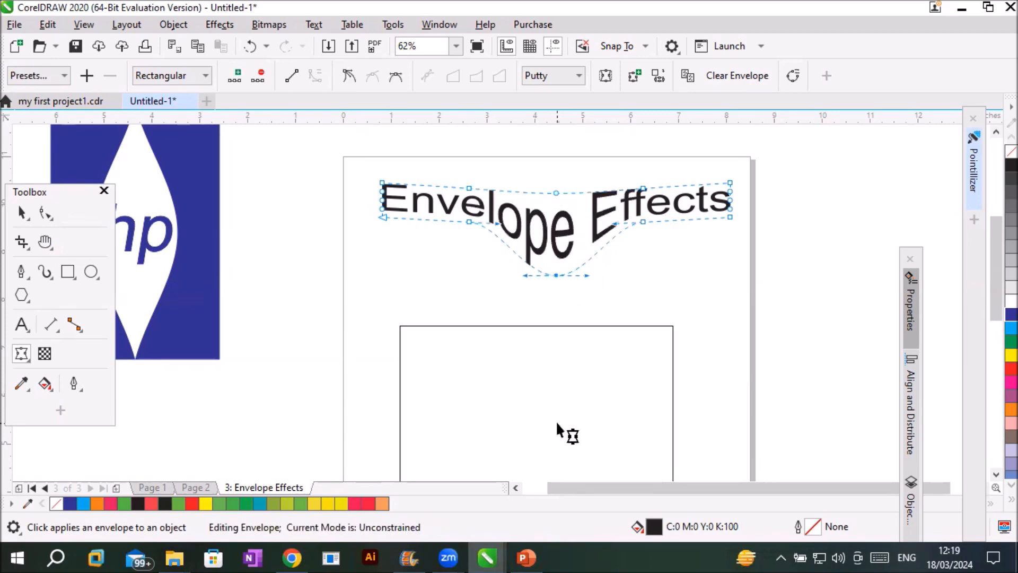
key(ctrl+z)
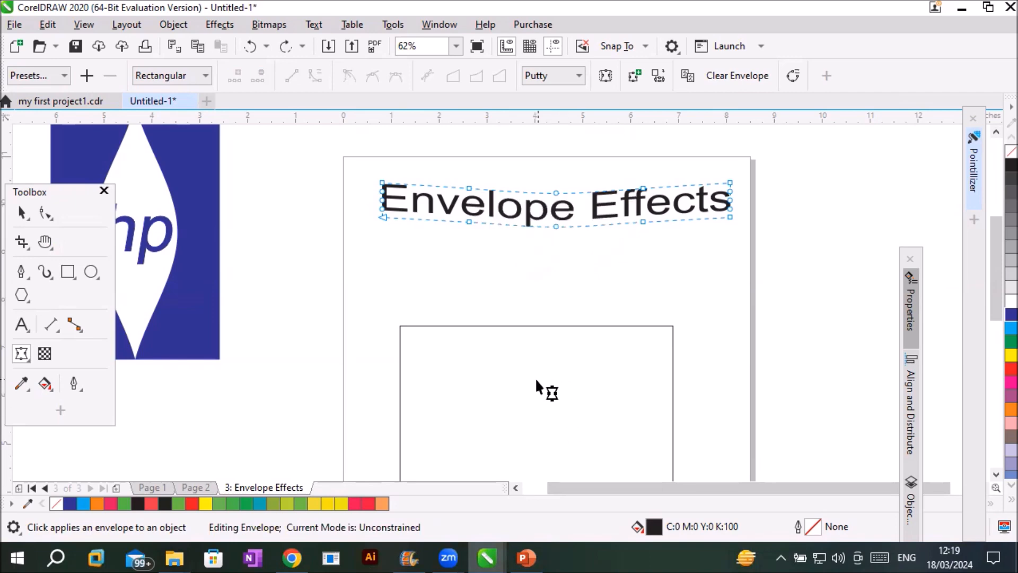
Step: Try lowering the six central envelope nodes of the title together, then undo back to the undistorted text
drag(444, 166, 666, 264)
drag(556, 224, 555, 263)
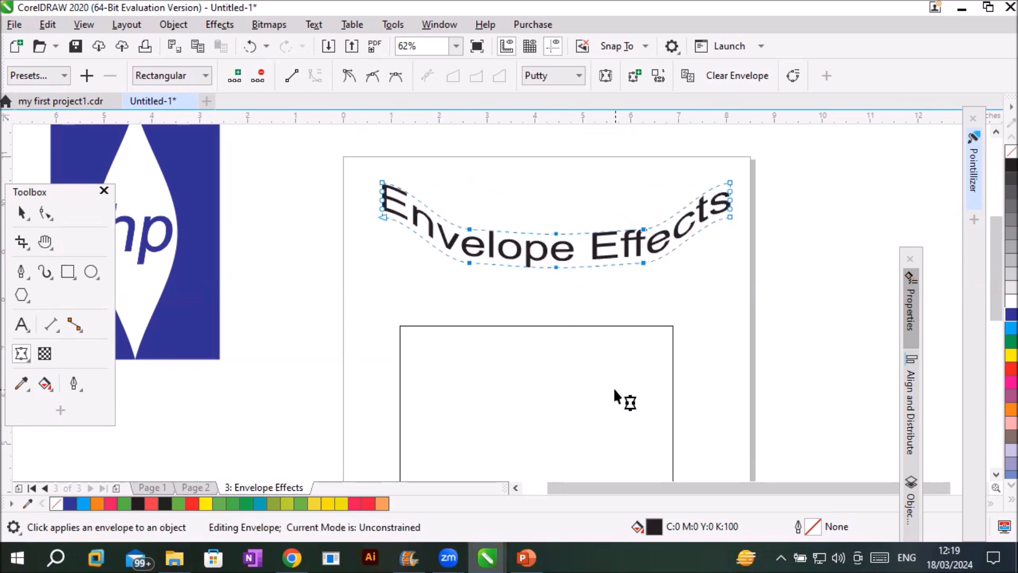
click(21, 211)
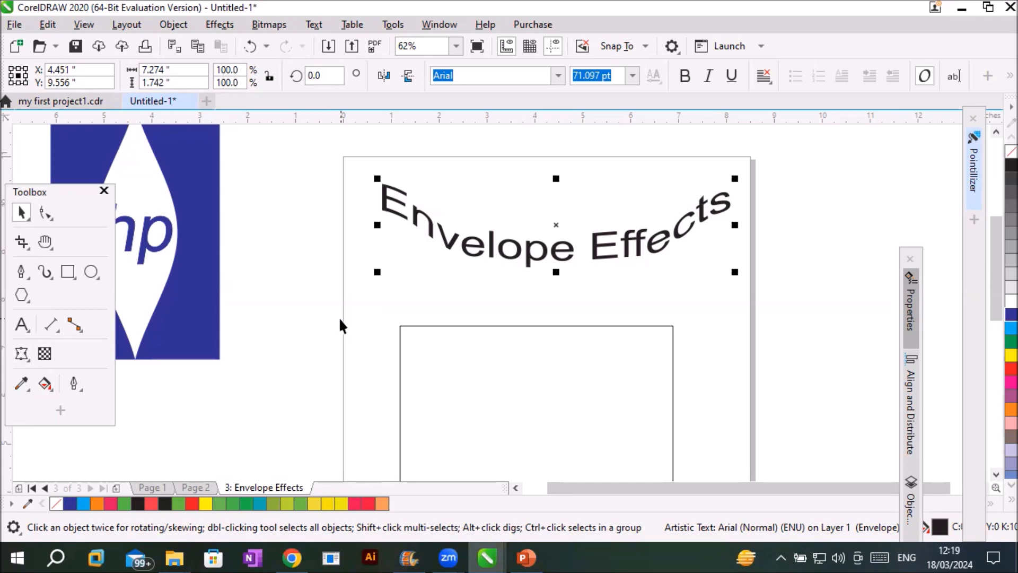
key(ctrl+z)
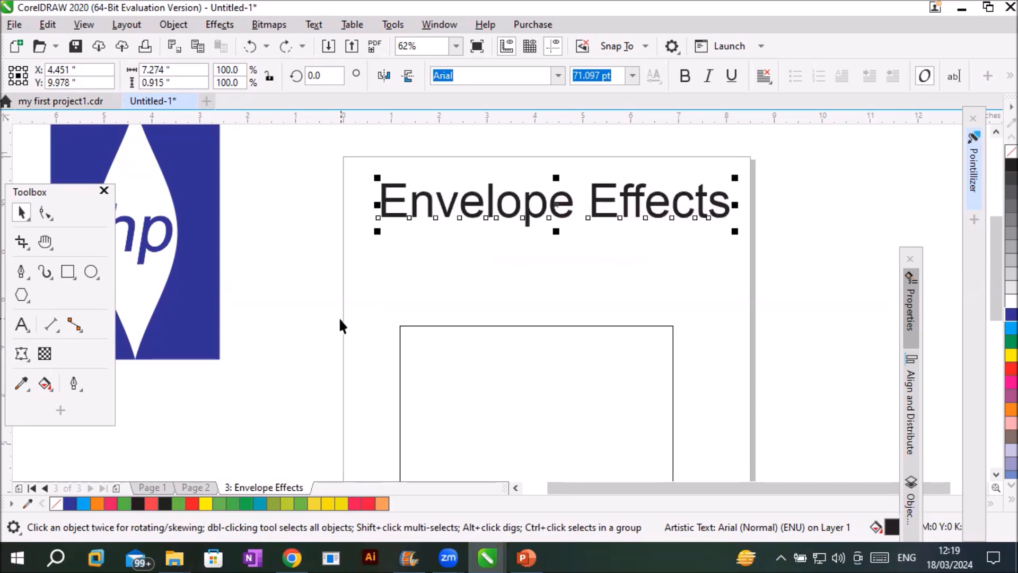
Step: Apply the Push Up envelope preset to the "Envelope Effects" title text
click(20, 353)
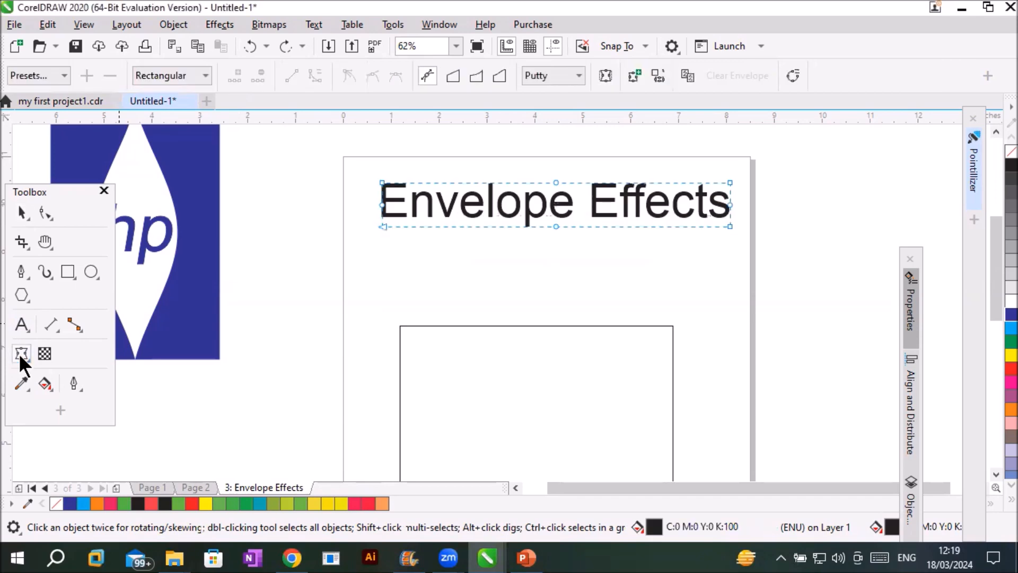
click(65, 75)
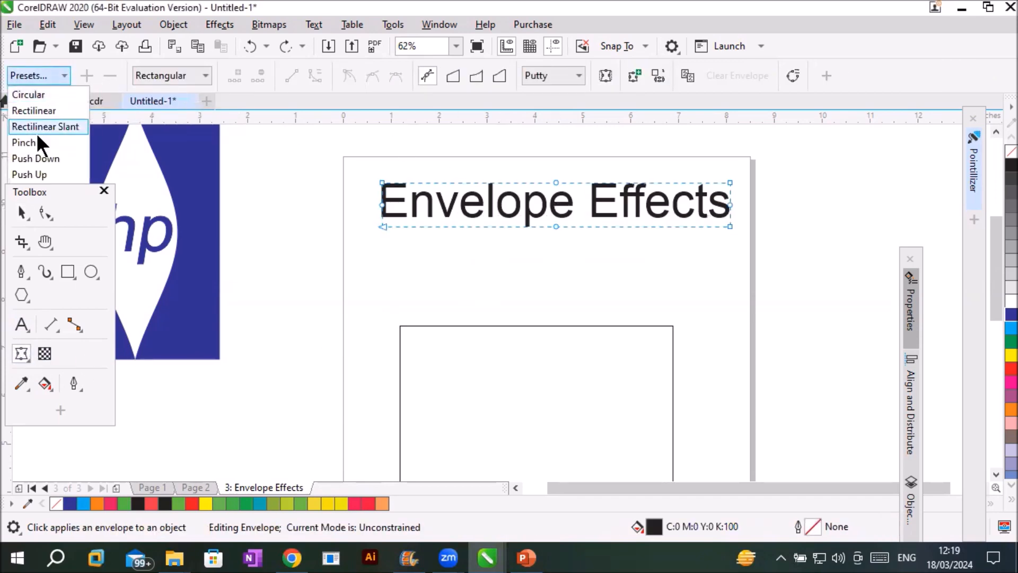
mouse_move(36, 172)
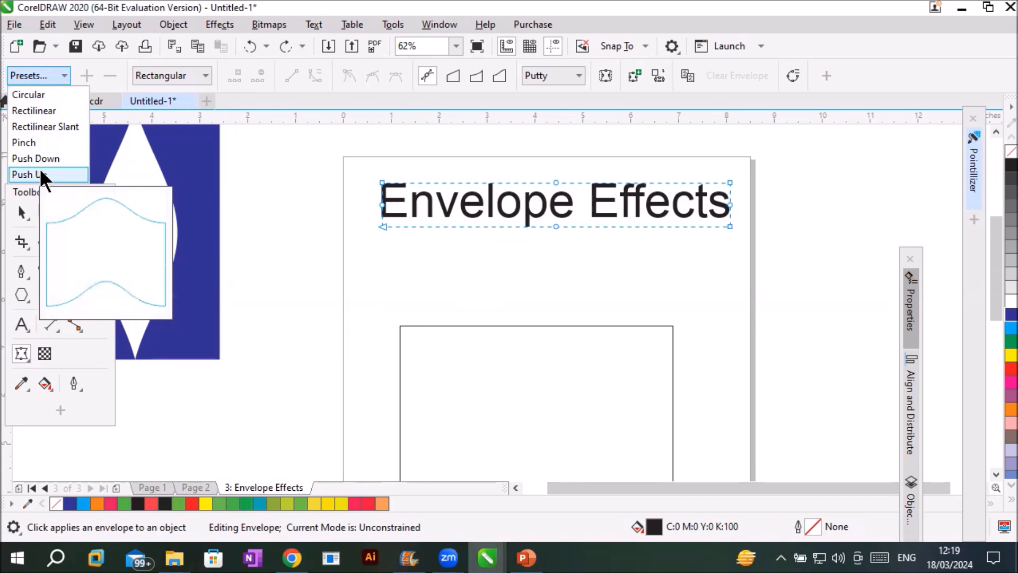
mouse_move(52, 155)
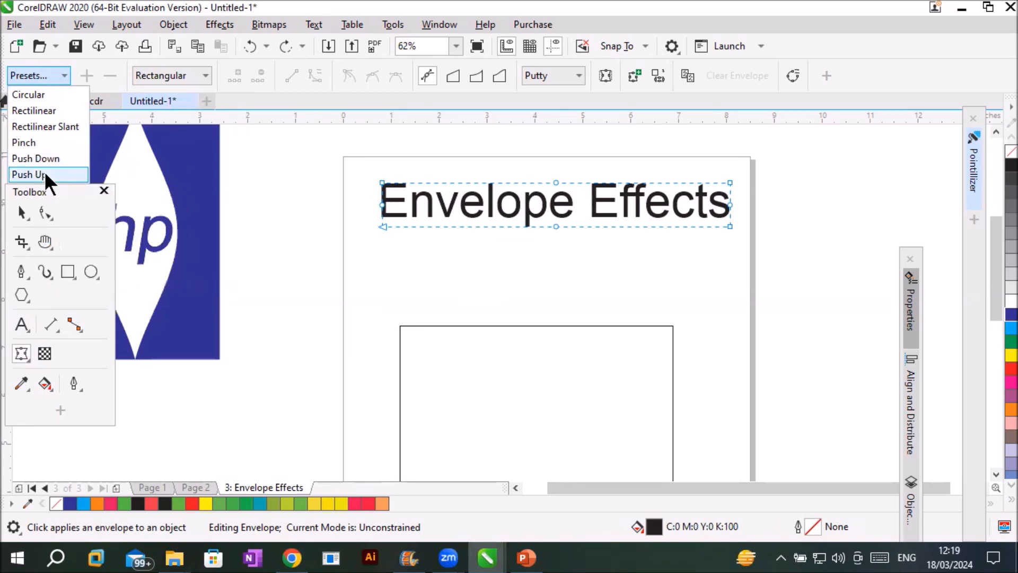
click(44, 175)
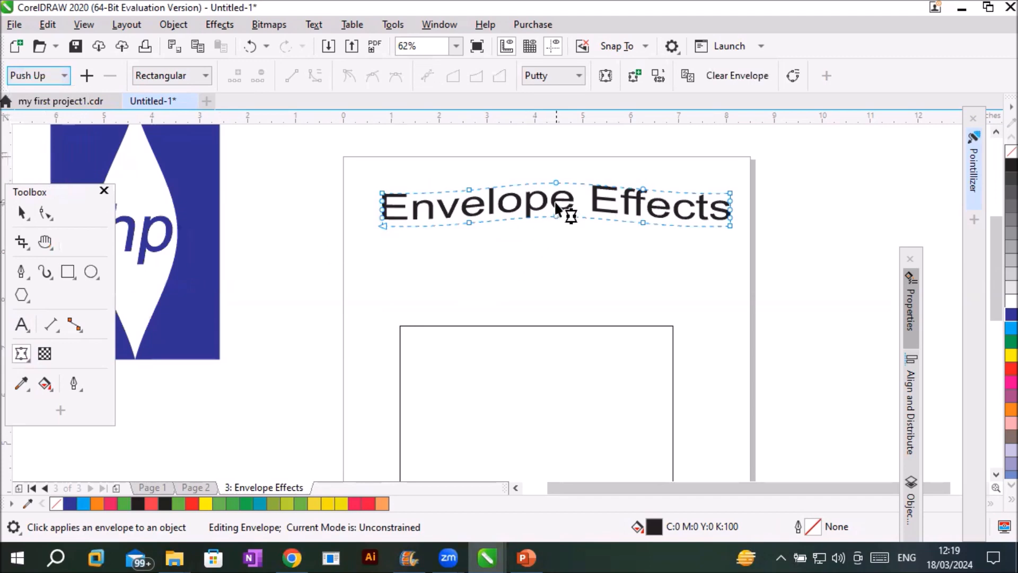
Step: Raise the title's middle, left-end and right-end envelope node pairs to shape the text into a wave, then deselect it
drag(540, 167, 579, 225)
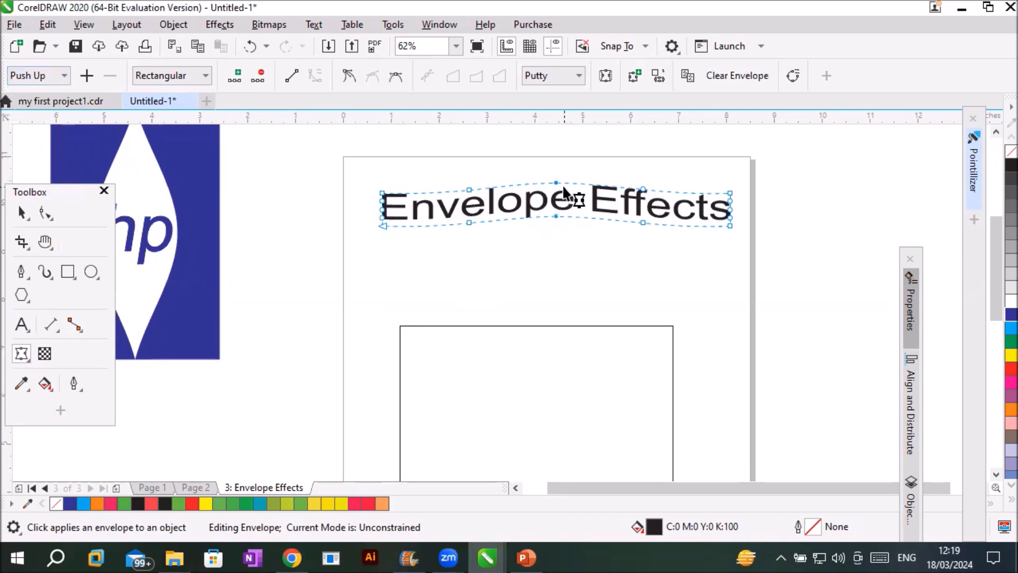
drag(557, 187, 558, 157)
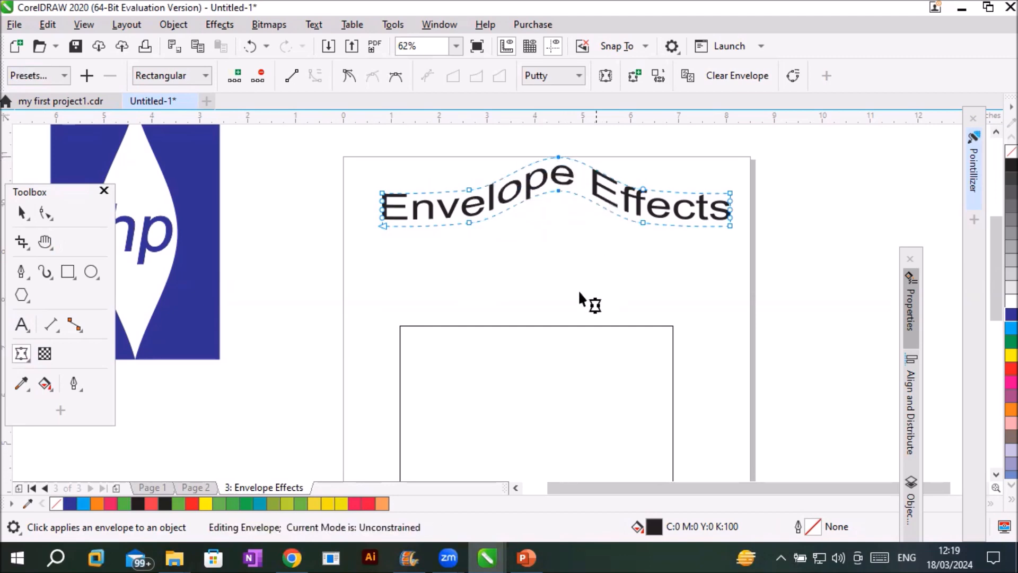
drag(361, 171, 382, 192)
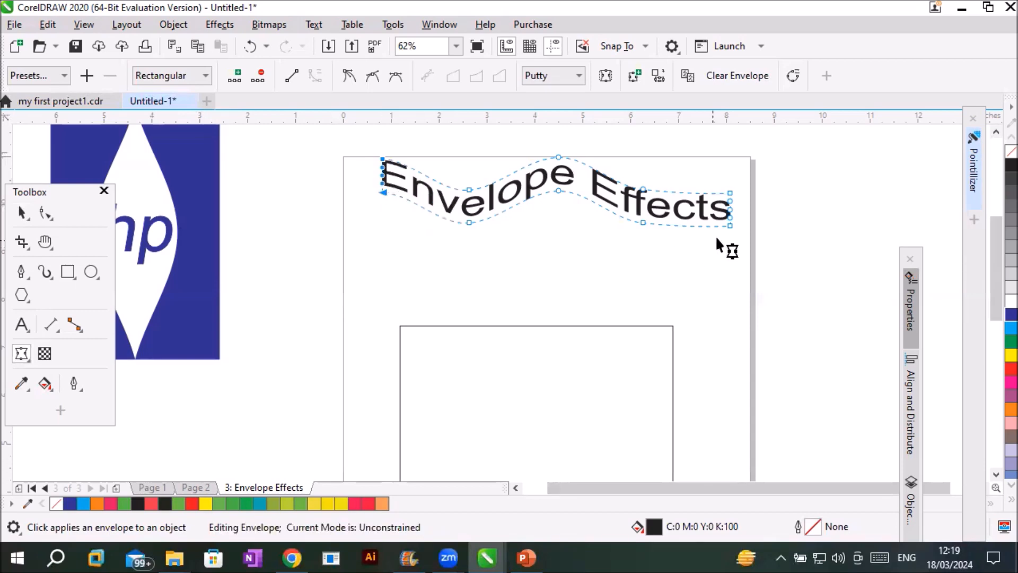
mouse_move(718, 186)
mouse_down()
mouse_move(743, 240)
mouse_move(733, 196)
mouse_up()
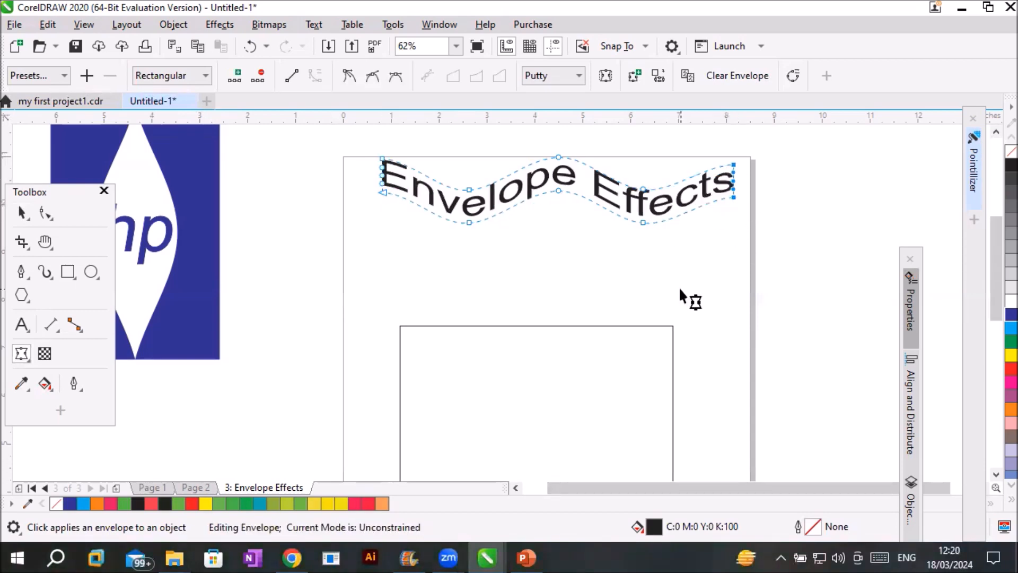
click(21, 212)
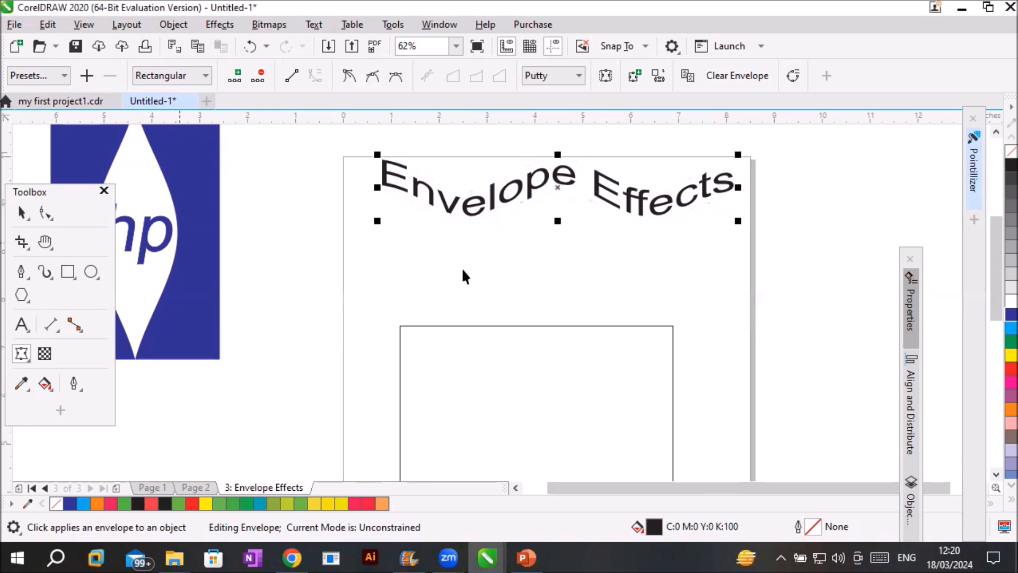
click(562, 289)
Step: Move the empty rectangle up and slightly right so it sits centred just below the title on the page
click(996, 474)
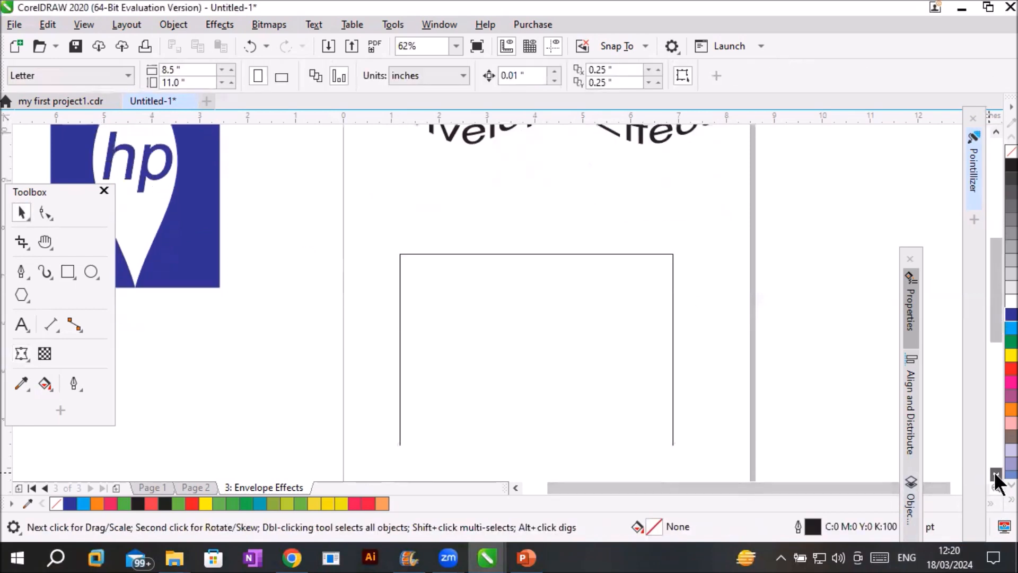
scroll(611, 403, down, 2)
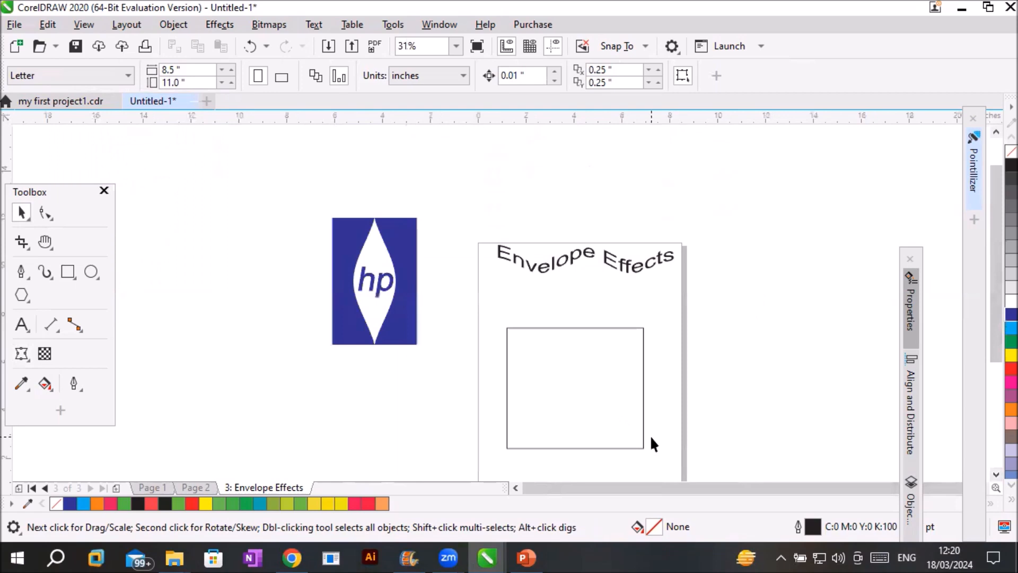
click(615, 328)
drag(643, 405, 653, 374)
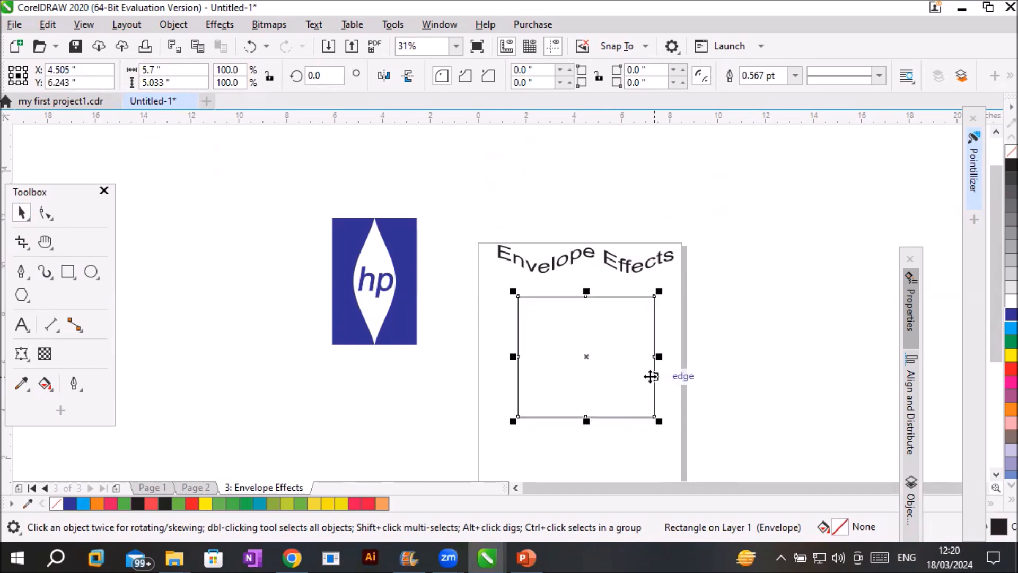
Step: Apply the Push Up envelope preset to the rectangle below the title
click(21, 354)
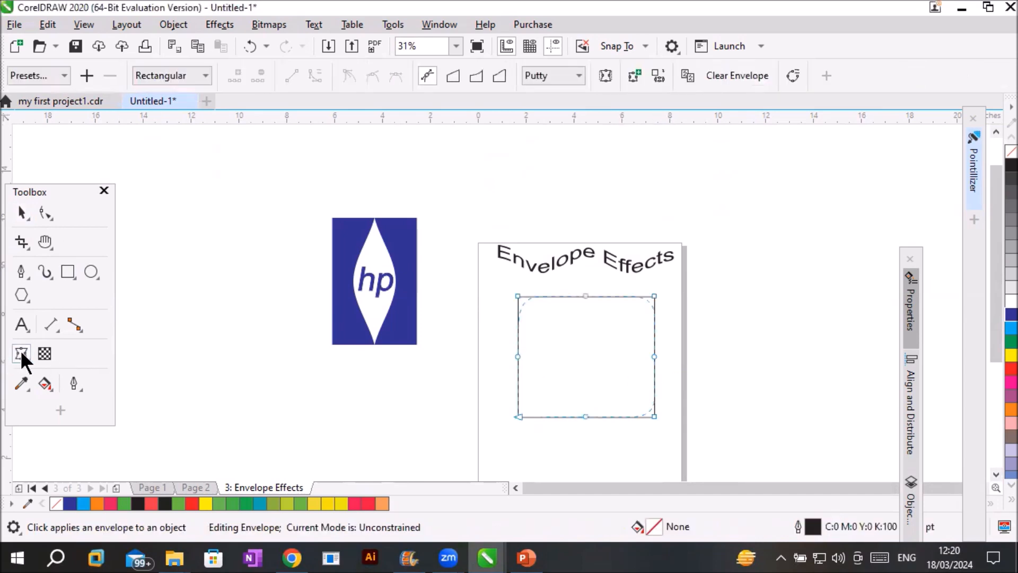
click(65, 74)
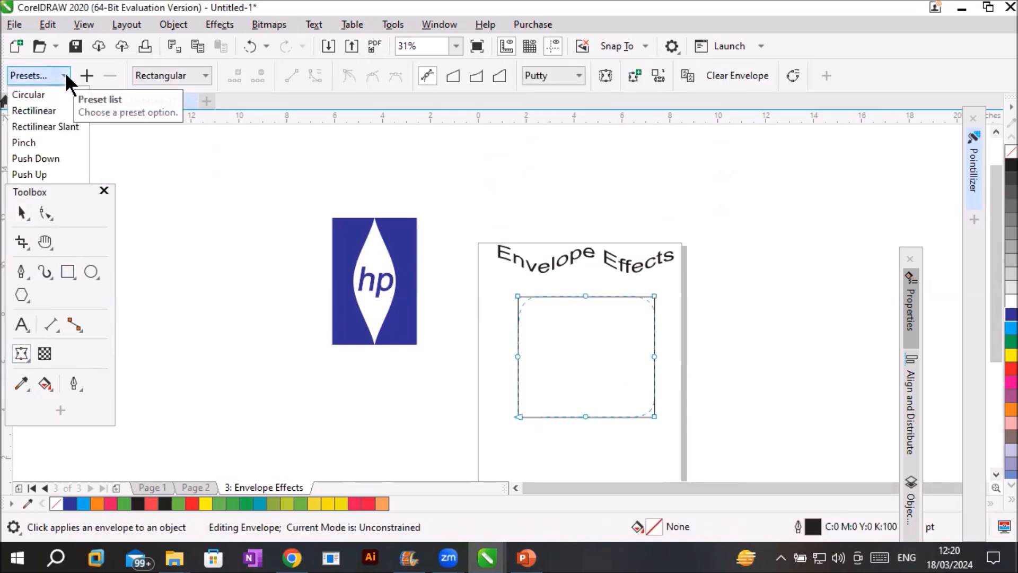
click(27, 169)
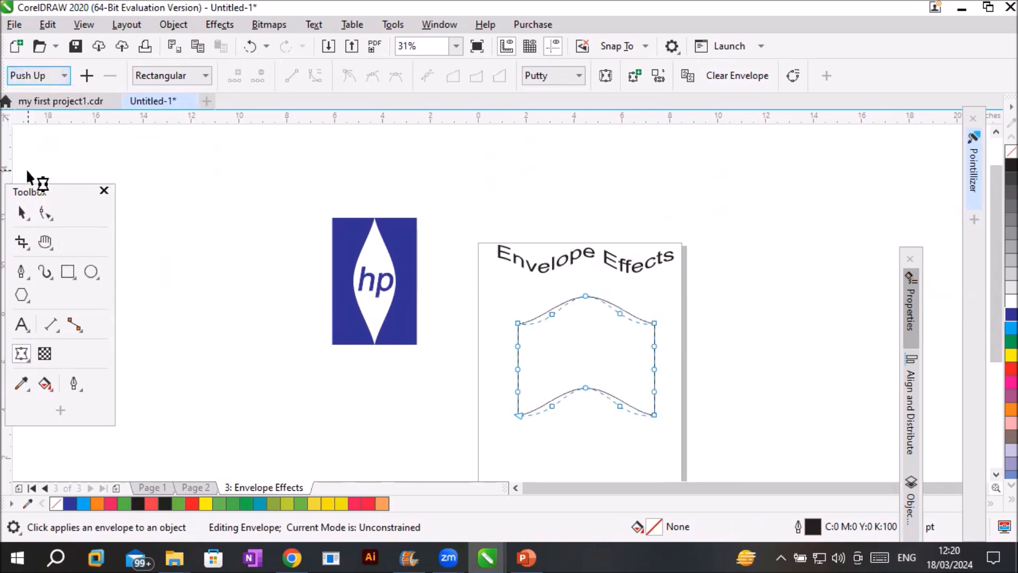
Step: Draw an ellipse about 5.6 by 5.5 inches outside the page, below and to the left of the hp logo
click(995, 475)
click(995, 475)
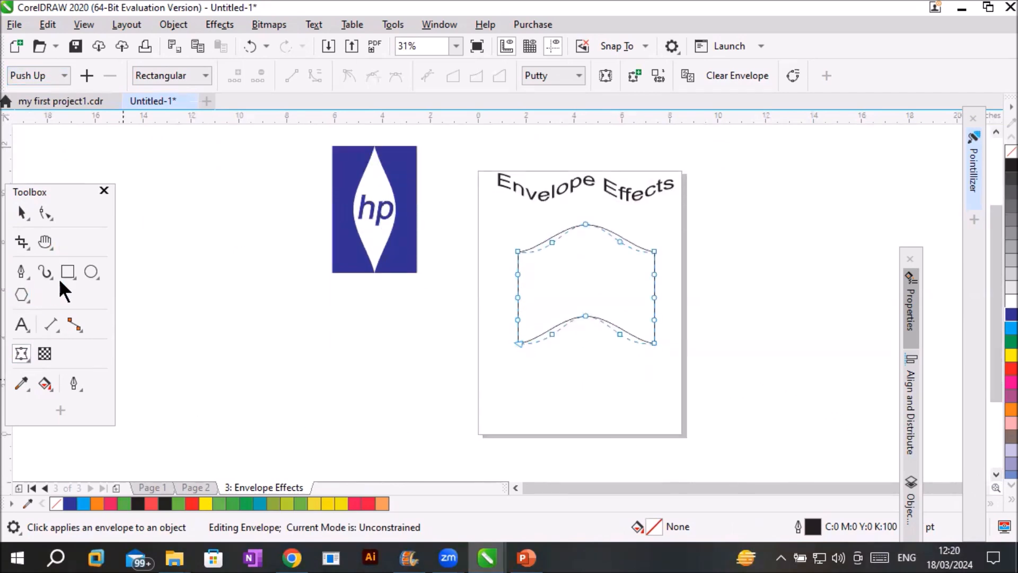
click(94, 275)
drag(168, 276, 307, 411)
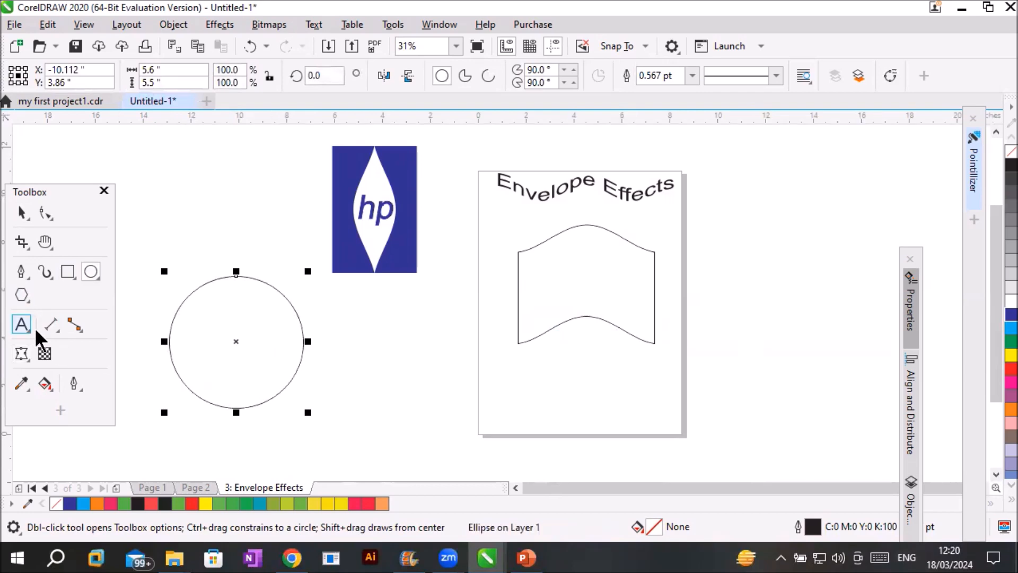
Step: Apply the Push Down envelope preset to the circle so it takes a heart shape
click(21, 353)
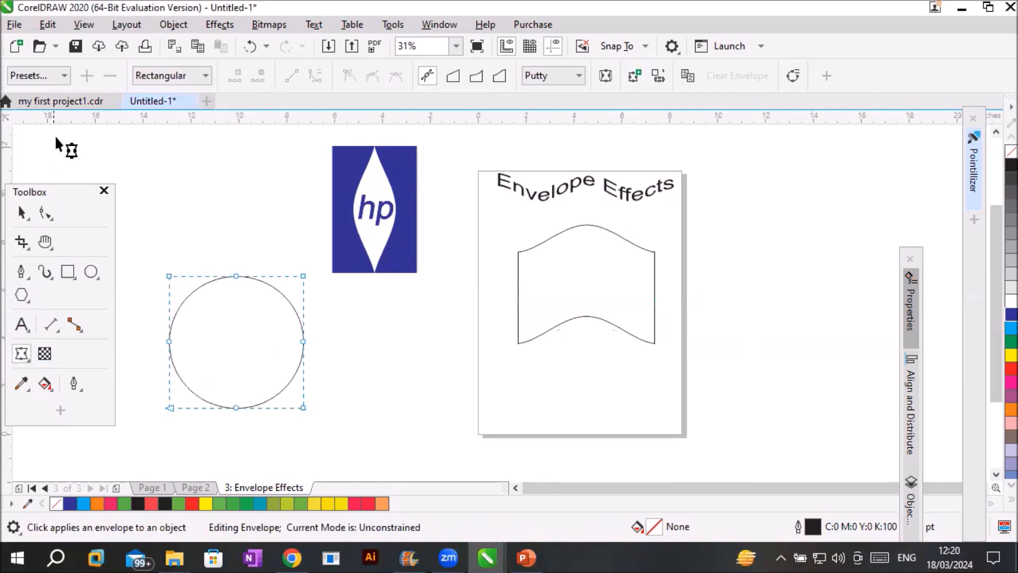
click(61, 76)
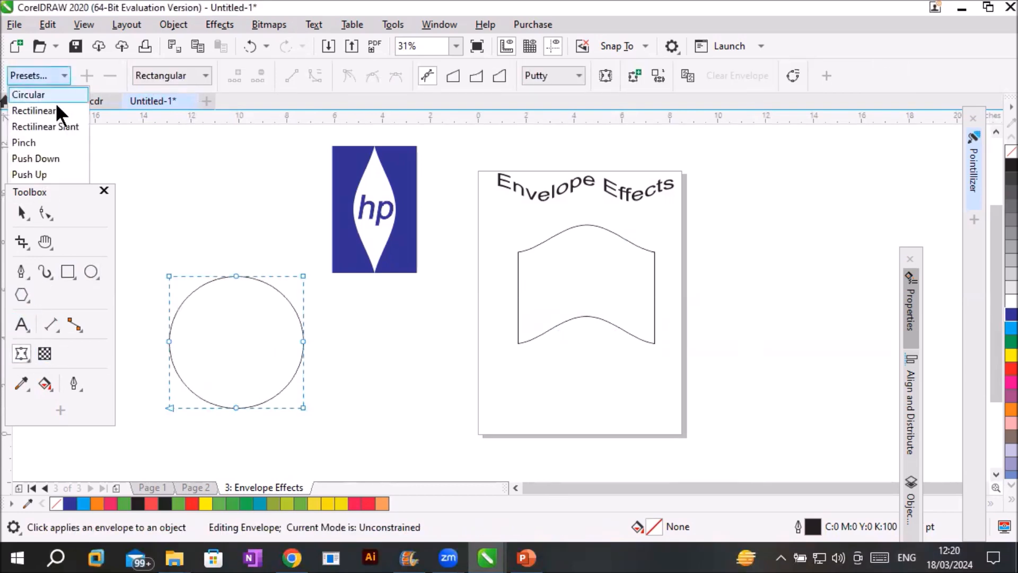
click(50, 159)
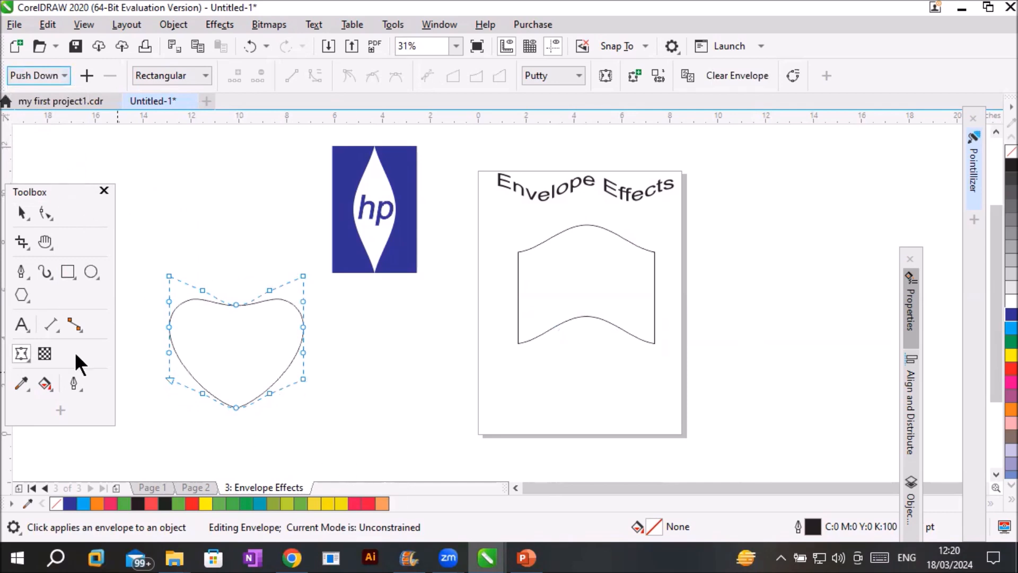
Step: Draw a five-pointed star about 5 by 4.9 inches outside the page, to the right of the rectangle
click(21, 295)
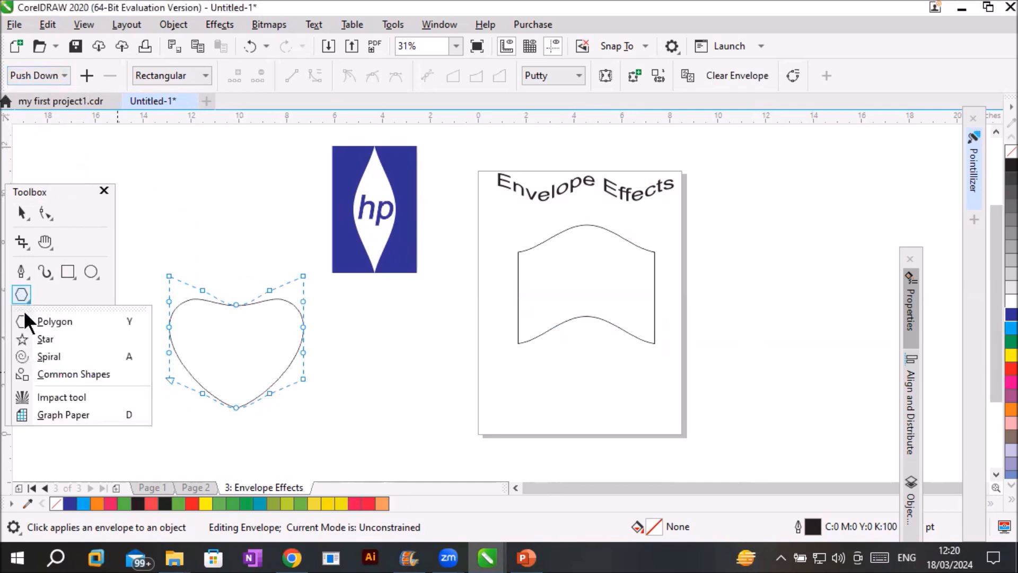
click(36, 338)
drag(737, 299, 859, 419)
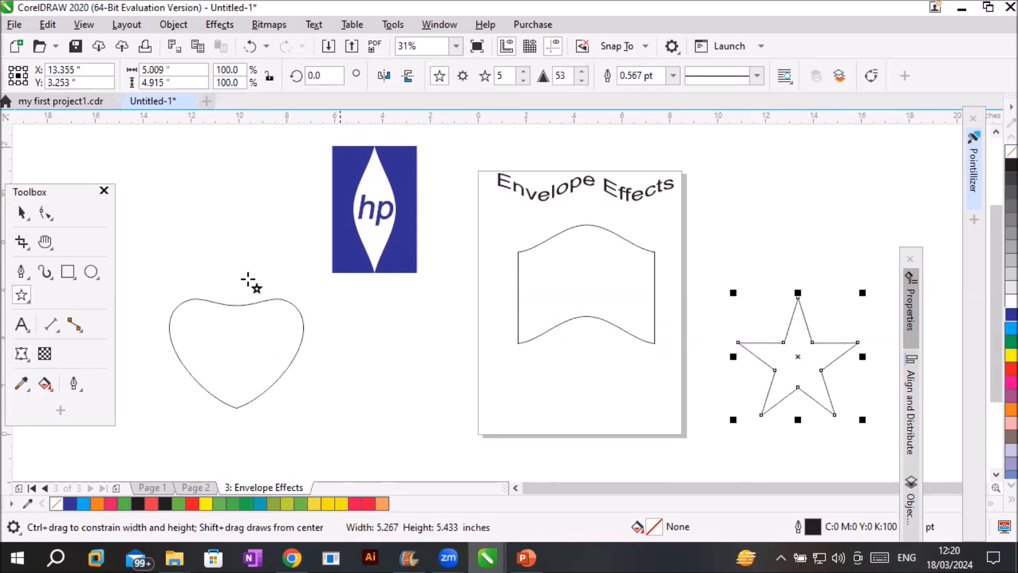
Step: Apply the Pinch envelope preset to the star and examine the distorted shape up close
click(21, 350)
click(63, 75)
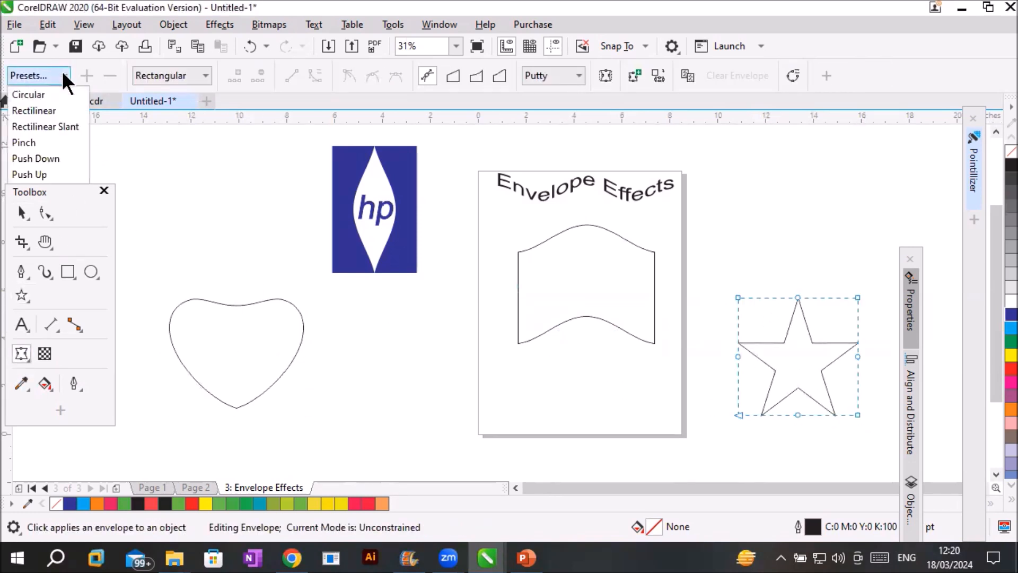
click(37, 141)
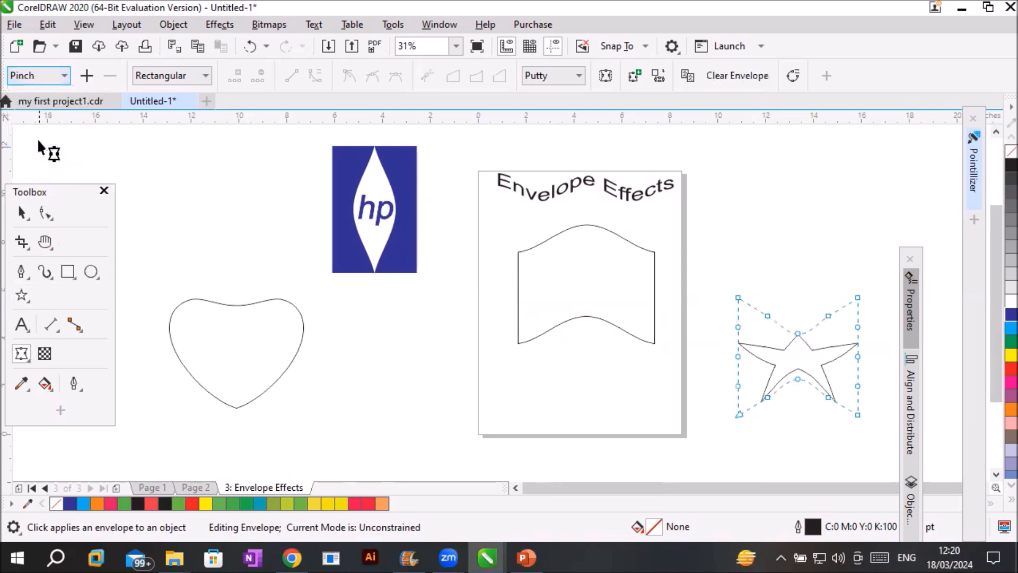
scroll(849, 345, up, 2)
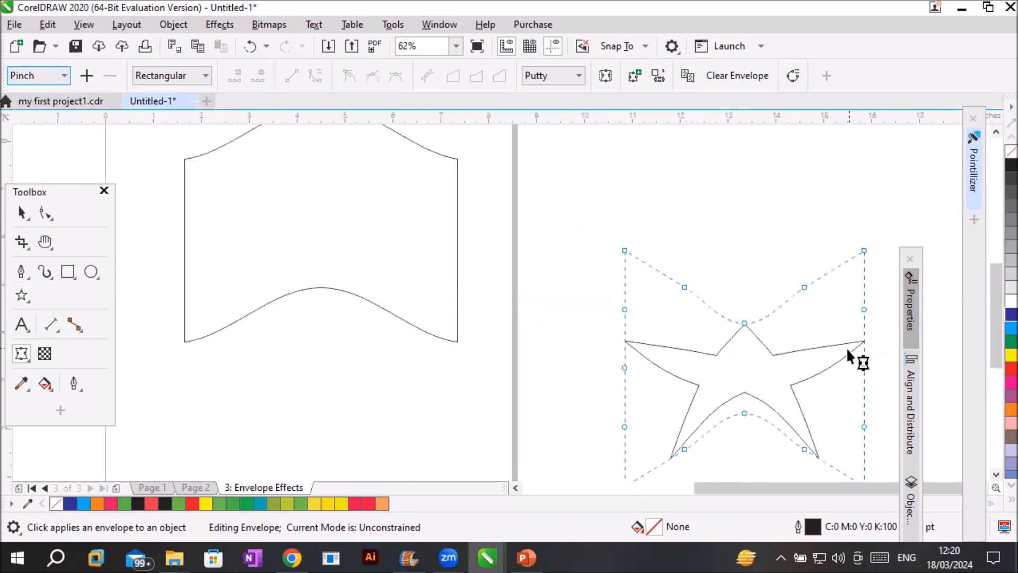
scroll(829, 437, down, 2)
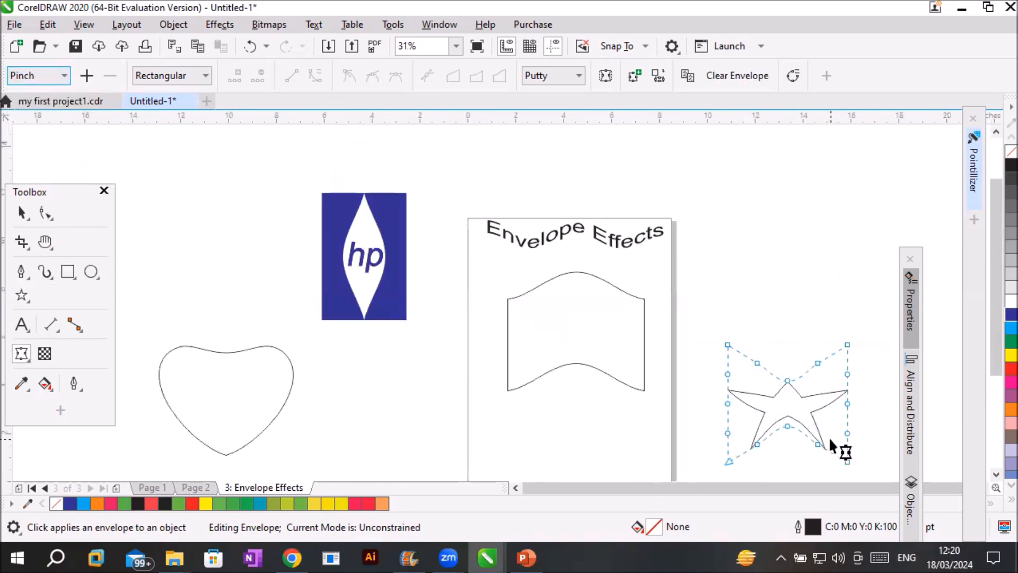
Step: Change the star's envelope to the Push Down preset, then clear the envelope from the star
click(64, 76)
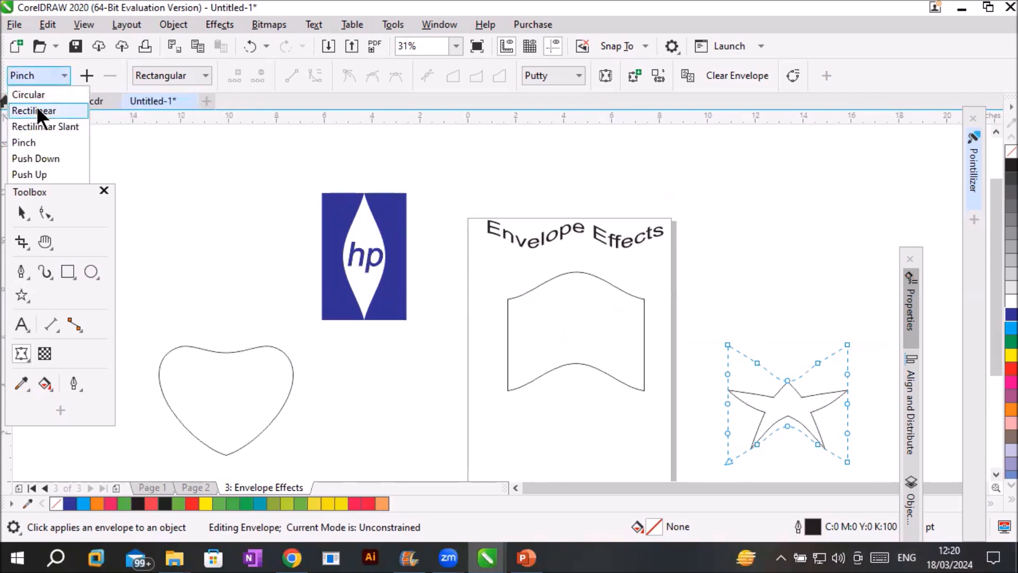
click(28, 155)
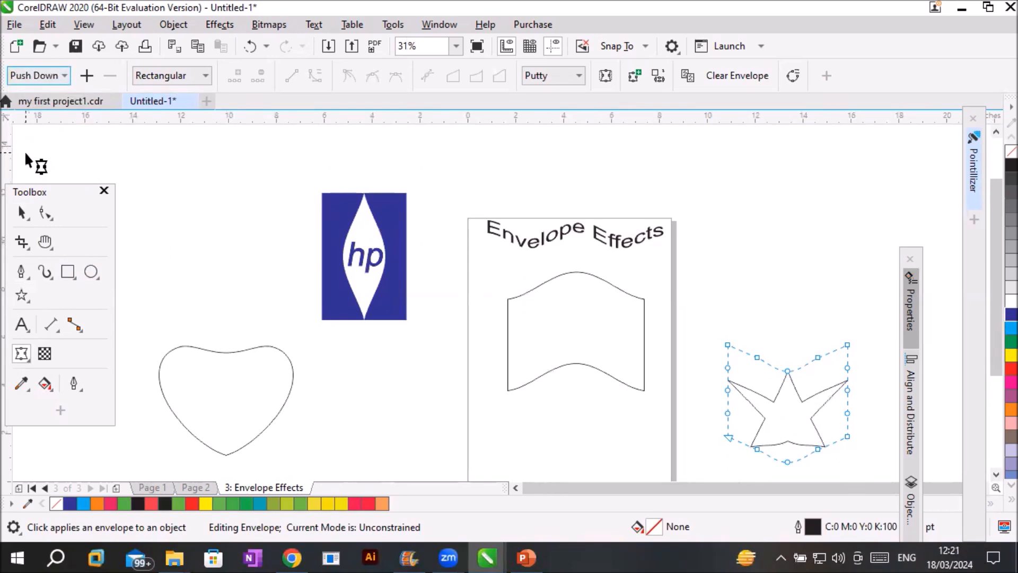
click(59, 76)
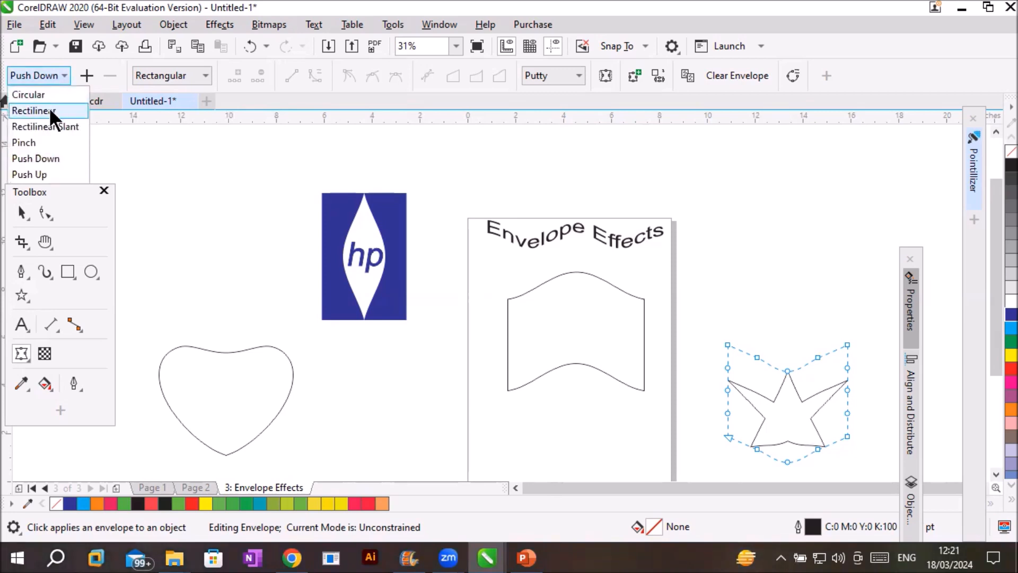
click(41, 163)
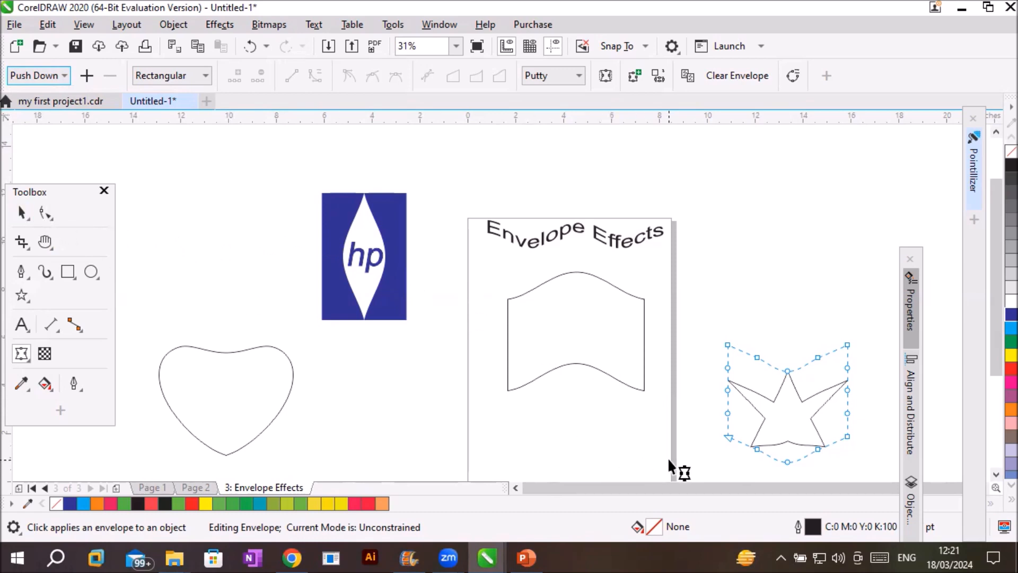
scroll(887, 425, up, 1)
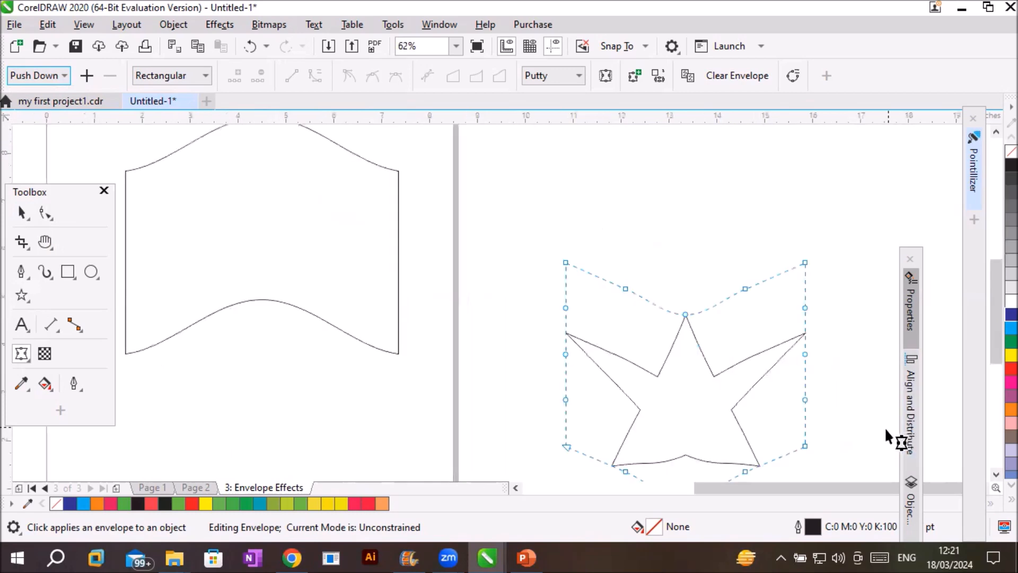
click(721, 80)
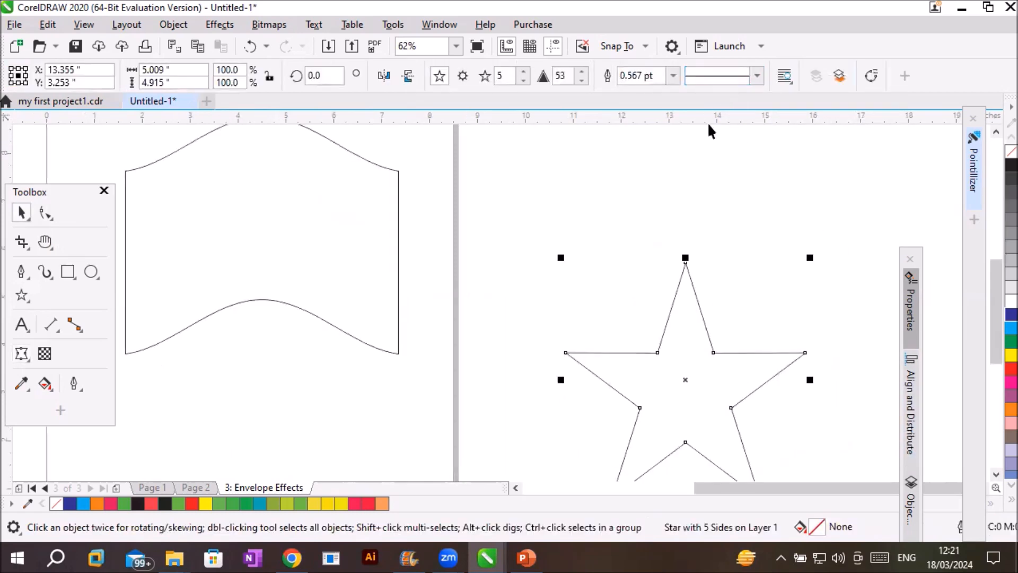
Step: Clear the envelope from the rectangle below the title
click(394, 325)
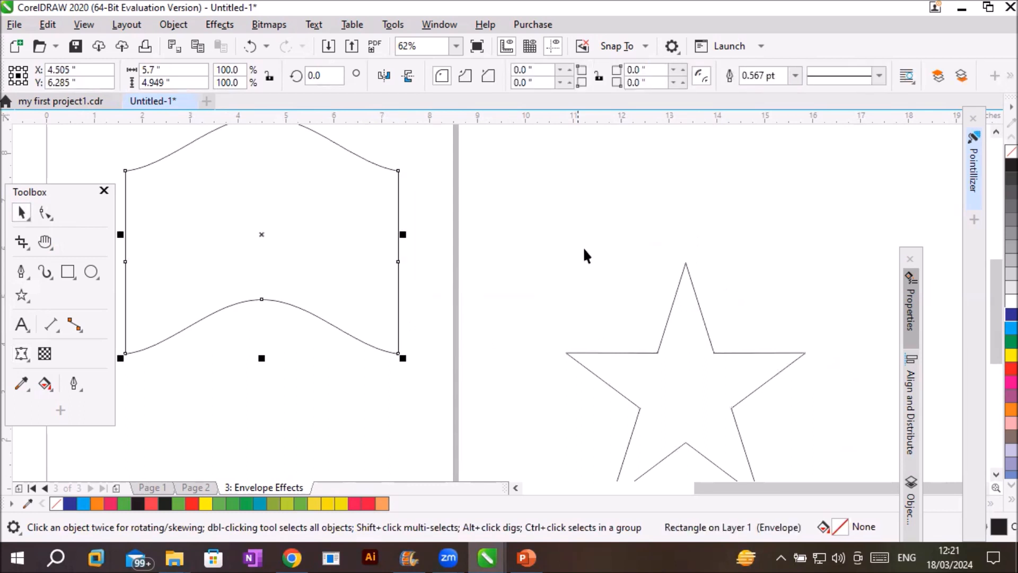
click(29, 351)
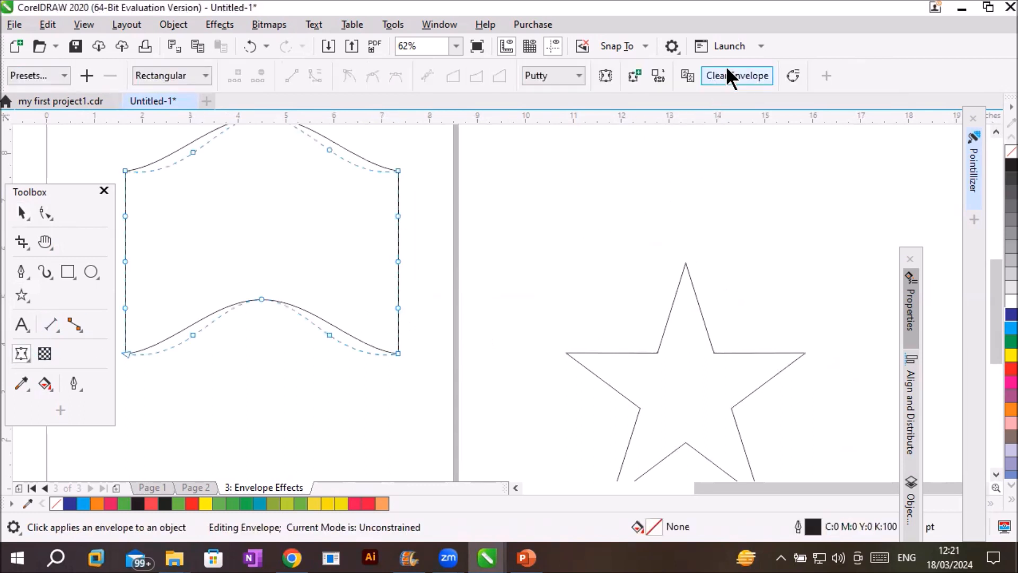
click(727, 72)
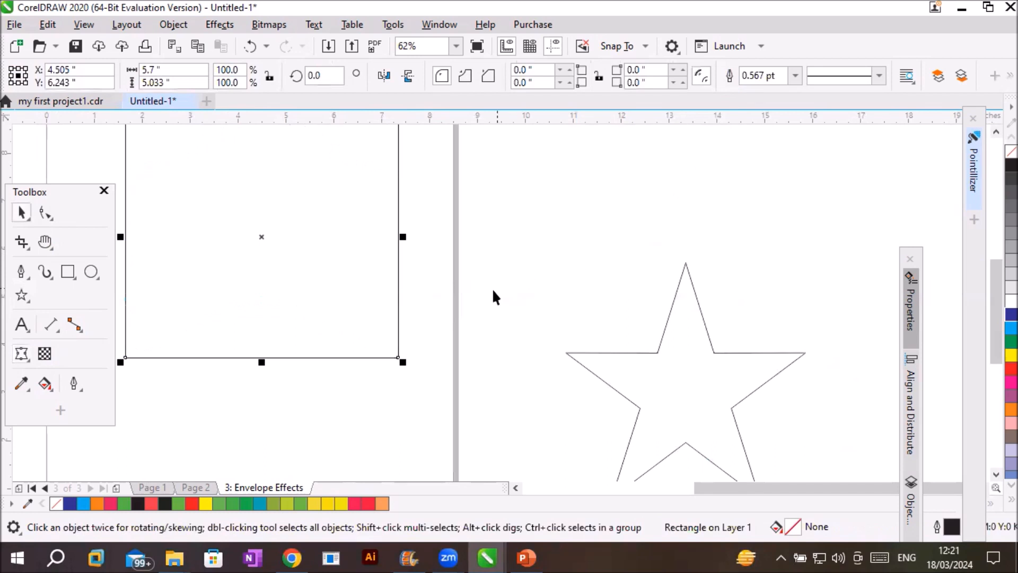
Step: Clear the envelope from the Envelope Effects title to restore the straight text
scroll(490, 289, down, 2)
click(370, 164)
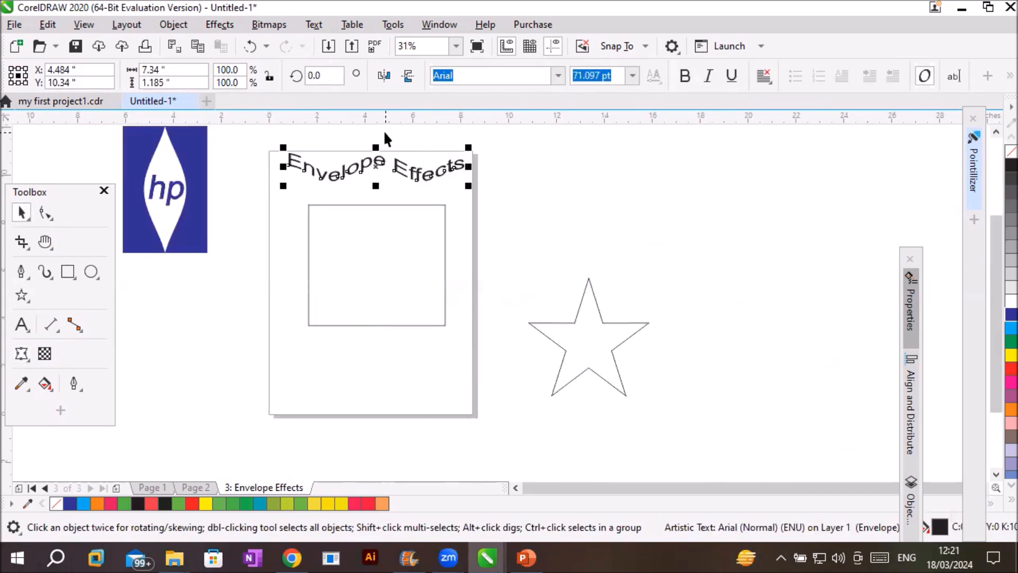
click(21, 353)
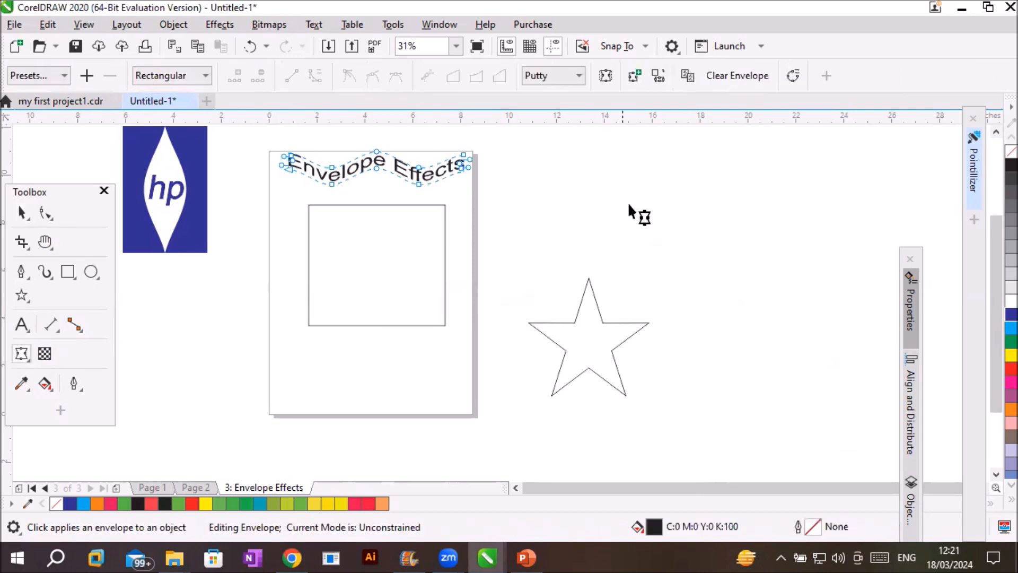
click(726, 72)
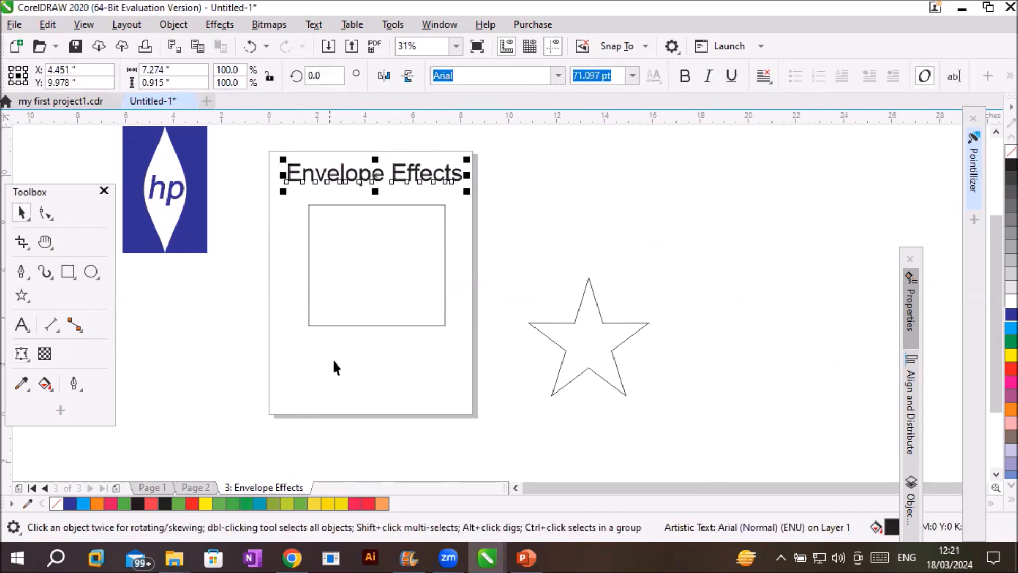
Step: Move the rectangle down and slightly left, leaving more space between it and the title
drag(365, 325, 360, 363)
click(21, 353)
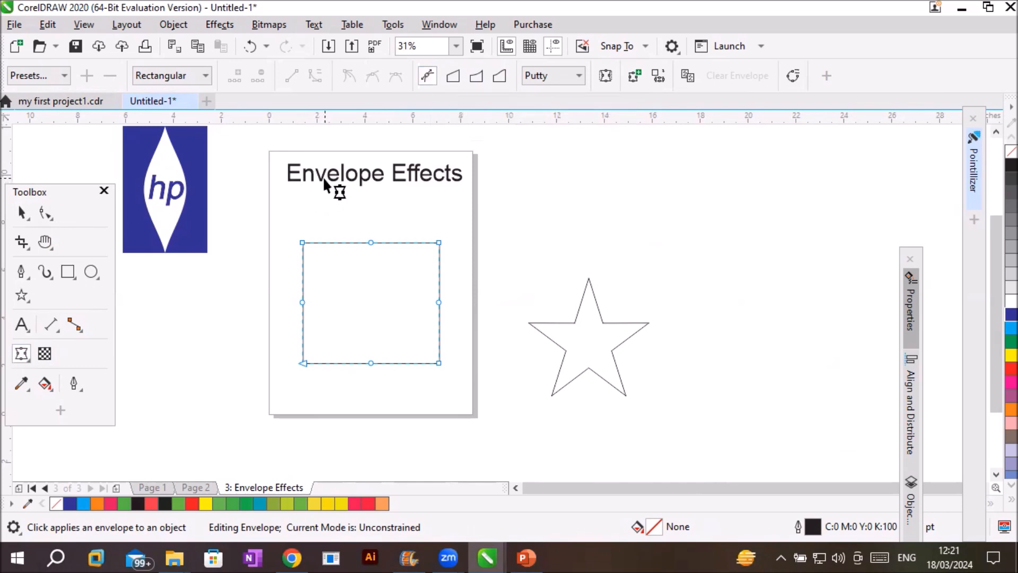
click(22, 212)
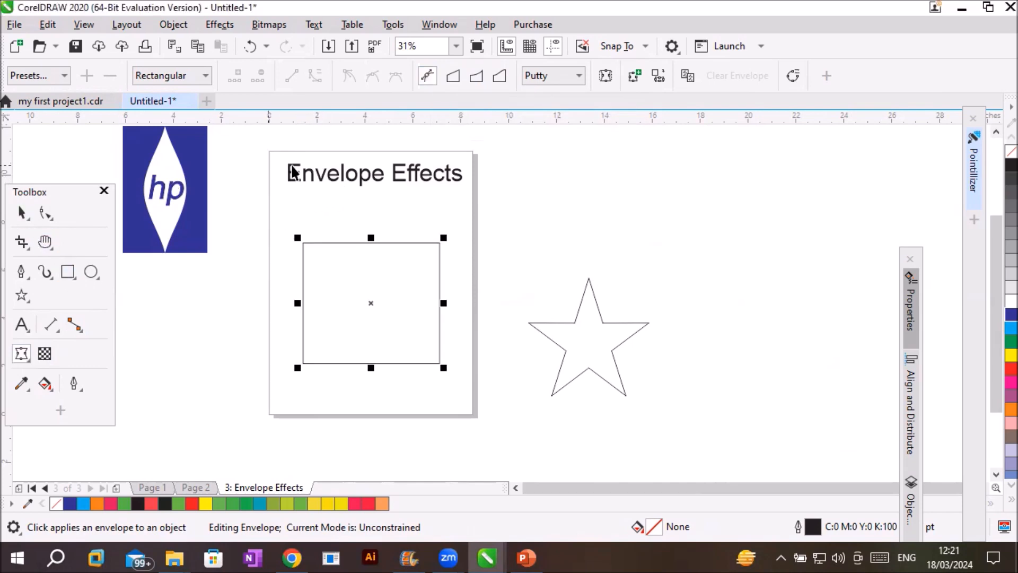
Step: Reshape the title with an unconstrained envelope, pulling its two bottom corners down and its top-right corner up
click(318, 174)
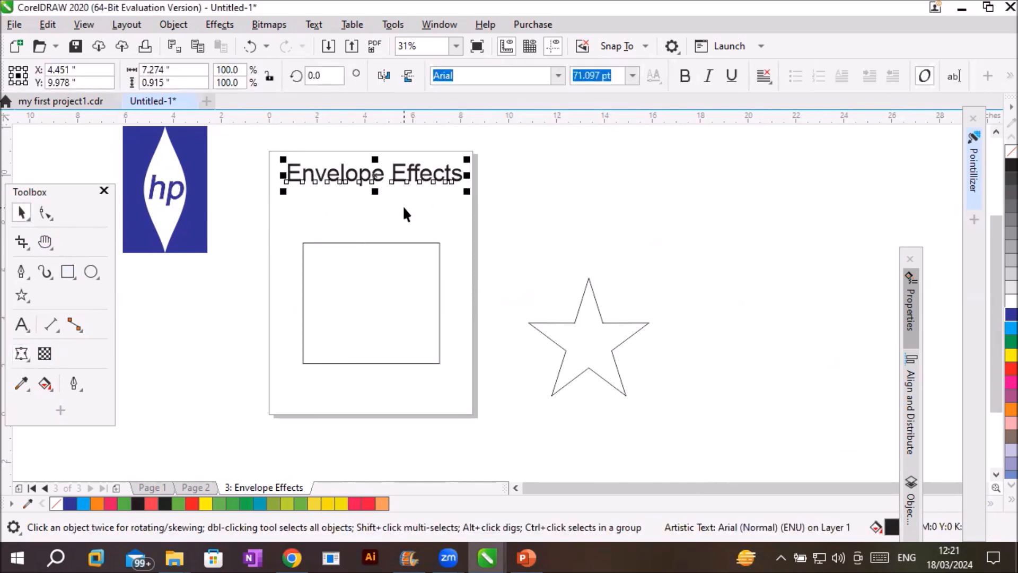
click(19, 352)
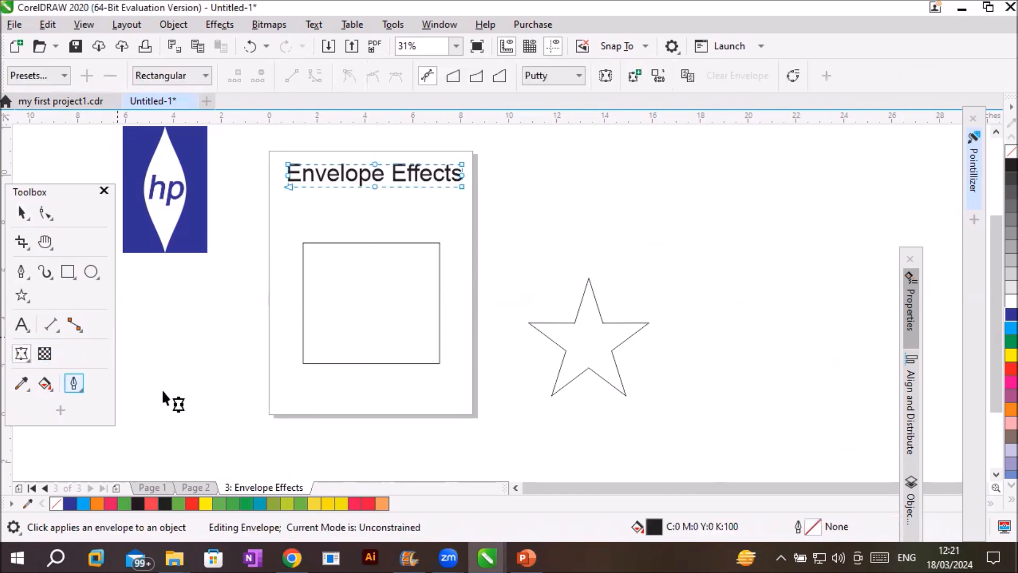
click(450, 75)
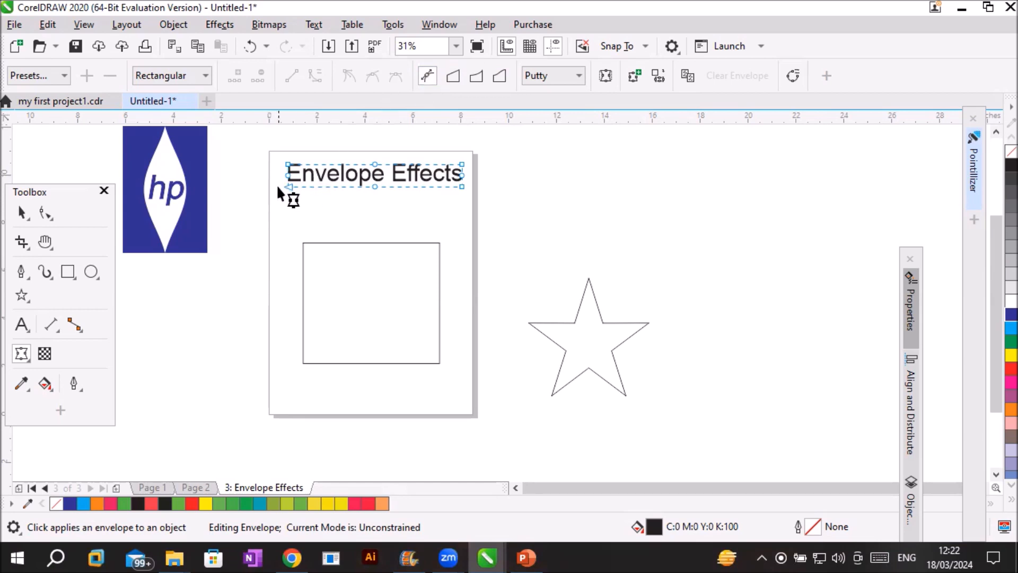
drag(287, 188, 285, 227)
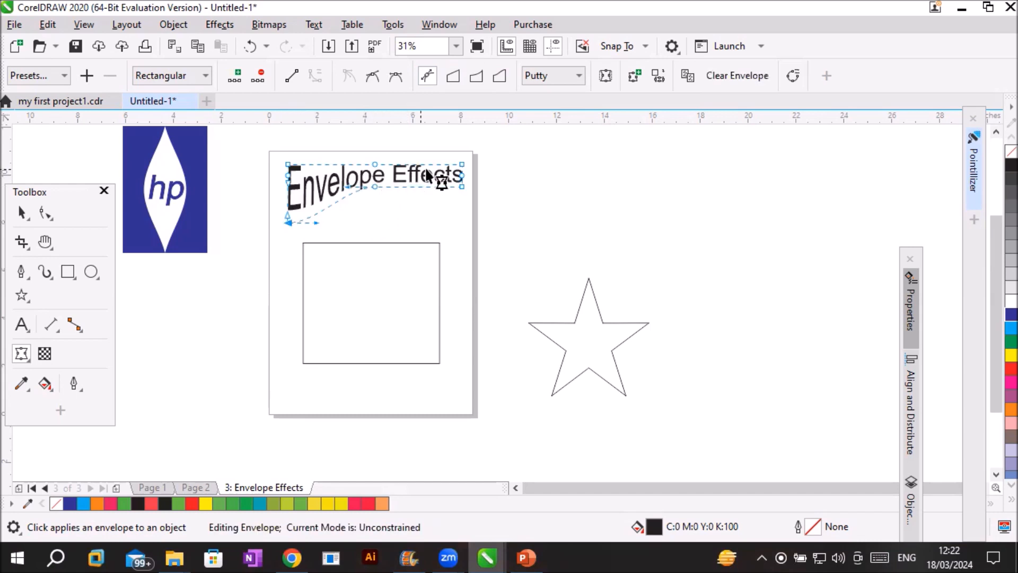
drag(463, 164, 470, 139)
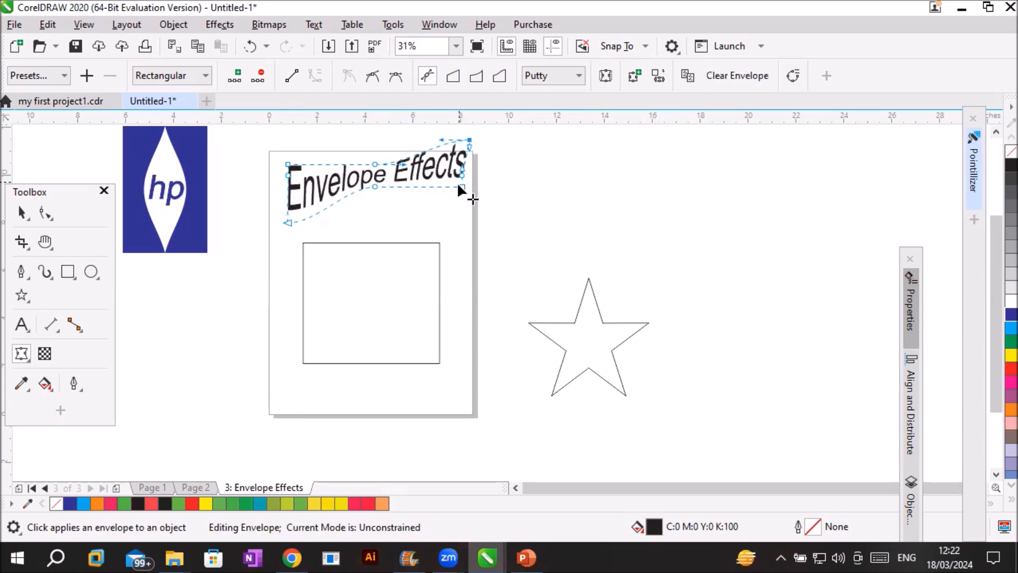
drag(462, 188, 466, 209)
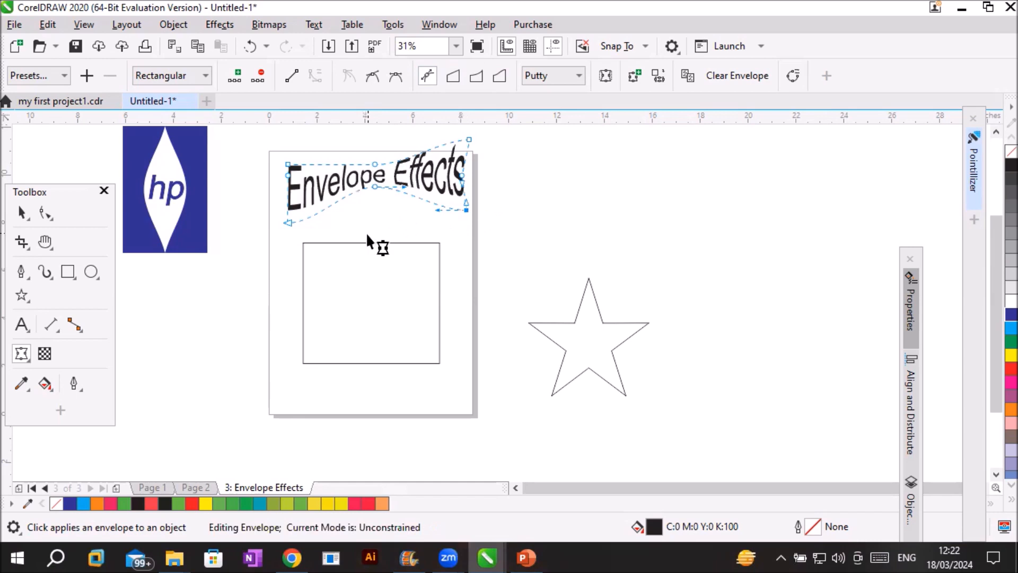
Step: Bend the title into a downward curve with its middle envelope nodes and a lowered top-right corner, then clear the envelope
drag(375, 186, 337, 205)
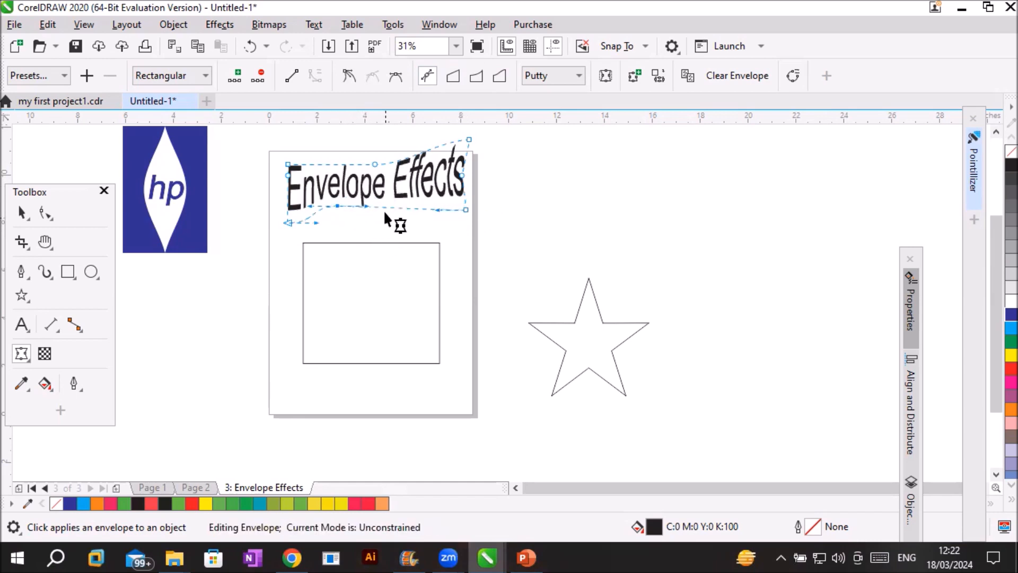
drag(378, 165, 341, 180)
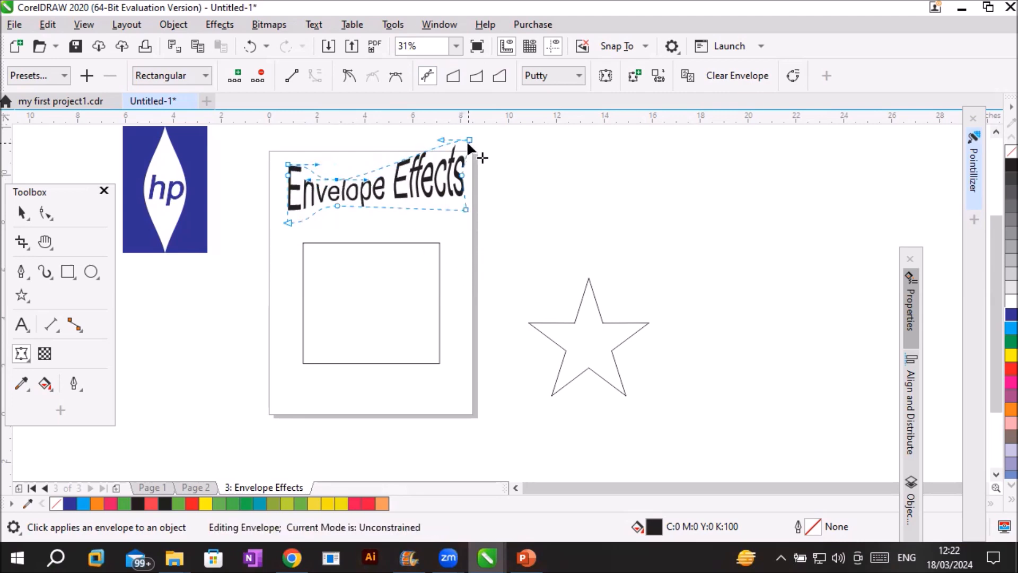
drag(466, 139, 465, 162)
drag(324, 159, 367, 236)
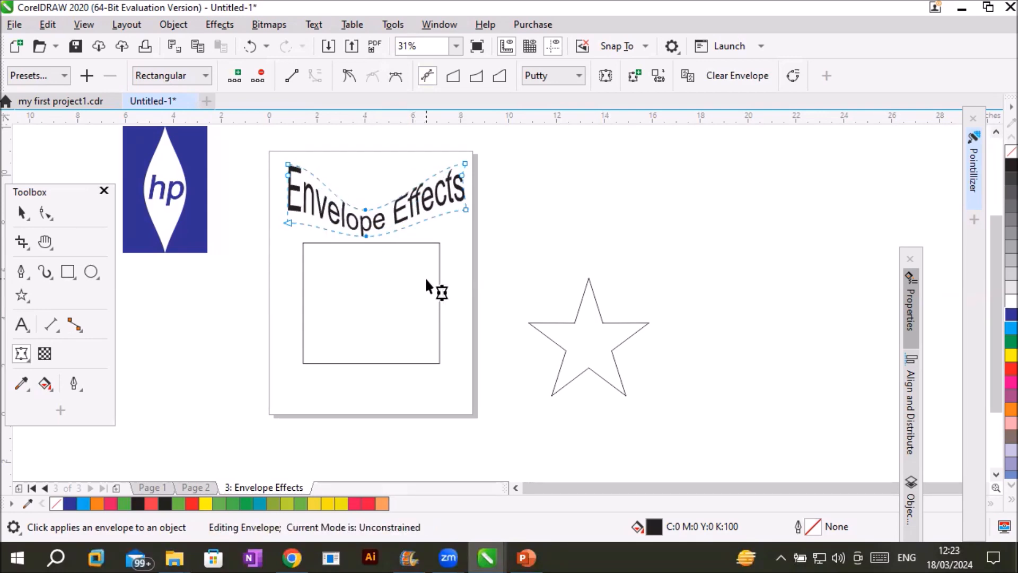
click(728, 78)
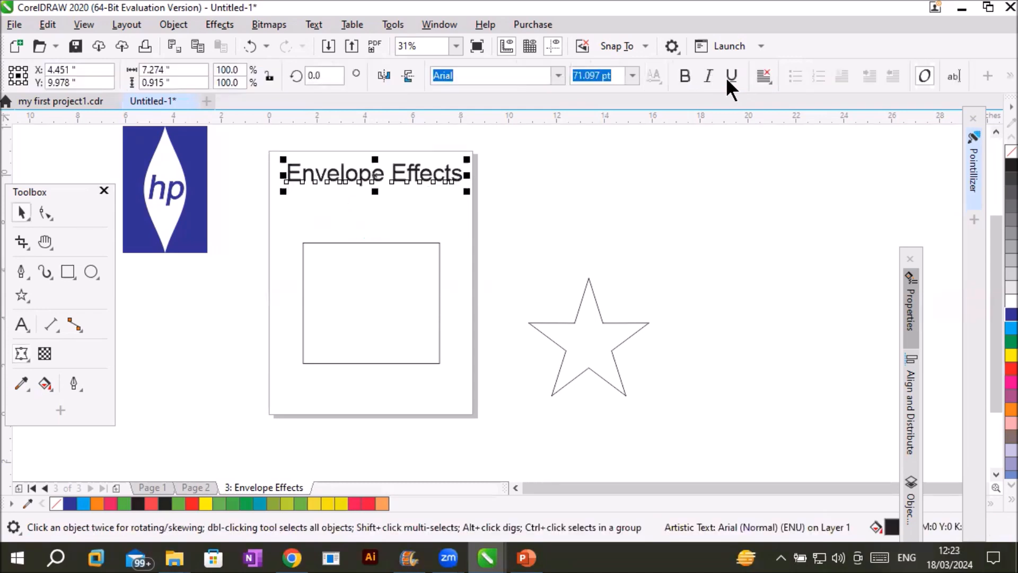
Step: Flare the title with a straight-line envelope, pulling its top-right corner up and its bottom-right corner down
click(21, 354)
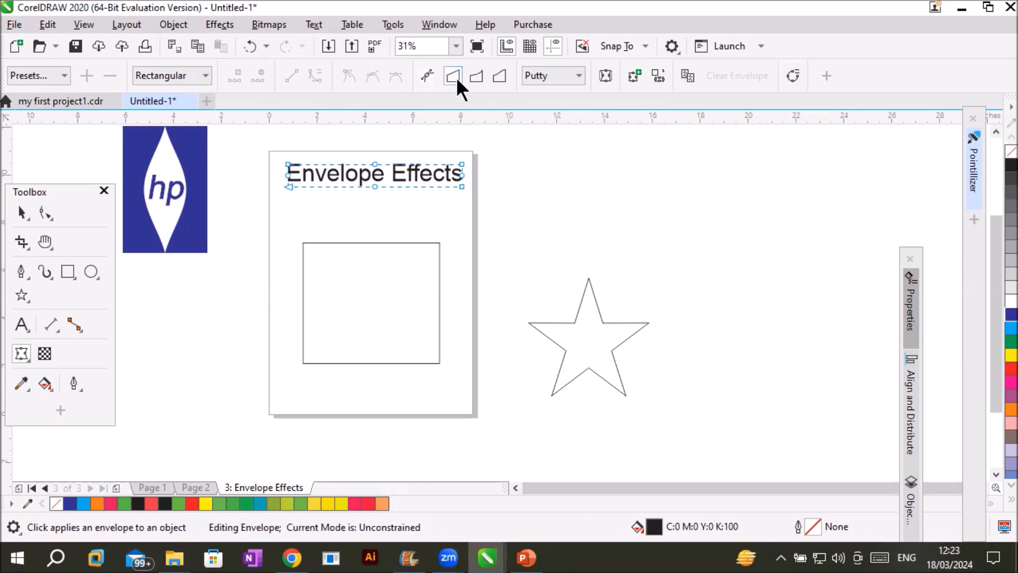
click(996, 132)
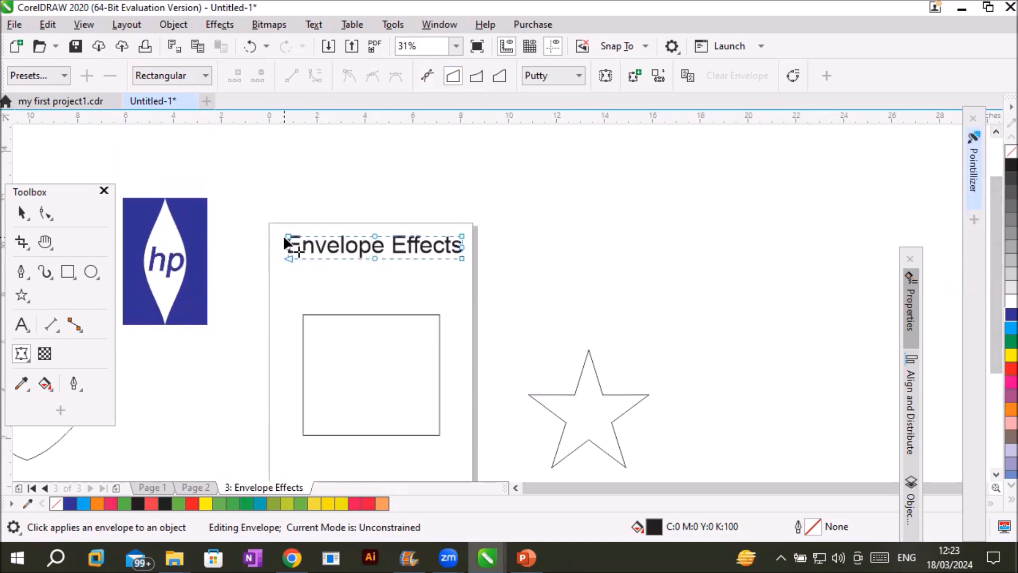
click(453, 76)
drag(464, 234, 481, 160)
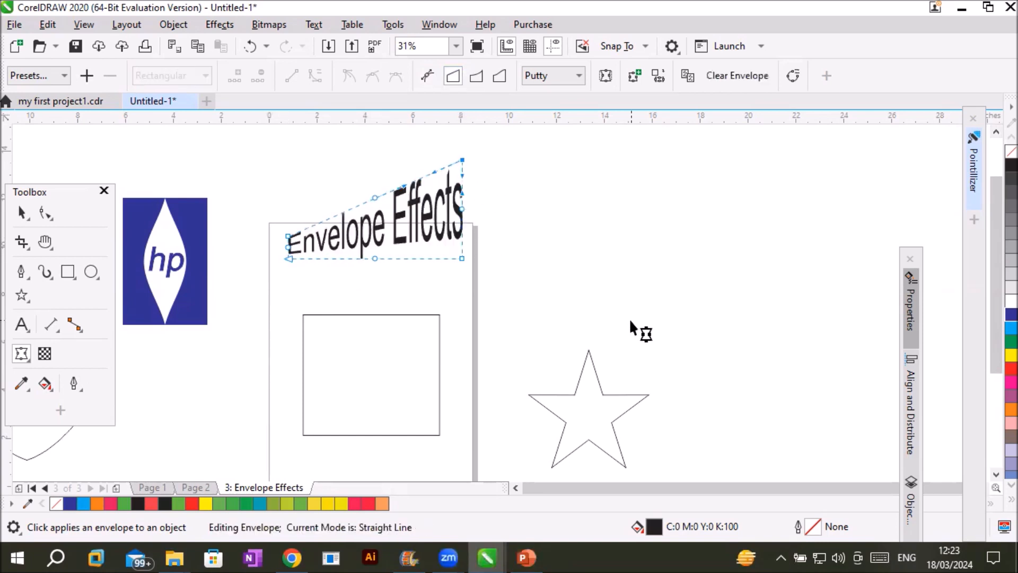
drag(460, 258, 462, 307)
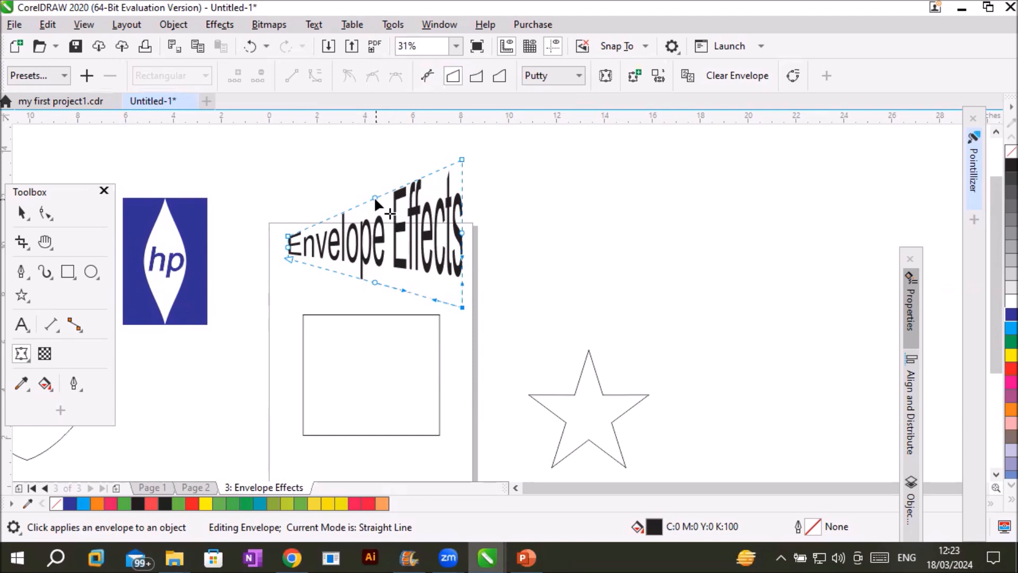
Step: Pinch the straight-line envelope at its center, lowering the top middle node and raising the bottom middle node
drag(374, 199, 382, 245)
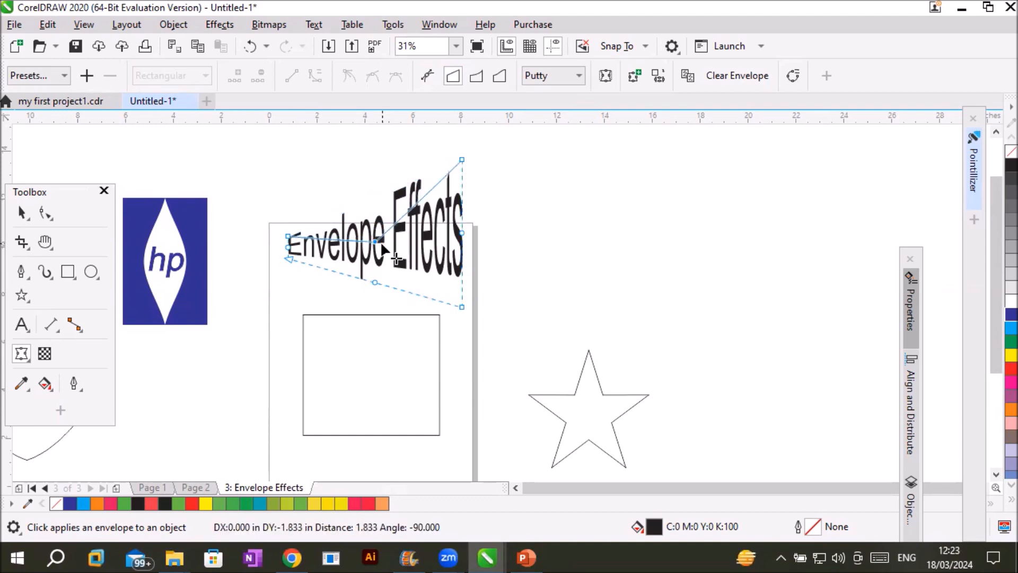
drag(381, 245, 381, 243)
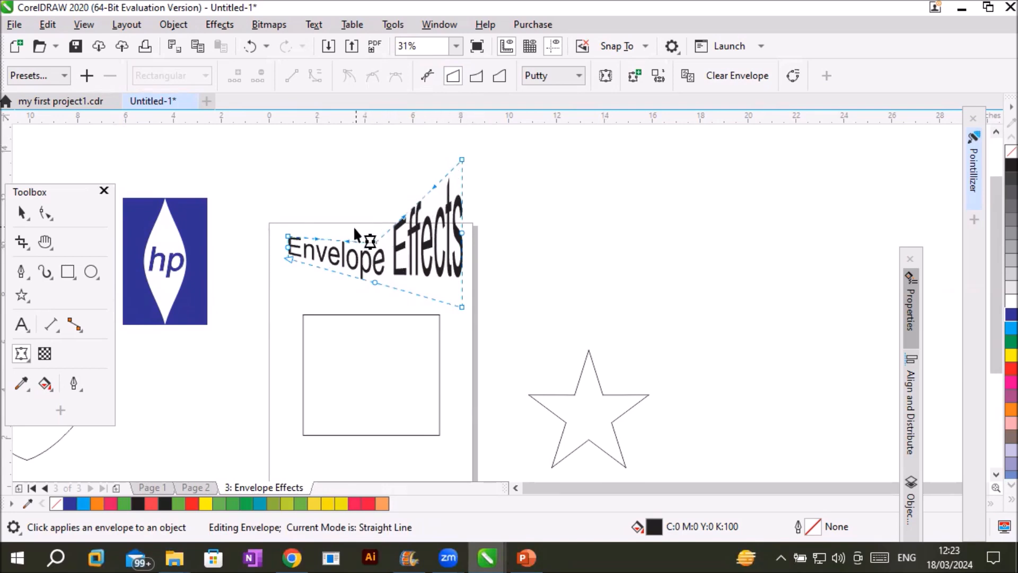
click(341, 215)
click(374, 244)
click(349, 244)
drag(376, 282, 375, 265)
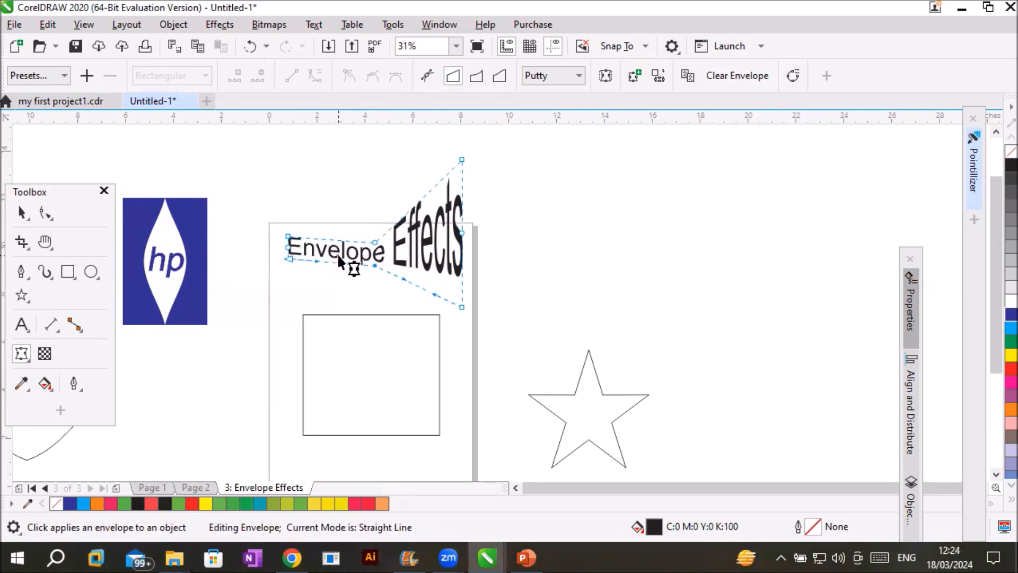
click(420, 298)
Step: Shift the flared title slightly down and left, and place a copy just right of the page with its envelope cleared
click(21, 212)
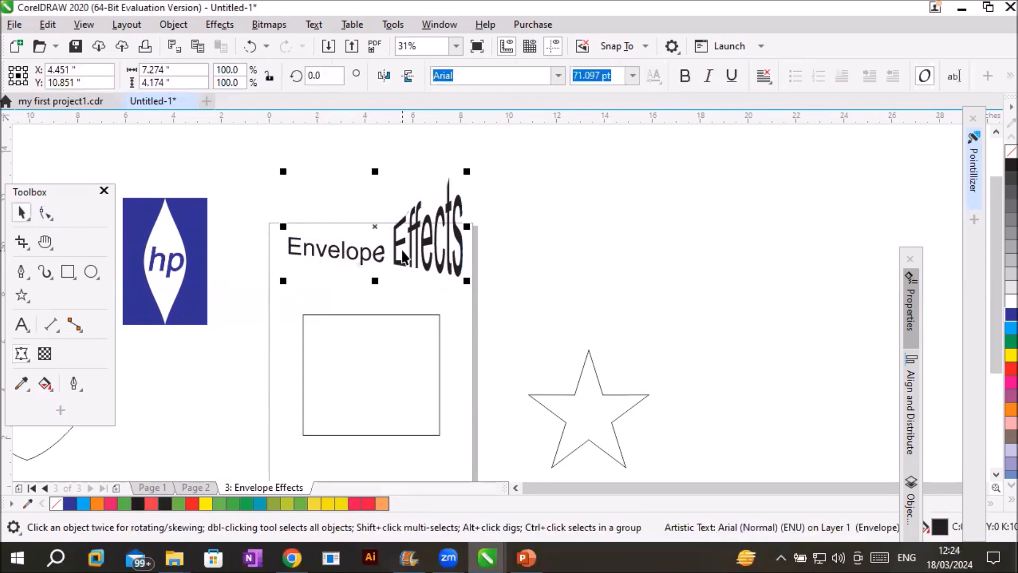
click(381, 265)
drag(407, 261, 578, 281)
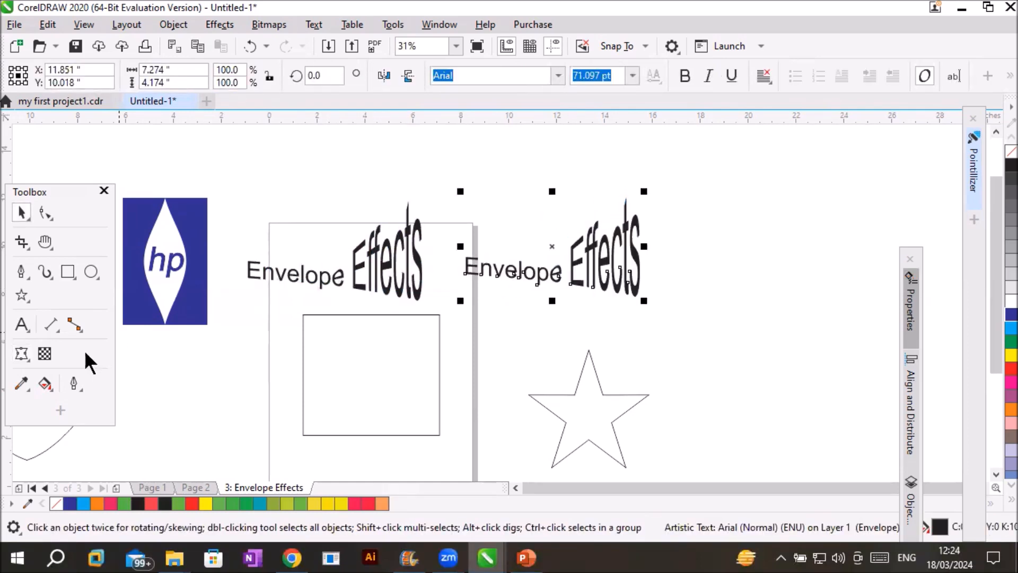
click(20, 355)
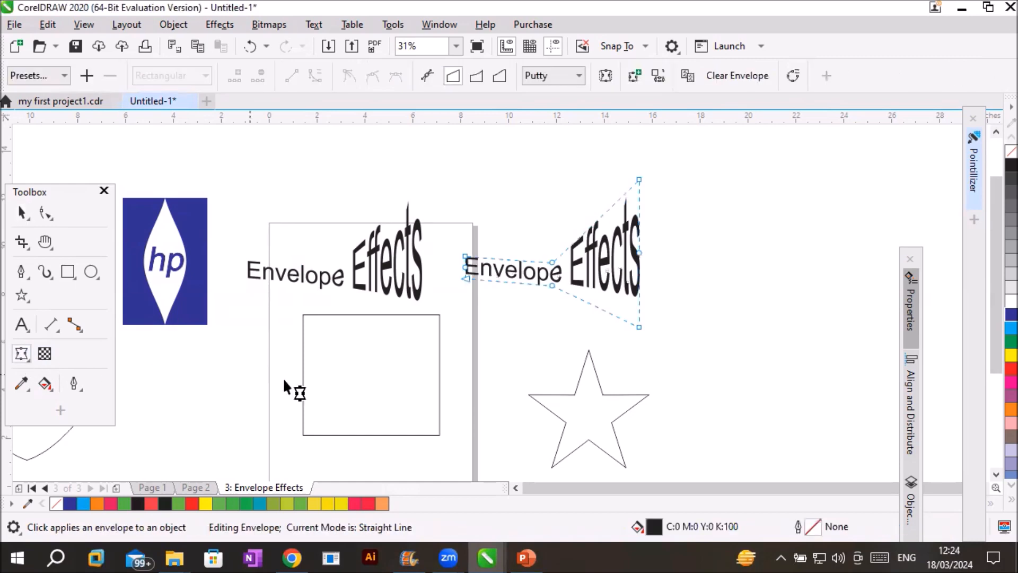
click(730, 77)
Step: Try bending the title copy with a single-arc envelope, raising its top-right corner, lowering its middle nodes and spreading the bottom corners, and clear the envelope
click(22, 355)
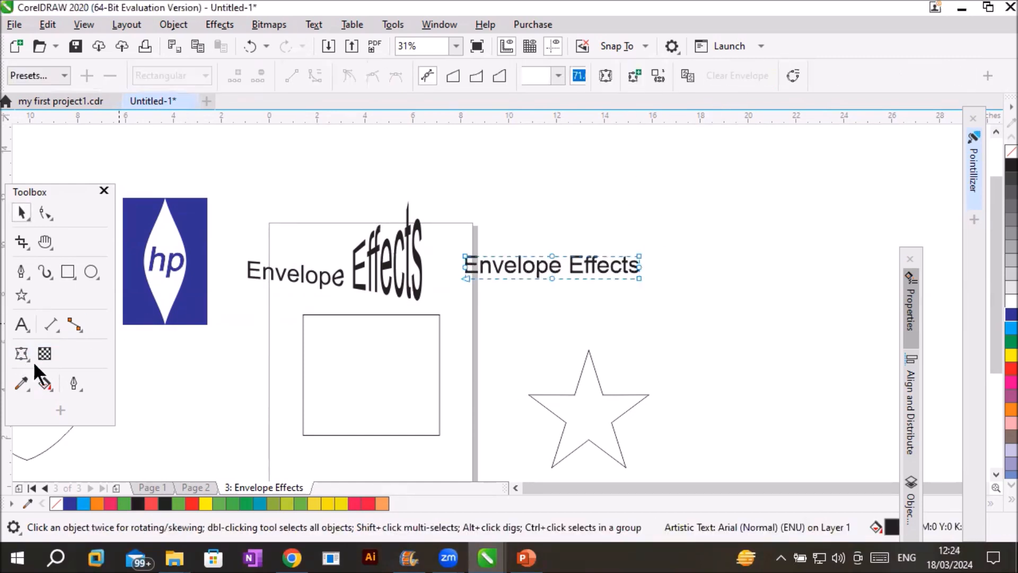
click(474, 75)
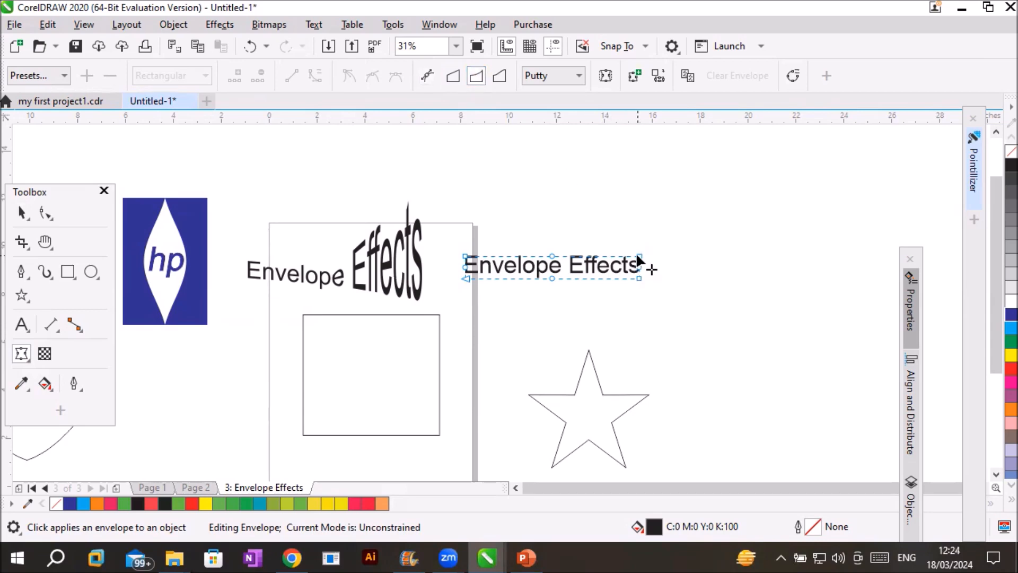
drag(638, 256, 639, 170)
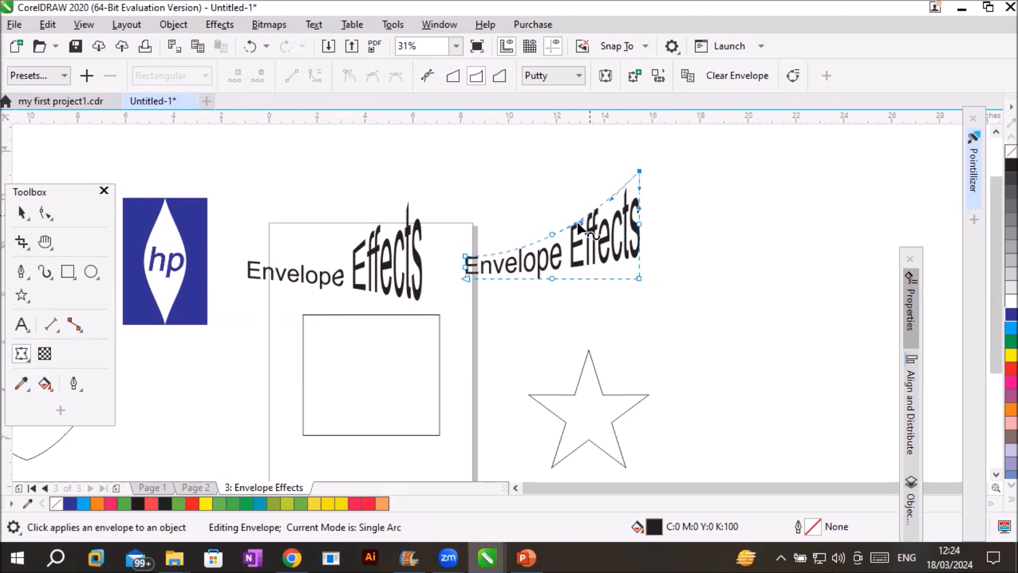
drag(551, 234, 552, 248)
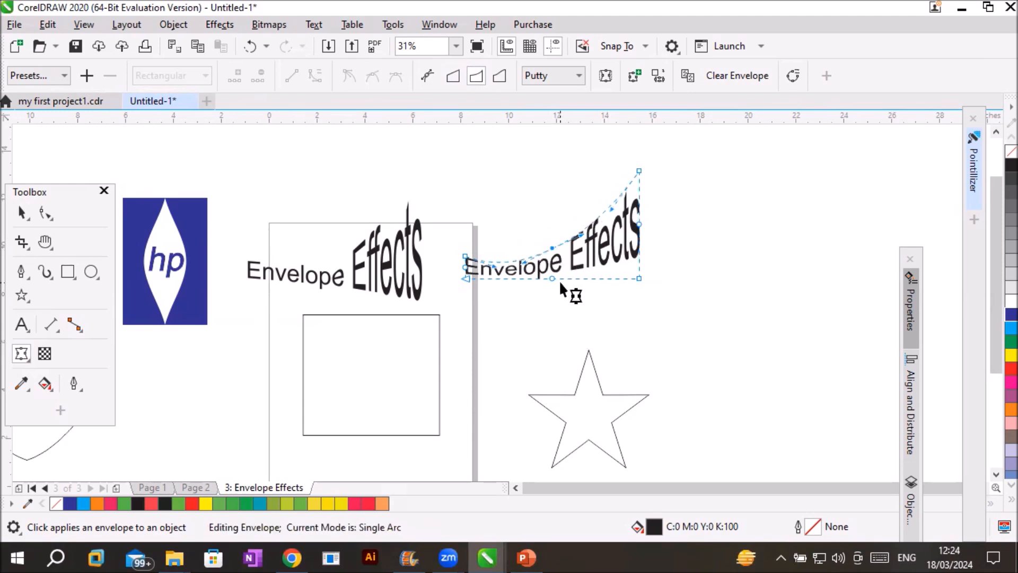
drag(552, 279, 554, 318)
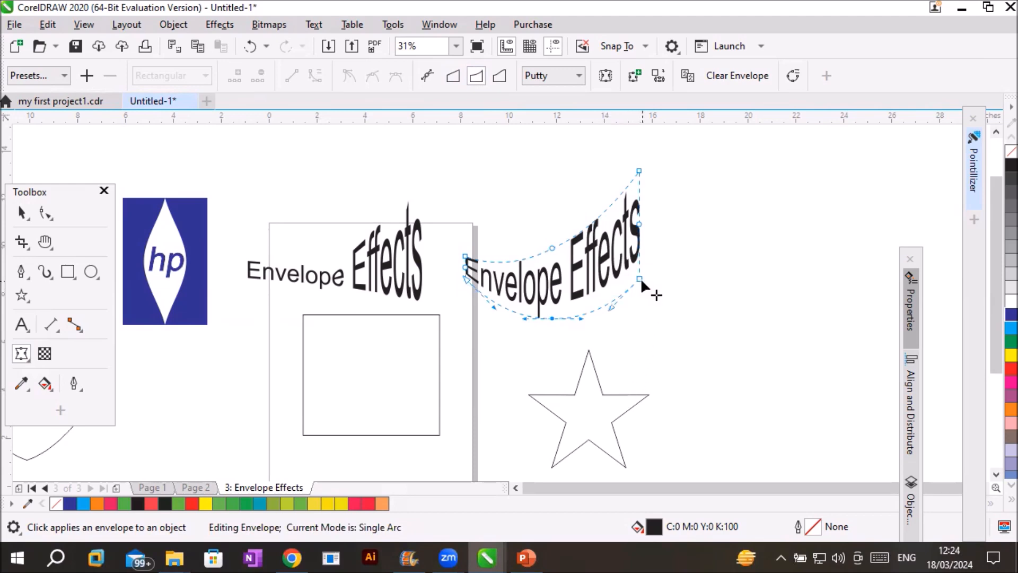
drag(639, 277, 703, 283)
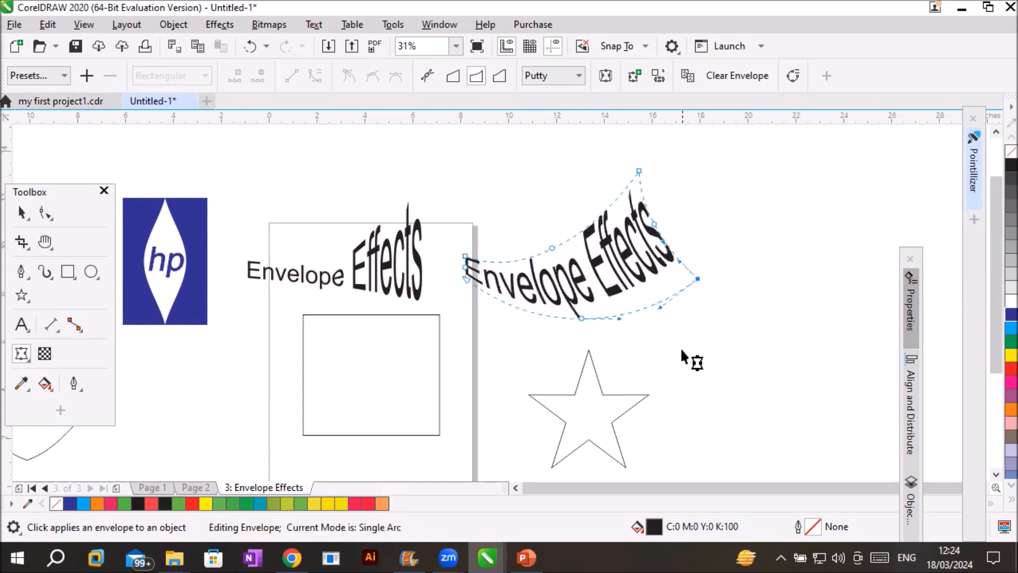
drag(465, 280, 427, 314)
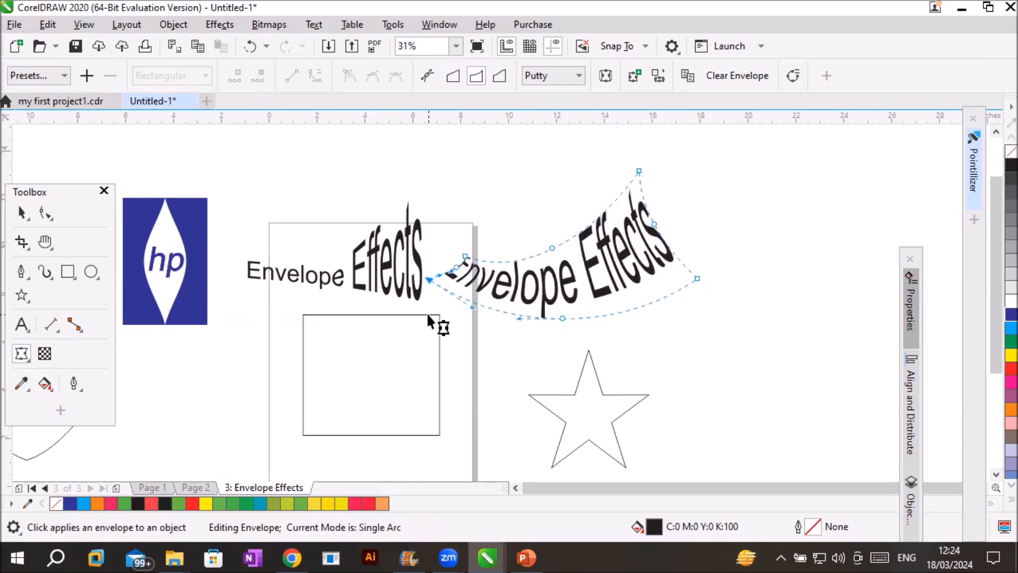
click(718, 74)
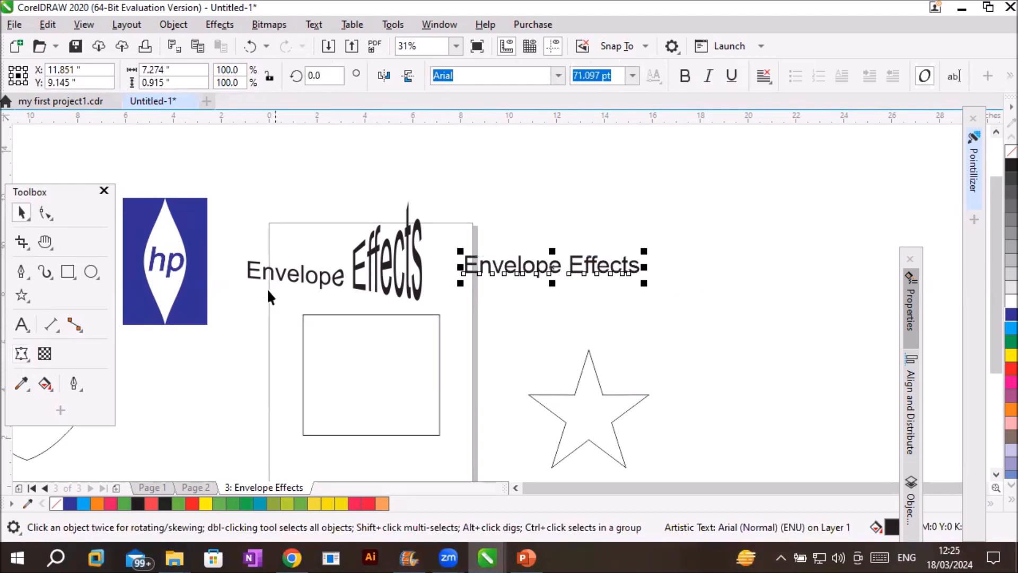
Step: Flare the title copy with a single-arc envelope, pulling its top-right corner up and its bottom-right corner down
click(15, 355)
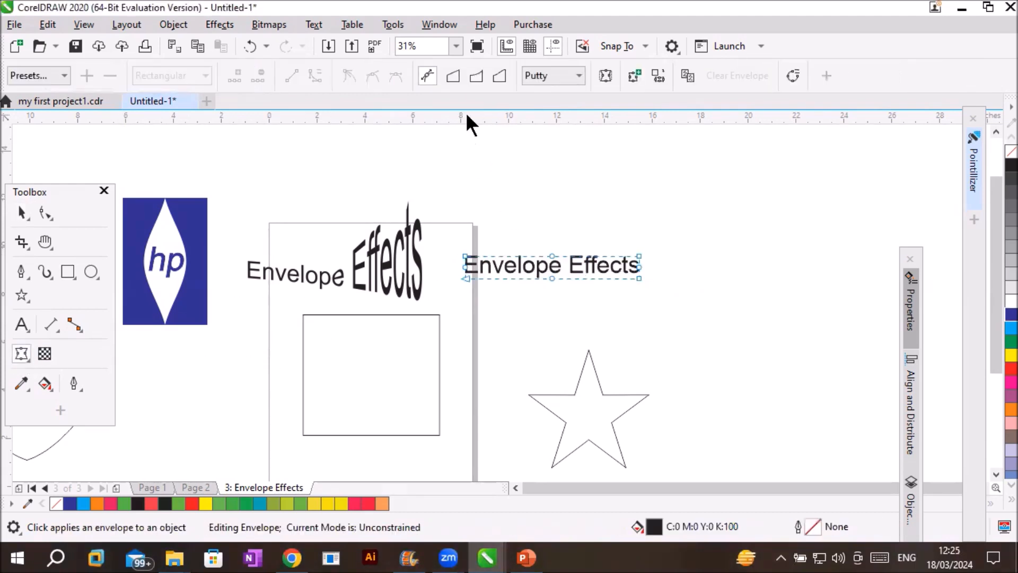
click(474, 74)
drag(639, 254, 645, 197)
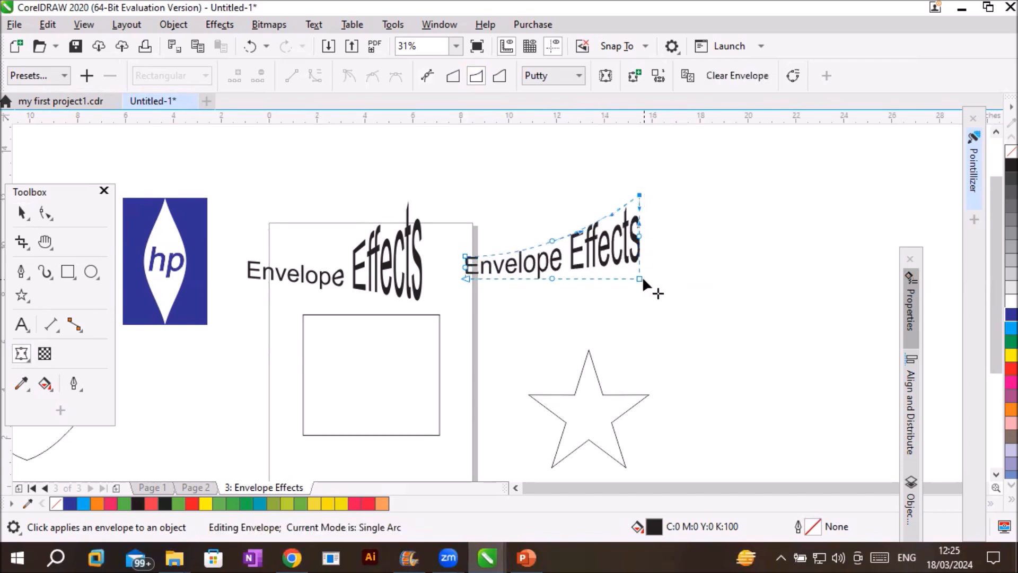
drag(640, 278, 639, 325)
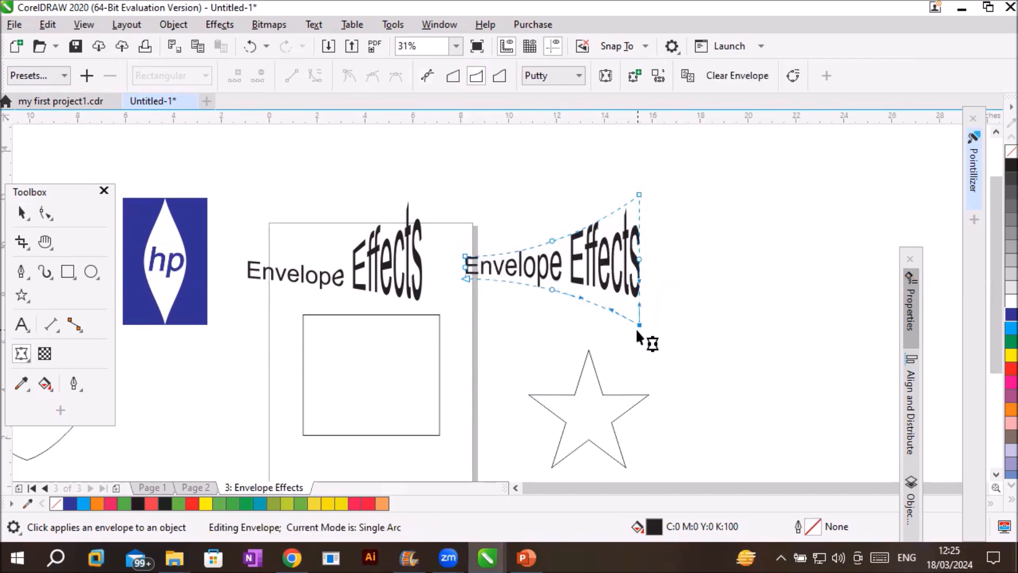
Step: Place a copy of the single-arc title to its right and clear the envelope from that copy
click(996, 475)
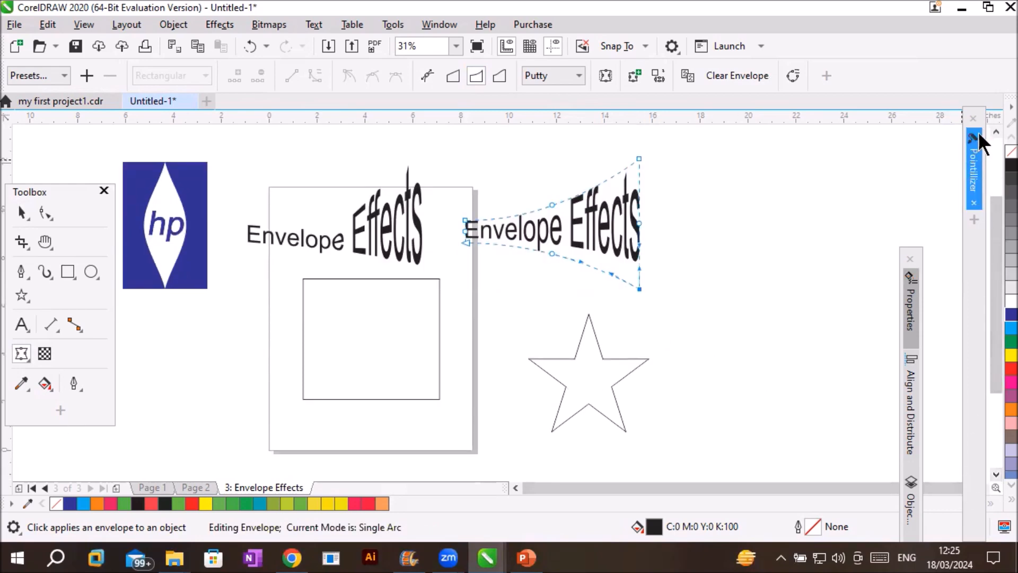
drag(969, 287, 931, 216)
click(981, 487)
click(982, 487)
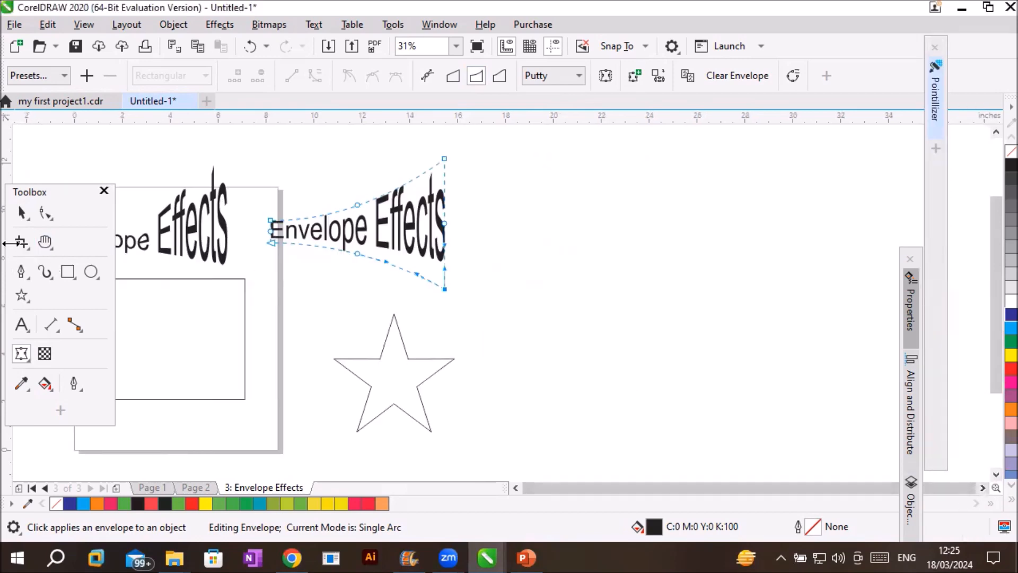
click(22, 212)
drag(399, 232, 625, 230)
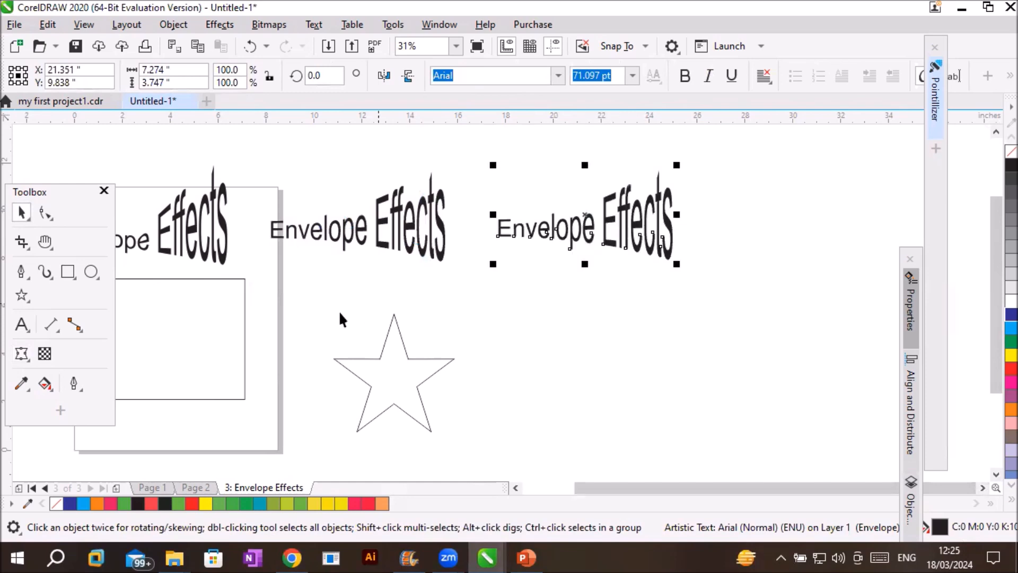
click(21, 354)
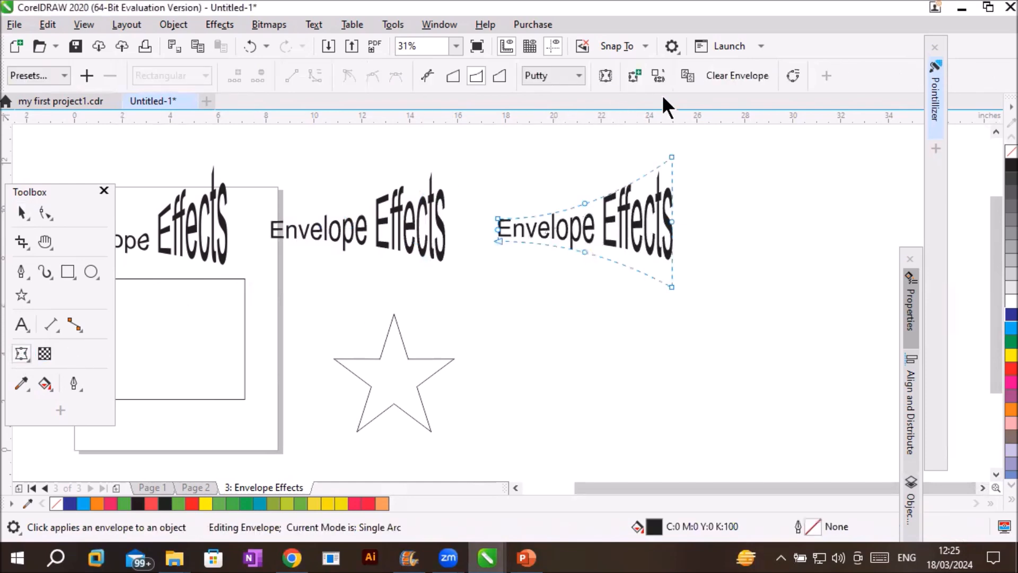
click(717, 75)
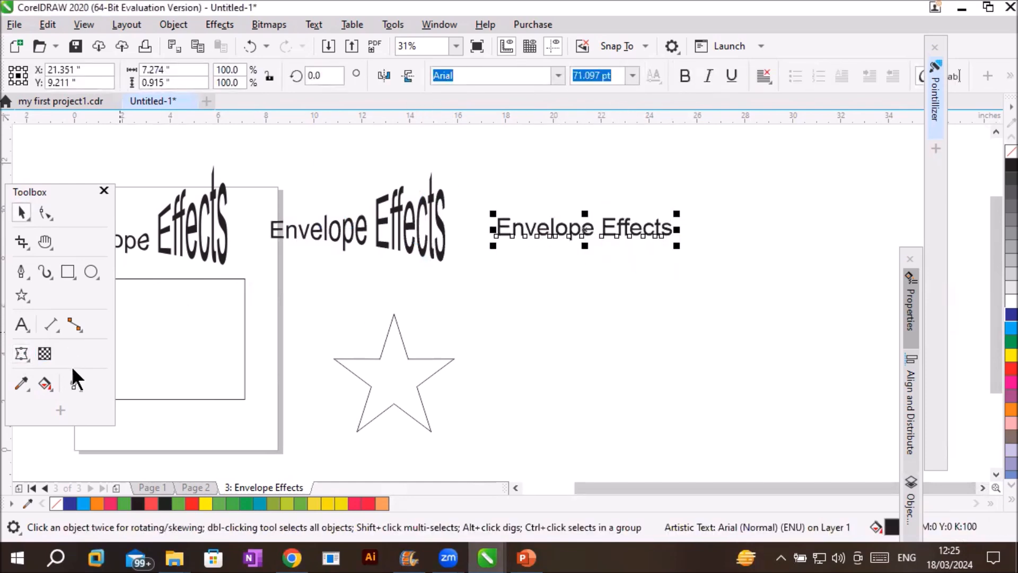
Step: Flare the third title with a double-arc envelope, pulling its bottom-right corner down and its top-right corner up
click(15, 356)
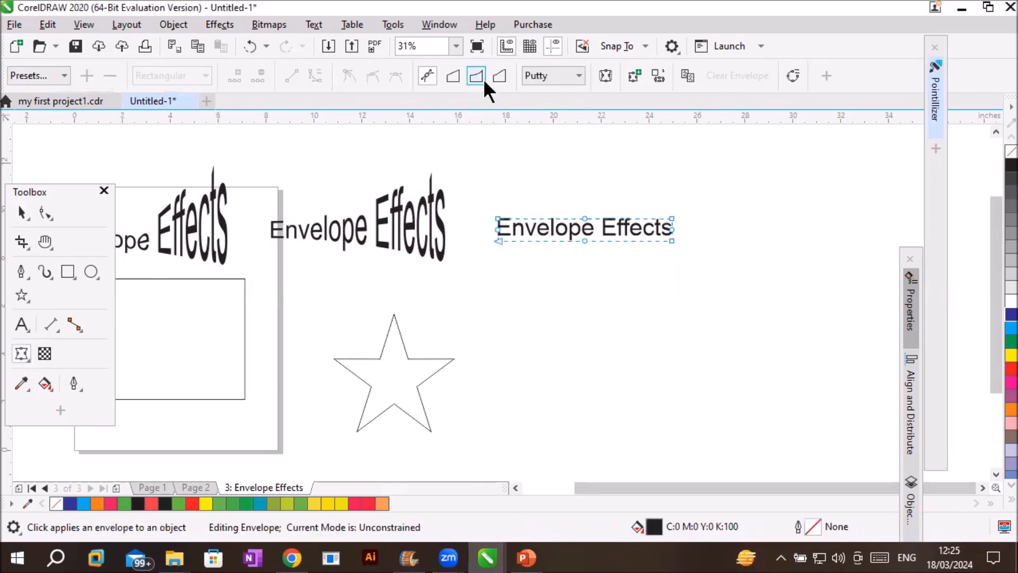
click(500, 75)
drag(673, 241, 671, 257)
drag(671, 288, 671, 291)
drag(672, 217, 678, 175)
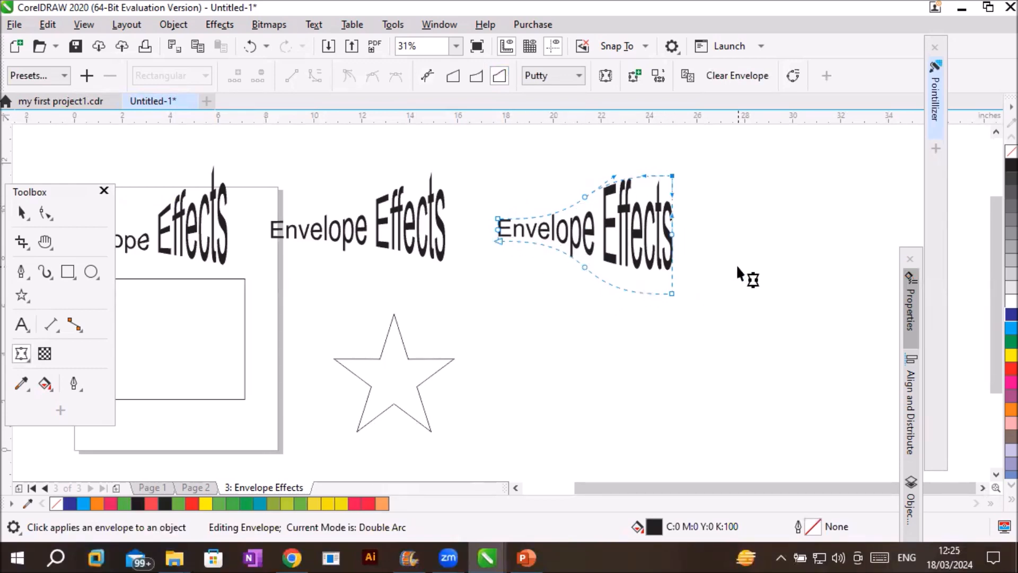
click(22, 213)
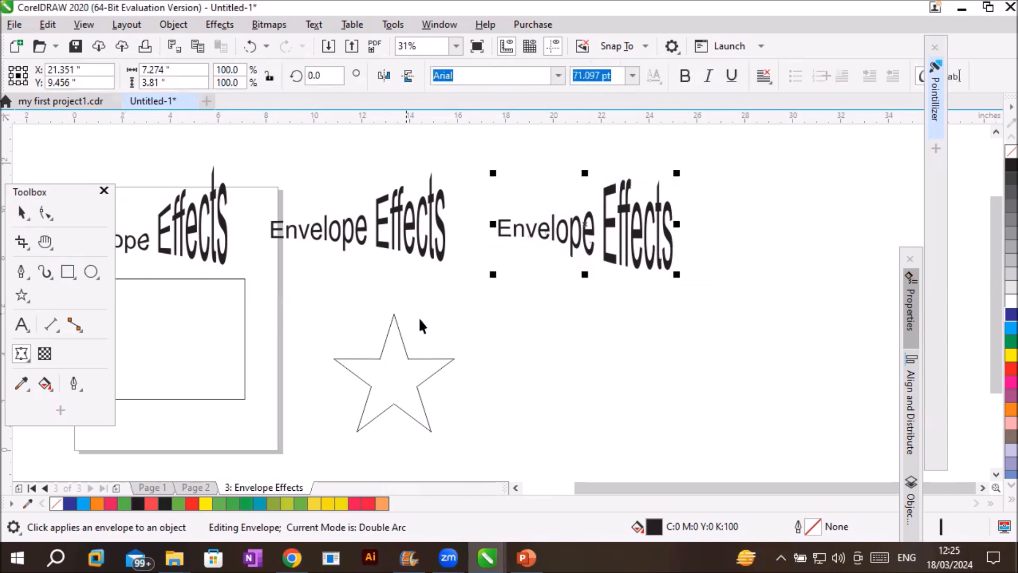
click(541, 354)
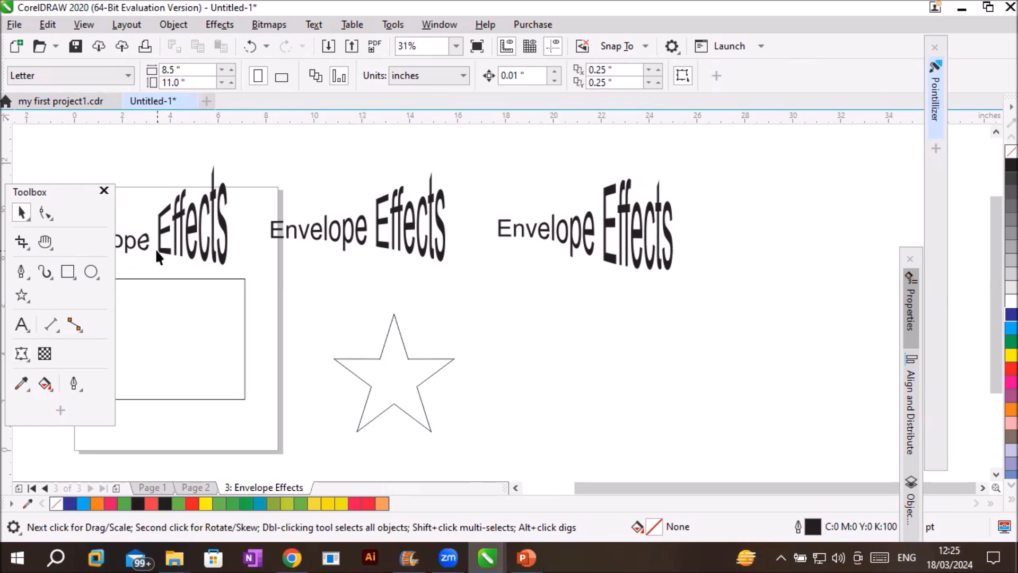
Step: Move the floating toolbox down so it no longer covers the first title
click(48, 195)
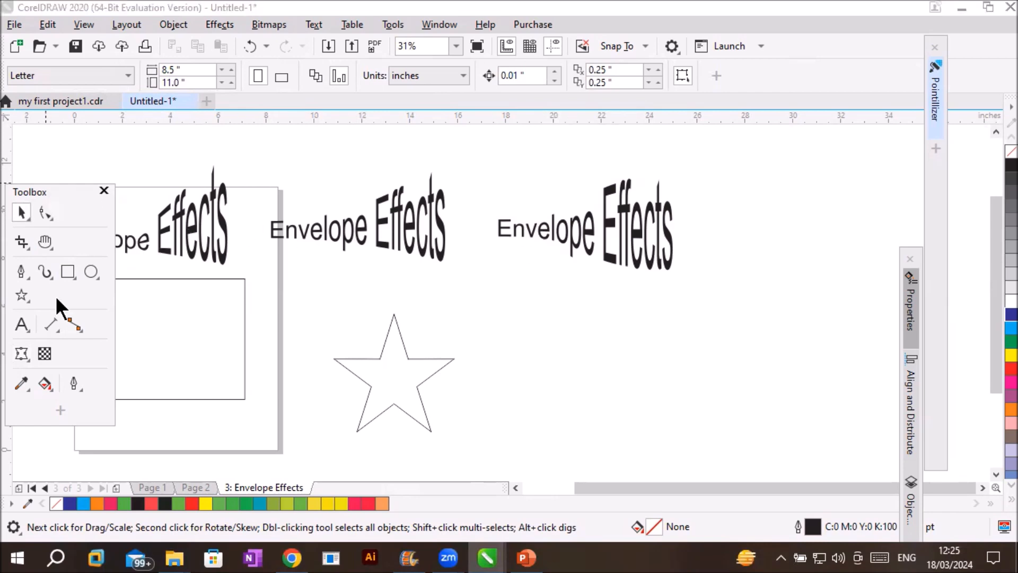
drag(46, 193, 54, 302)
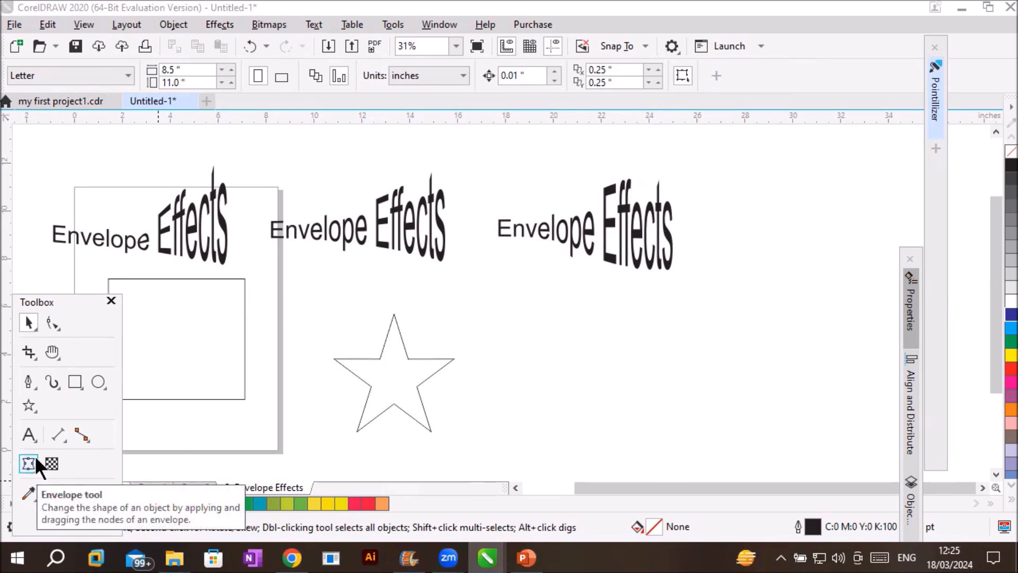
Step: Place a copy of the double-arc title to its right and clear the envelope from that copy
click(983, 486)
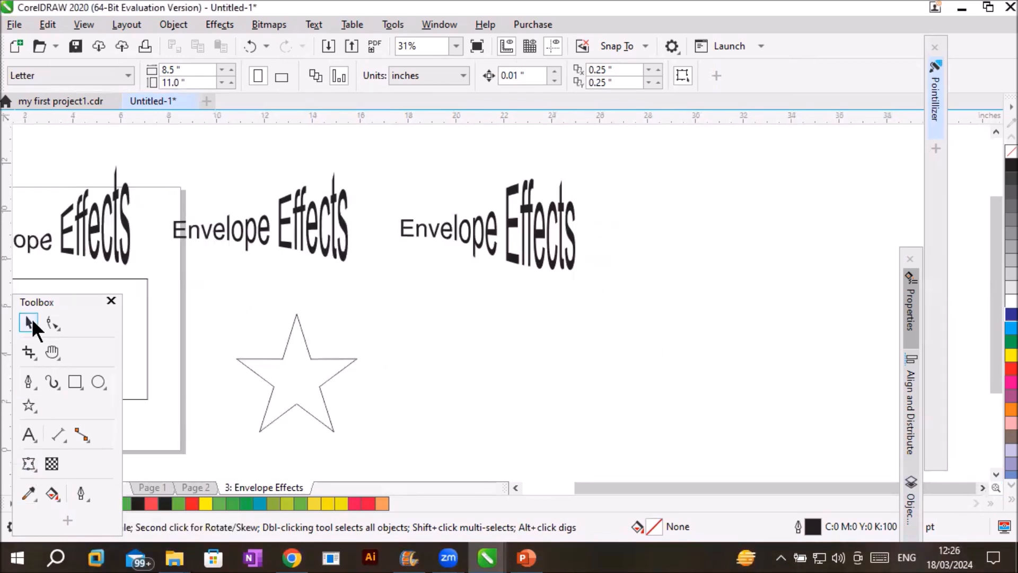
drag(521, 235, 723, 240)
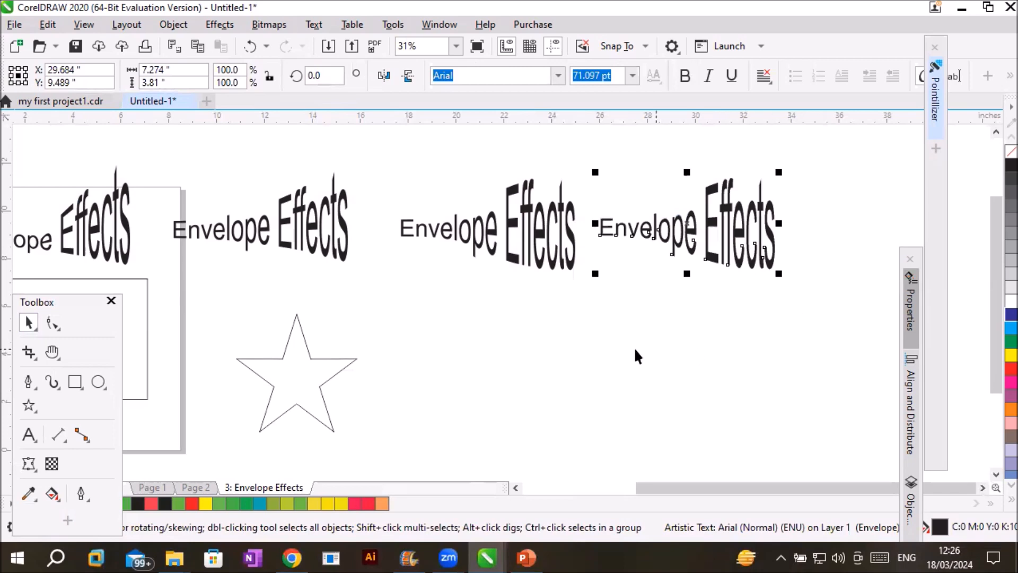
click(29, 463)
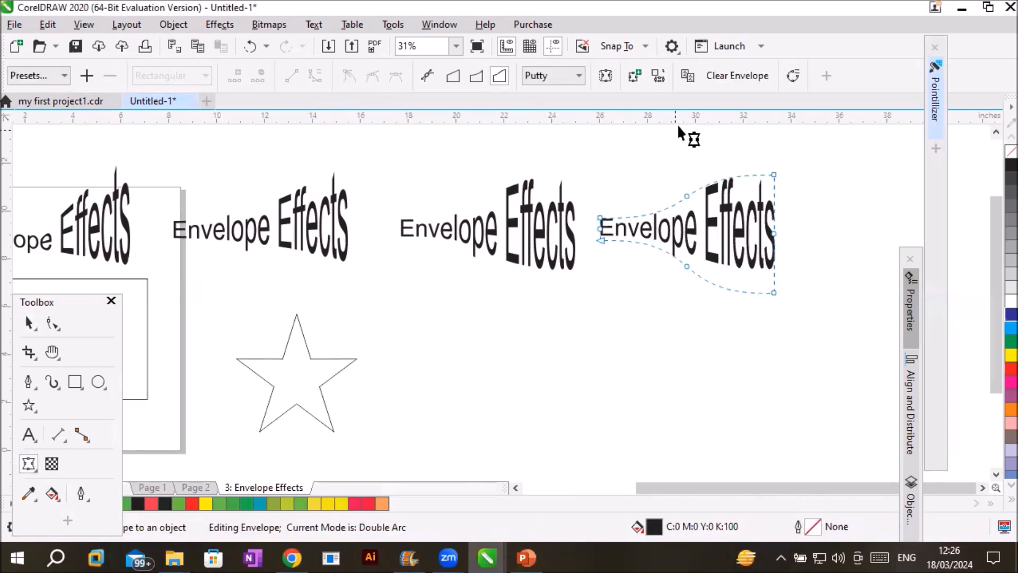
click(724, 78)
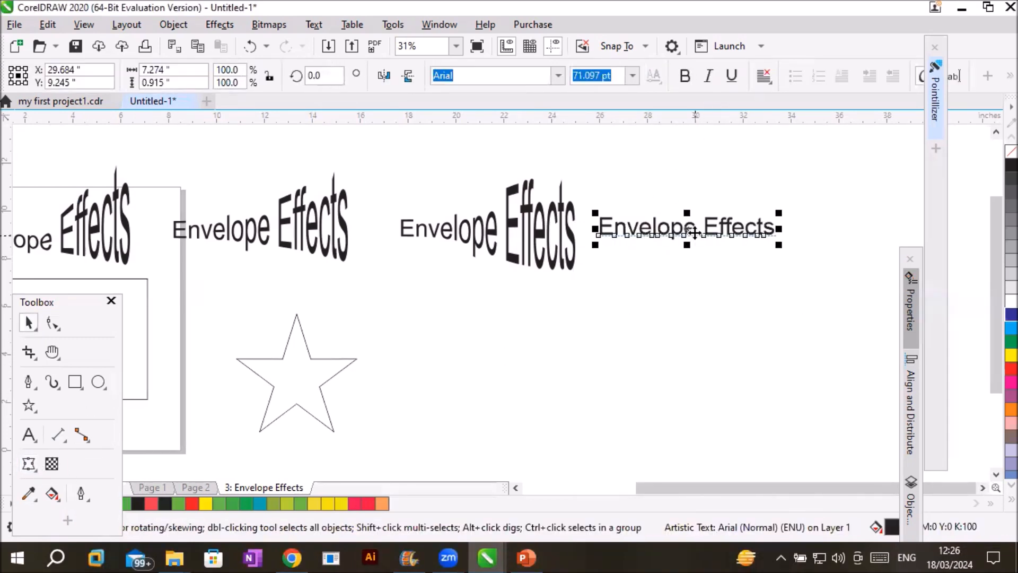
Step: Review the envelope mapping modes for the cleared fourth title and open the Envelope docker
click(29, 463)
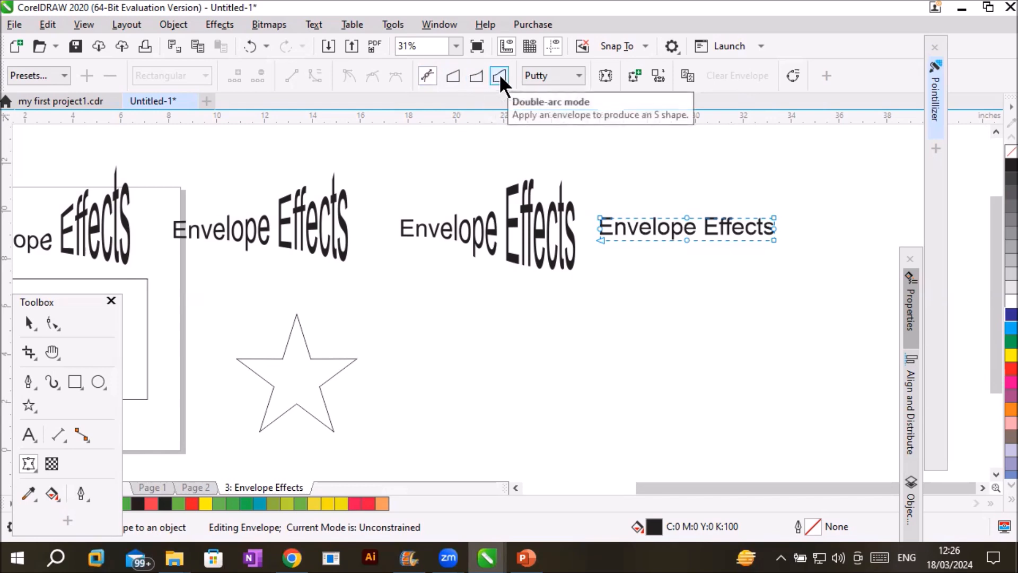
click(579, 76)
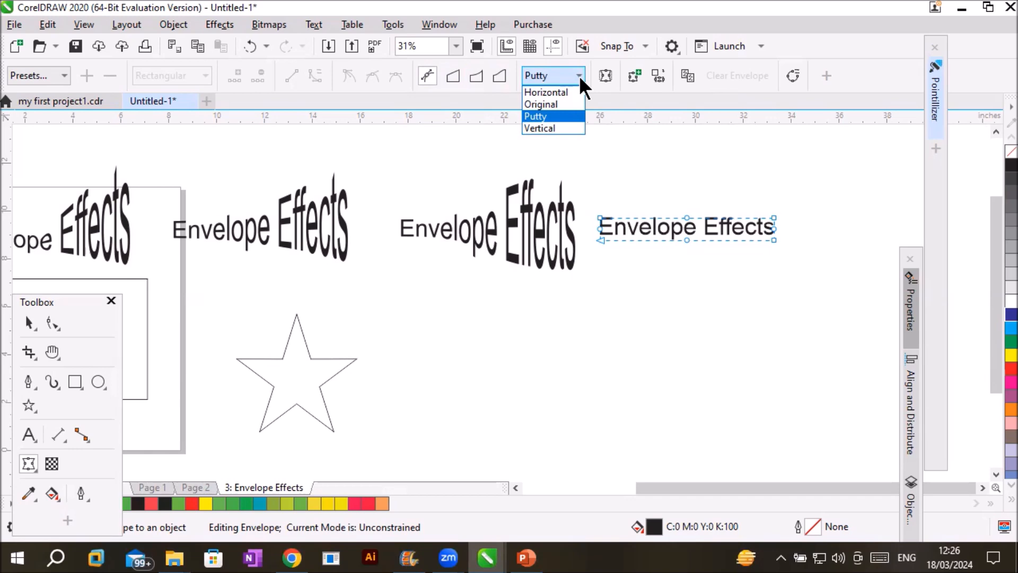
click(579, 76)
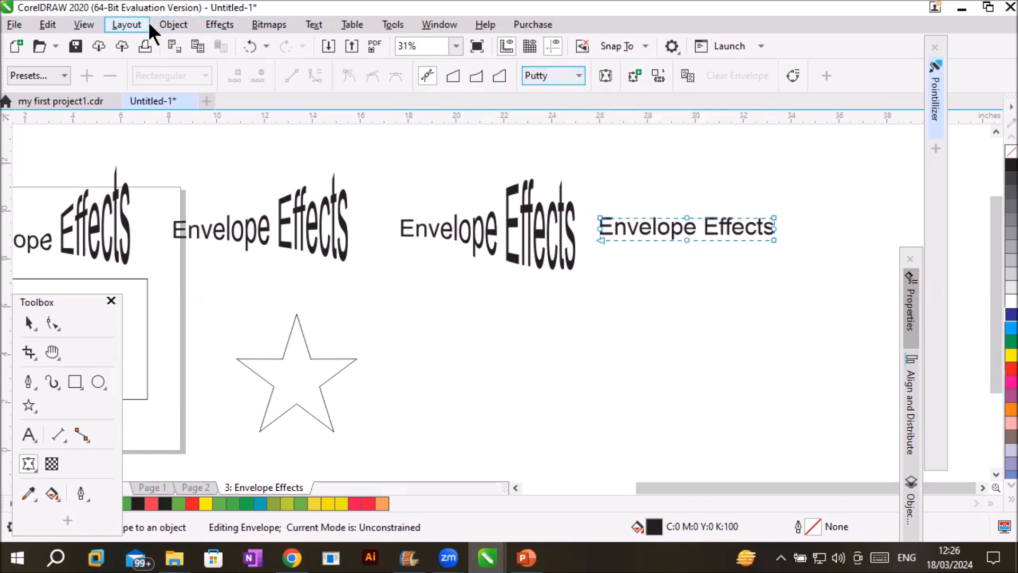
click(171, 25)
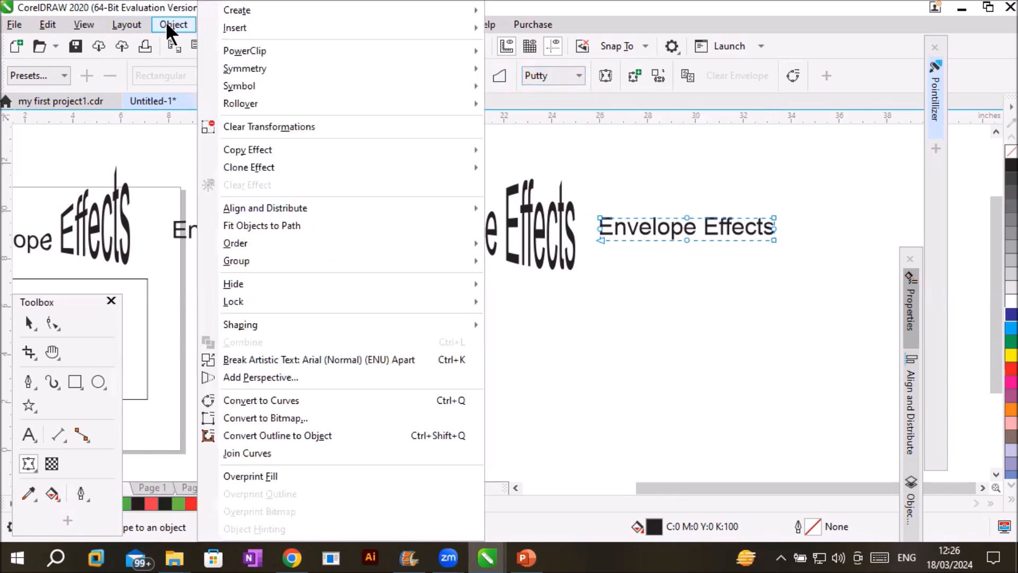
click(167, 23)
click(213, 23)
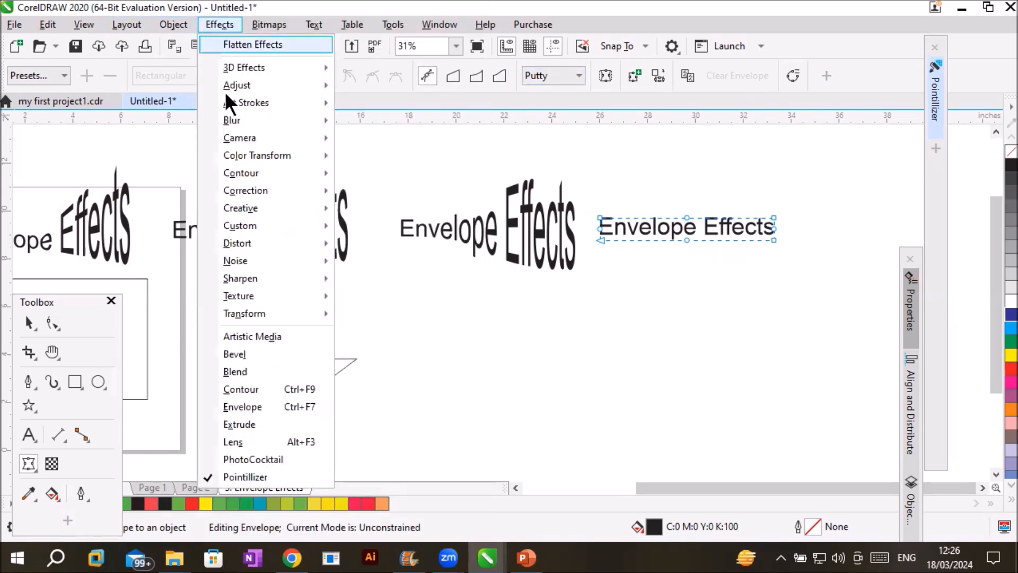
click(275, 403)
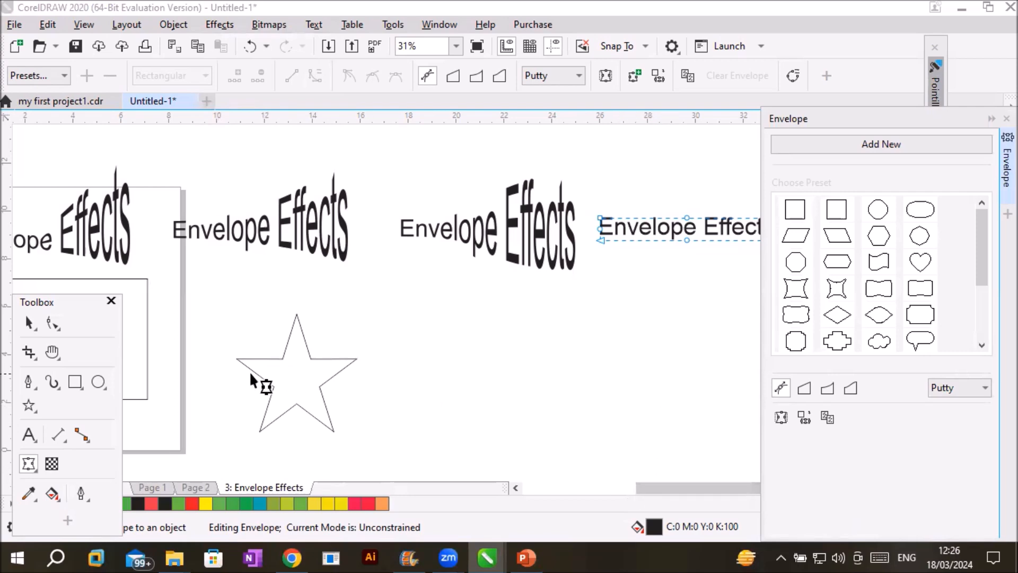
Step: Delete the star and the rectangle beneath the titles
click(29, 322)
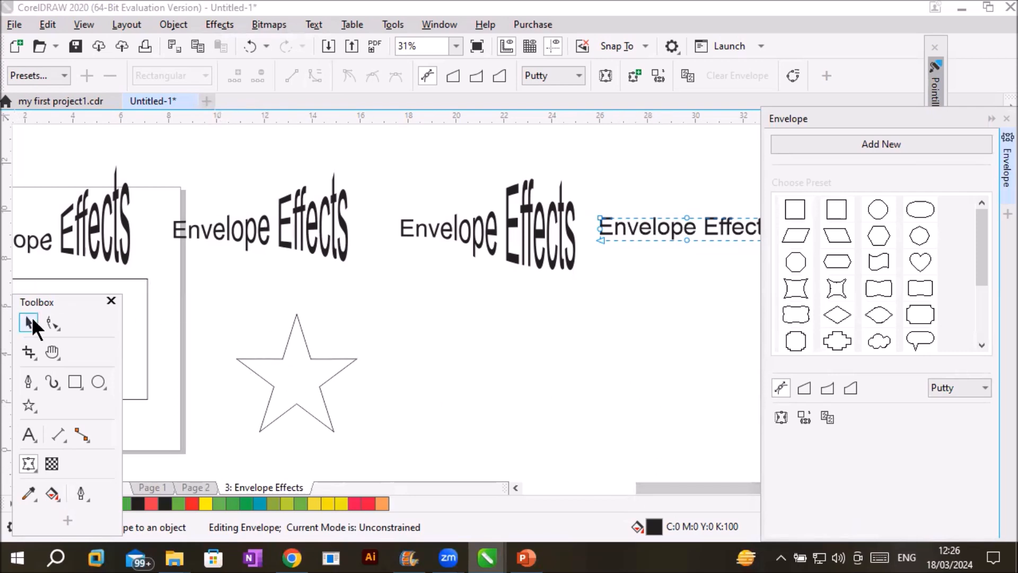
click(312, 339)
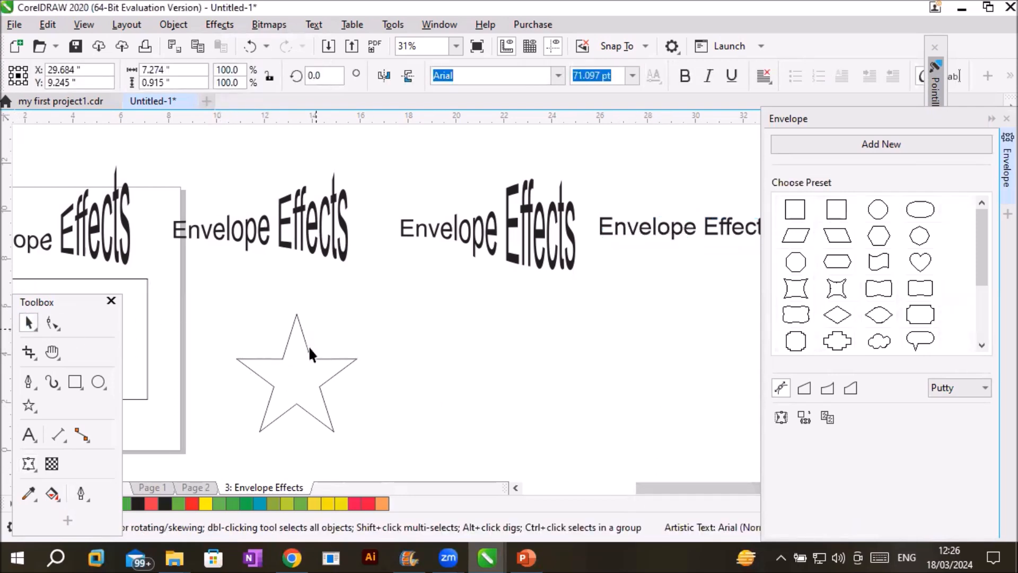
click(307, 348)
key(Delete)
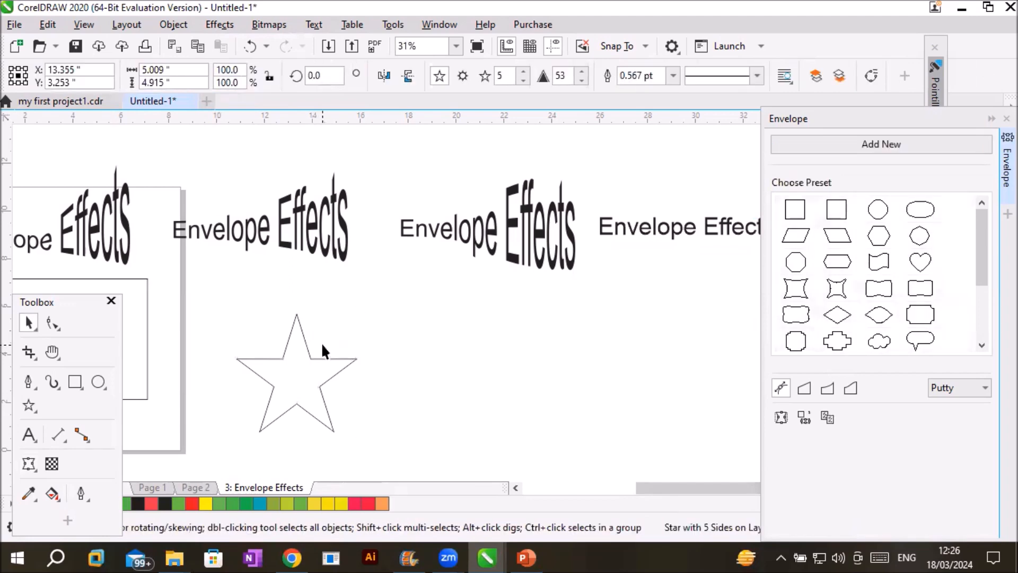
click(112, 278)
key(Delete)
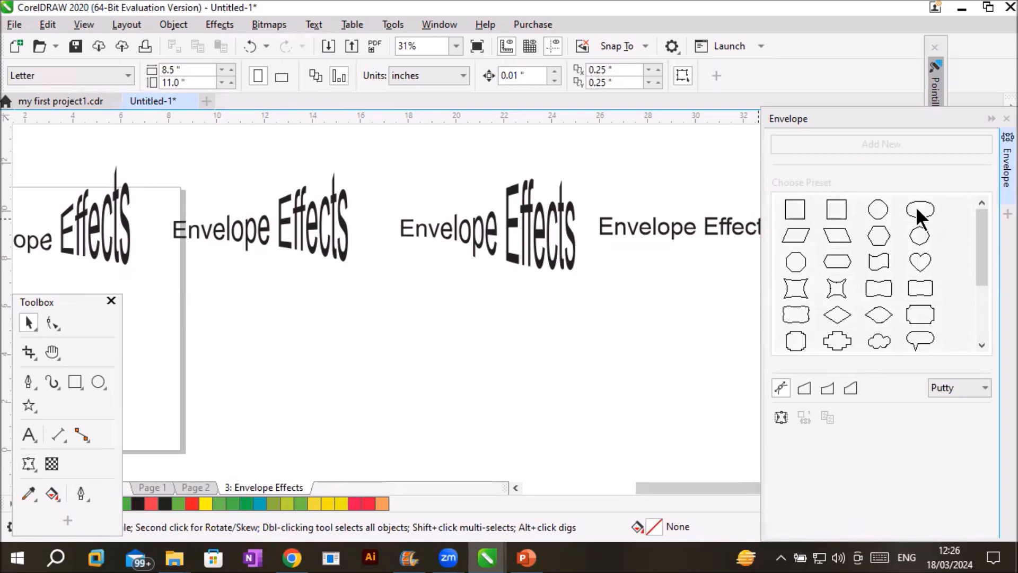
Step: Add the artistic text "Heading One" in the empty area below the titles and enlarge it to about 53 pt
click(29, 435)
click(246, 295)
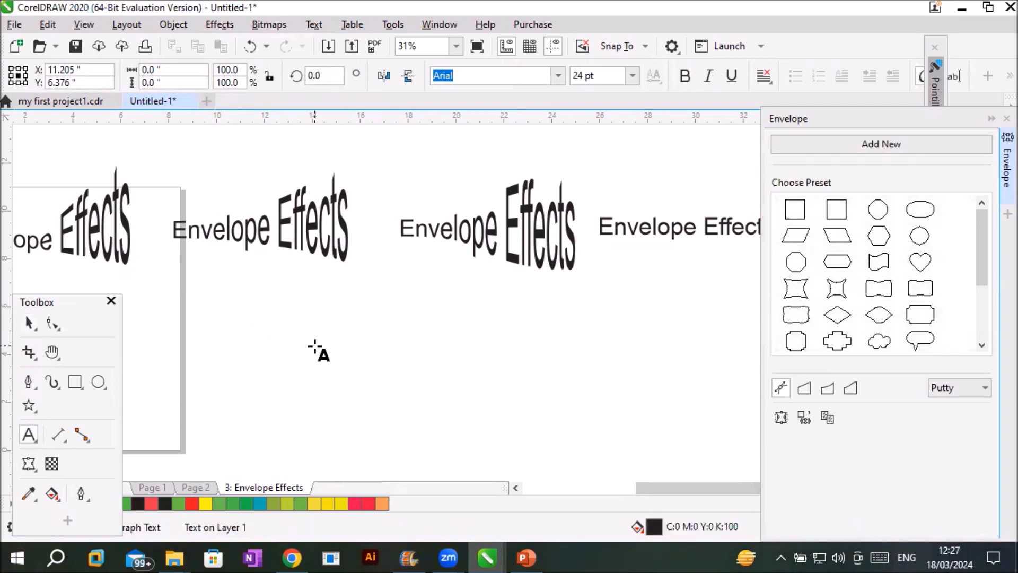
text(E)
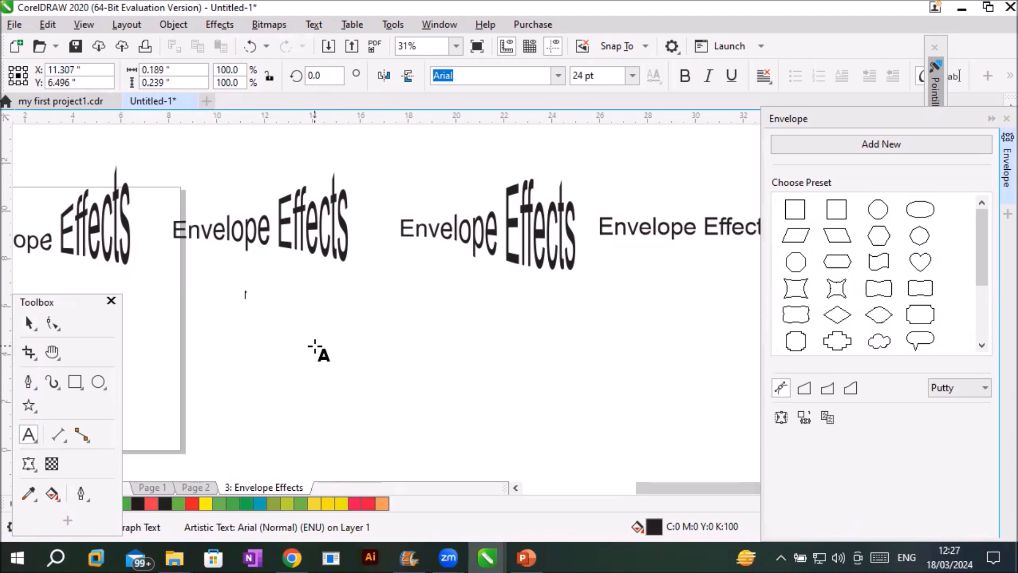
text(eading One)
scroll(318, 350, up, 2)
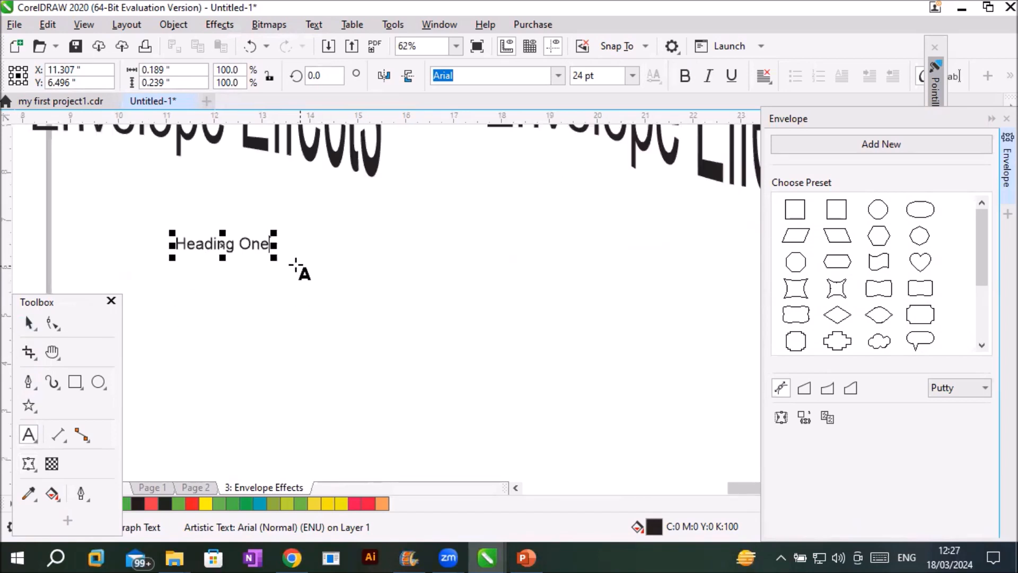
drag(273, 257, 386, 276)
Step: Duplicate the heading straight below itself and repeat the copy to form an evenly spaced column of five headings
click(29, 323)
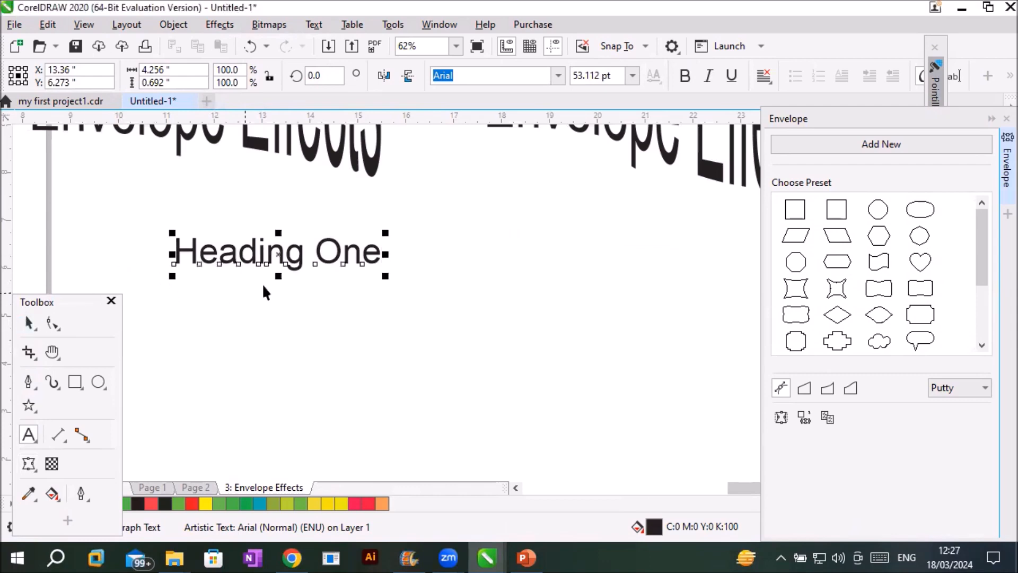
drag(279, 253, 266, 274)
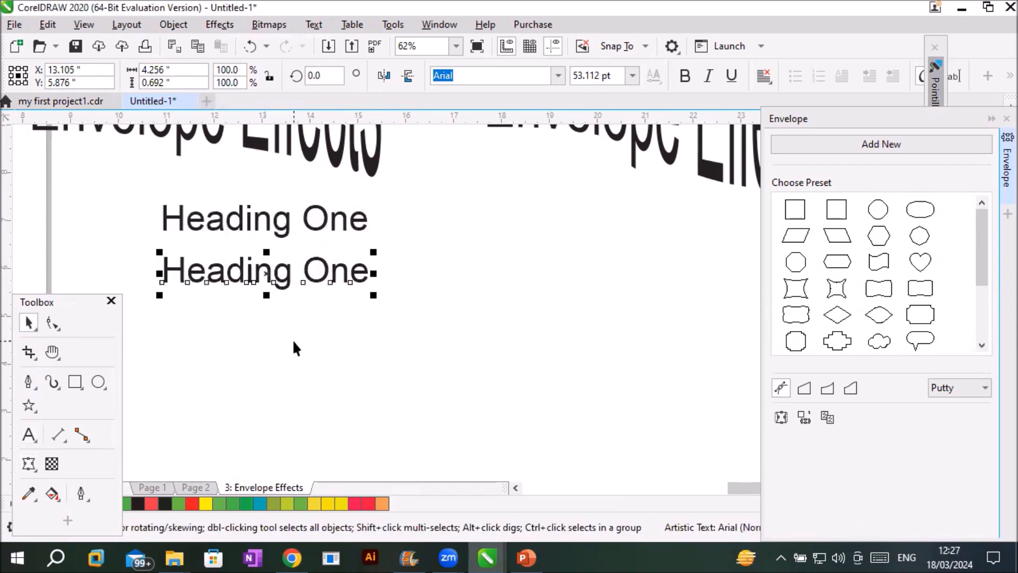
key(ctrl+r)
key(ctrl+r)
key(ctrl+r)
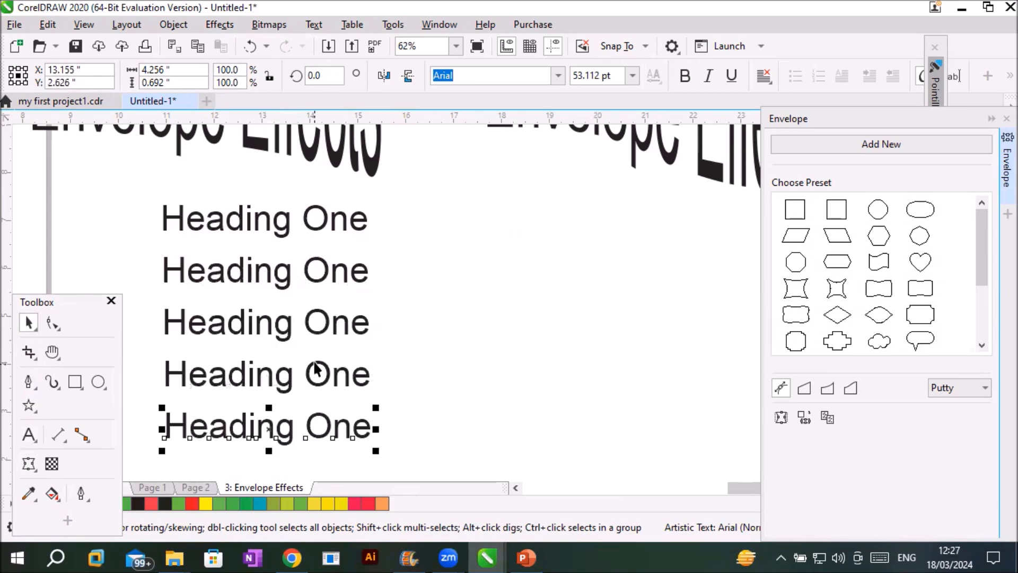
Step: Try the square, circle, oval, parallelogram and hexagon envelope presets on the top heading, finishing with the octagon preset
click(316, 228)
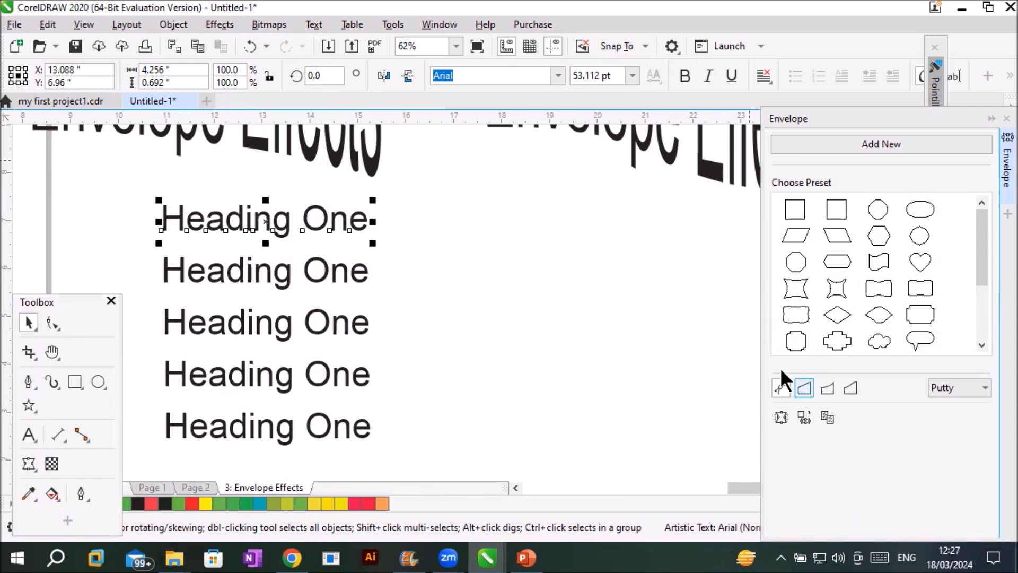
click(801, 208)
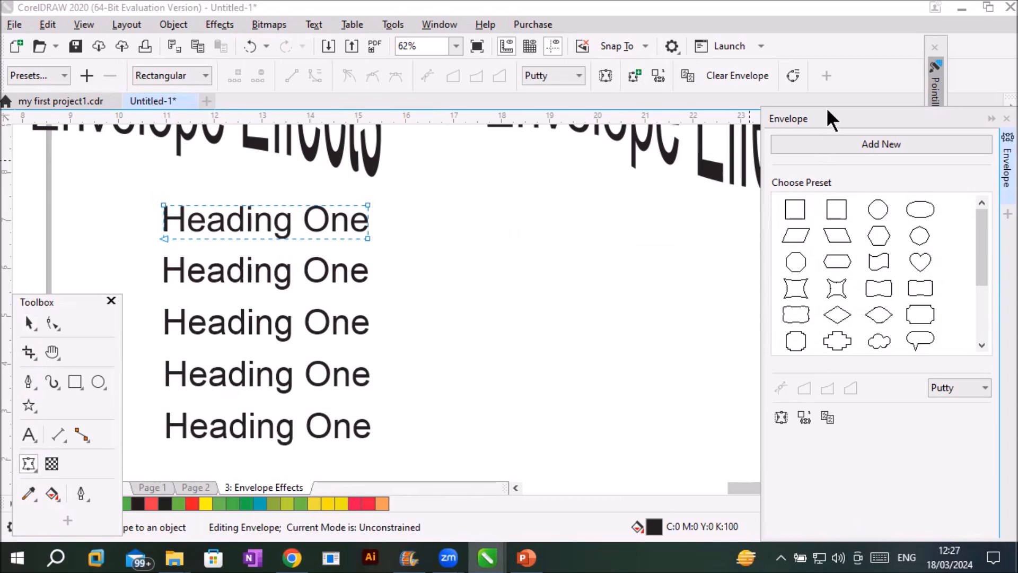
drag(827, 109, 805, 53)
click(848, 154)
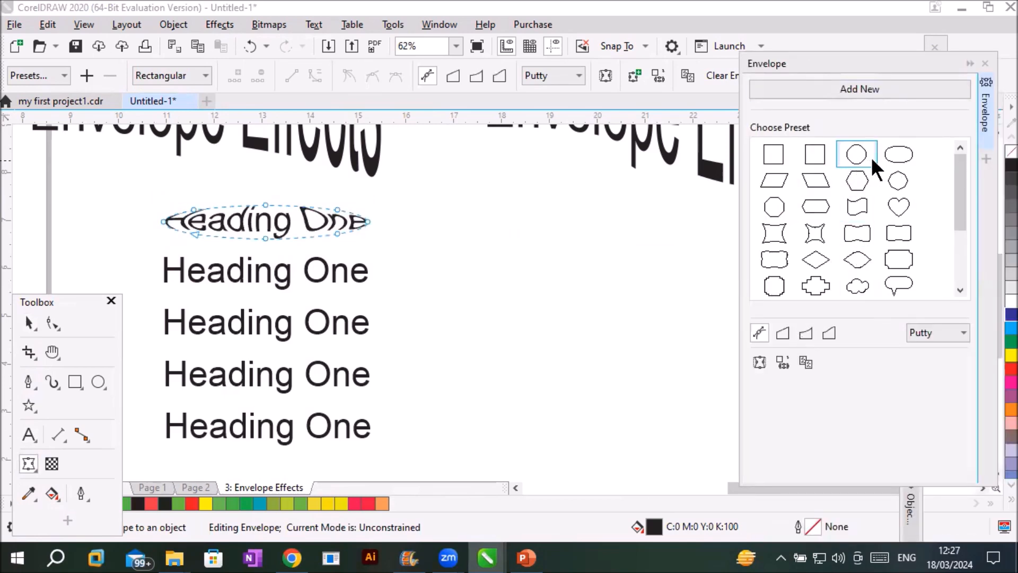
click(890, 158)
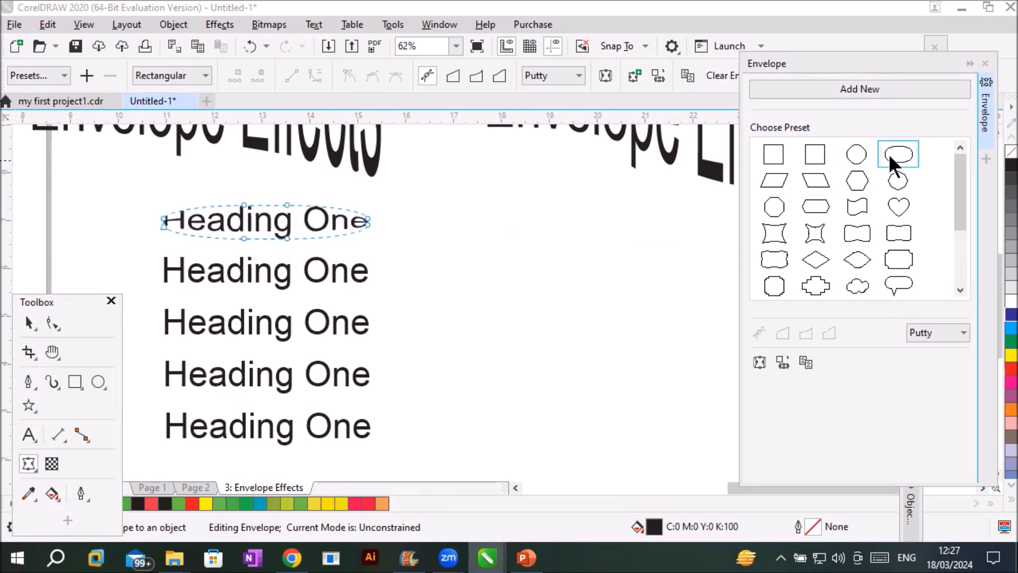
click(773, 179)
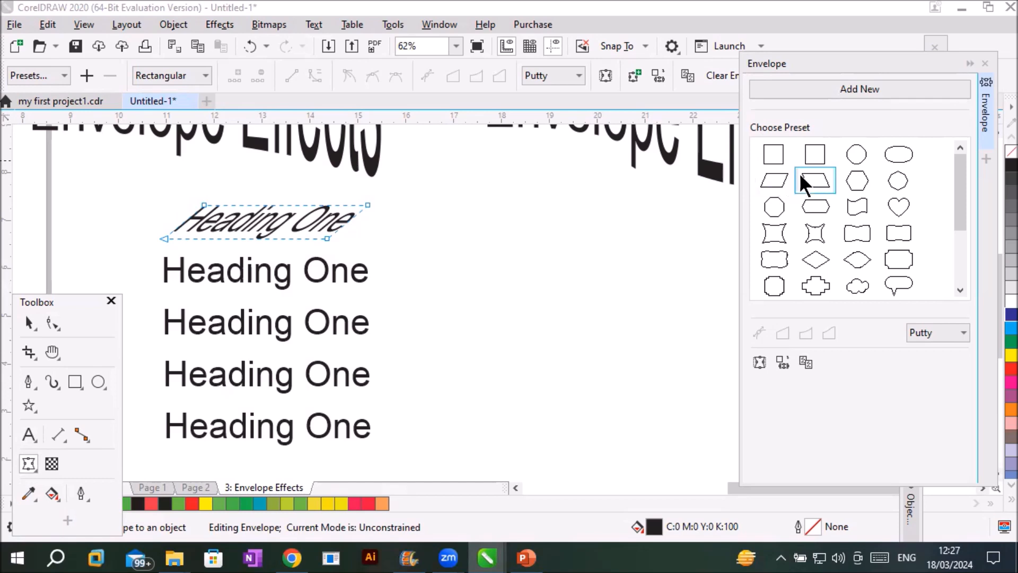
click(810, 181)
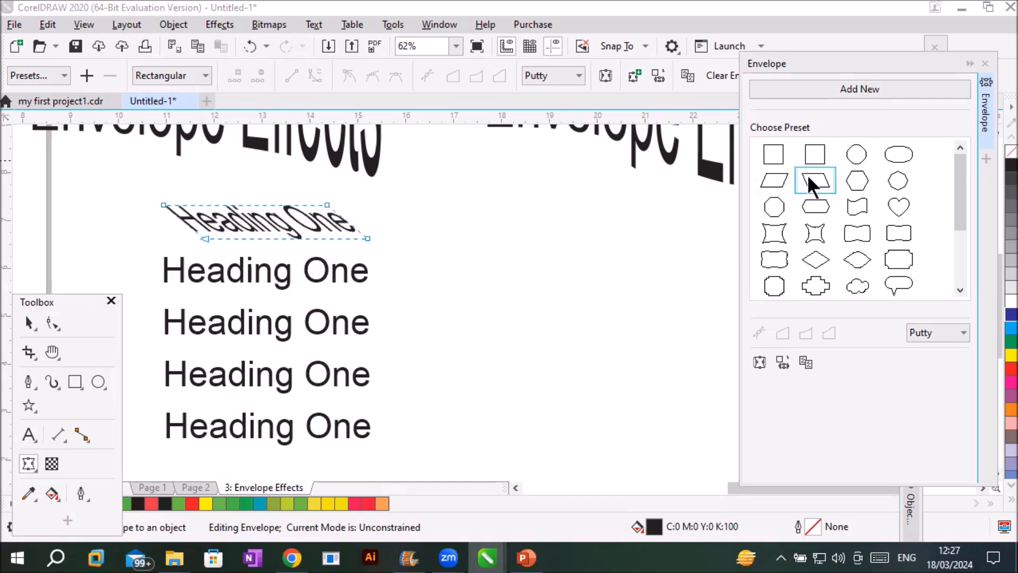
click(848, 179)
click(898, 180)
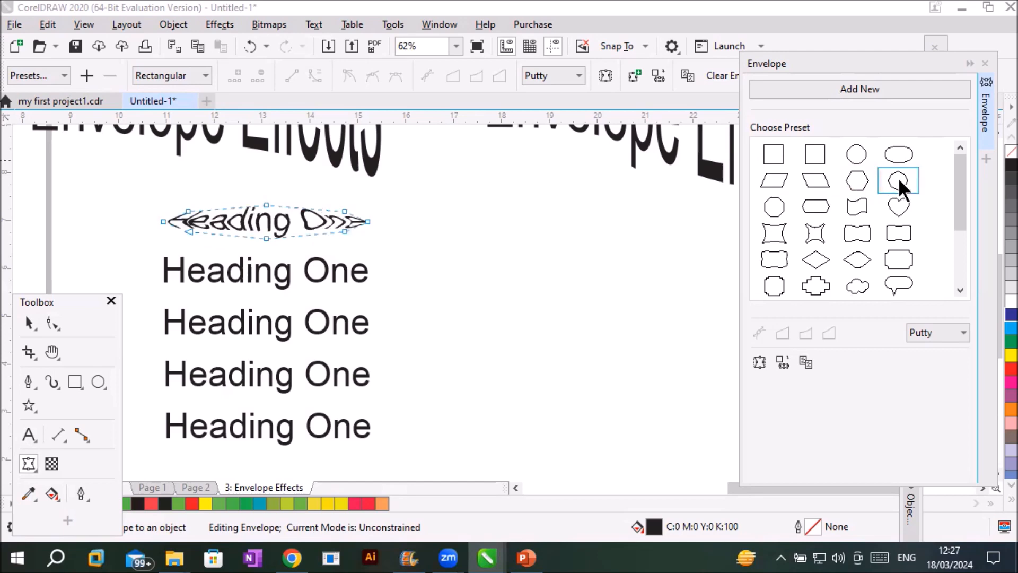
click(781, 202)
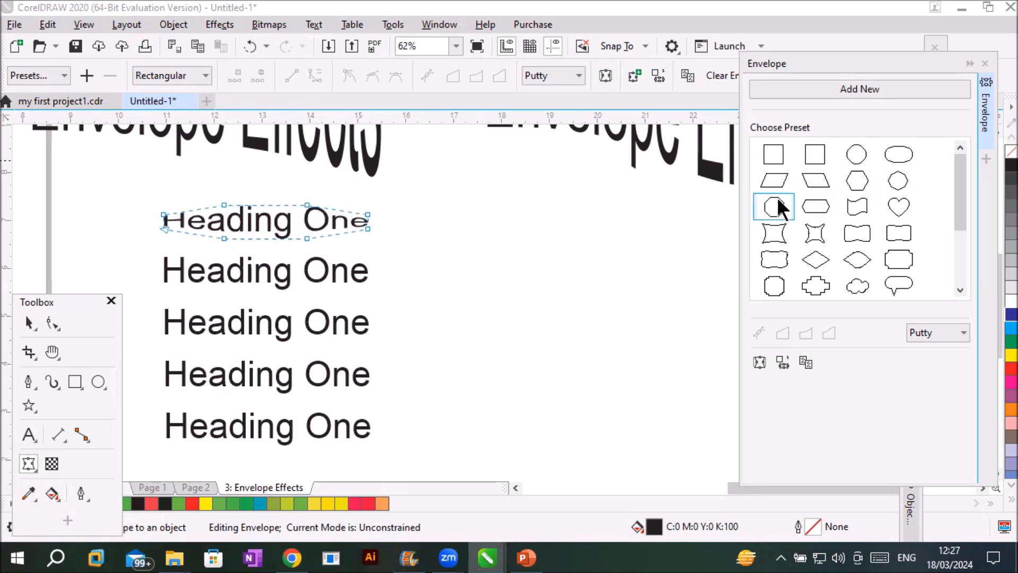
Step: Add a new envelope to the top heading and flare its right end, pulling the top-right corner up and the bottom-right corner down
click(832, 86)
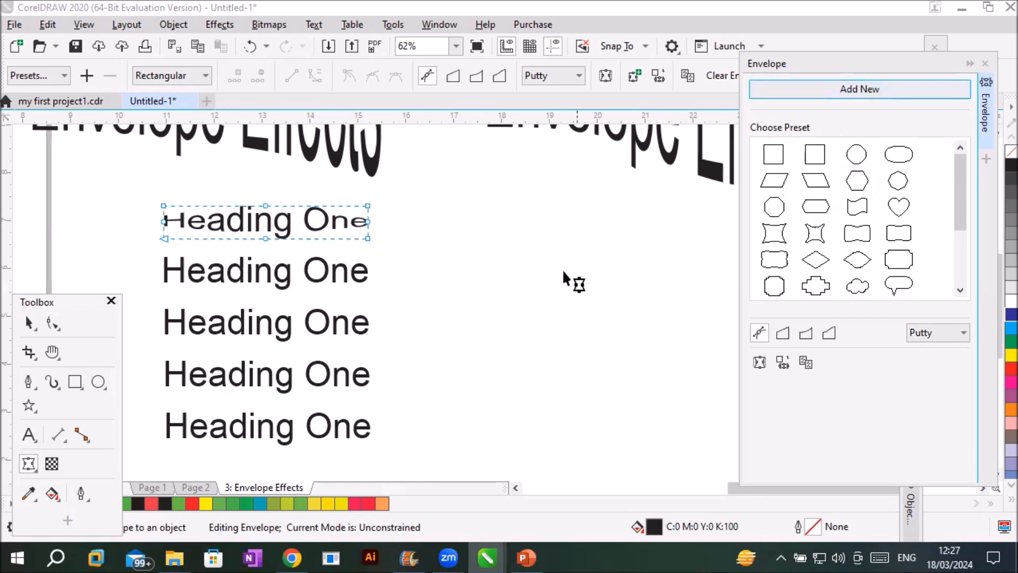
drag(368, 205, 371, 188)
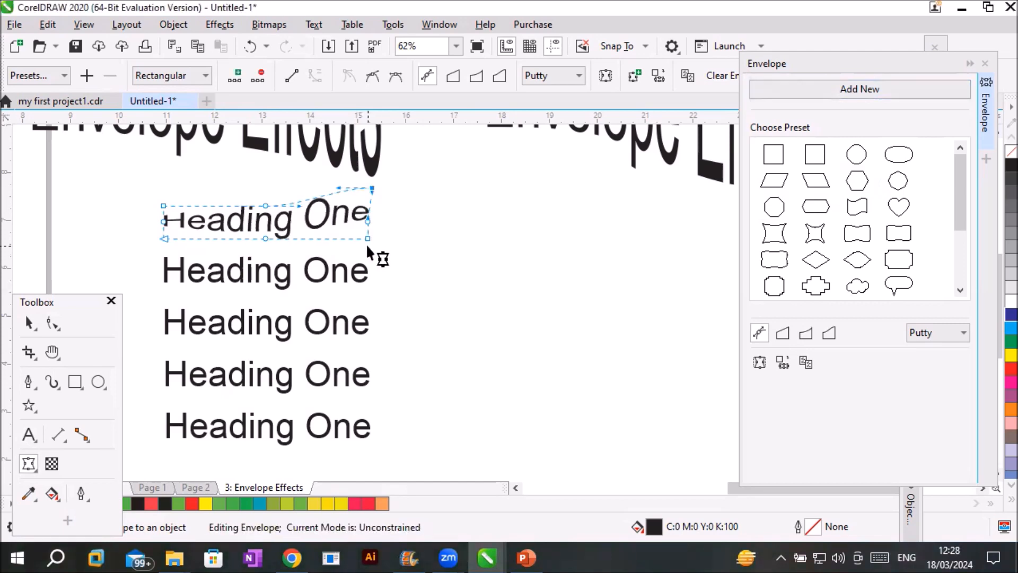
drag(368, 239, 371, 255)
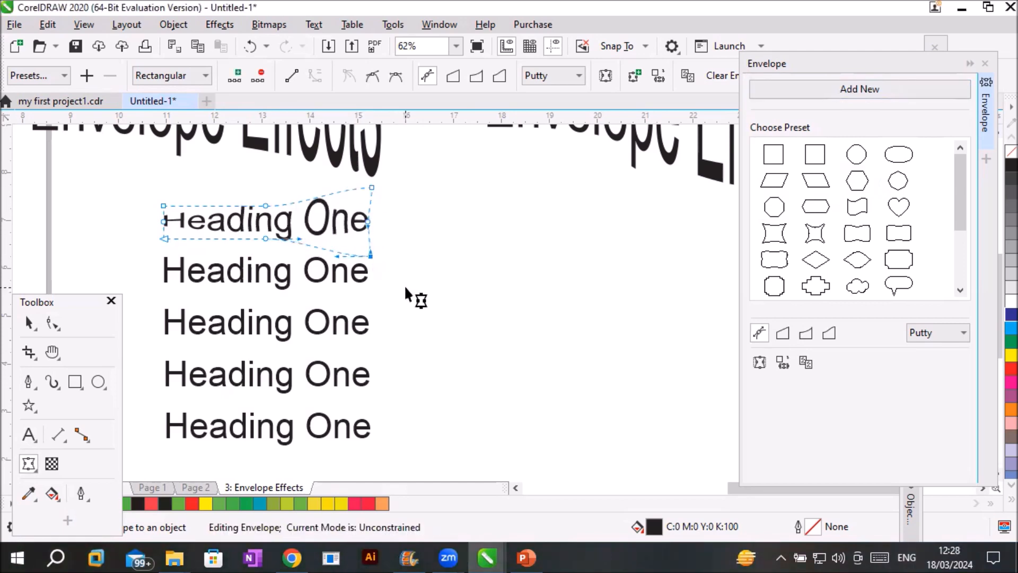
Step: Apply the wave envelope preset to the second heading and flare its right end, pulling the bottom-right corner down and the top-right corner up
click(29, 324)
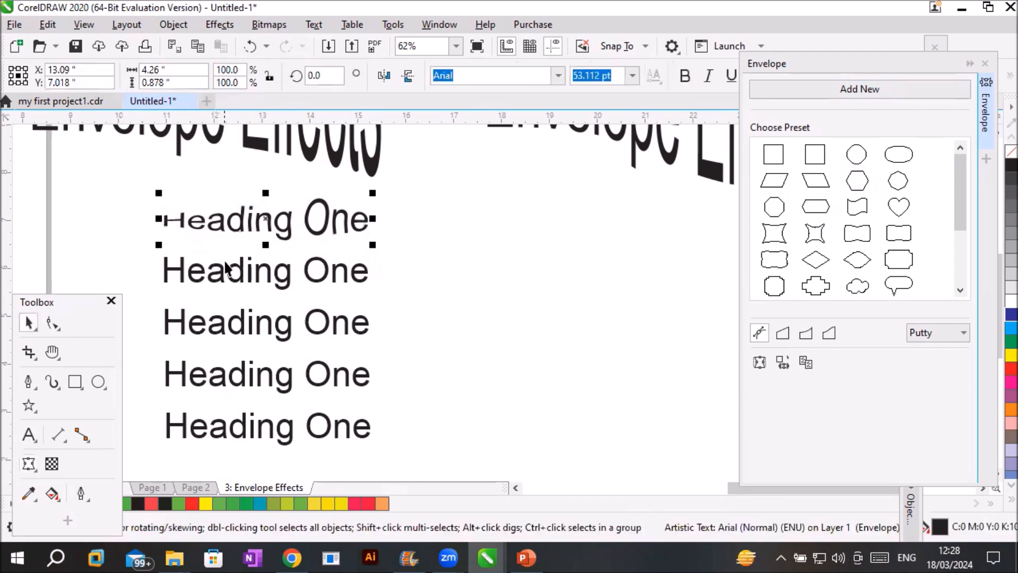
click(228, 270)
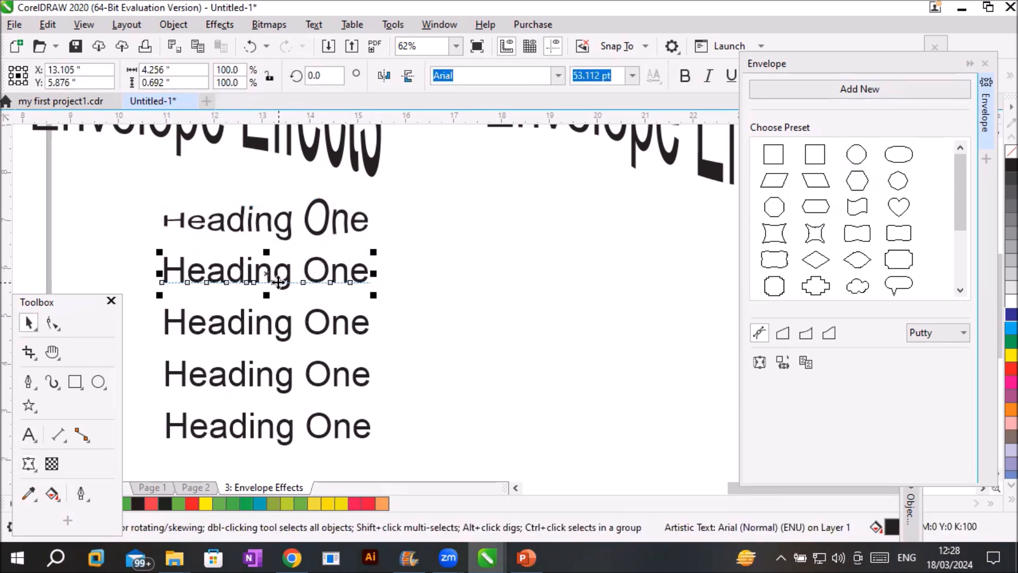
click(852, 213)
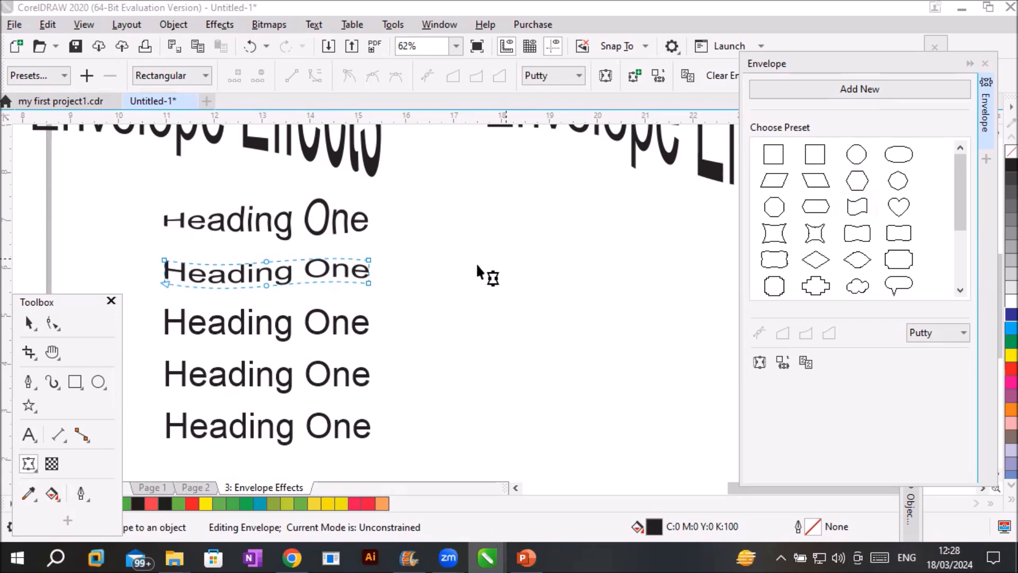
click(369, 282)
drag(369, 283, 366, 297)
drag(369, 260, 367, 241)
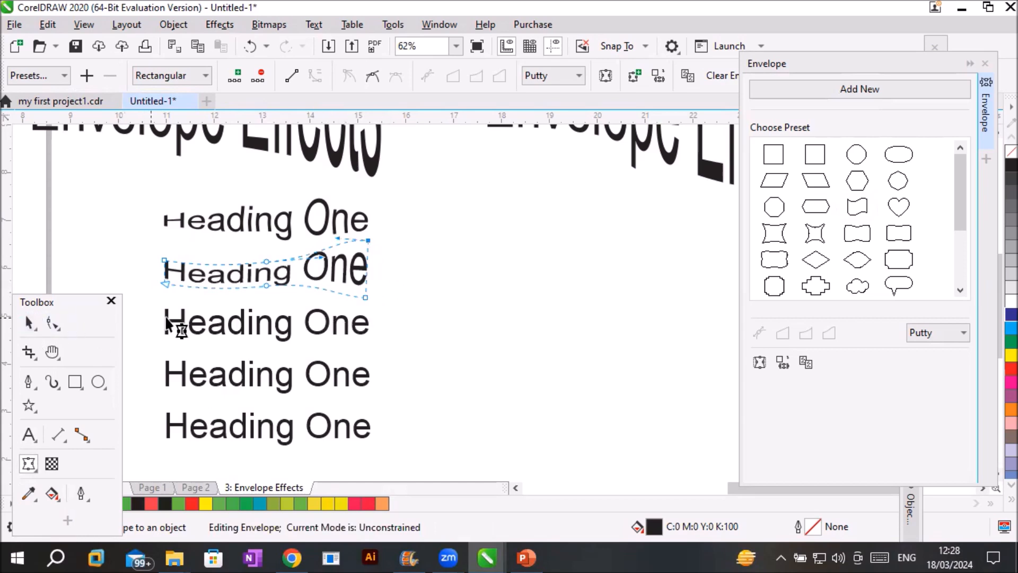
Step: Select the third heading and set the envelope mapping mode to Vertical
click(29, 321)
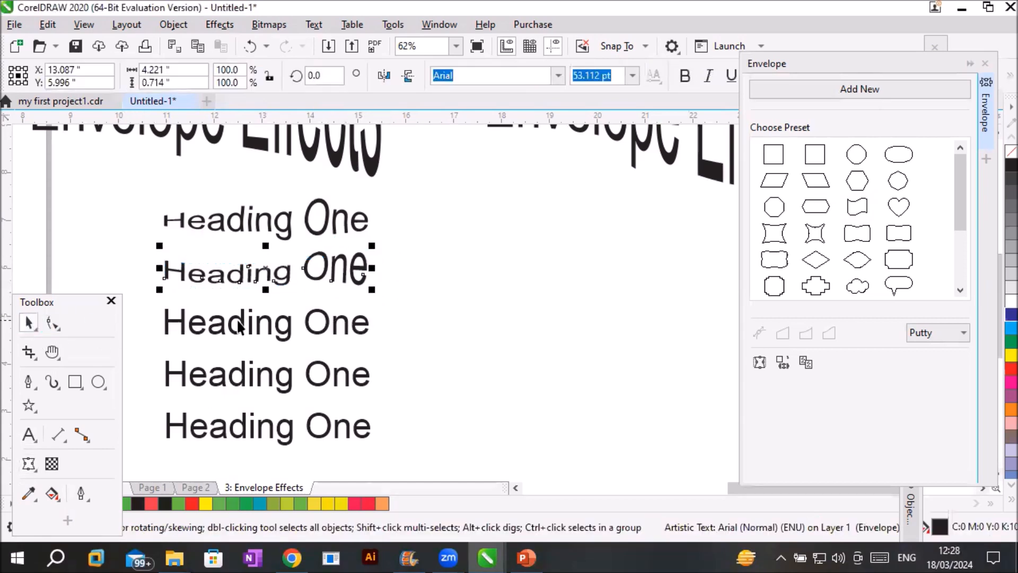
click(282, 326)
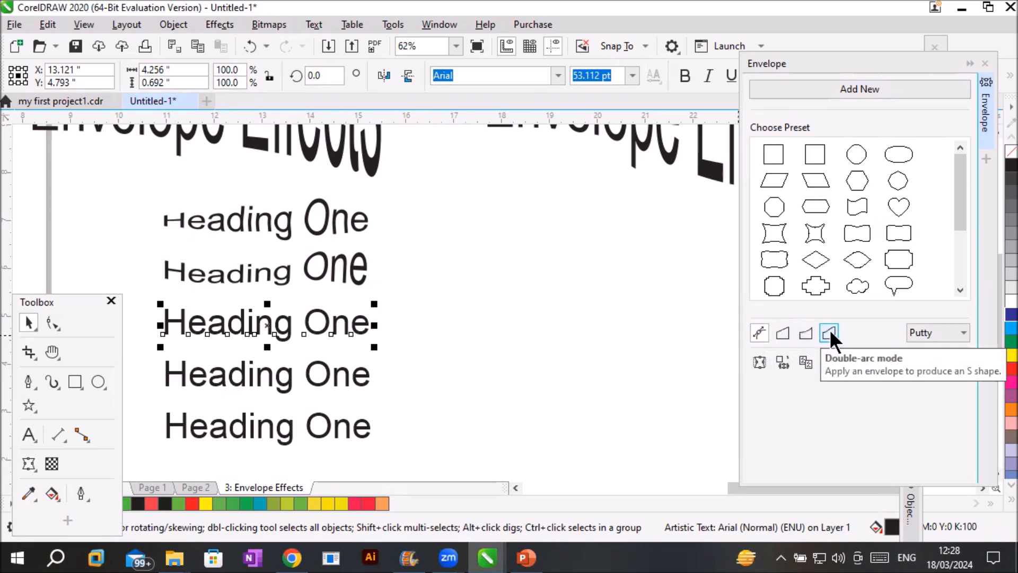
click(962, 334)
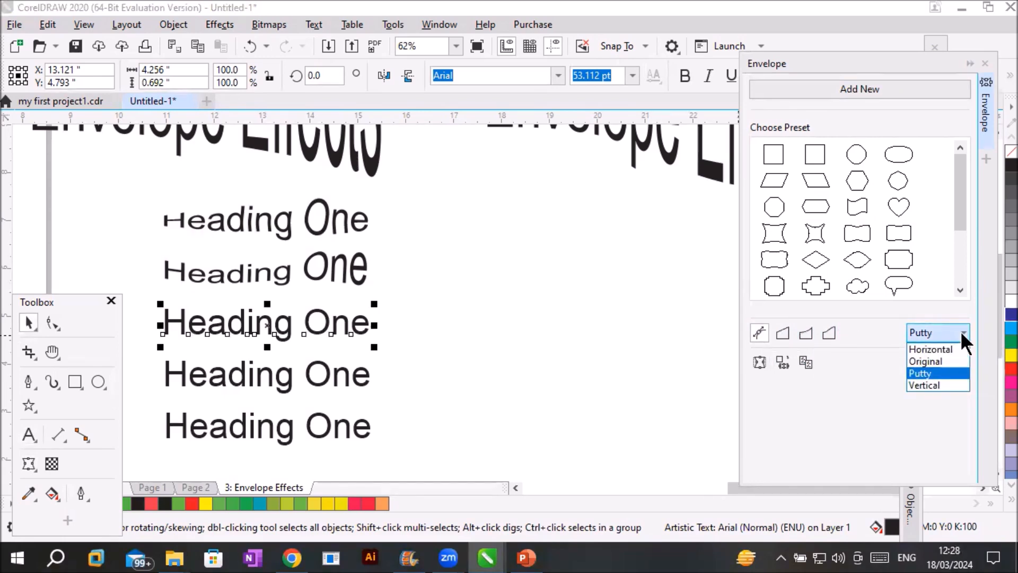
click(940, 384)
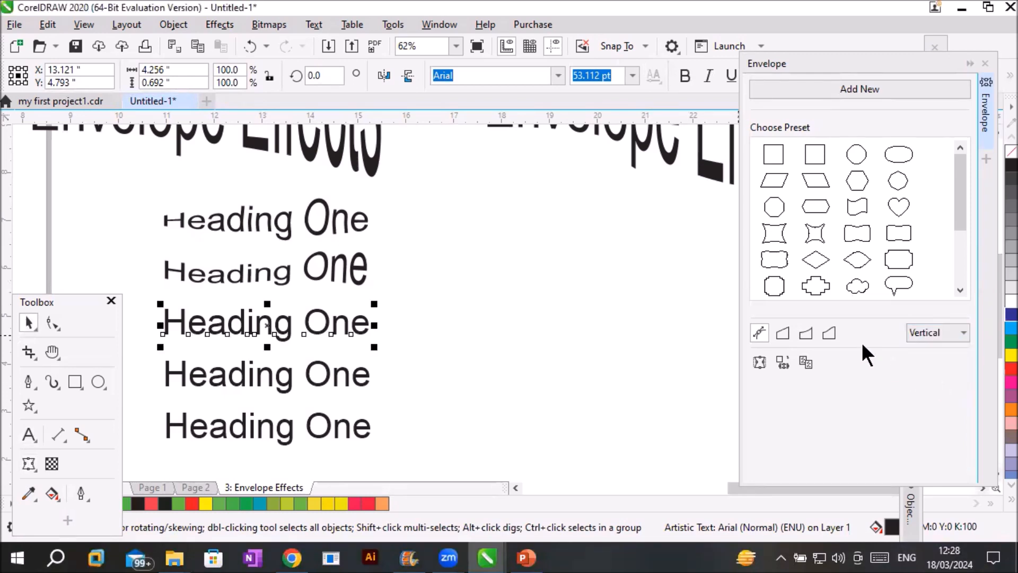
Step: Try the parallelogram, hexagon, wave, cloud and several other envelope presets on the third heading, finishing with the stepped cross preset
click(823, 183)
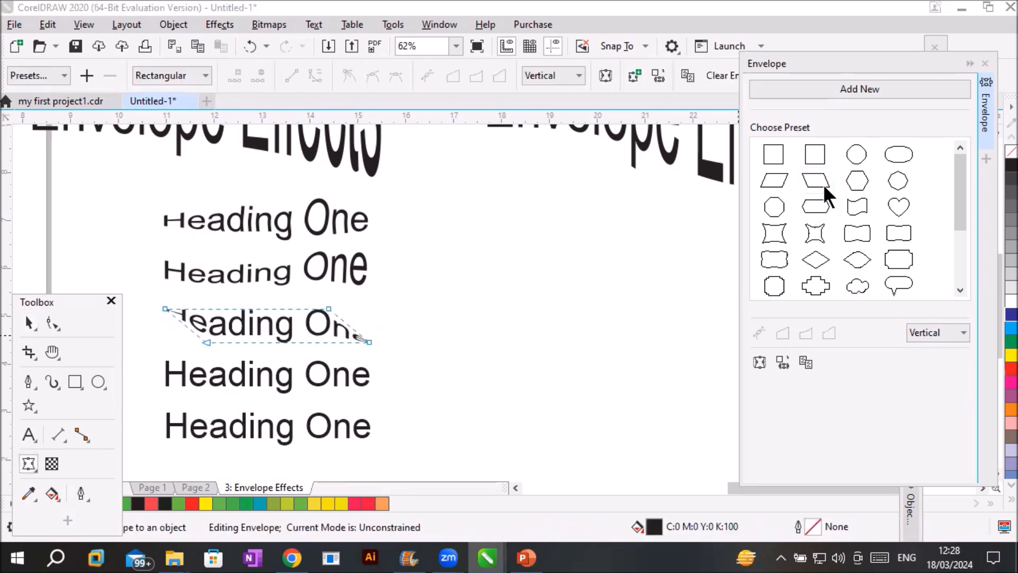
click(858, 179)
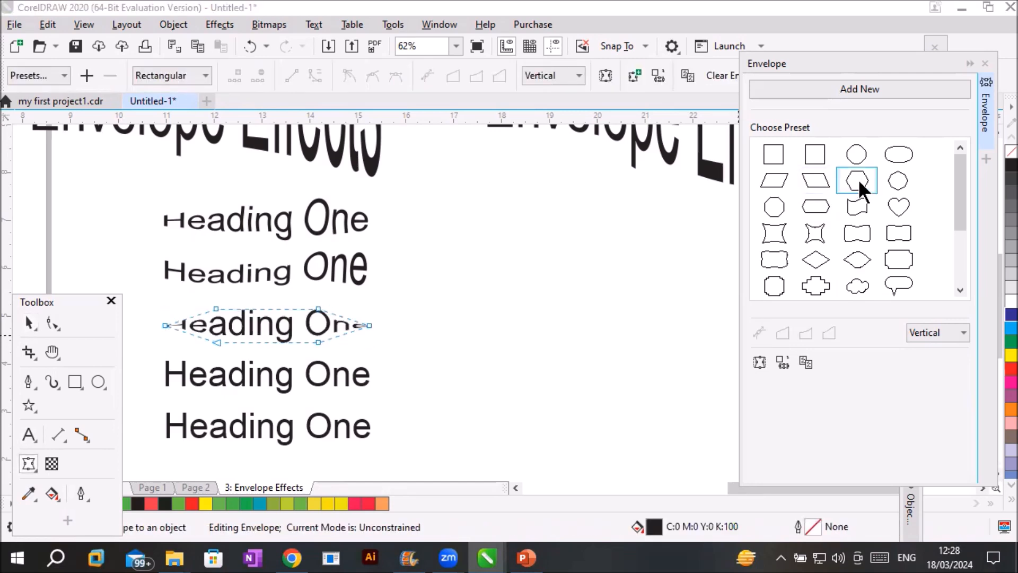
click(891, 181)
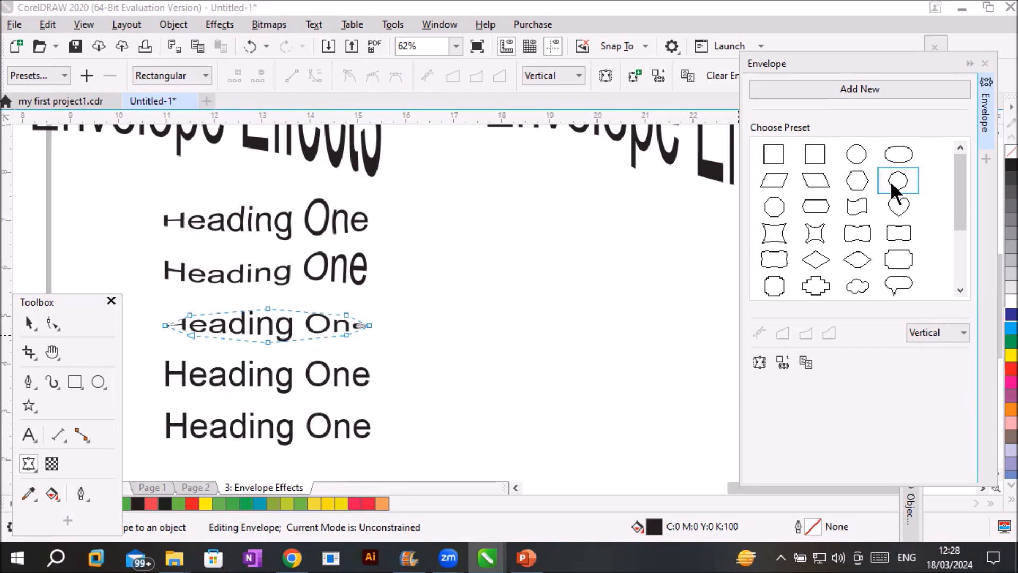
click(858, 206)
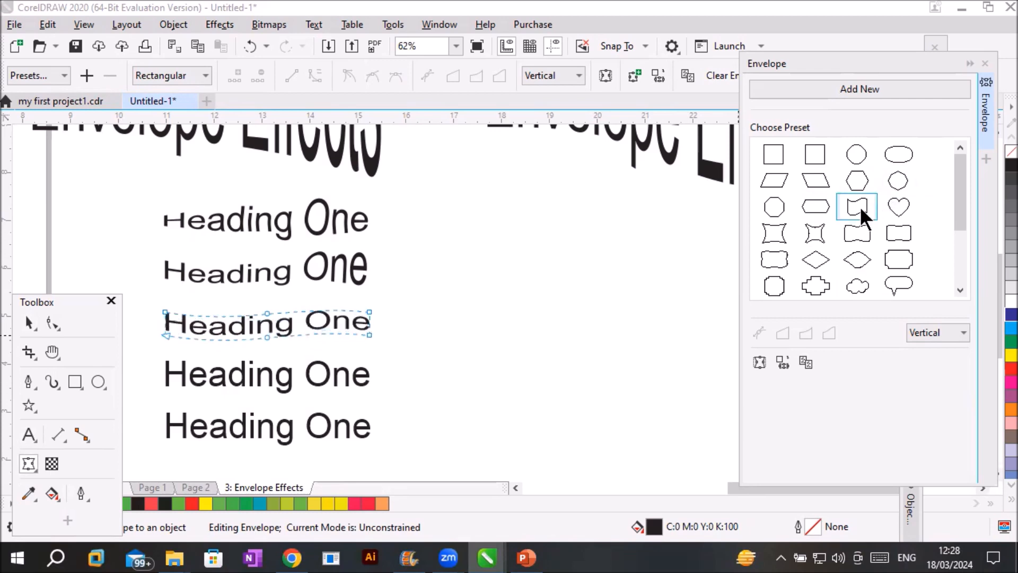
click(848, 235)
click(853, 259)
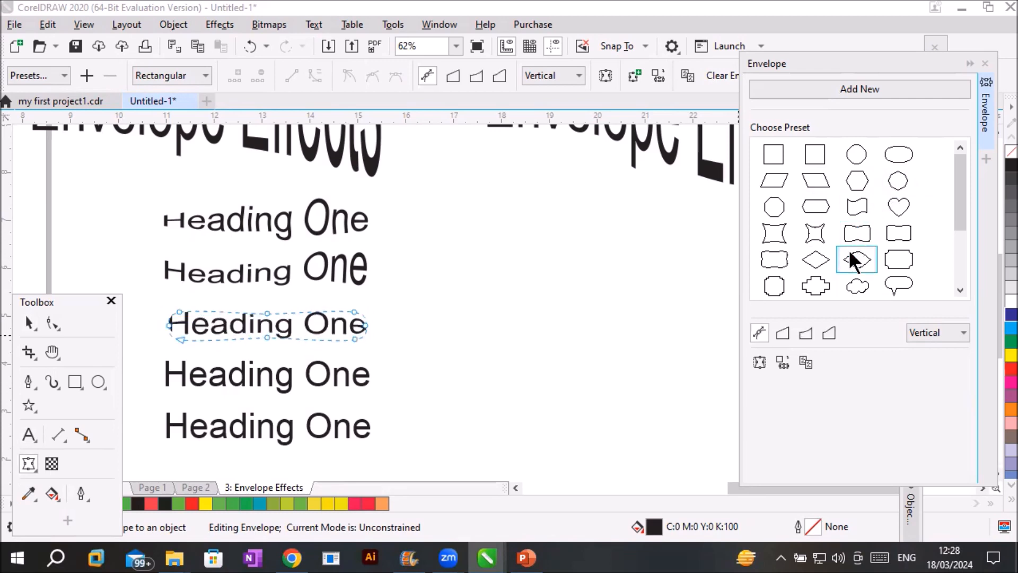
click(856, 287)
click(817, 289)
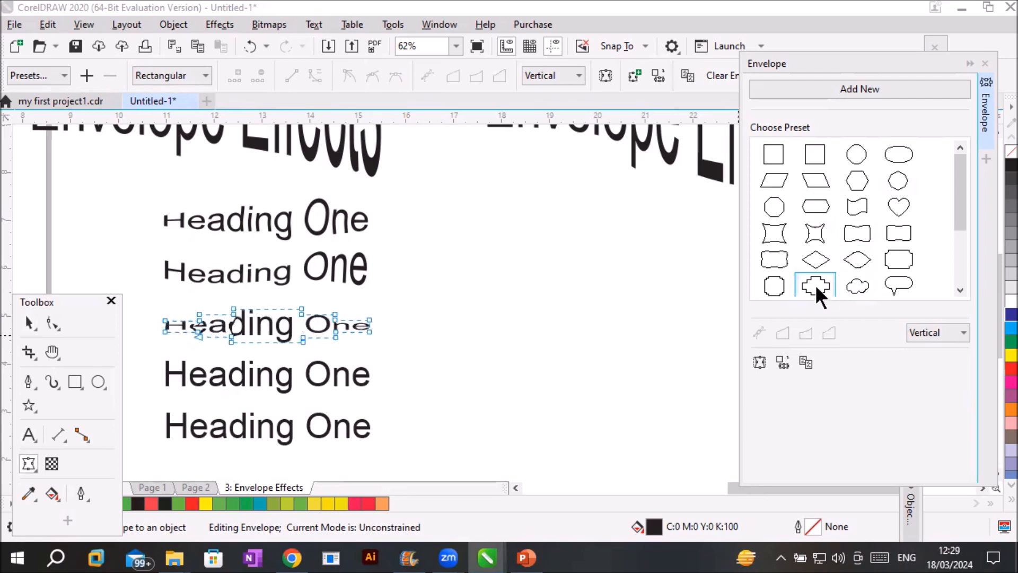
Step: Switch the third heading's envelope mapping to Horizontal and apply the cloud preset
click(948, 335)
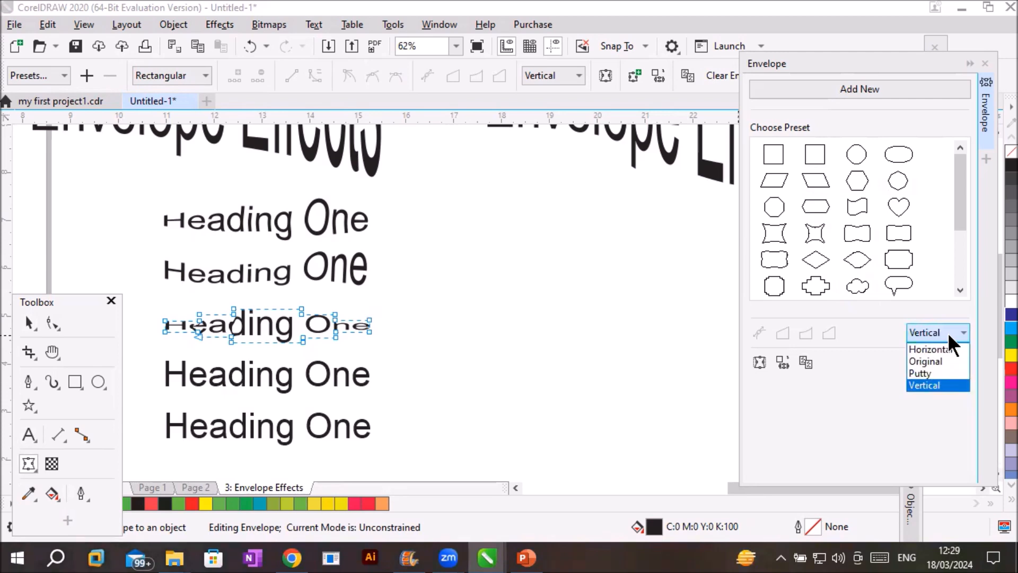
click(949, 349)
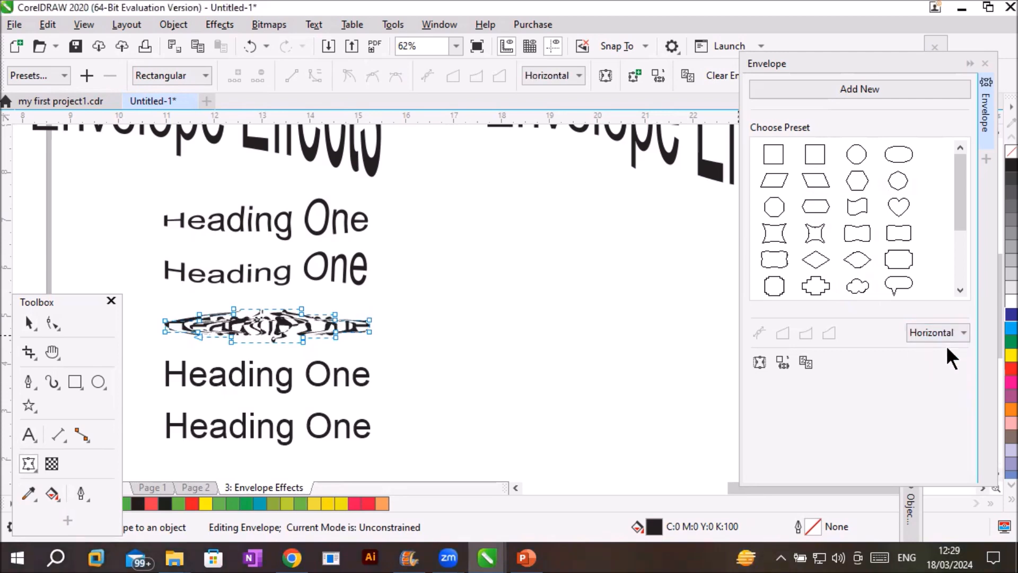
scroll(339, 337, up, 3)
drag(50, 298, 37, 371)
click(856, 288)
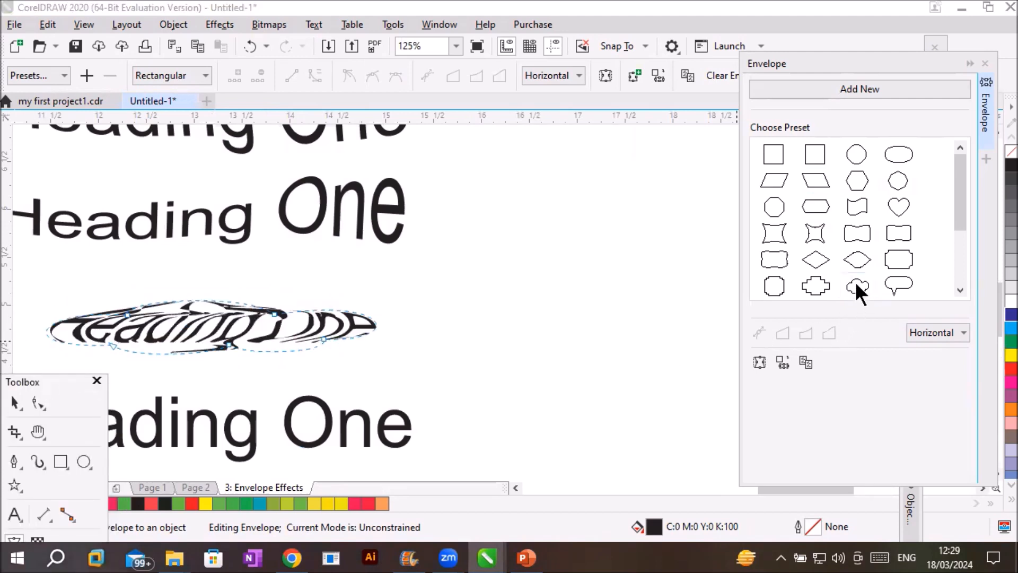
Step: Try the pinched rectangle preset on the third heading, stretching both right corners outward and pulling the bottom middle node down
click(854, 234)
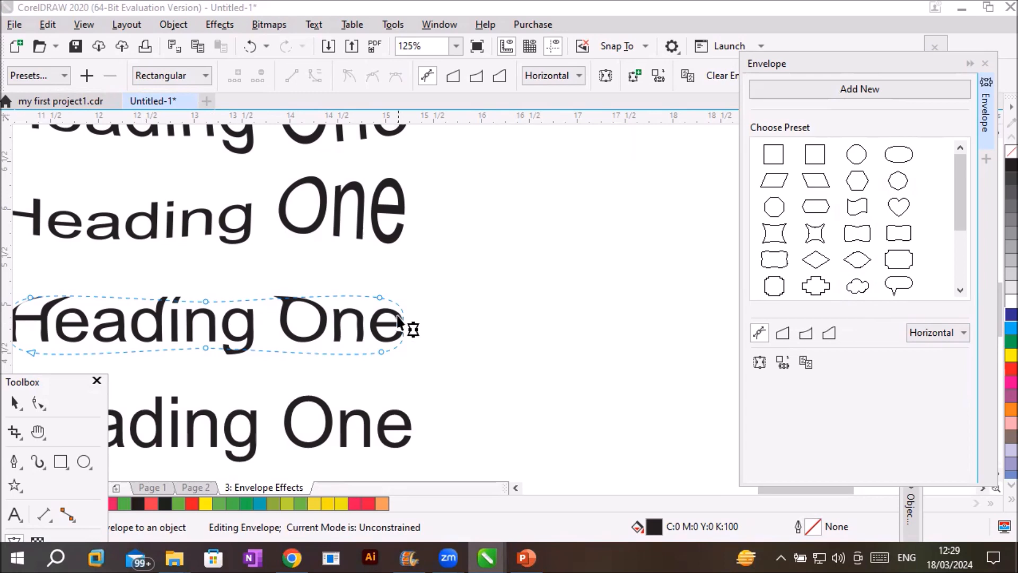
drag(378, 296, 451, 295)
drag(383, 351, 466, 354)
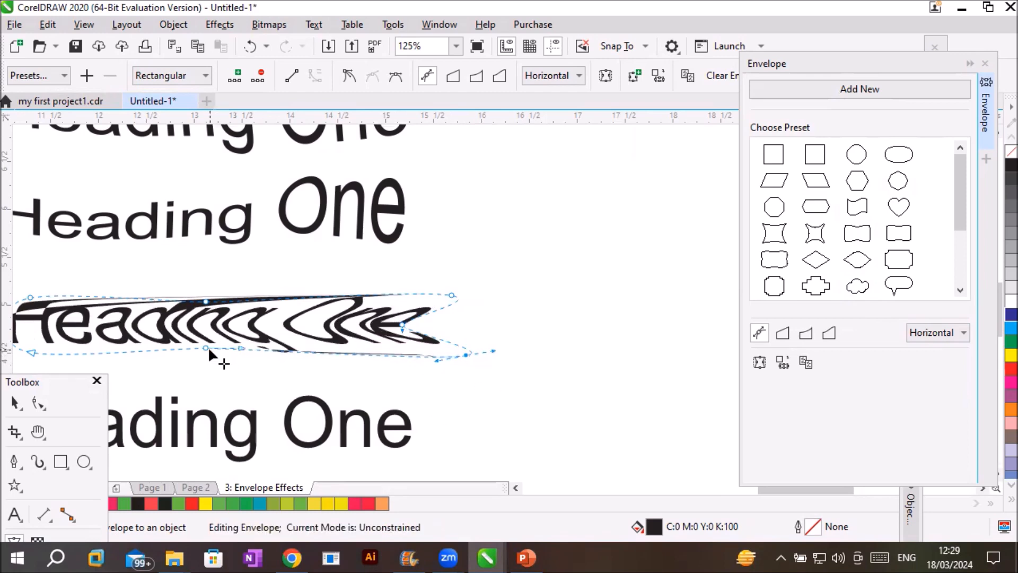
drag(207, 349, 206, 391)
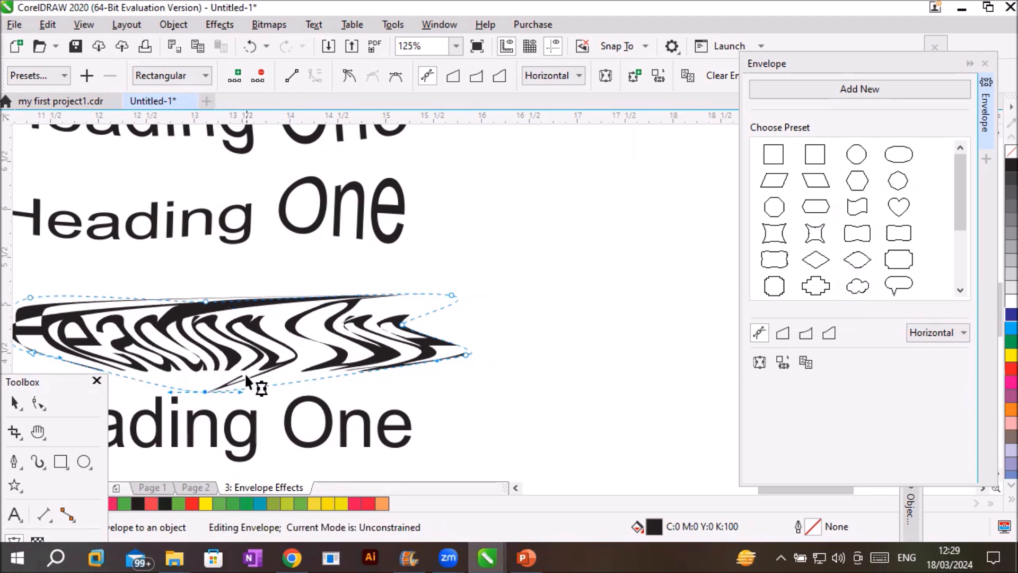
Step: Undo the three node moves and the pinched rectangle preset on the third heading
key(ctrl+z)
key(ctrl+z)
key(ctrl+z)
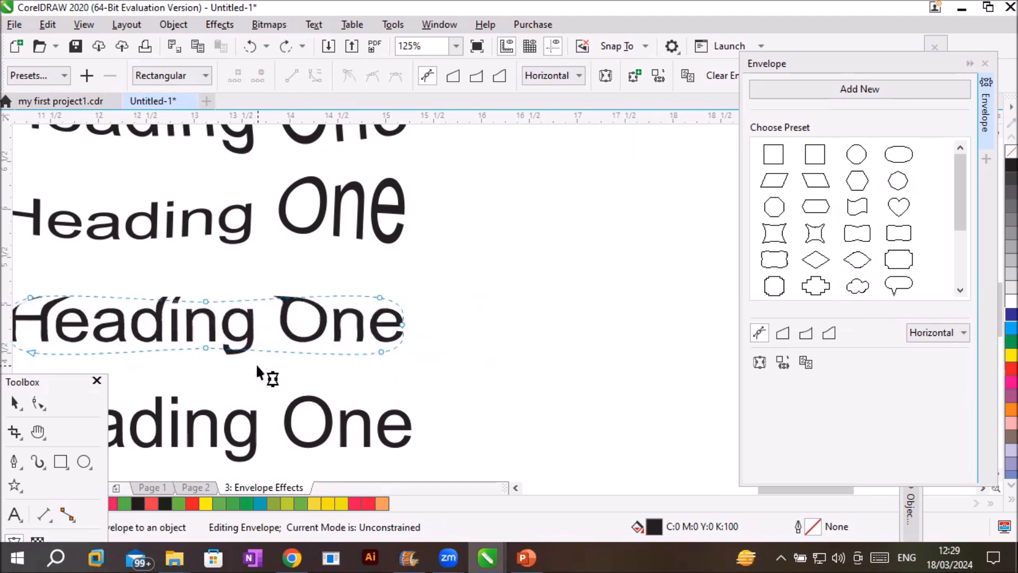
key(ctrl+z)
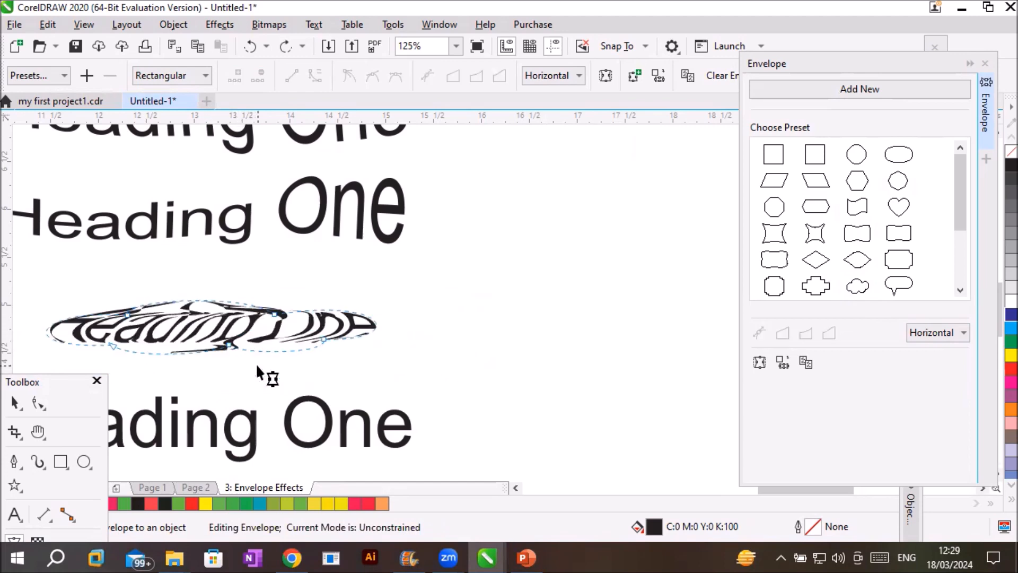
Step: Try the Original mapping mode on the third heading's envelope, then set the mapping to Vertical
click(959, 332)
click(936, 361)
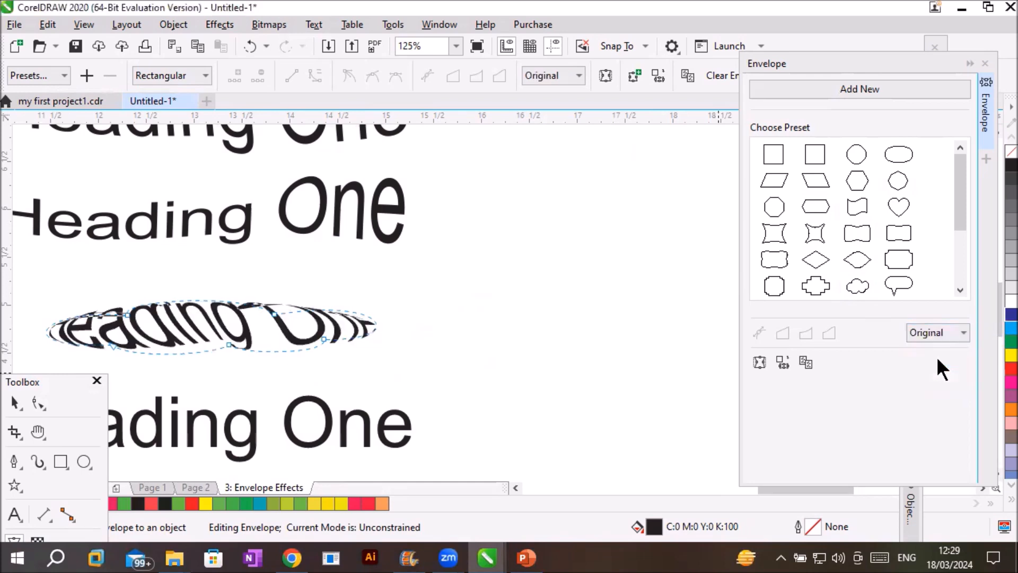
click(950, 332)
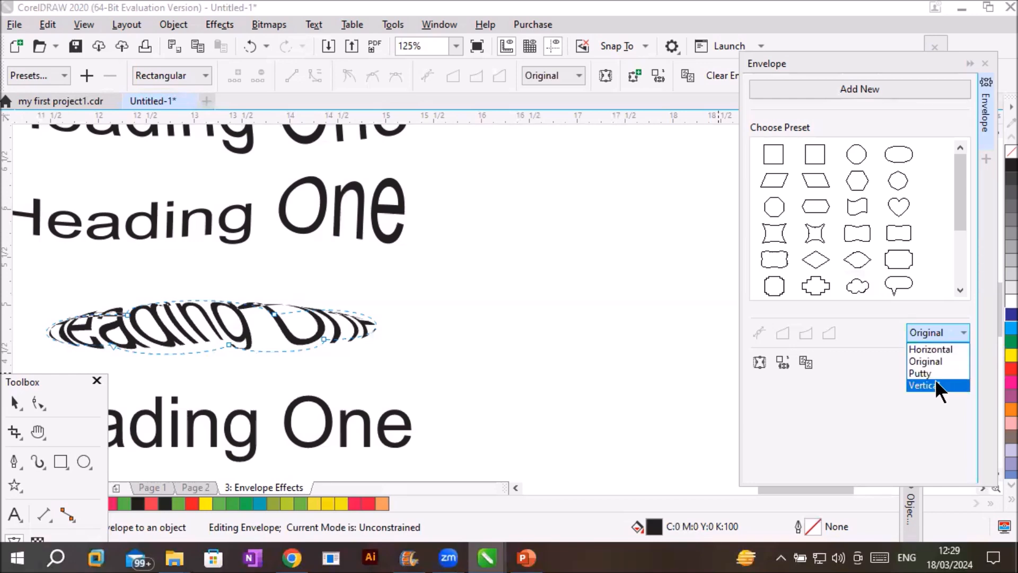
click(936, 386)
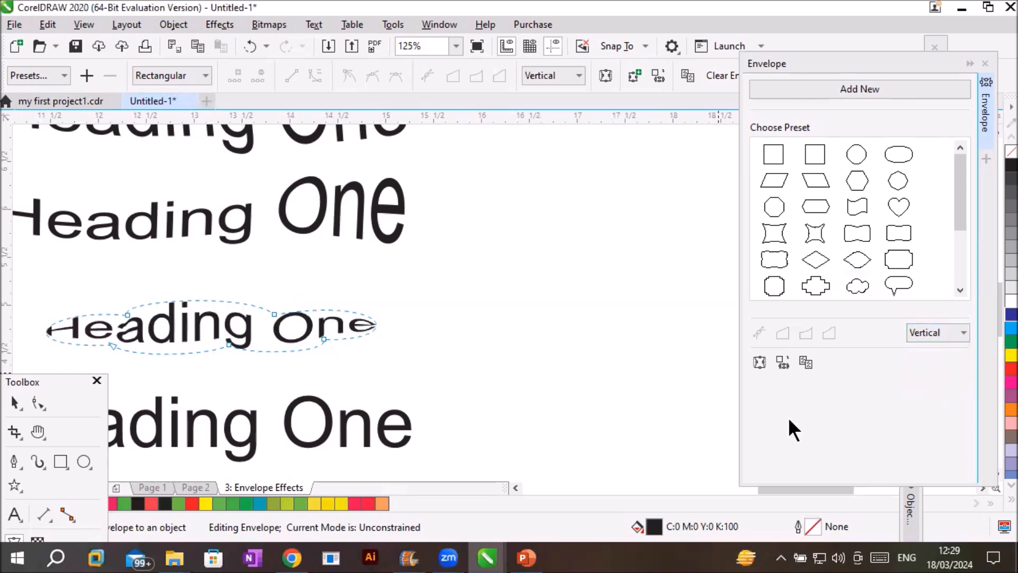
Step: Try the tree, speech balloon, figure-eight and five-pointed star presets on the third heading, finishing with the eight-pointed star preset
drag(959, 217, 958, 282)
click(857, 232)
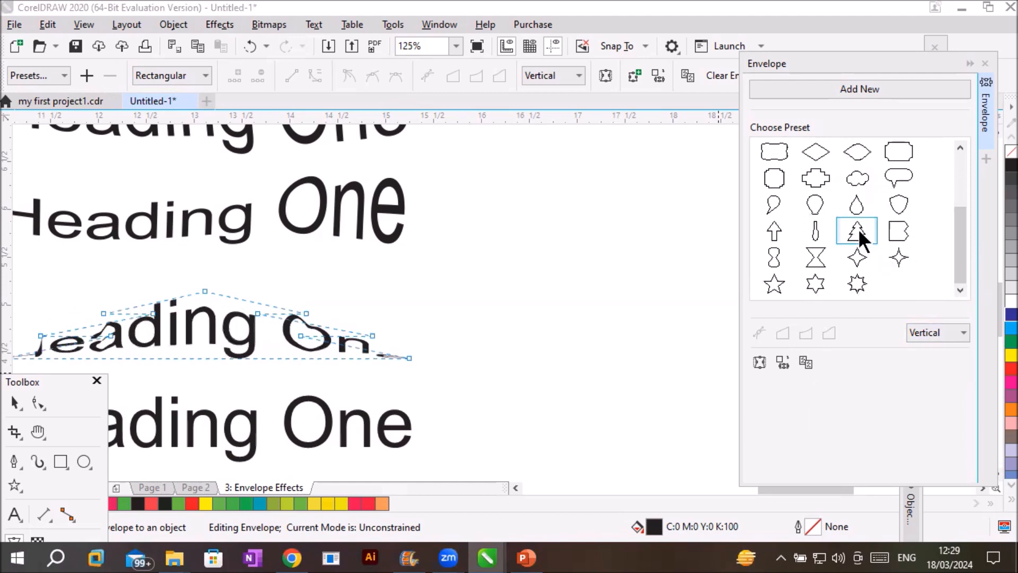
click(515, 486)
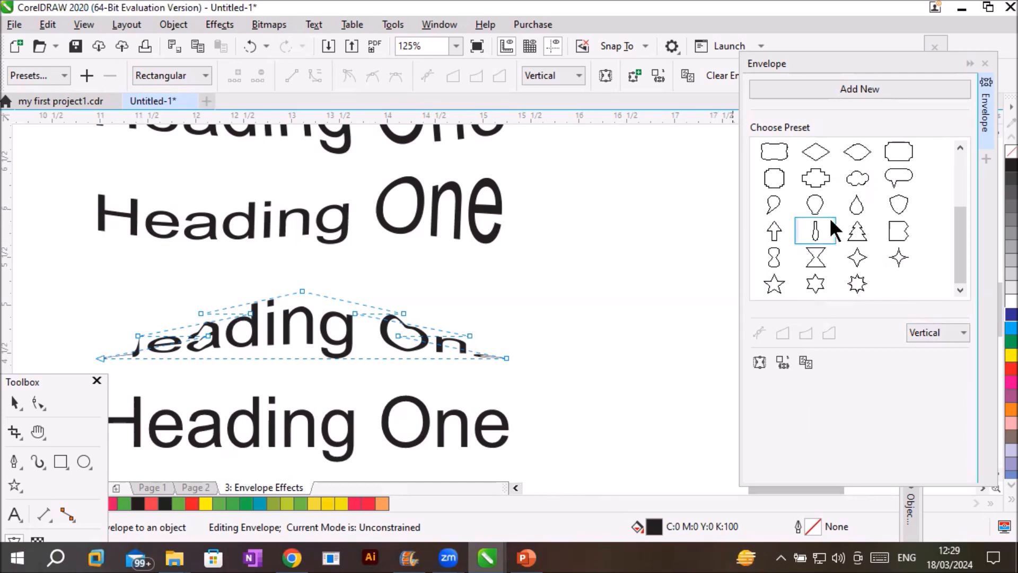
click(772, 209)
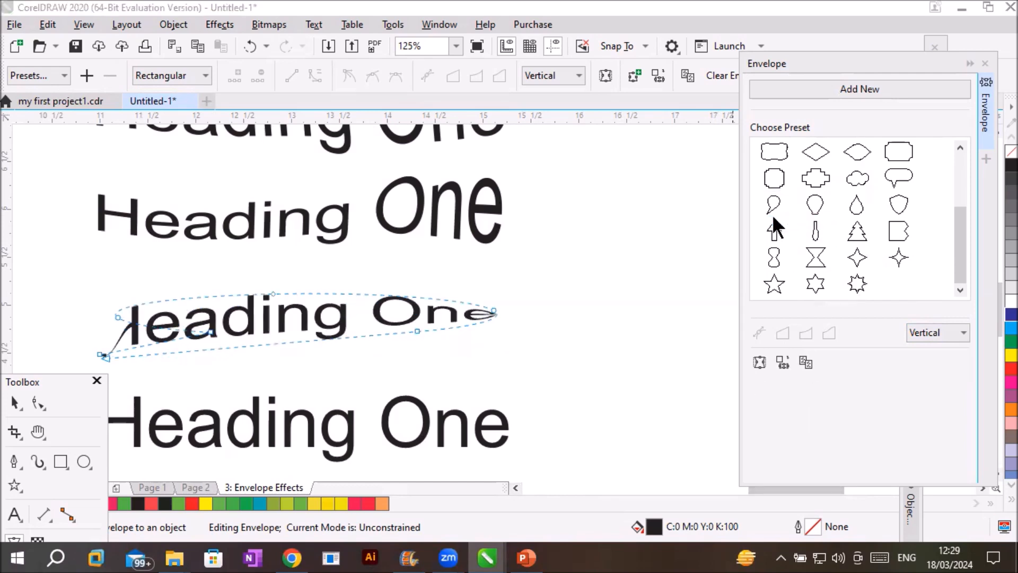
click(772, 257)
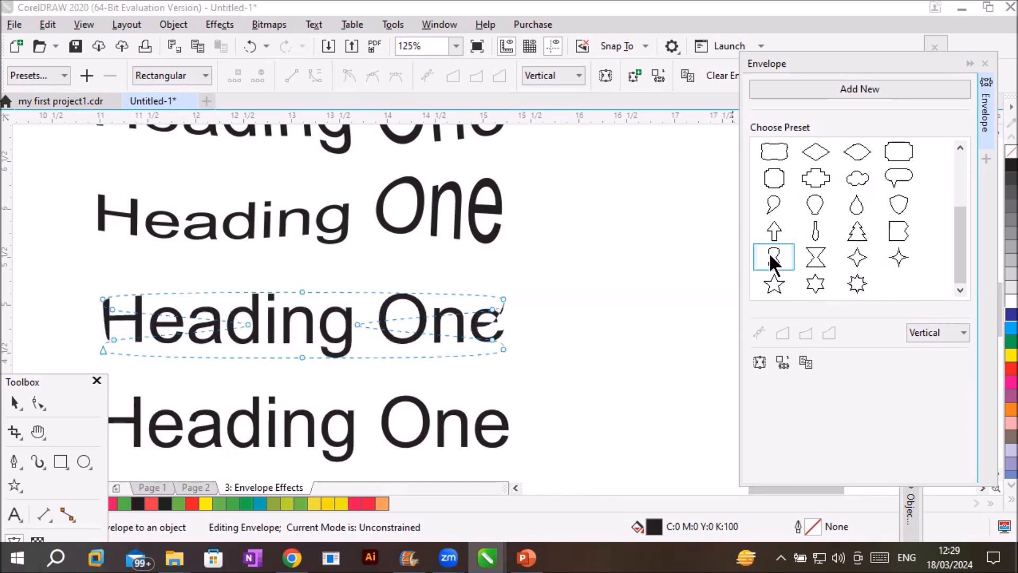
click(770, 283)
click(859, 282)
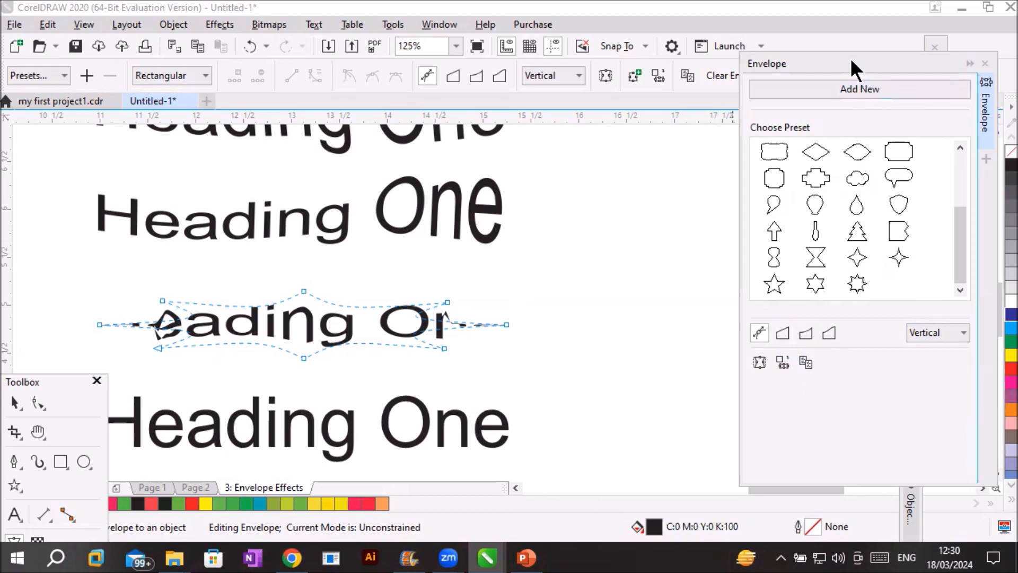
Step: Add a new envelope on top of the third heading's star distortion and pull its top middle node up
drag(851, 58, 850, 184)
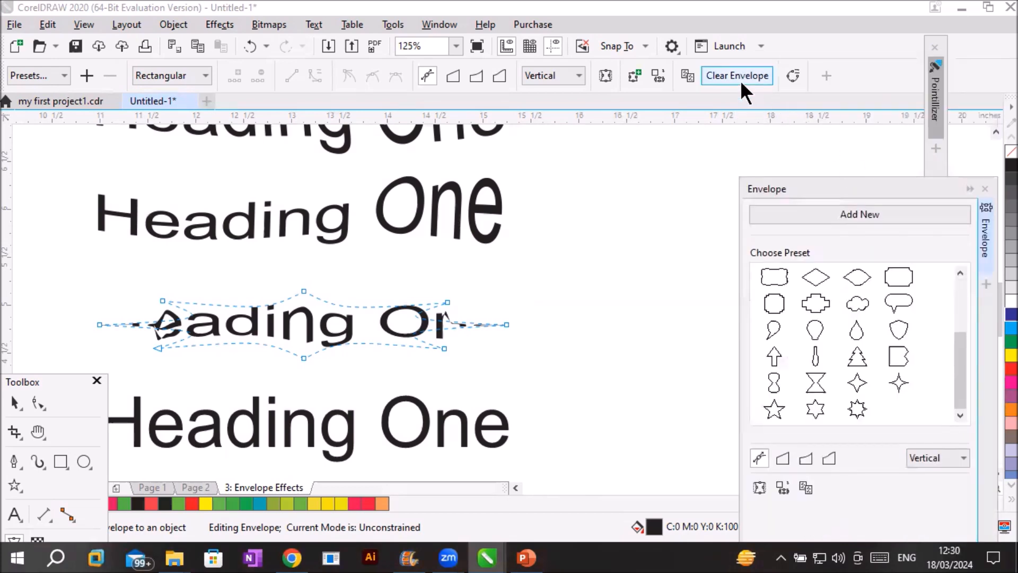
click(632, 76)
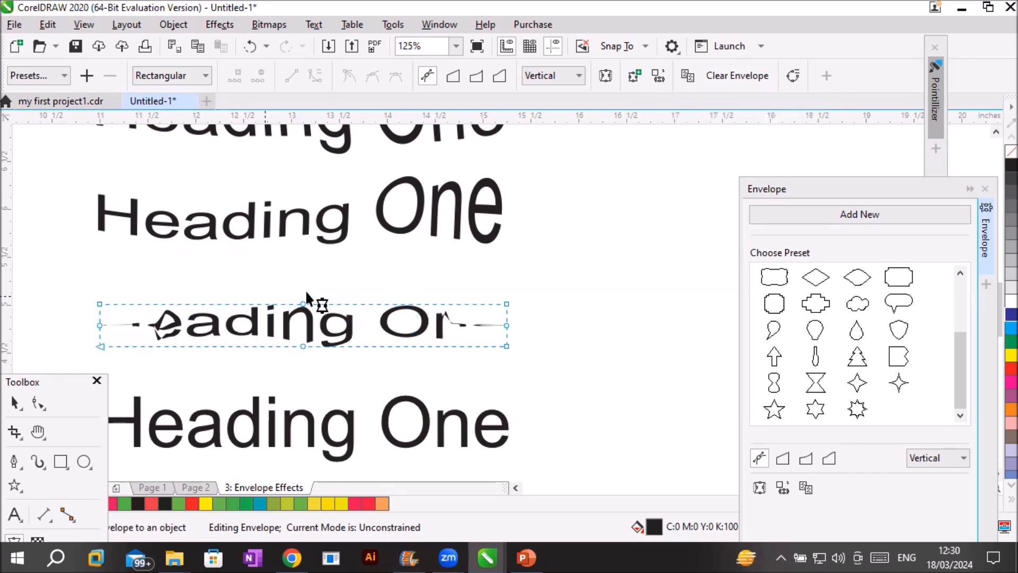
key(ctrl+z)
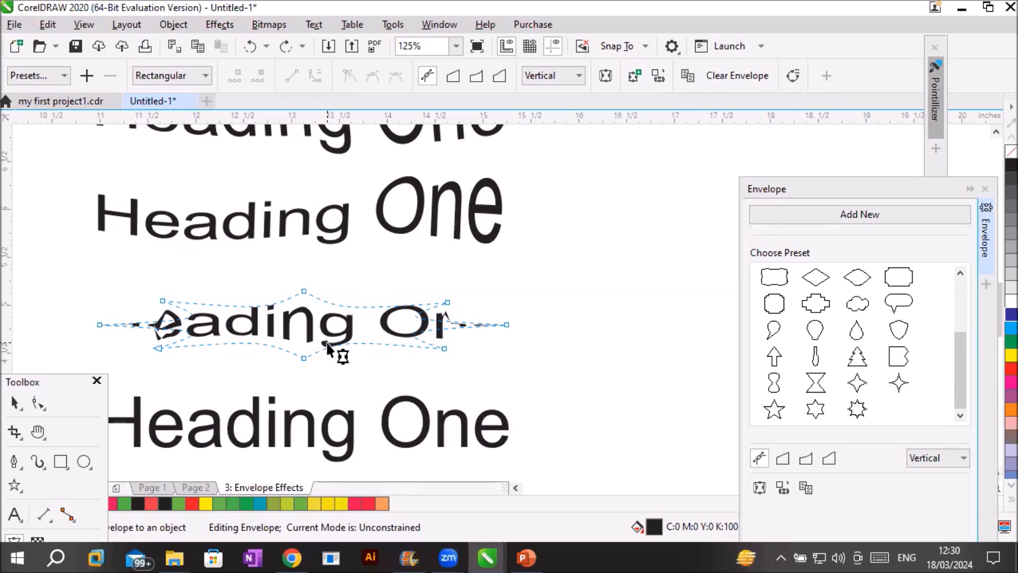
click(631, 75)
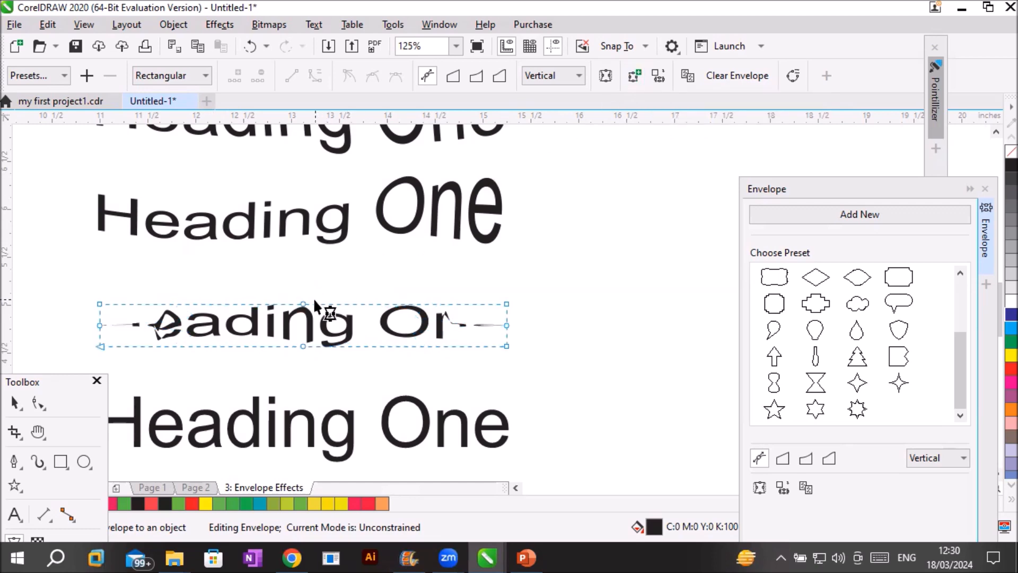
drag(302, 303, 304, 270)
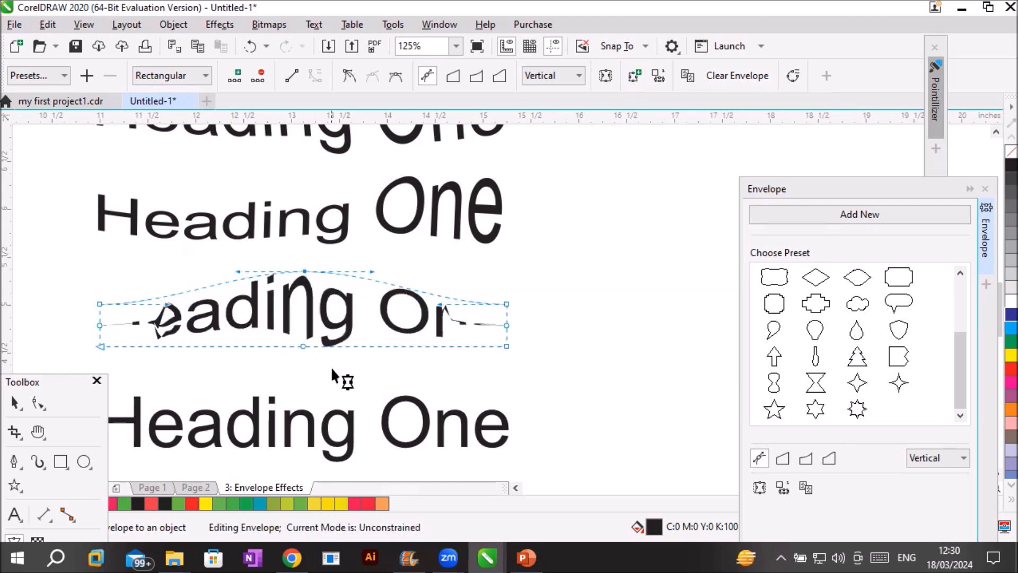
Step: Try pulling the third heading's lower middle envelope node down and its upper left node up, then undo all three node moves
drag(304, 345, 301, 370)
drag(96, 303, 99, 274)
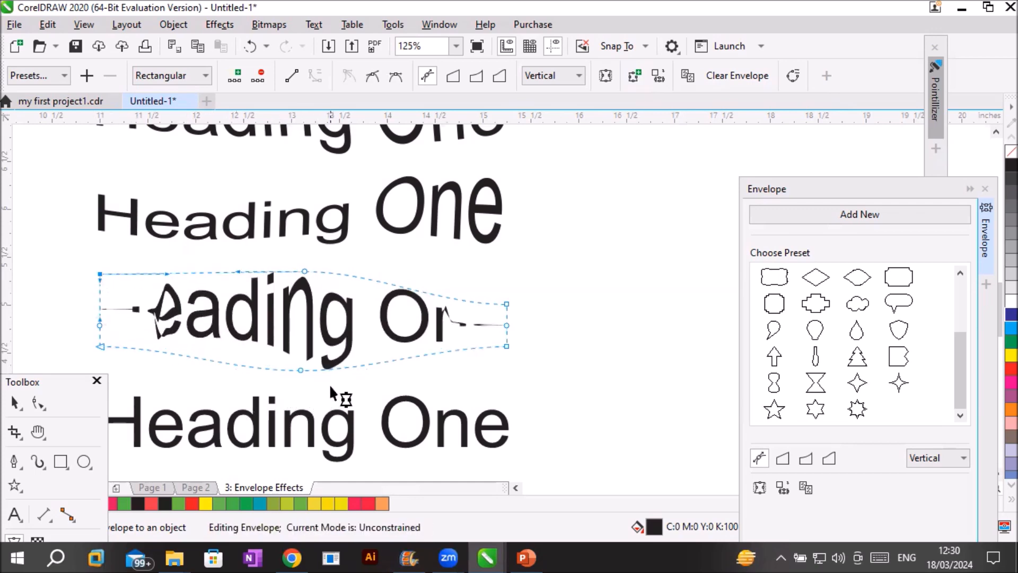
key(ctrl+z)
key(ctrl+z)
key(ctrl+z)
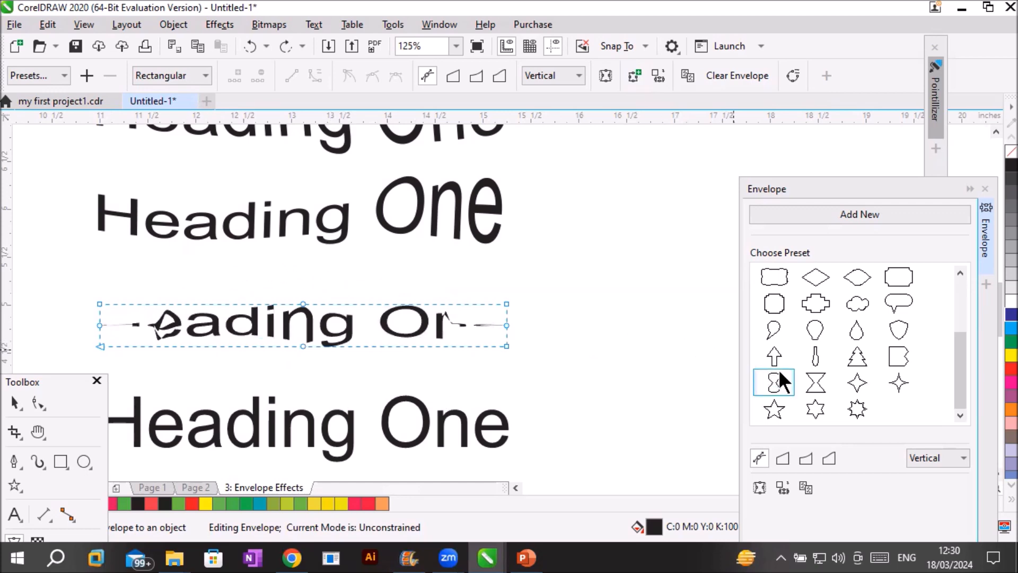
Step: Draw a rectangle about 2.55 by 2.133 inches beside the headings and convert it to curves
scroll(596, 248, down, 2)
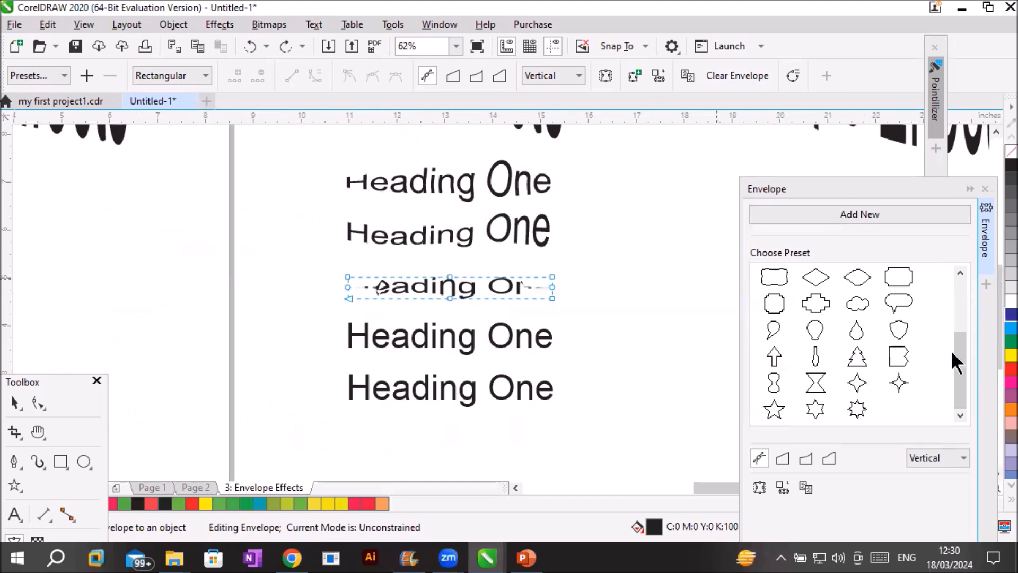
mouse_move(956, 379)
mouse_down()
mouse_move(957, 318)
mouse_move(950, 381)
mouse_up()
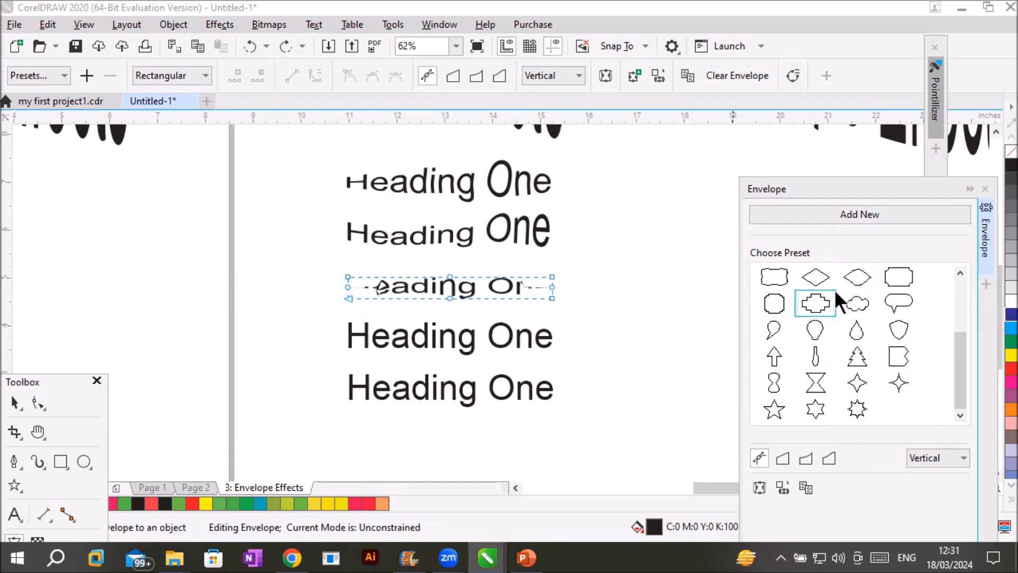
click(831, 376)
click(58, 459)
drag(78, 209, 199, 309)
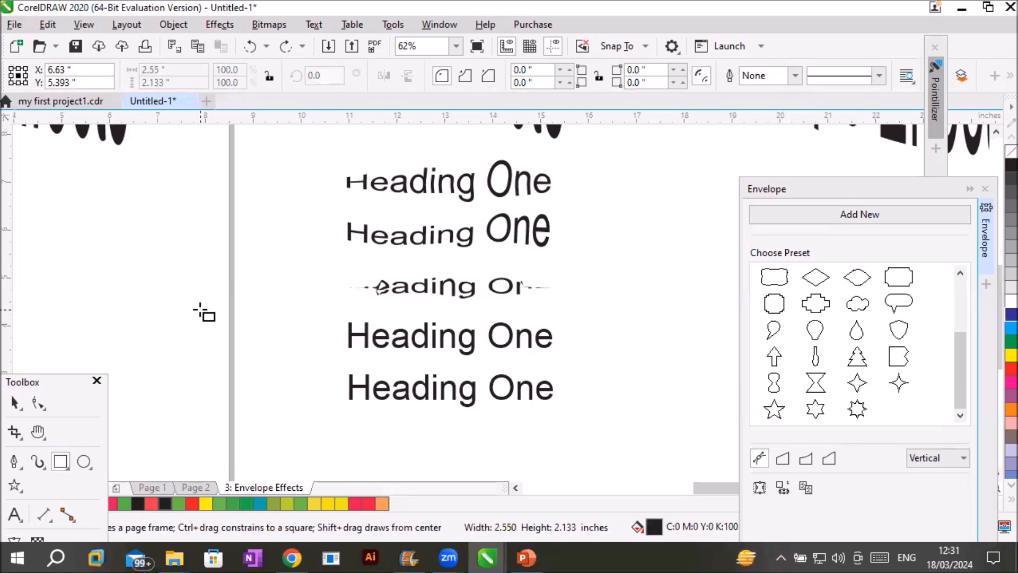
click(39, 403)
click(200, 309)
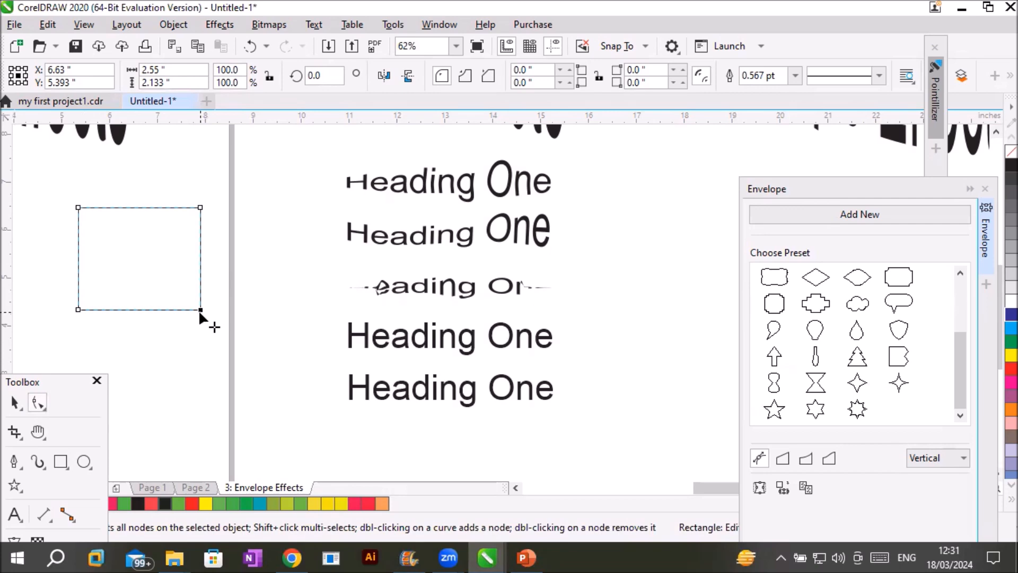
drag(201, 312, 219, 324)
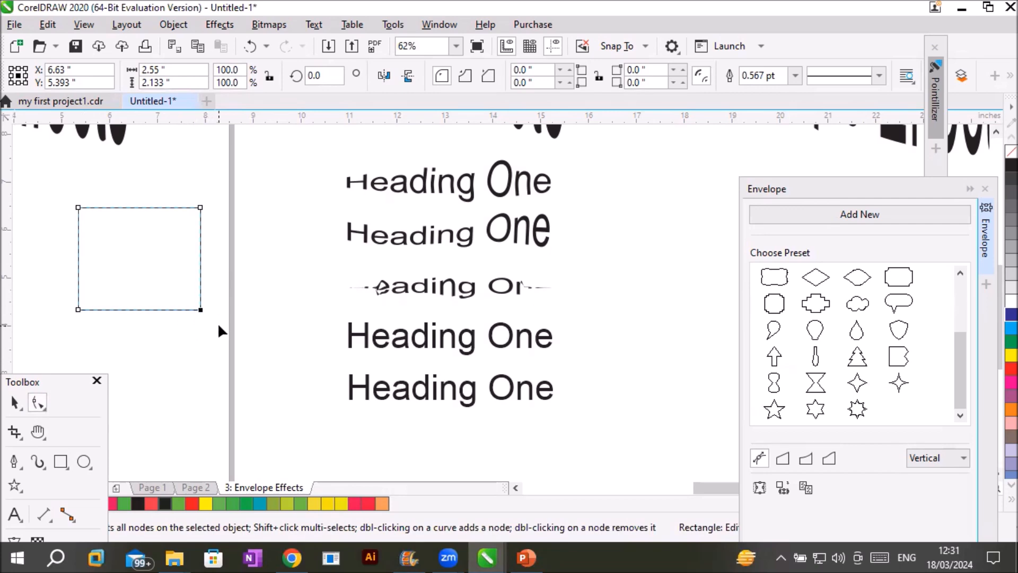
right_click(116, 205)
click(201, 107)
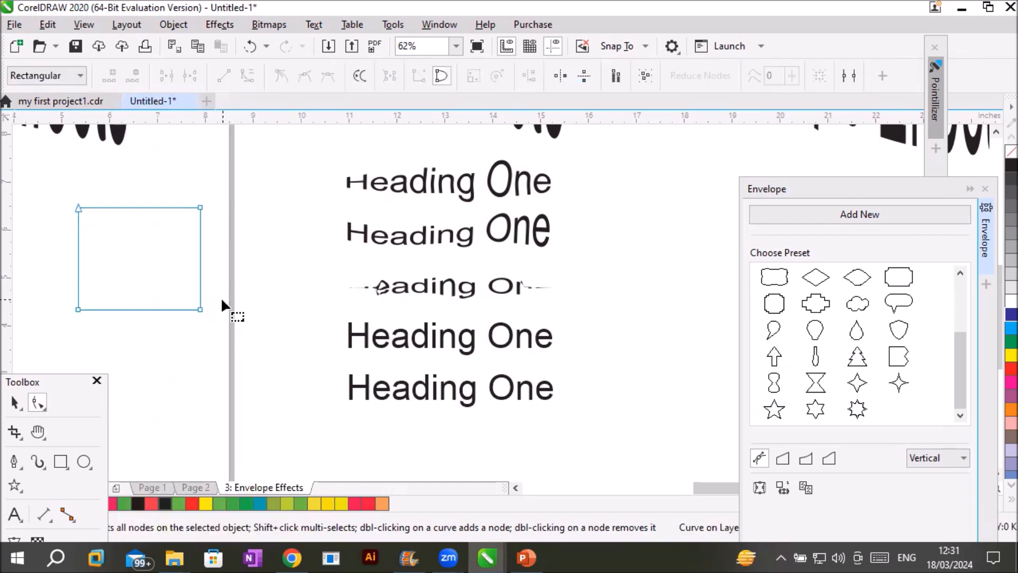
Step: Reshape the rectangle into a trapezoid by spreading its right corners outward and bringing its left corners closer together
drag(200, 310, 280, 384)
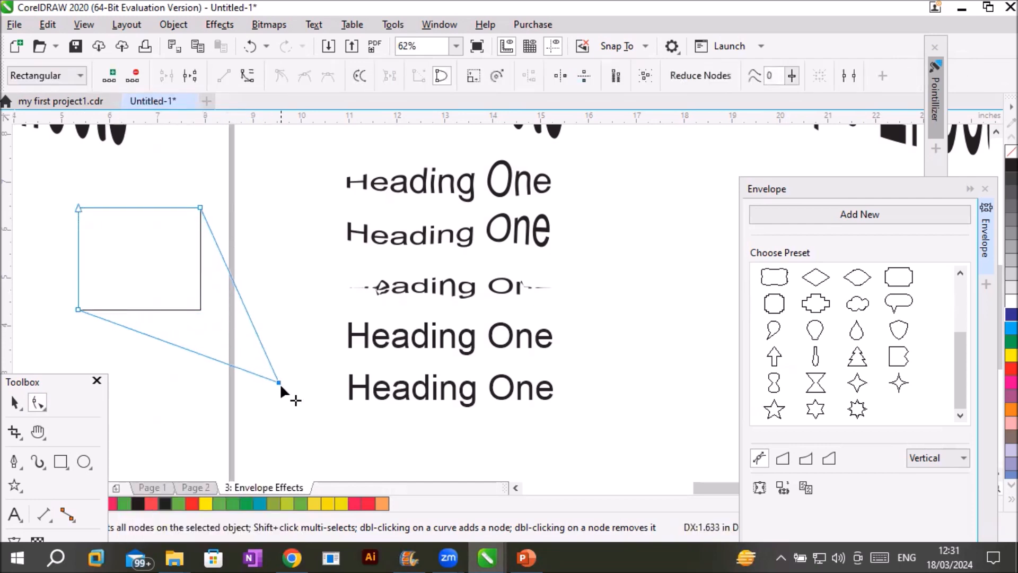
drag(201, 207, 285, 143)
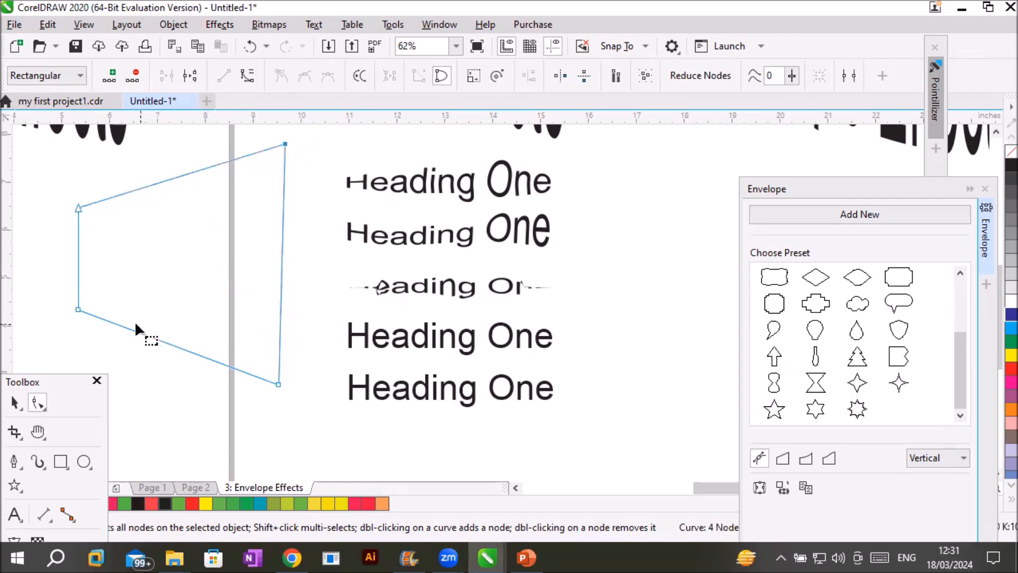
drag(78, 309, 78, 294)
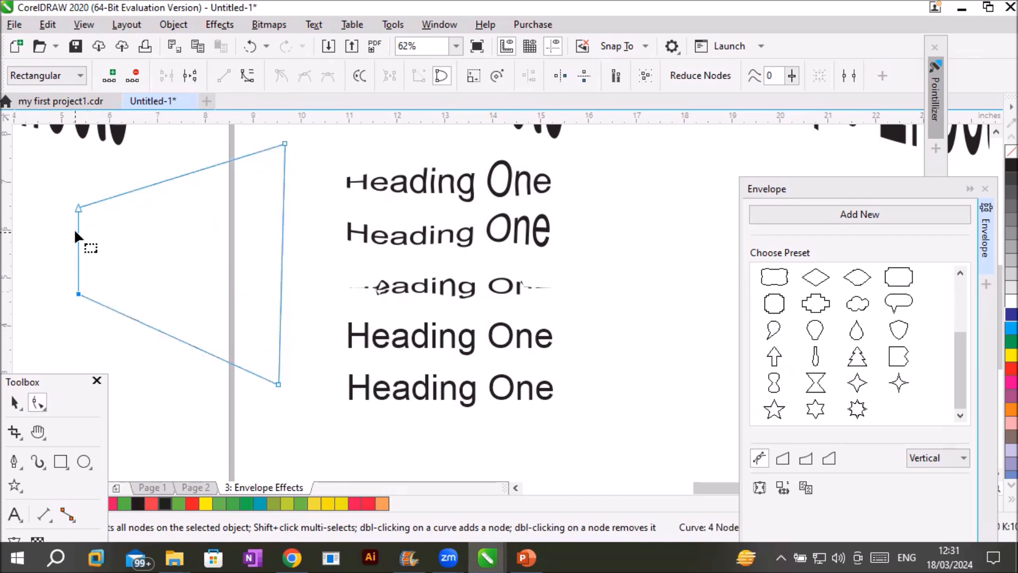
drag(78, 208, 78, 235)
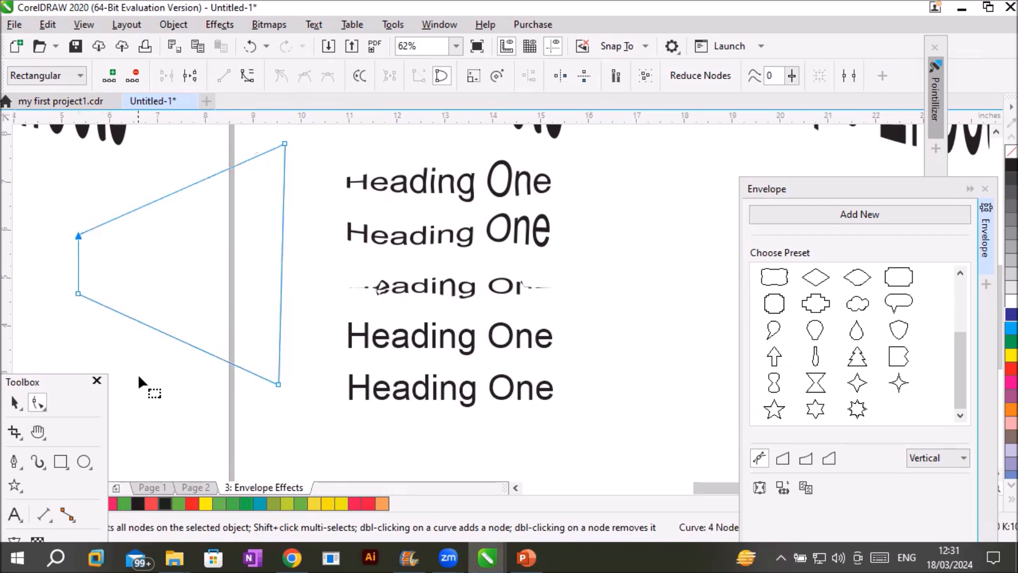
Step: Move the fourth heading below the trapezoid and shift both objects until they line up horizontally
click(515, 487)
click(515, 487)
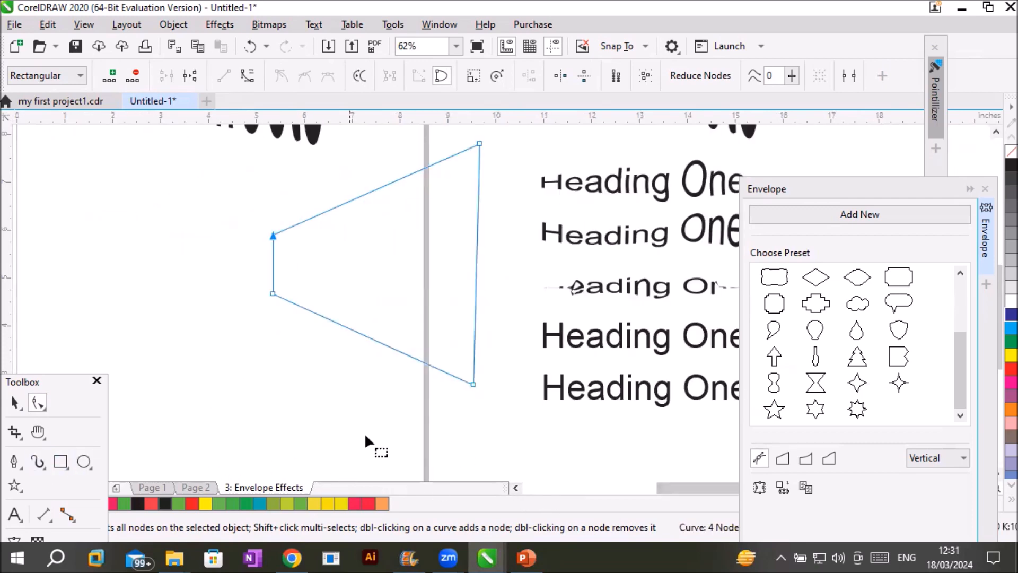
click(10, 404)
drag(606, 339, 469, 403)
drag(572, 340, 262, 397)
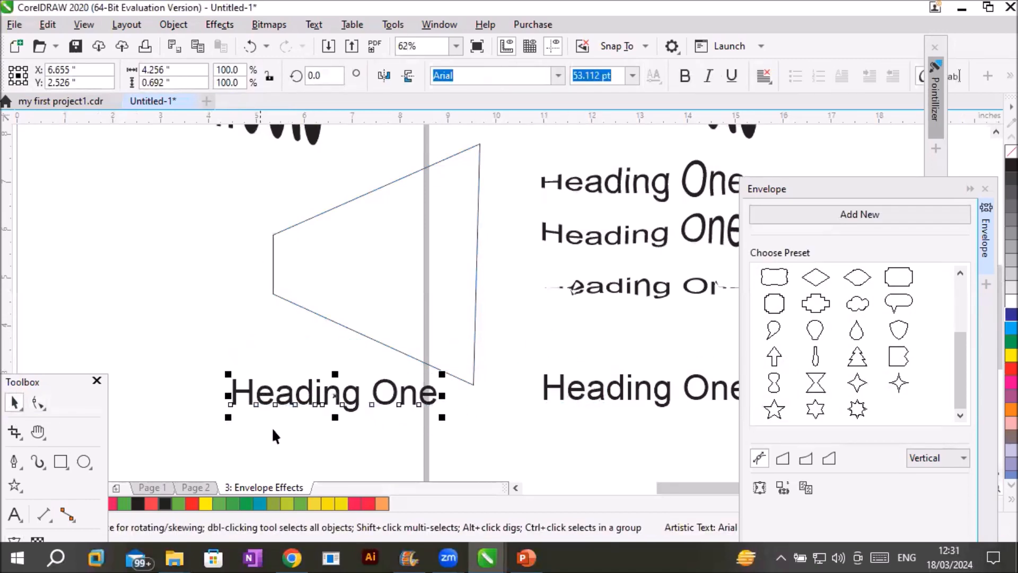
click(272, 255)
drag(272, 255, 212, 236)
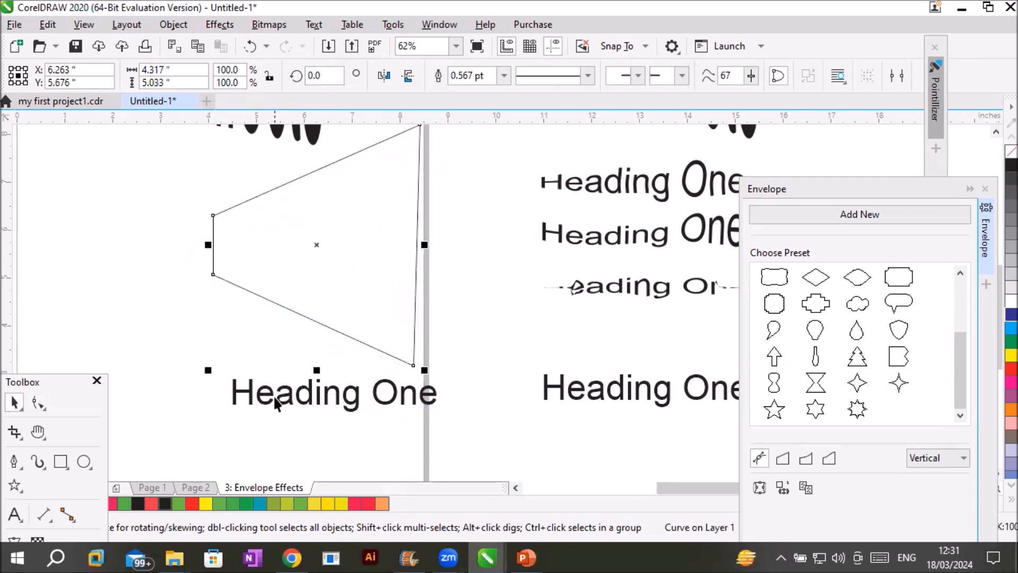
click(273, 397)
drag(275, 396, 250, 399)
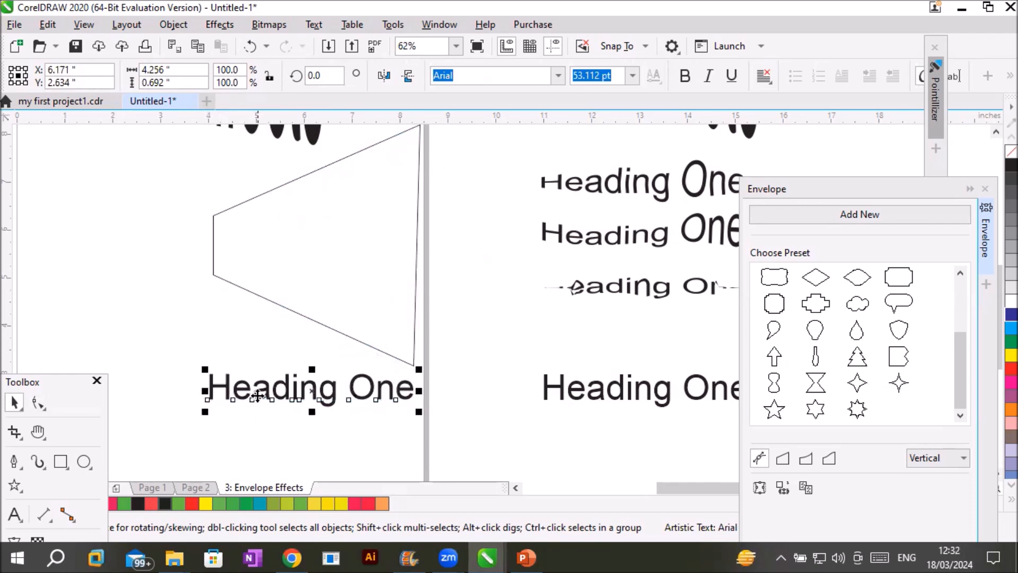
Step: Create an envelope for the fourth heading from the trapezoid using Vertical mapping
click(779, 484)
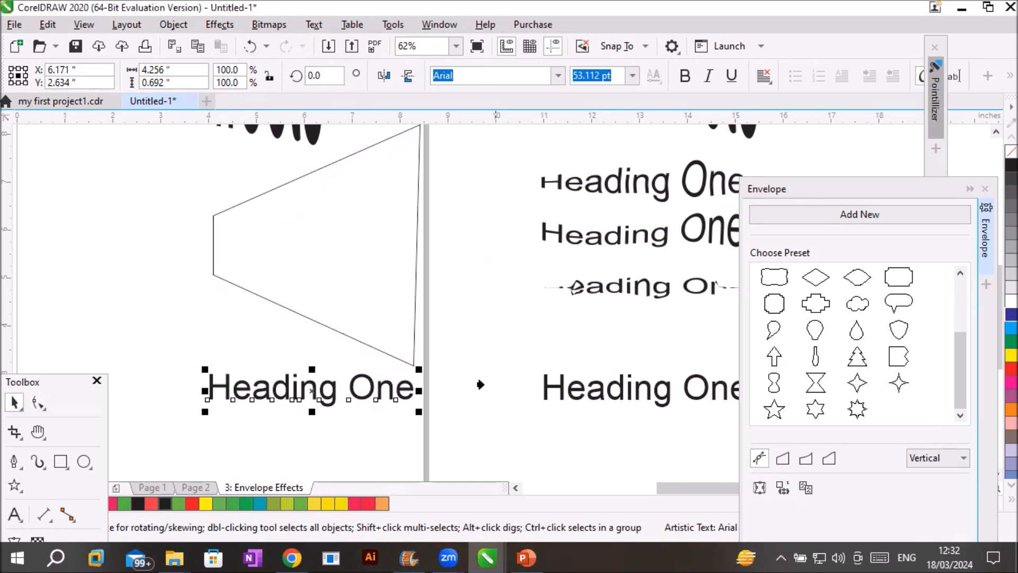
click(365, 341)
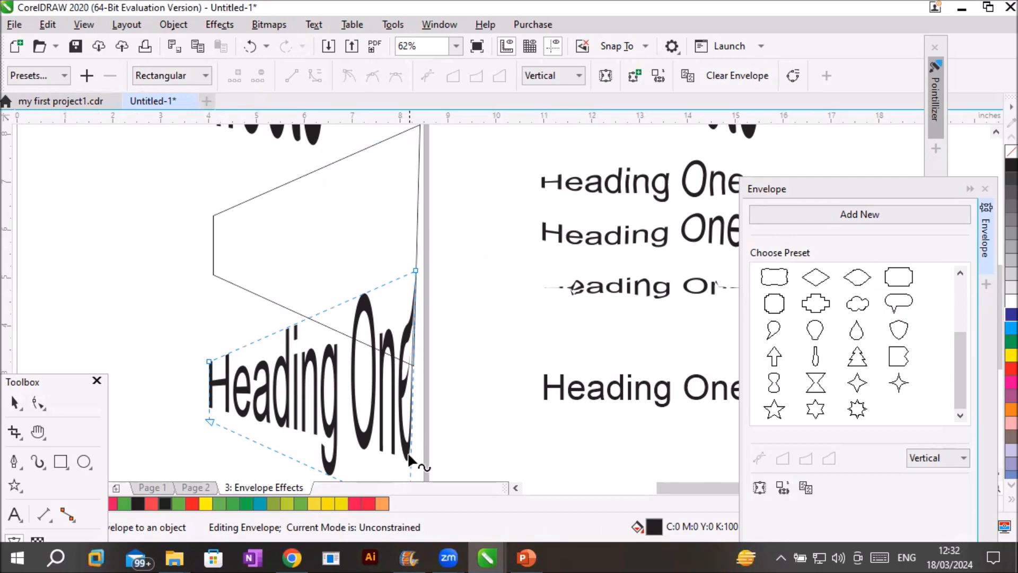
click(15, 402)
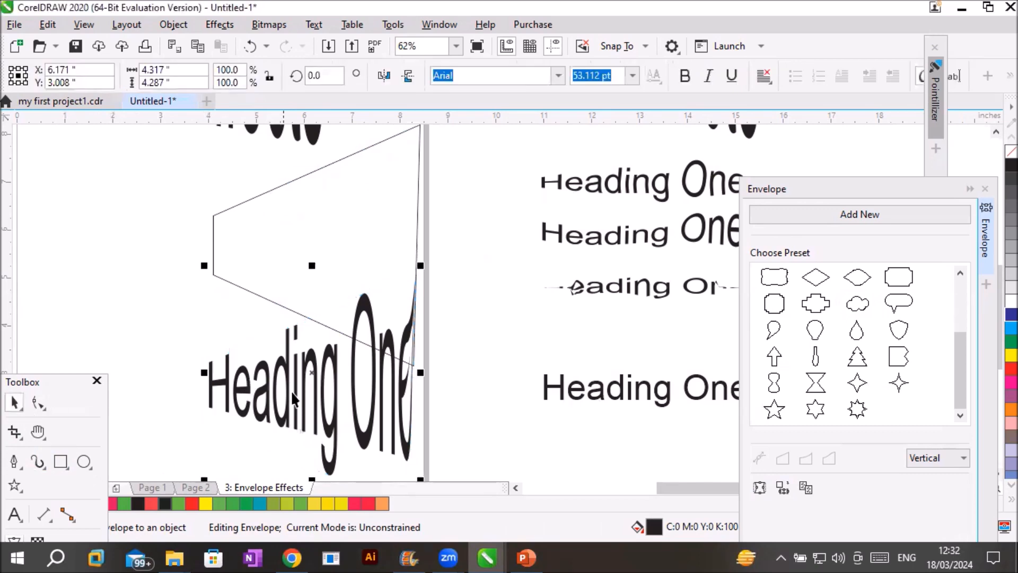
click(158, 361)
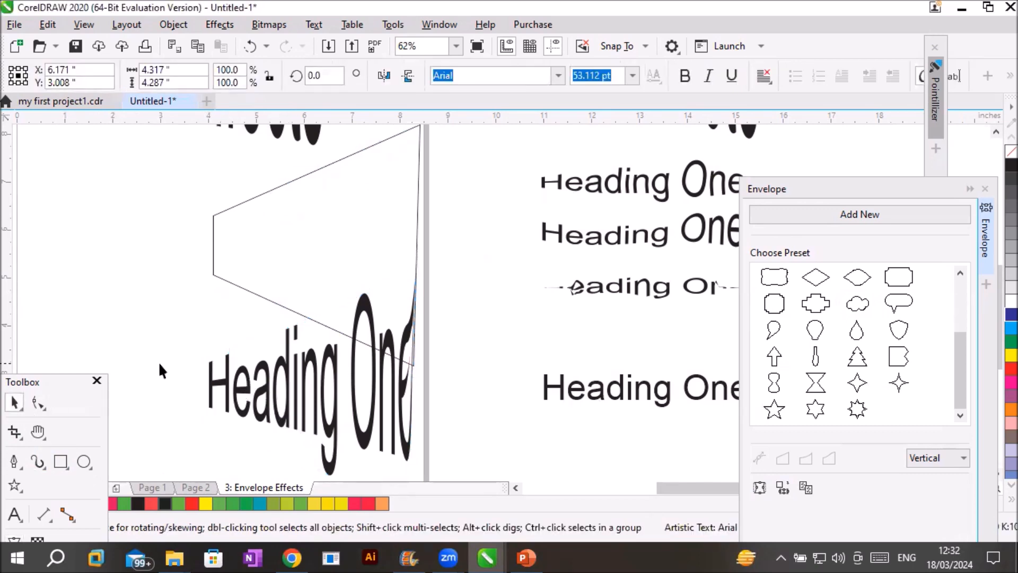
Step: Fit the distorted heading inside the trapezoid, then undo both the move and the envelope
click(285, 411)
drag(302, 356, 288, 274)
click(177, 341)
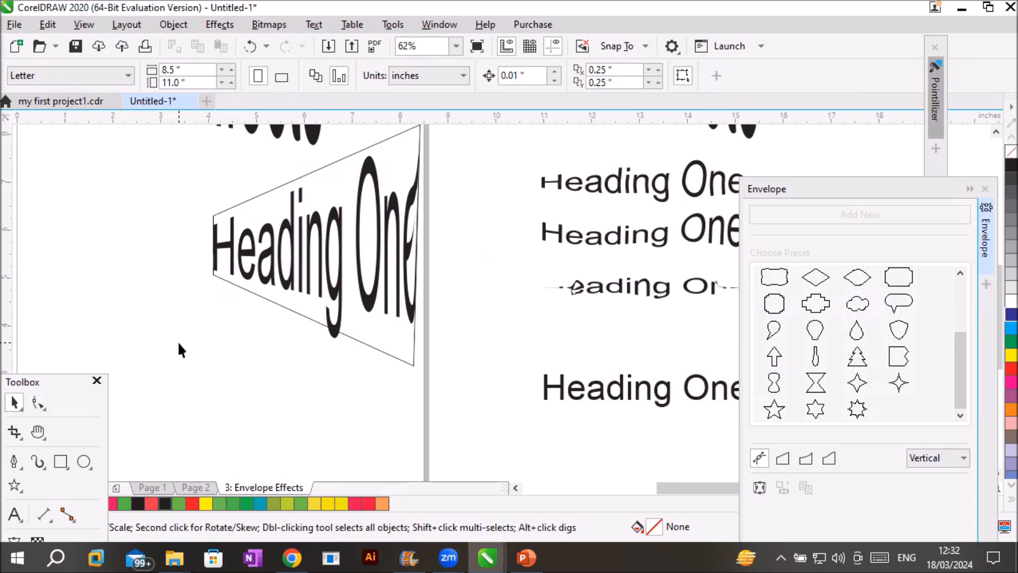
key(ctrl+z)
key(ctrl+z)
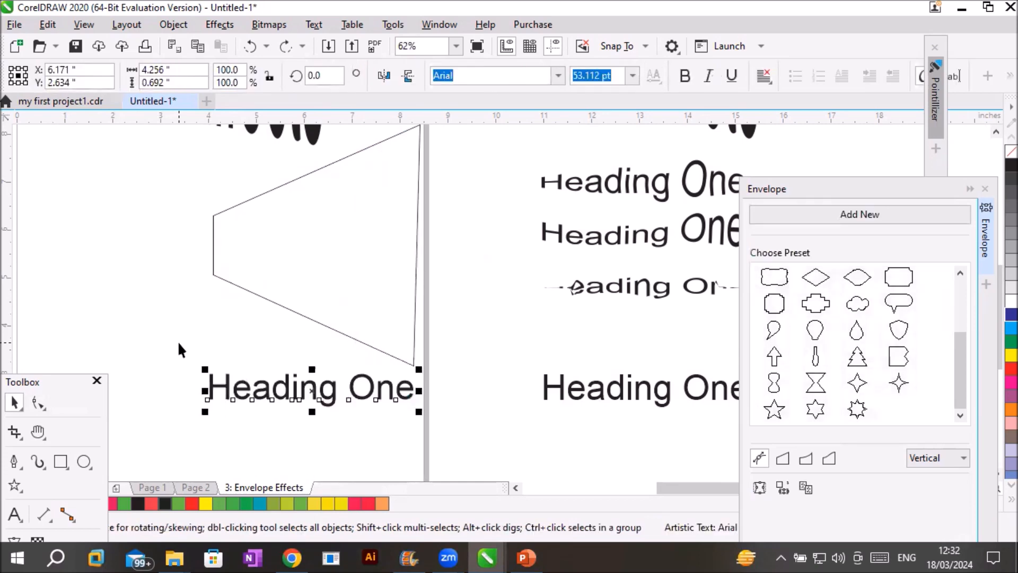
Step: Set the envelope mapping mode to Horizontal for the fourth heading
click(939, 459)
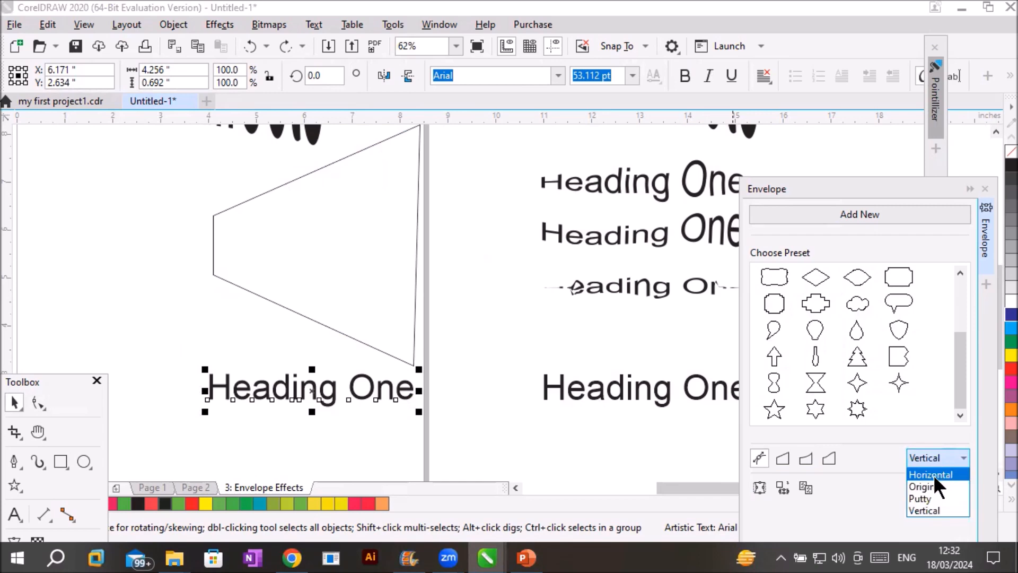
click(933, 473)
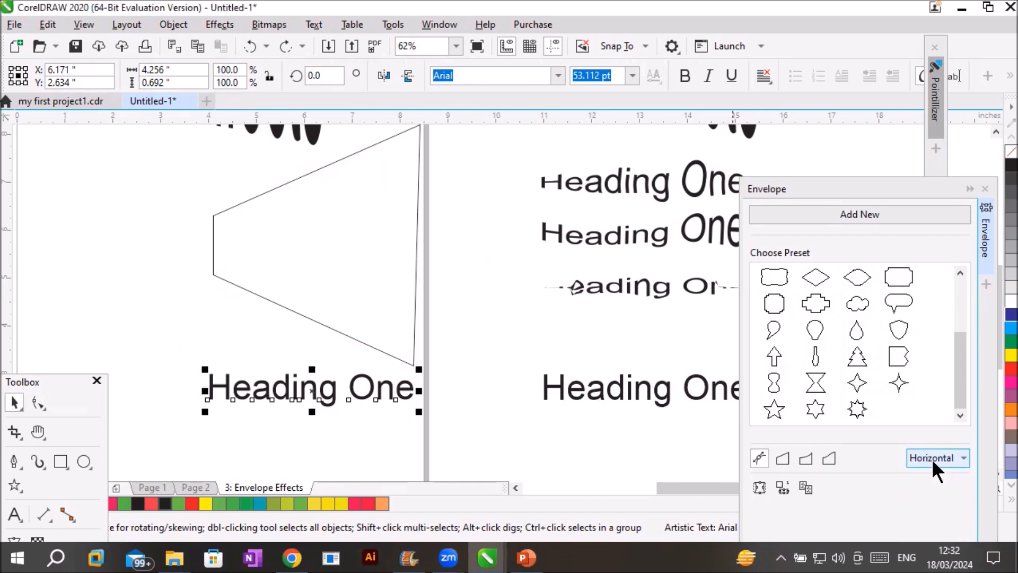
click(934, 456)
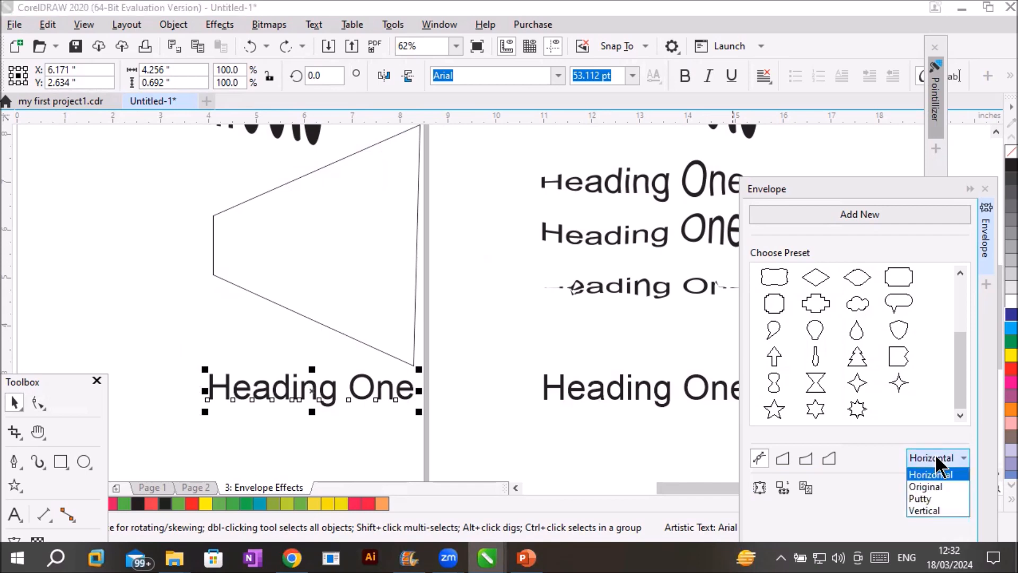
click(934, 455)
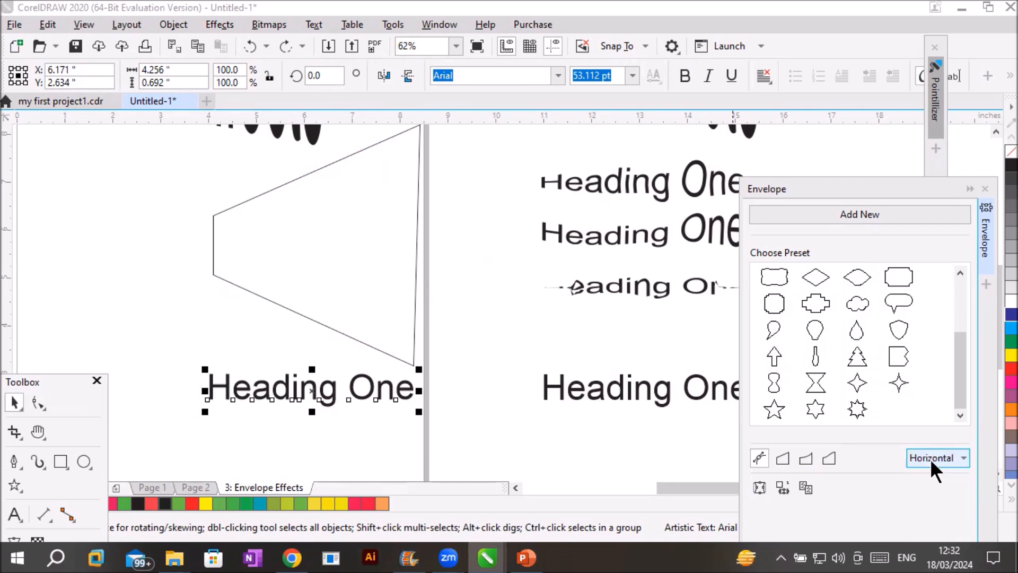
Step: Try creating the fourth heading's envelope from the trapezoid with Horizontal mapping, then undo it
click(782, 487)
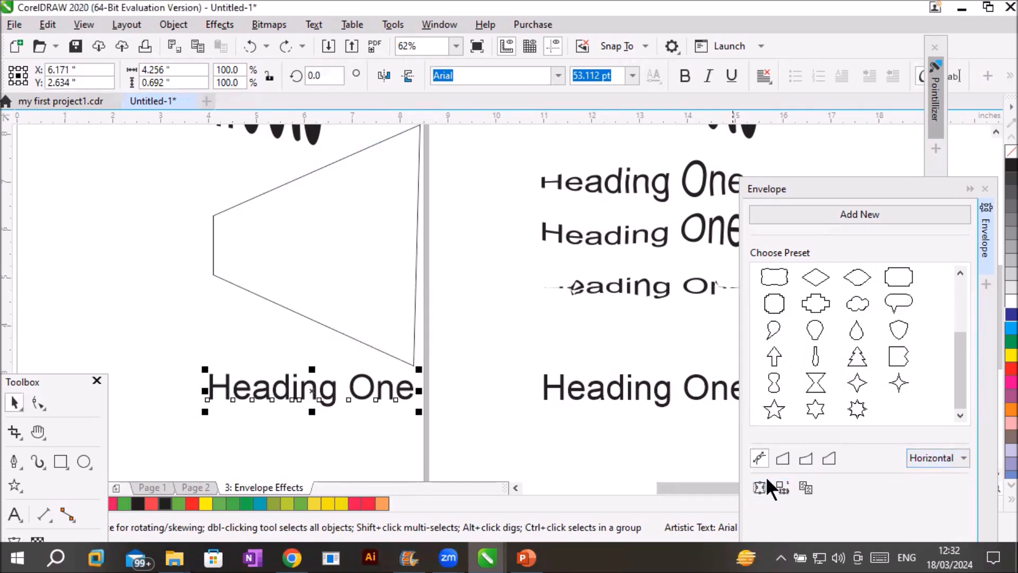
click(365, 342)
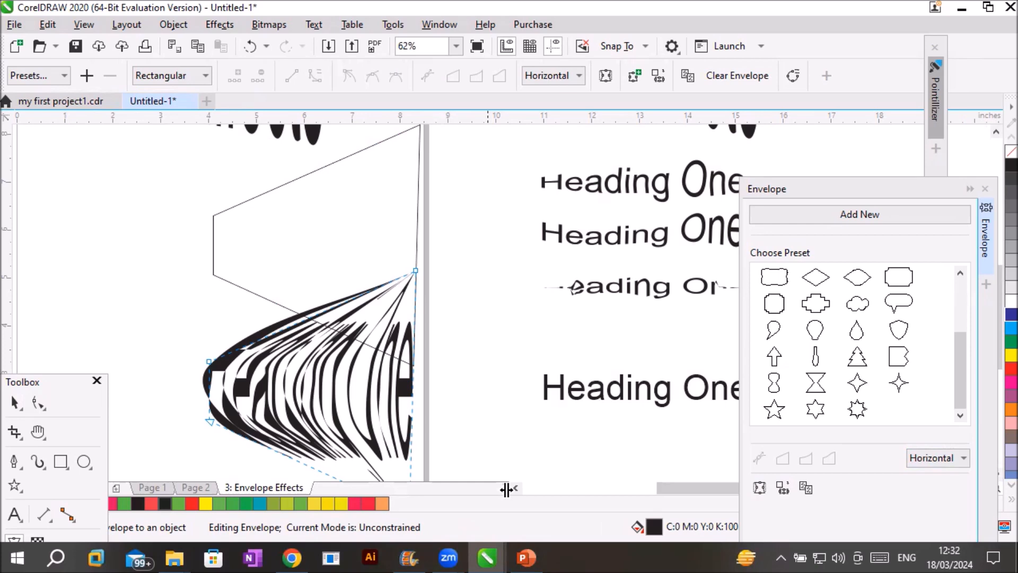
key(ctrl+z)
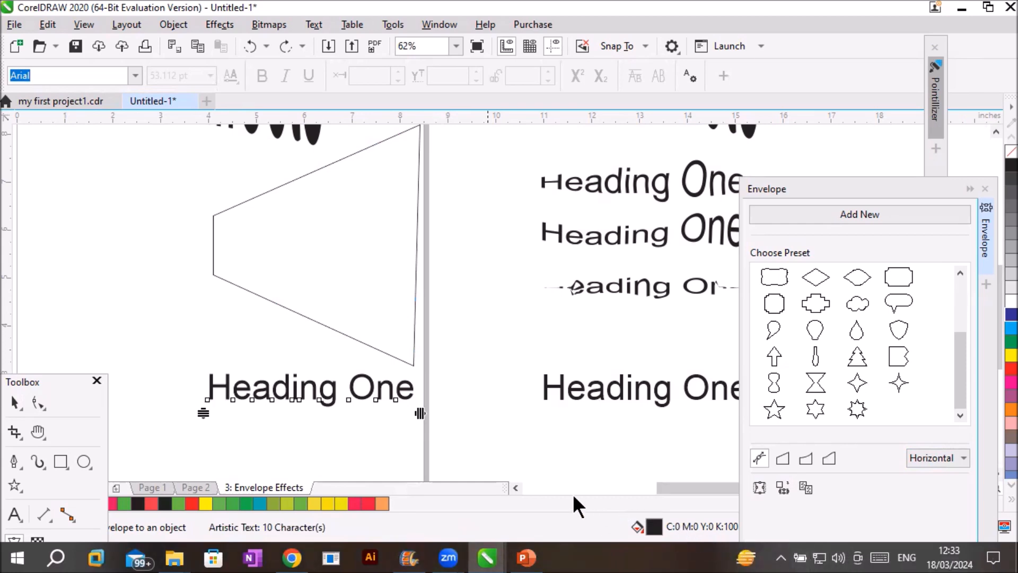
Step: Draw a tall rectangle about 1.95 by 4.233 inches to the left of the trapezoid
click(60, 462)
drag(50, 172, 144, 376)
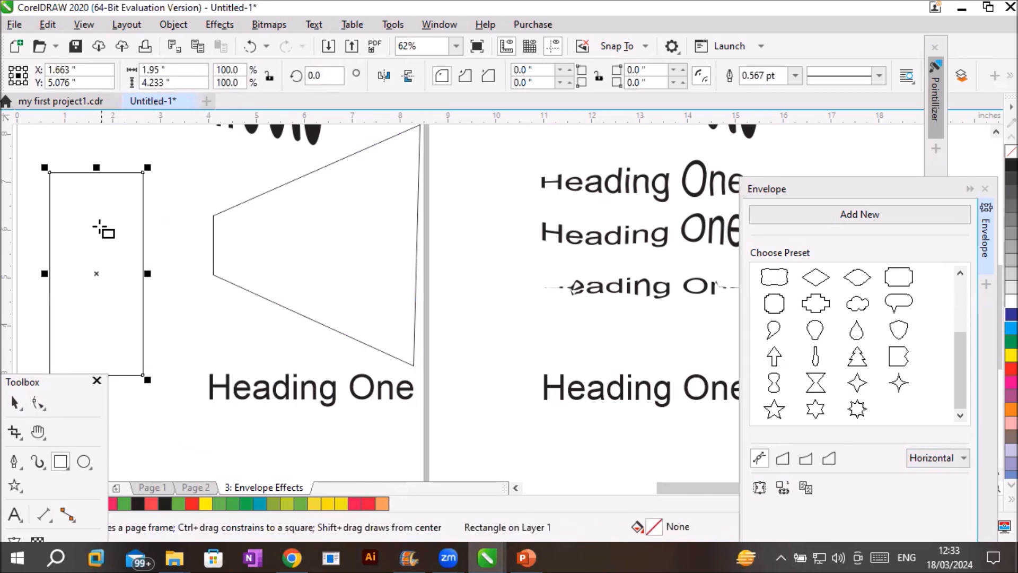
click(15, 402)
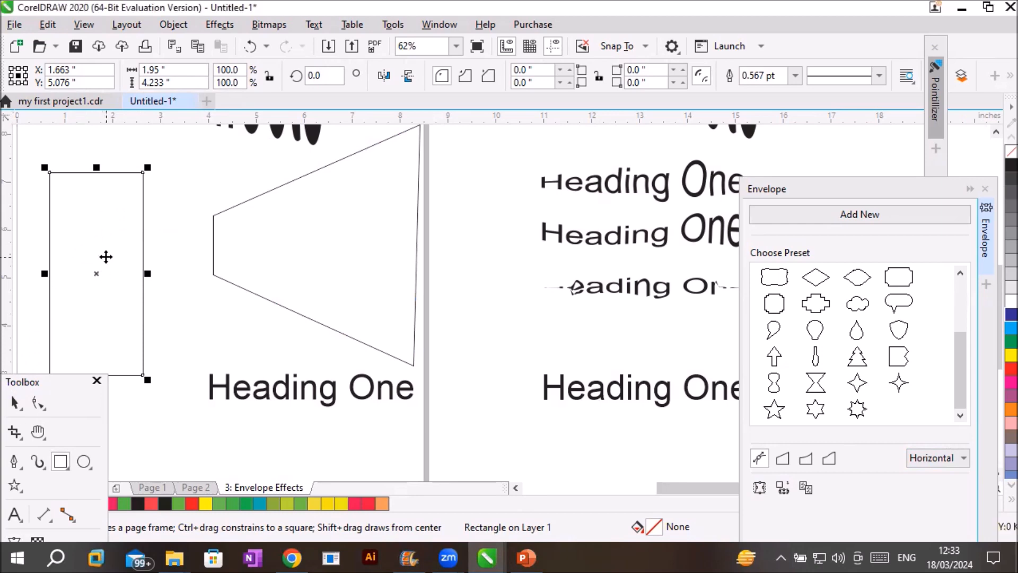
Step: Convert the tall rectangle to curves and raise its upper-left corner so the top edge slopes down to the right
right_click(130, 209)
click(196, 107)
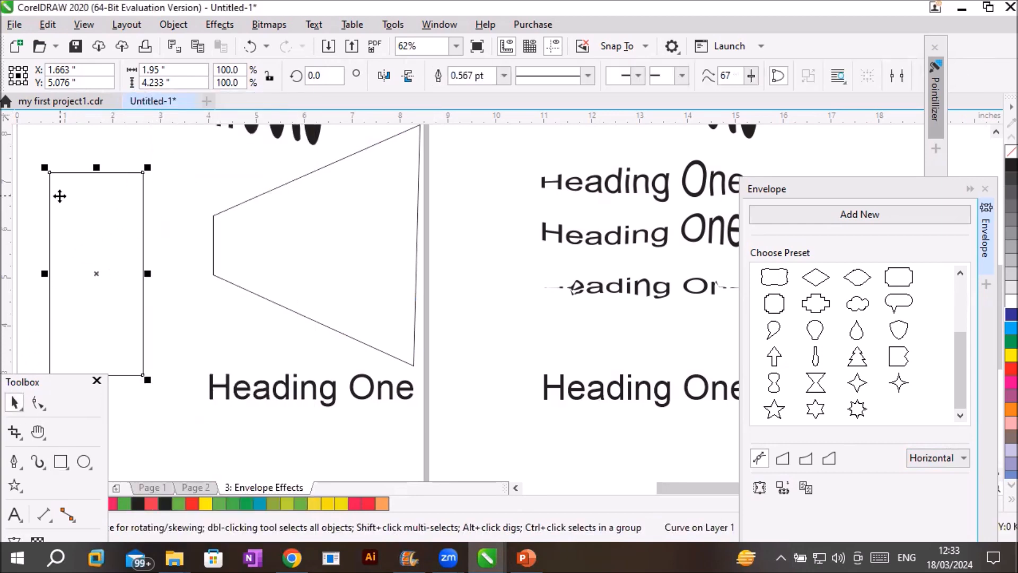
click(36, 402)
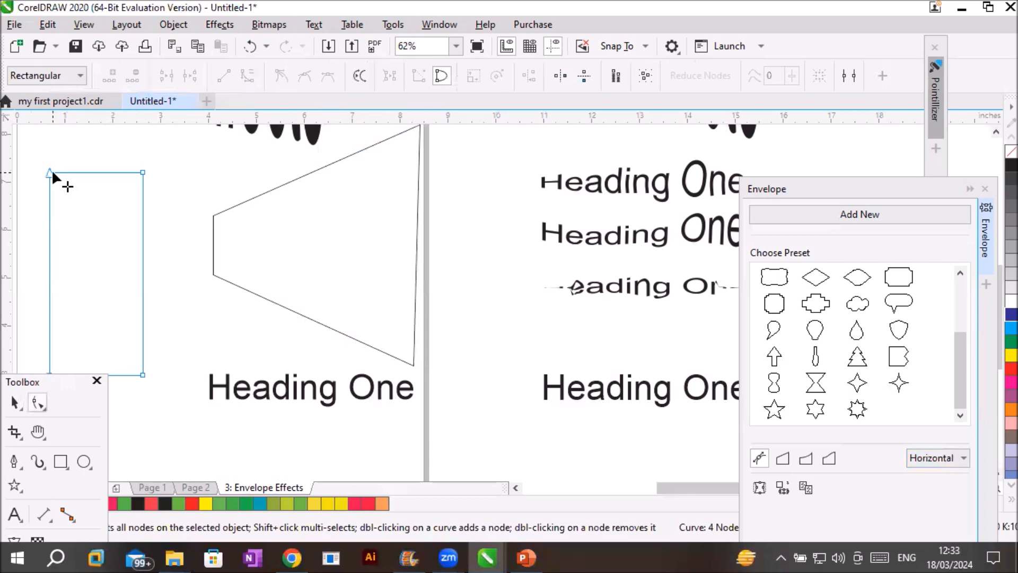
mouse_move(52, 169)
mouse_down()
mouse_move(50, 125)
mouse_move(64, 161)
mouse_move(46, 179)
mouse_up()
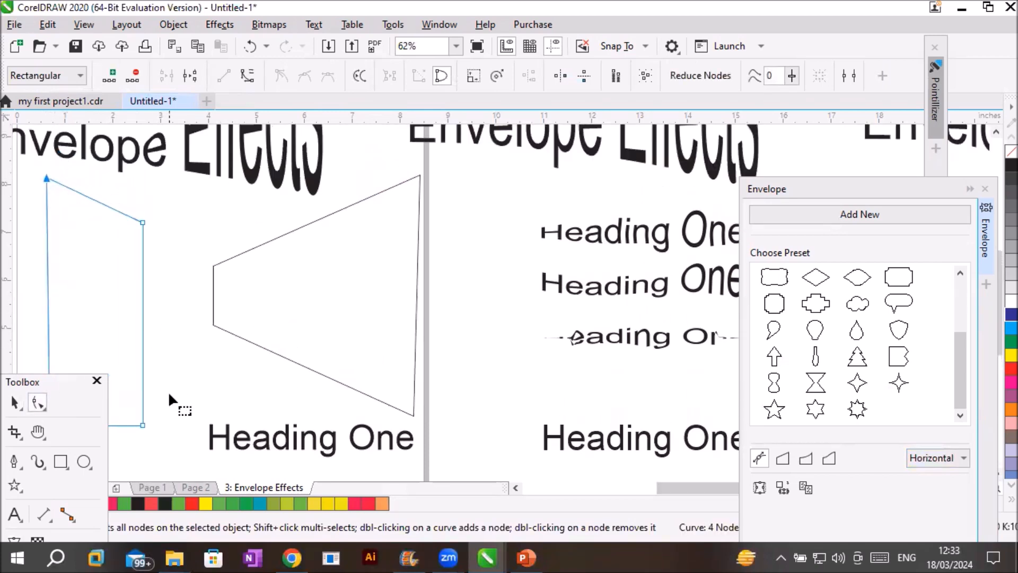
click(34, 381)
drag(36, 389, 34, 466)
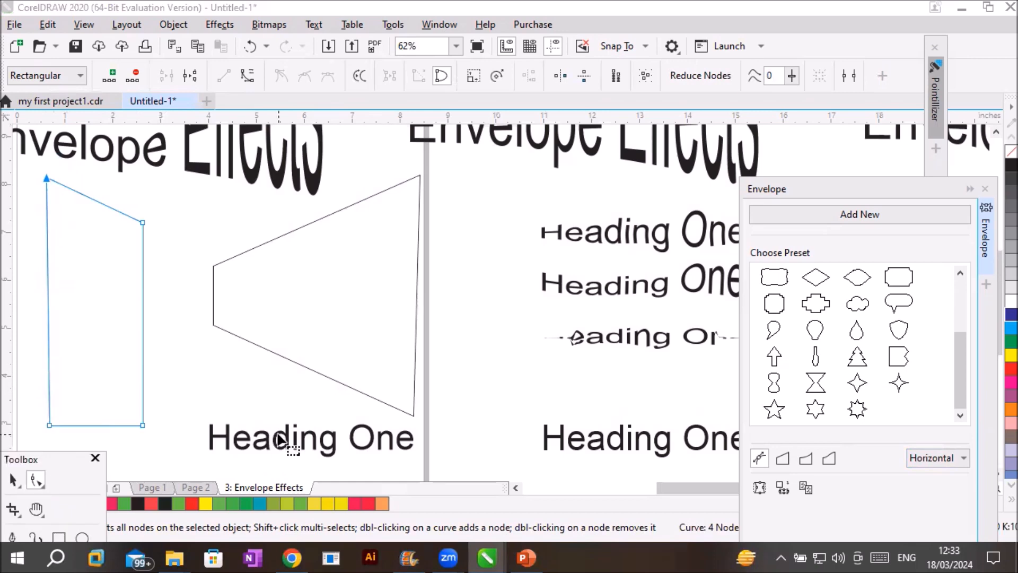
Step: Apply an envelope created from the slanted shape to the "Heading One" text below the trapezoid, using Vertical mapping mode
click(278, 436)
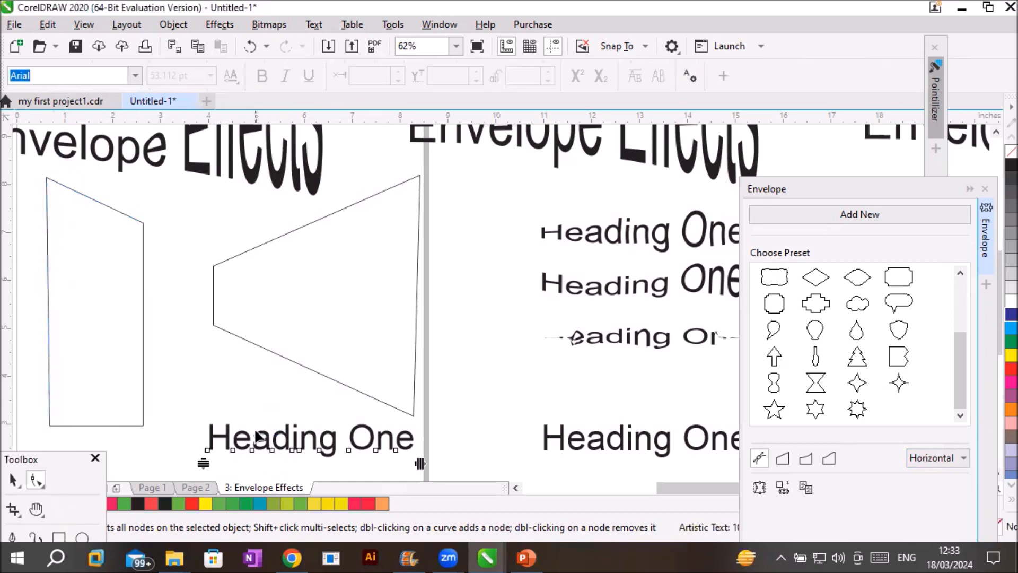
click(13, 479)
drag(262, 441, 233, 409)
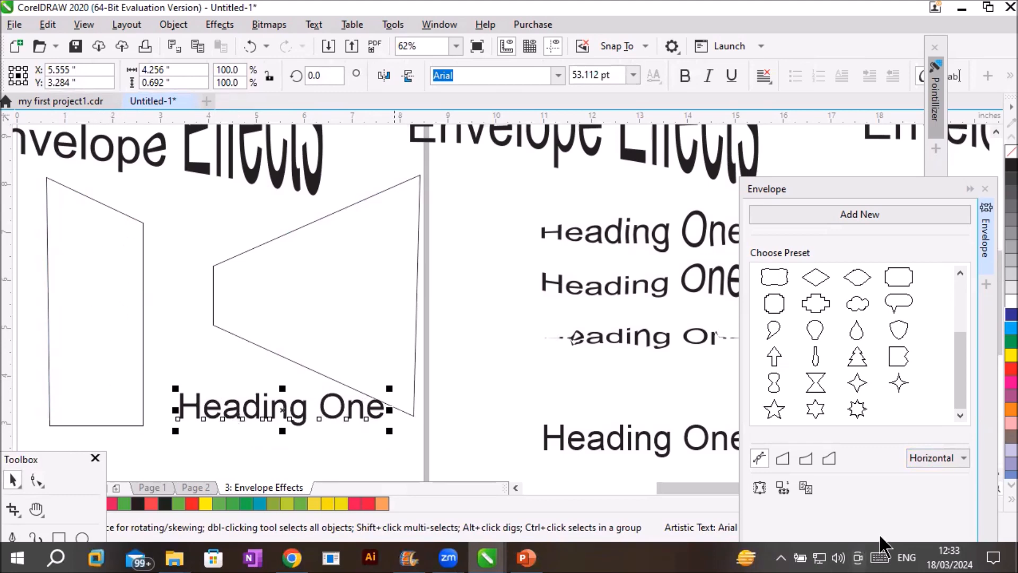
click(940, 462)
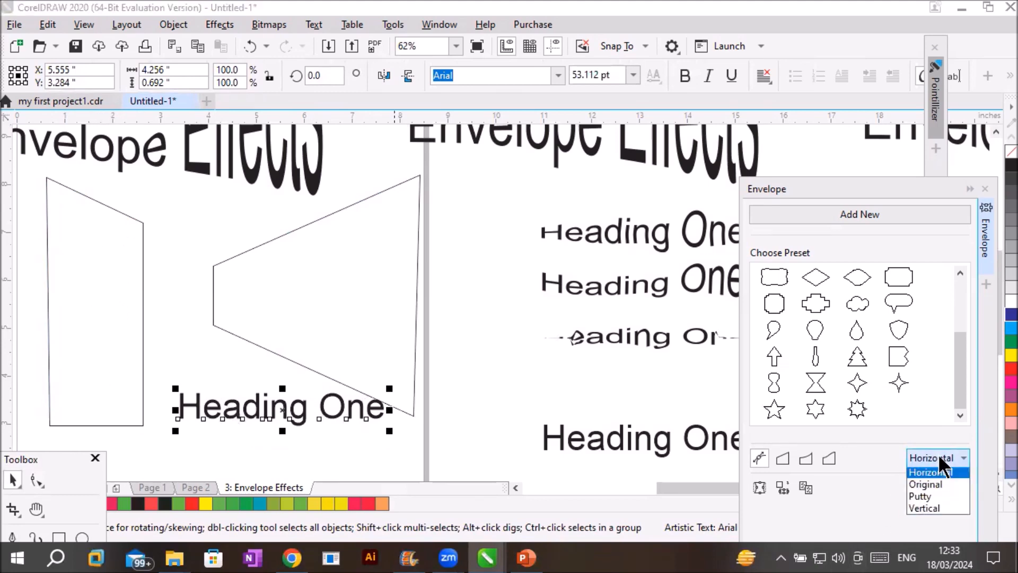
click(938, 511)
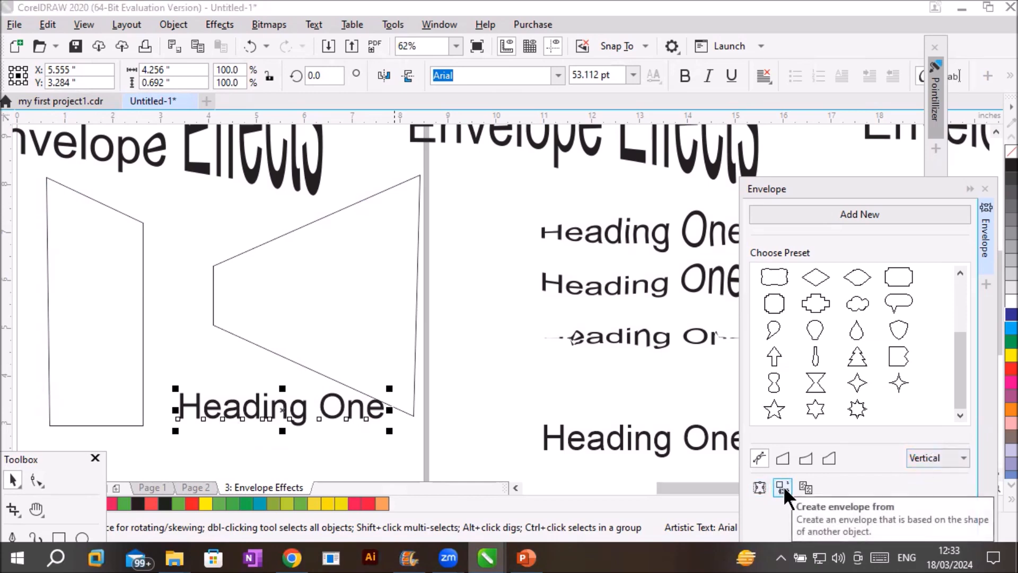
click(783, 486)
click(142, 345)
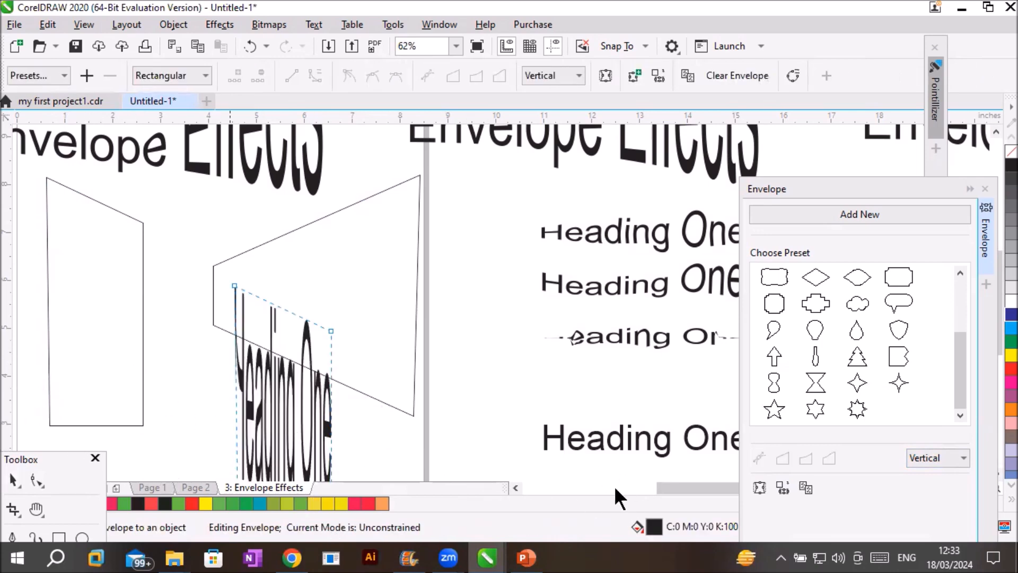
Step: Move the enveloped "Heading One" text into the slanted shape so it fits within the outline
click(13, 480)
drag(238, 410, 61, 301)
click(246, 396)
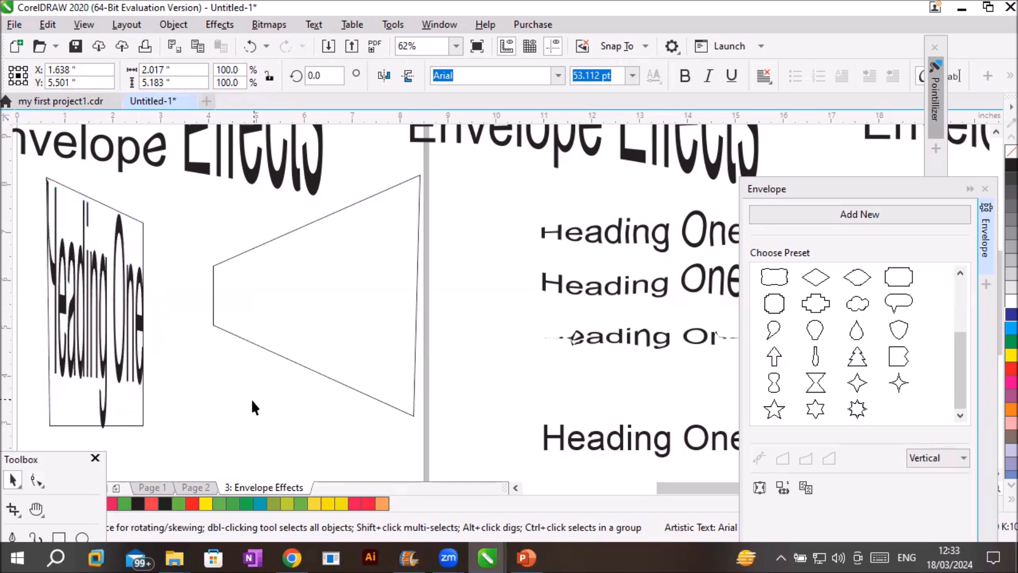
scroll(69, 310, up, 3)
scroll(70, 312, down, 3)
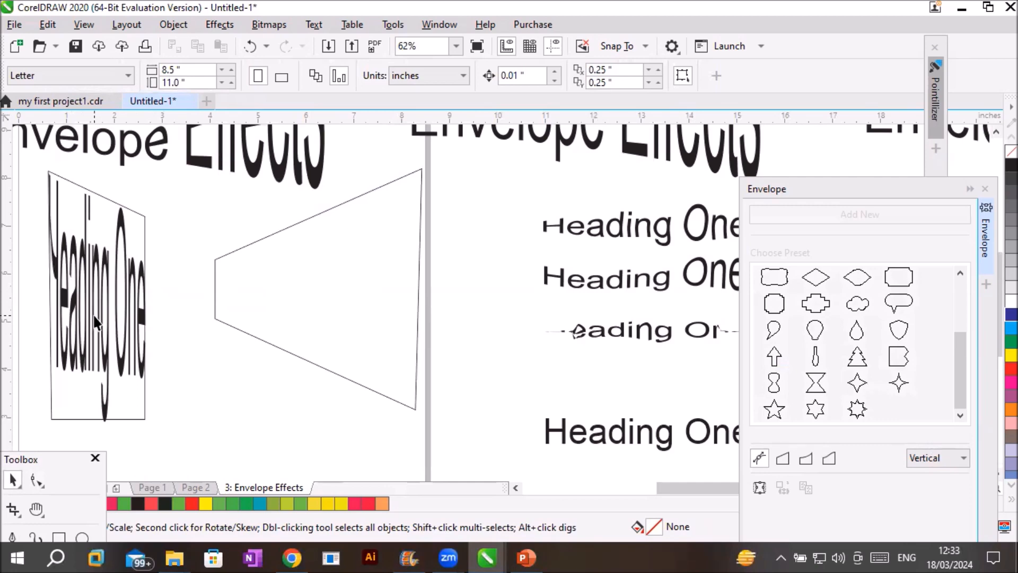
Step: Delete the slanted shape, its warped text and the trapezoid, and shift the leftmost "Envelope Effects" heading onto the page
scroll(227, 345, down, 2)
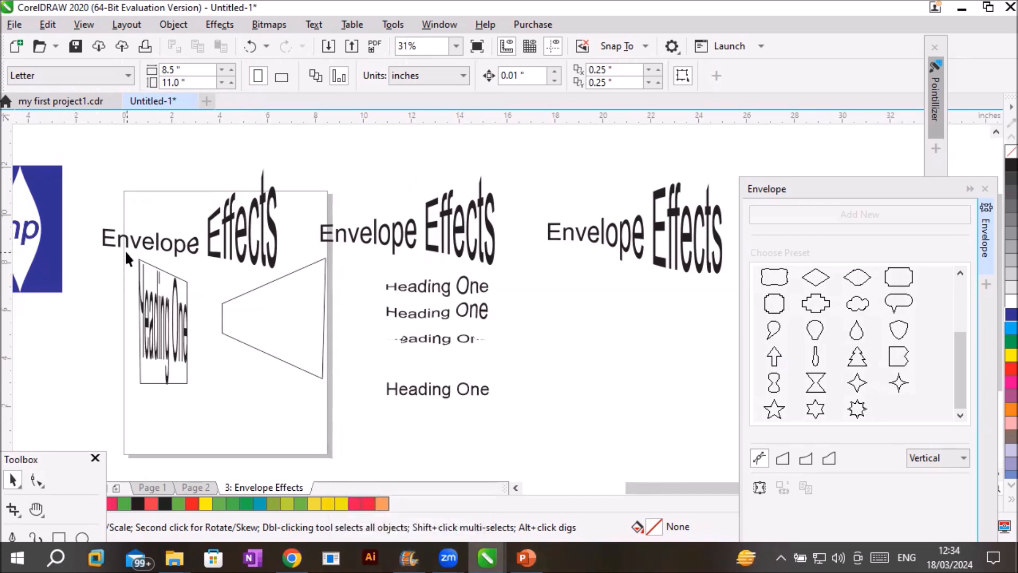
drag(124, 255, 403, 428)
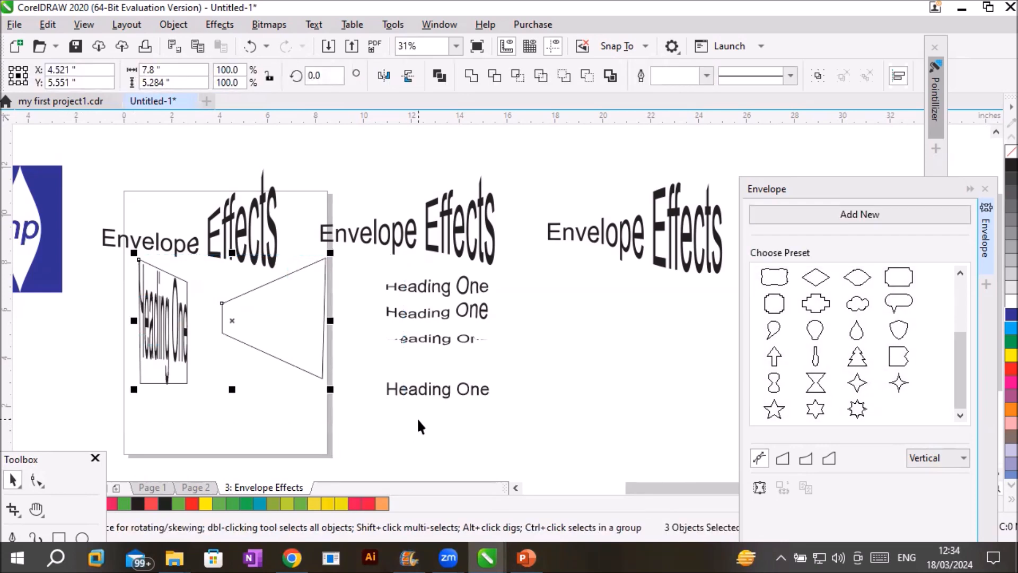
key(Delete)
drag(239, 256, 270, 252)
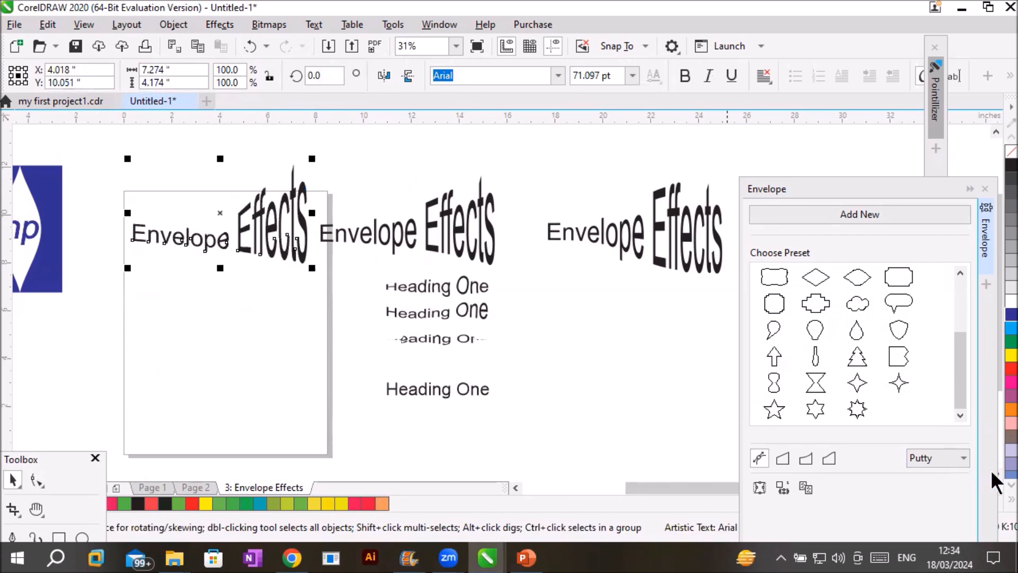
drag(800, 191, 794, 152)
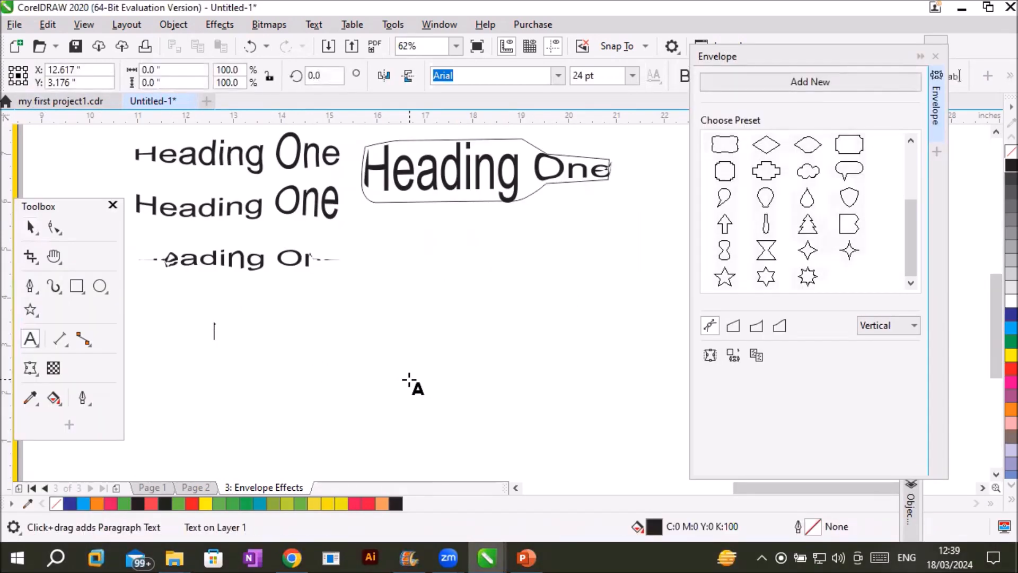
Step: Enter the artistic text "ICT Trainings" below the warped headings and scale it down to about 18 pt
text(IC)
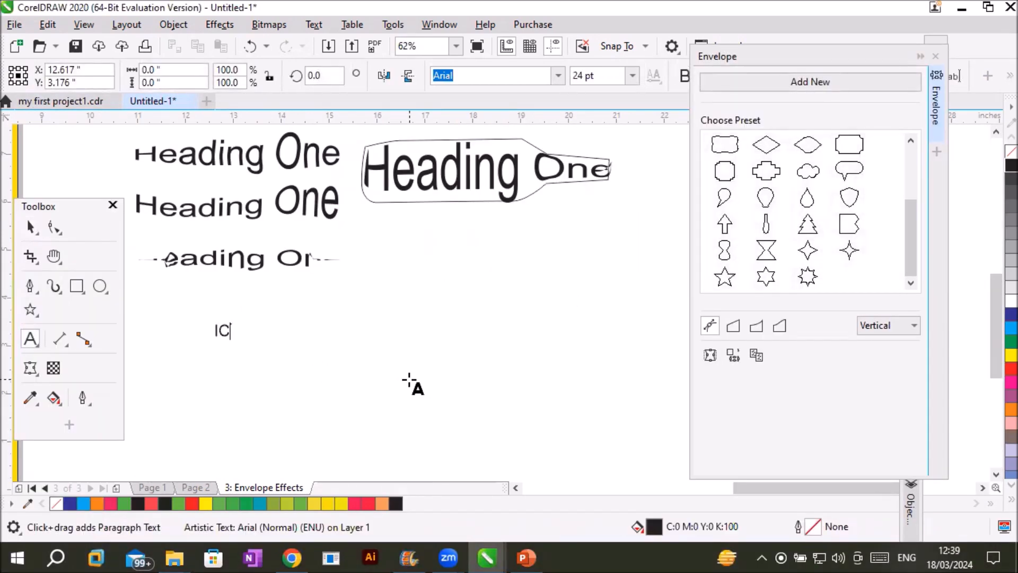
text(T Trainings)
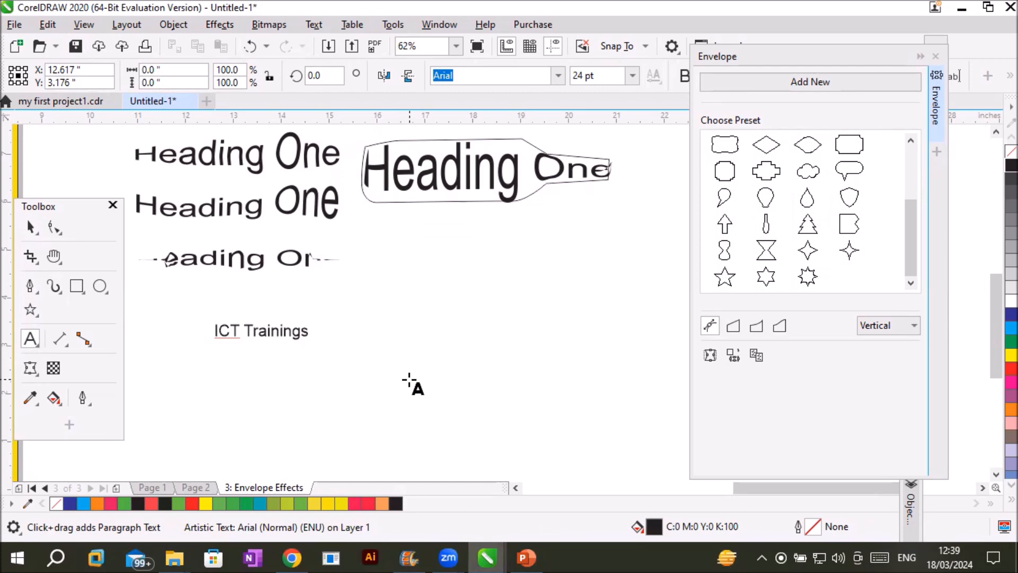
click(39, 227)
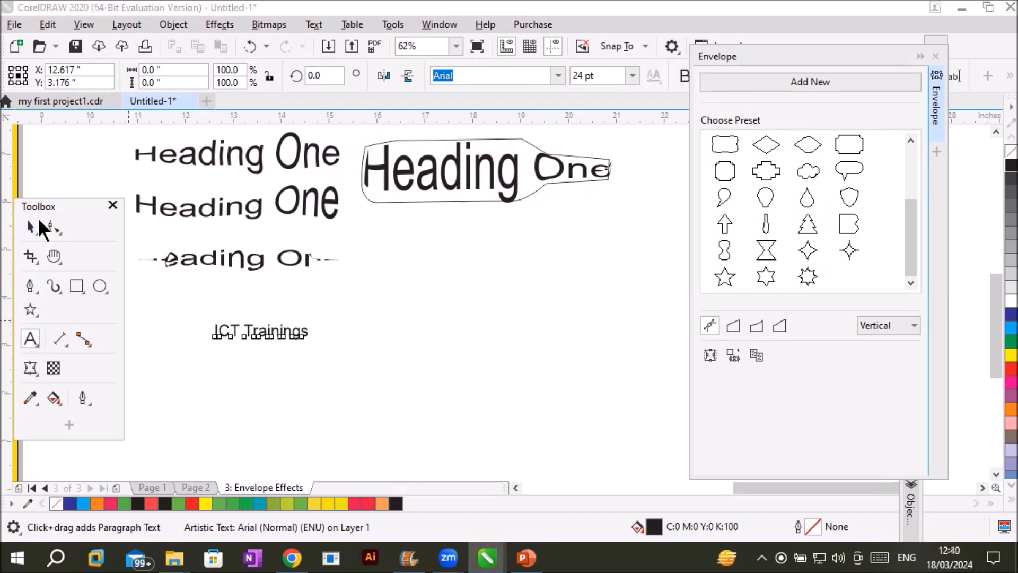
drag(314, 344, 295, 348)
Step: Duplicate the "ICT Trainings" text downward repeatedly to build an evenly spaced column of eight lines
drag(197, 311, 277, 350)
key(ctrl+r)
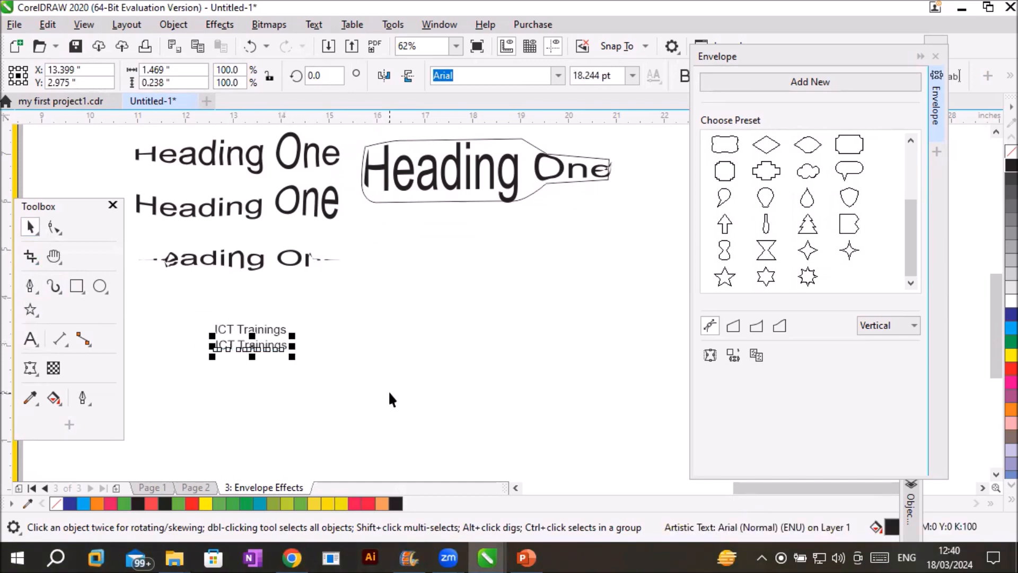
key(ctrl+r)
key(ctrl+r)
key(ctrl+r)
key(ctrl+r)
key(ctrl+r)
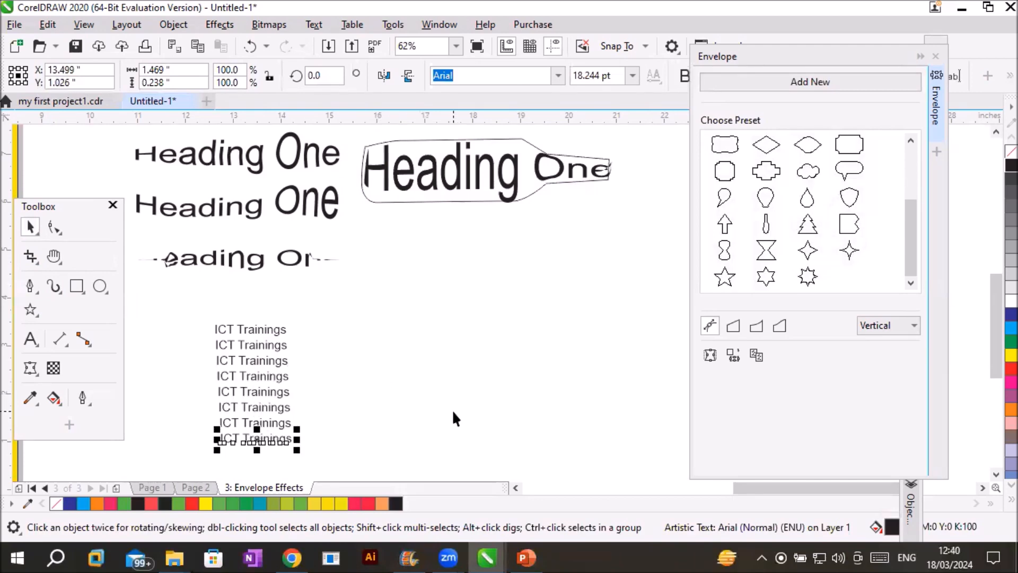
click(420, 419)
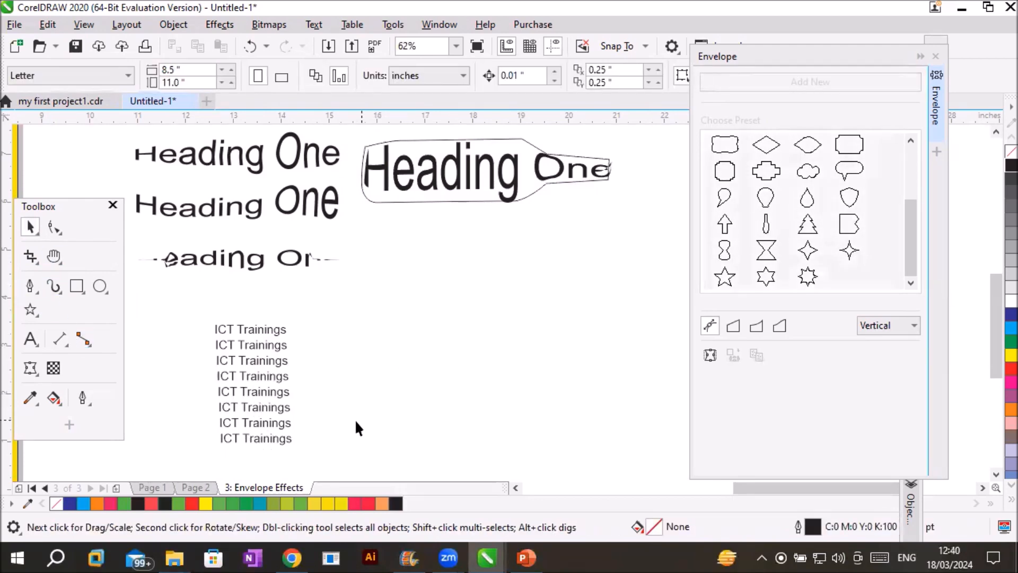
Step: Import bottle.png and place it beside the text column at about 2.83 inches square
scroll(325, 442, up, 2)
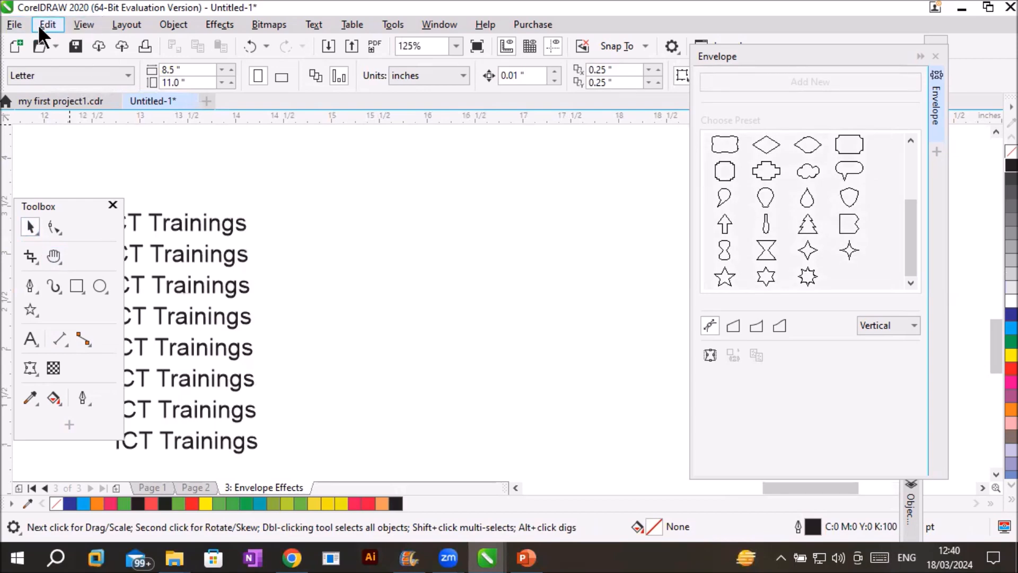
click(15, 25)
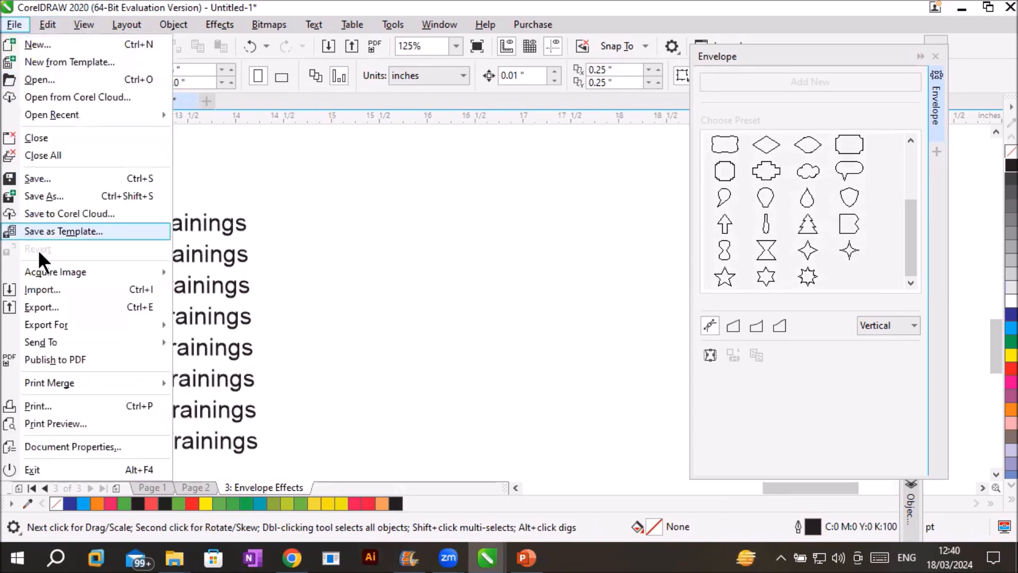
click(48, 288)
double_click(291, 247)
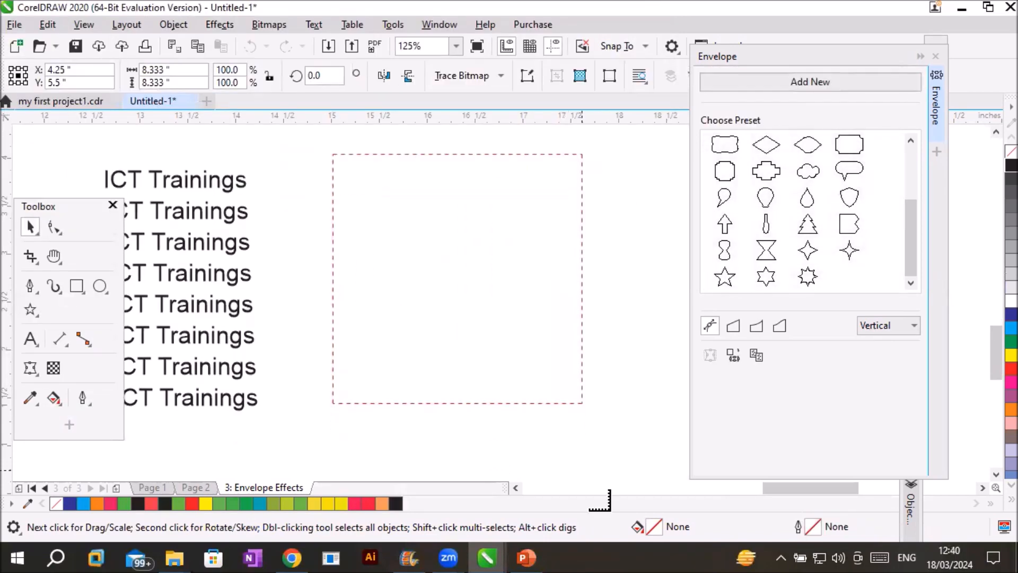
click(598, 405)
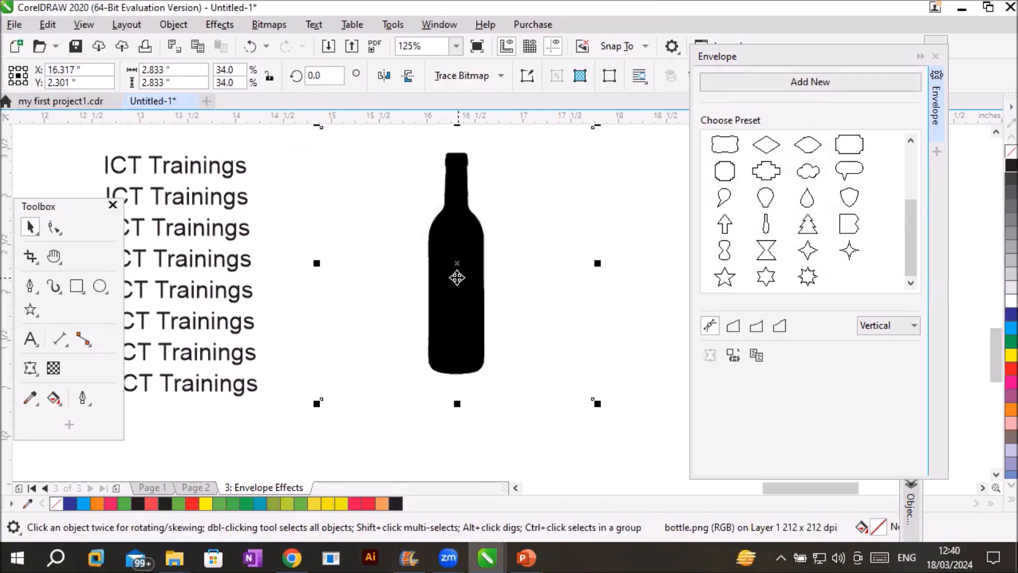
Step: Quick Trace the bottle bitmap and move the traced curve off the original toward the text column
click(249, 23)
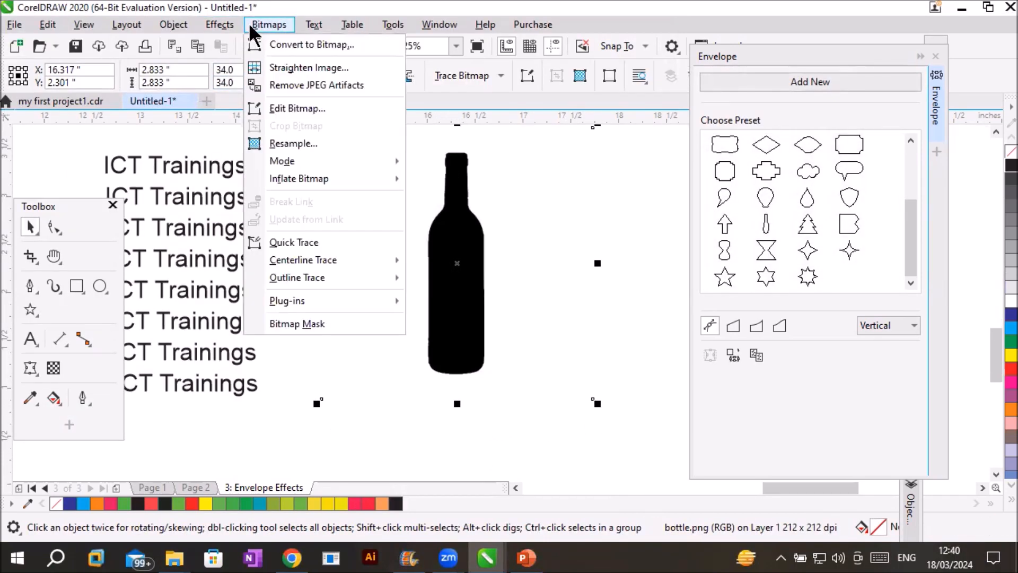
click(323, 241)
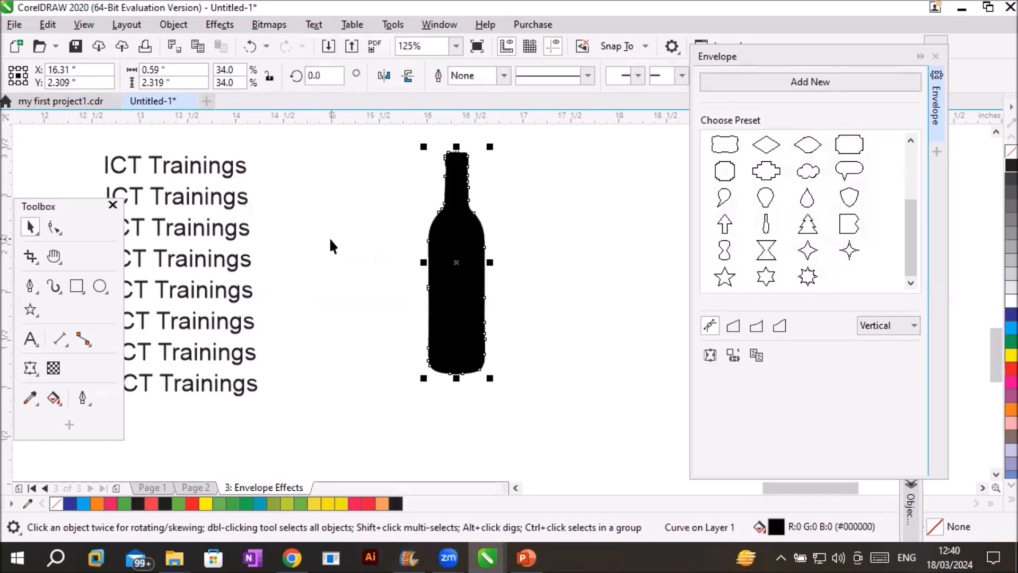
mouse_move(469, 272)
mouse_down()
mouse_move(402, 286)
mouse_move(427, 287)
mouse_move(378, 260)
mouse_move(374, 269)
mouse_up()
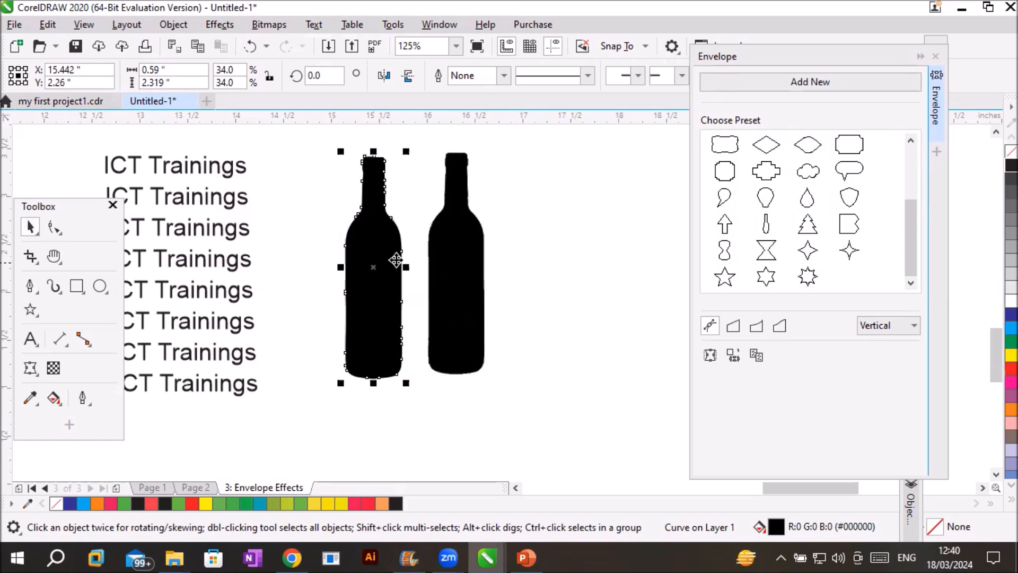
Step: Delete the original bottle bitmap, keeping only the traced curve
click(445, 257)
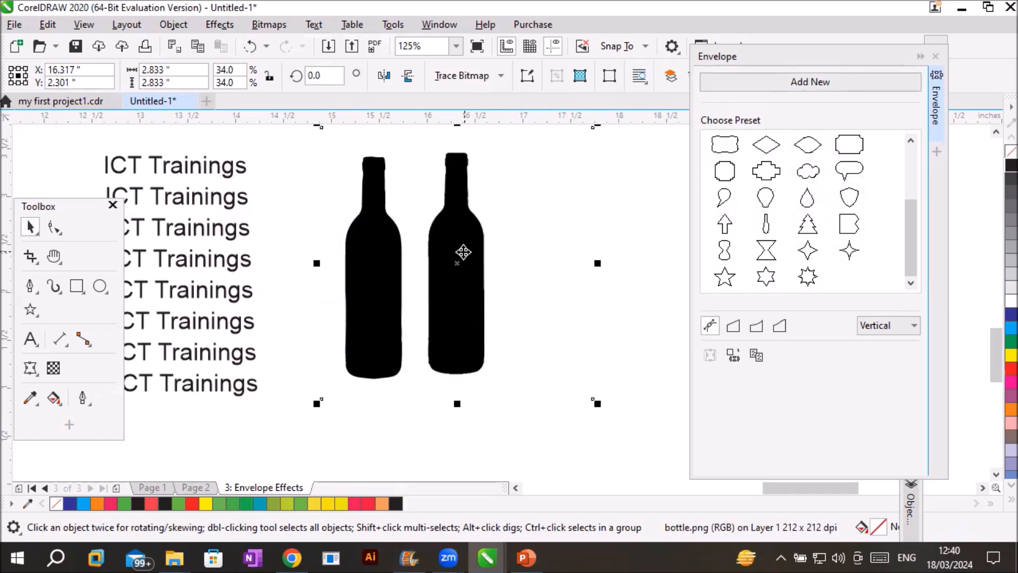
click(297, 245)
click(363, 254)
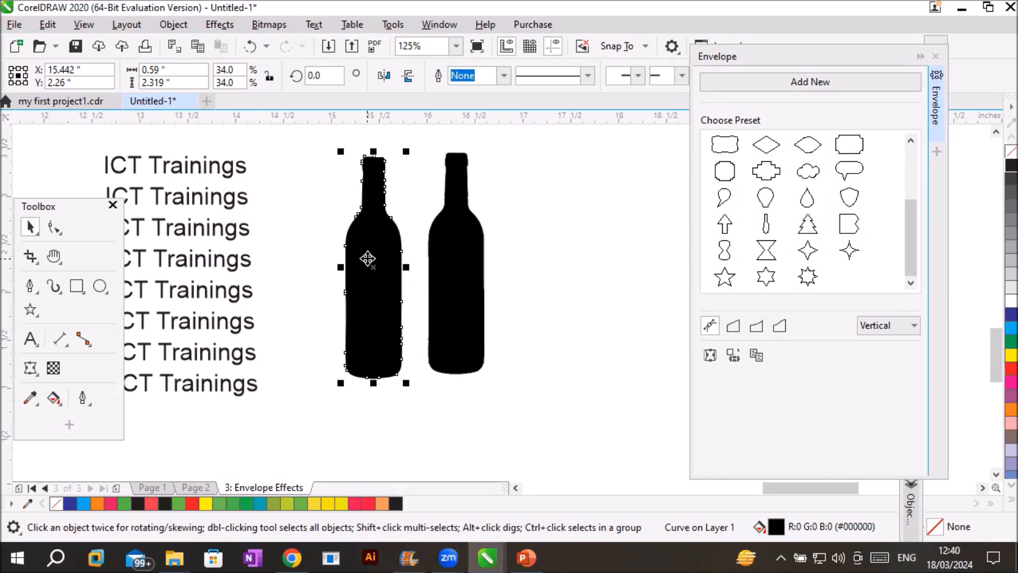
click(451, 267)
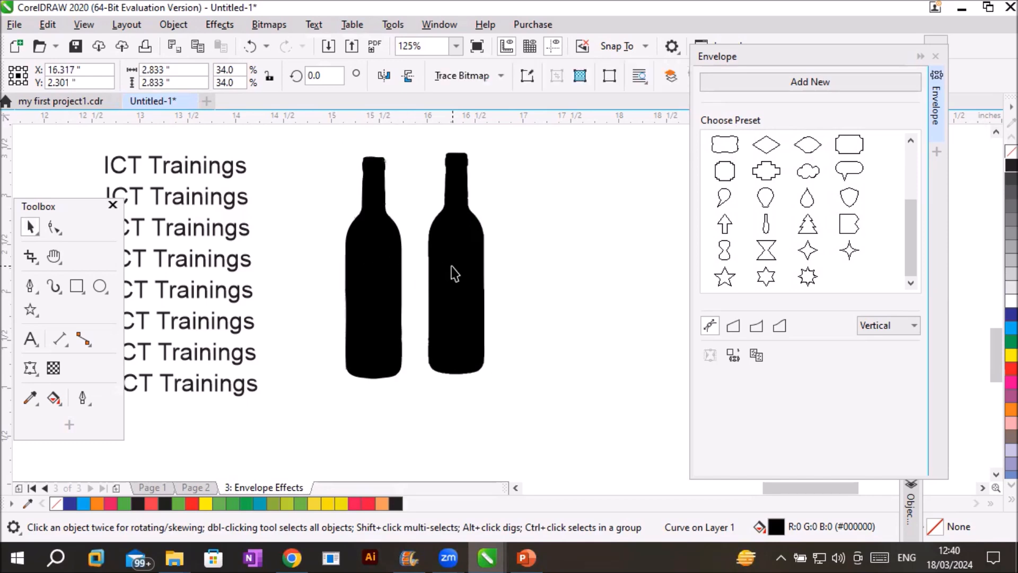
key(Delete)
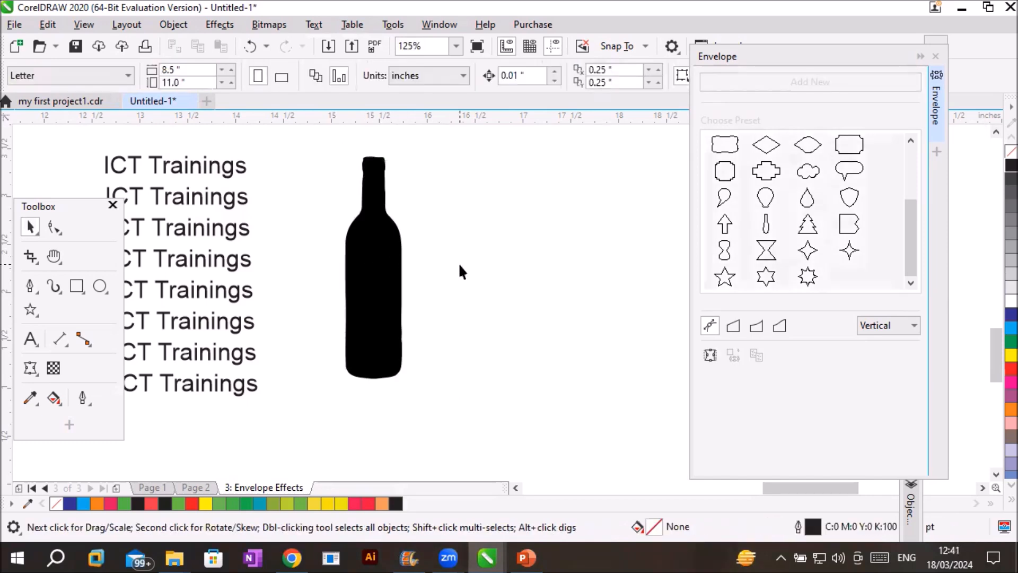
Step: Move the traced bottle farther from the text column and shift the floating toolbox away from the text lines
click(372, 267)
drag(391, 271, 448, 273)
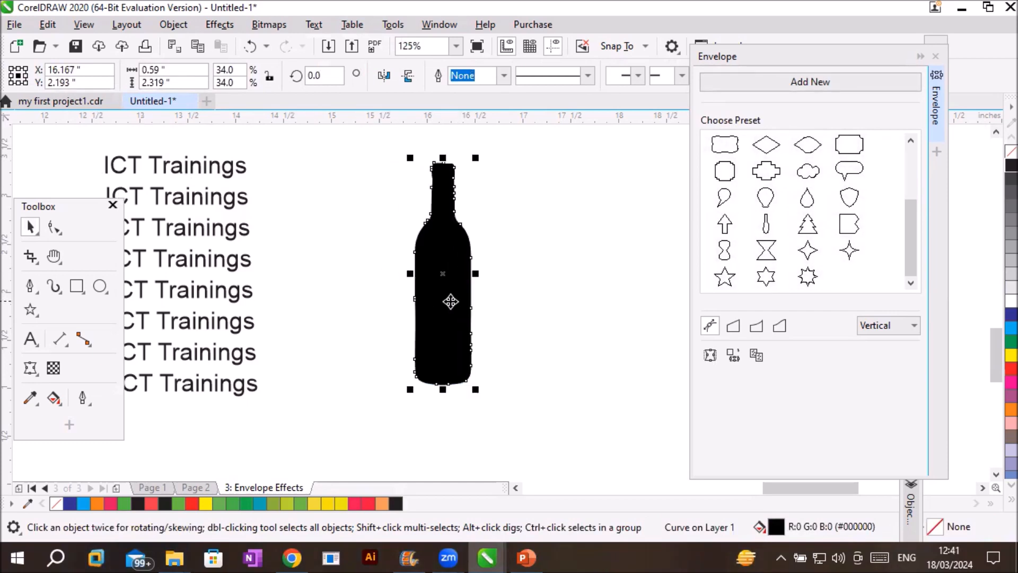
click(61, 206)
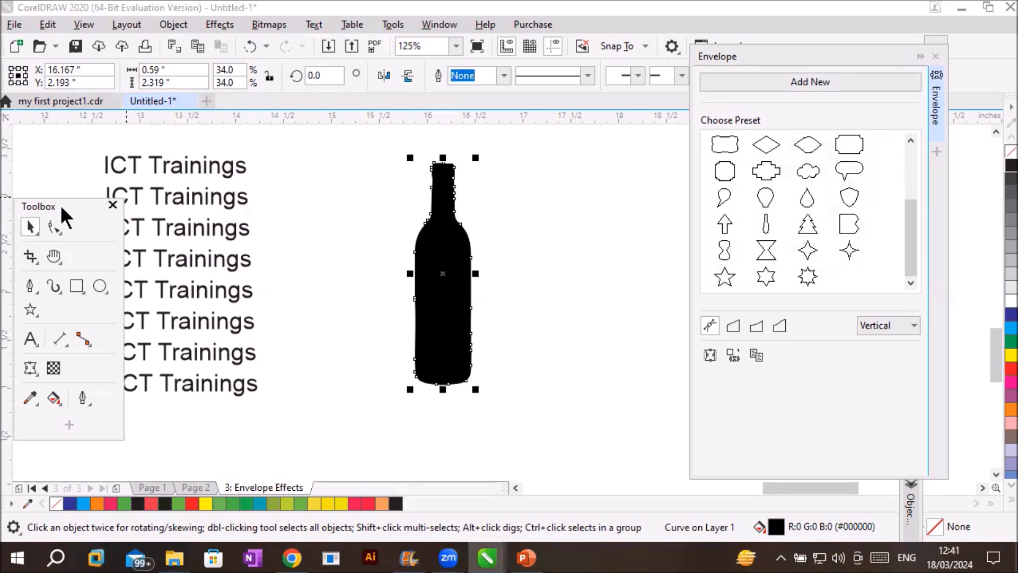
drag(61, 204, 52, 223)
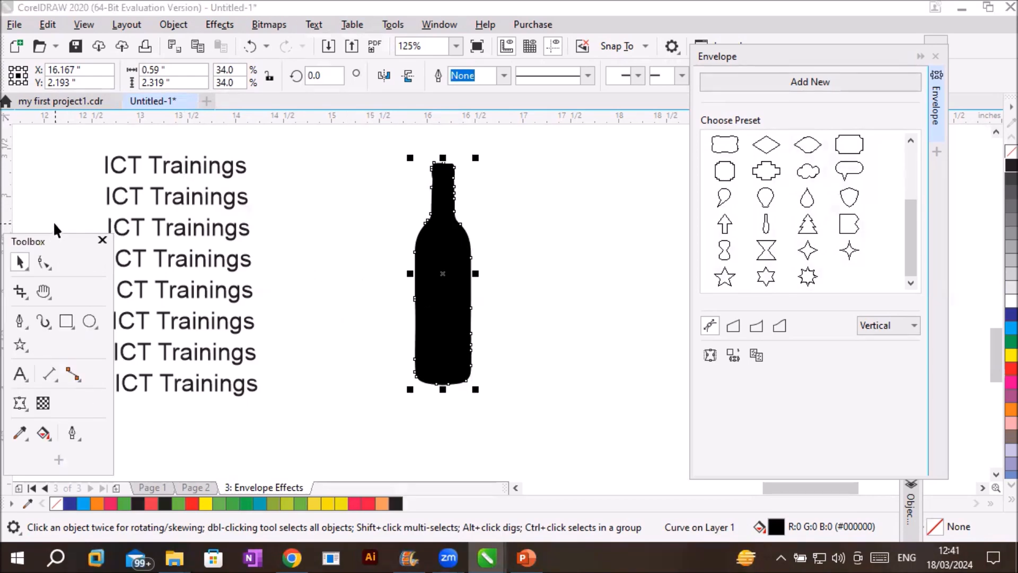
Step: Select all eight "ICT Trainings" lines and move them together toward the traced bottle
drag(86, 140, 281, 422)
drag(259, 365, 305, 385)
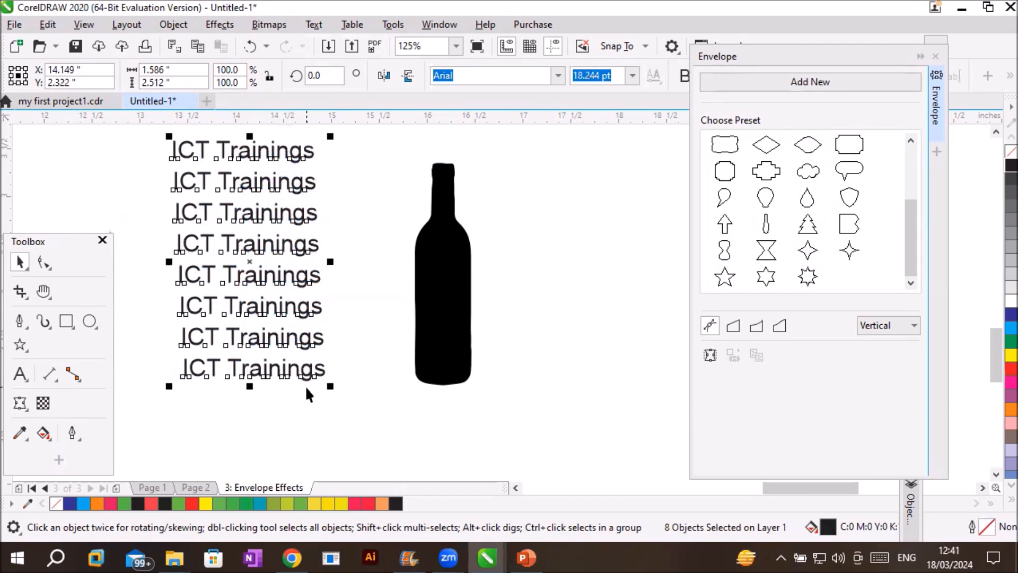
click(19, 403)
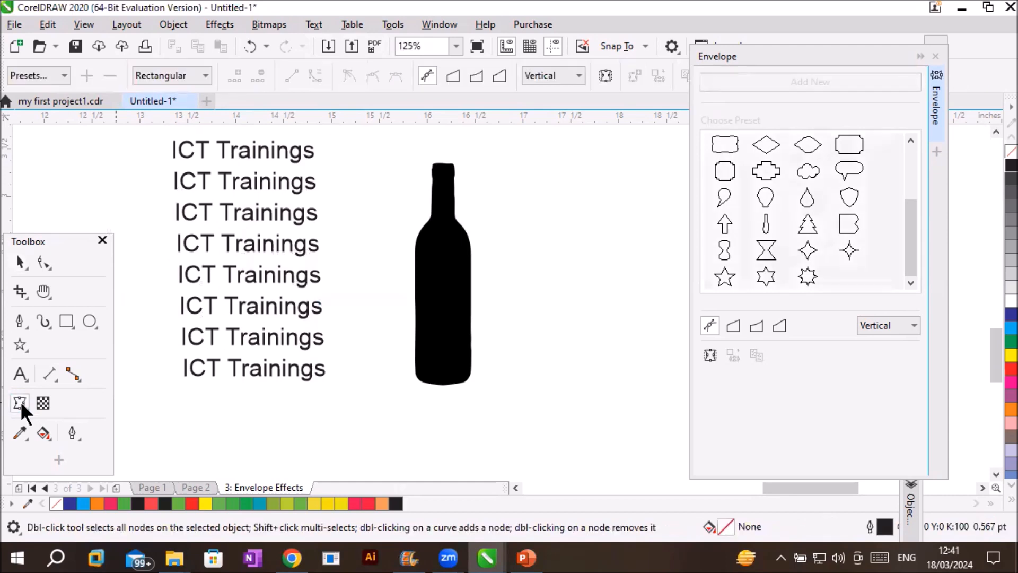
click(19, 262)
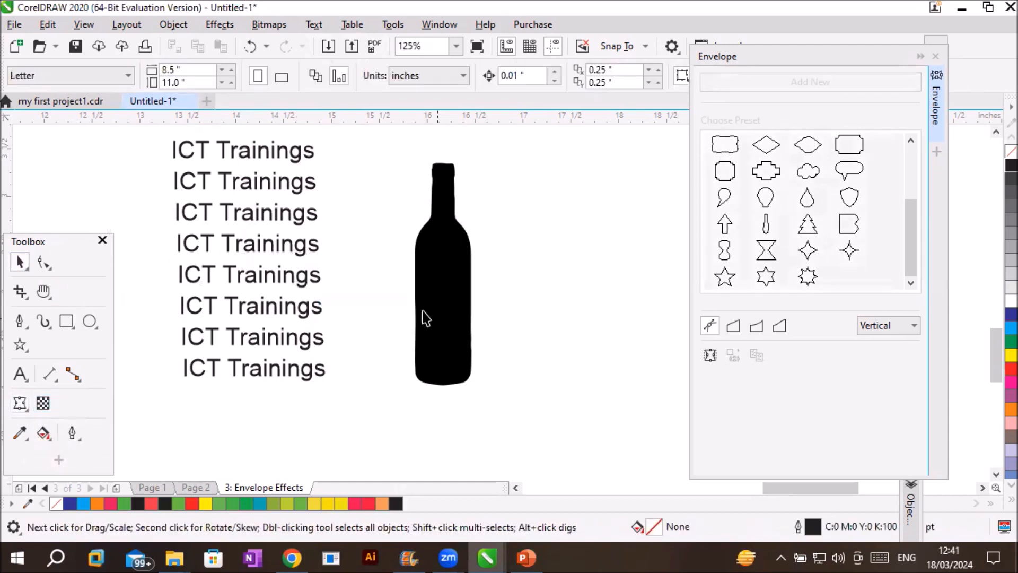
Step: Place a copy of the traced bottle on the far side of the original, level with it
drag(439, 311, 529, 314)
drag(591, 310, 585, 305)
click(449, 325)
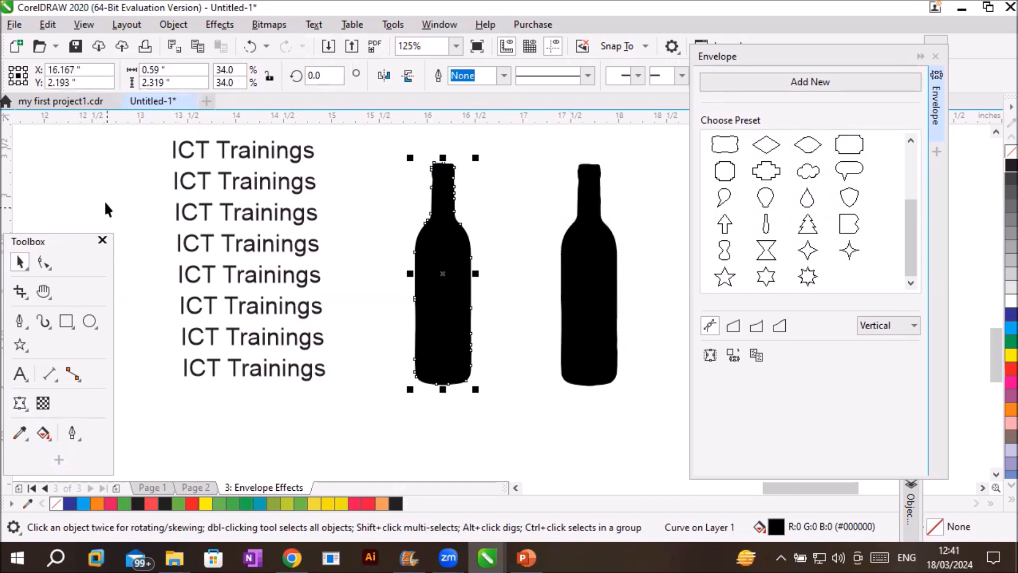
drag(148, 135, 342, 391)
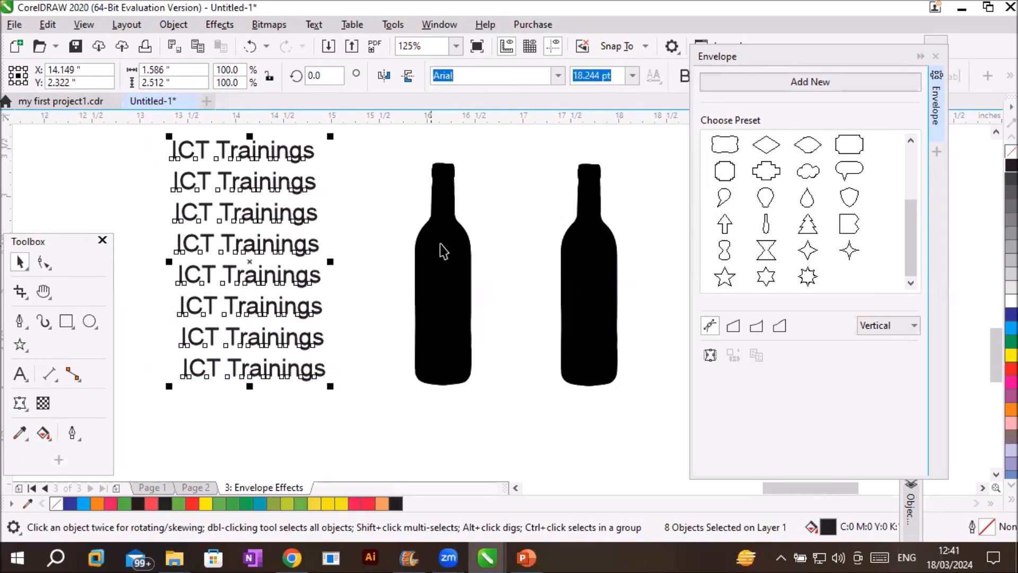
click(20, 403)
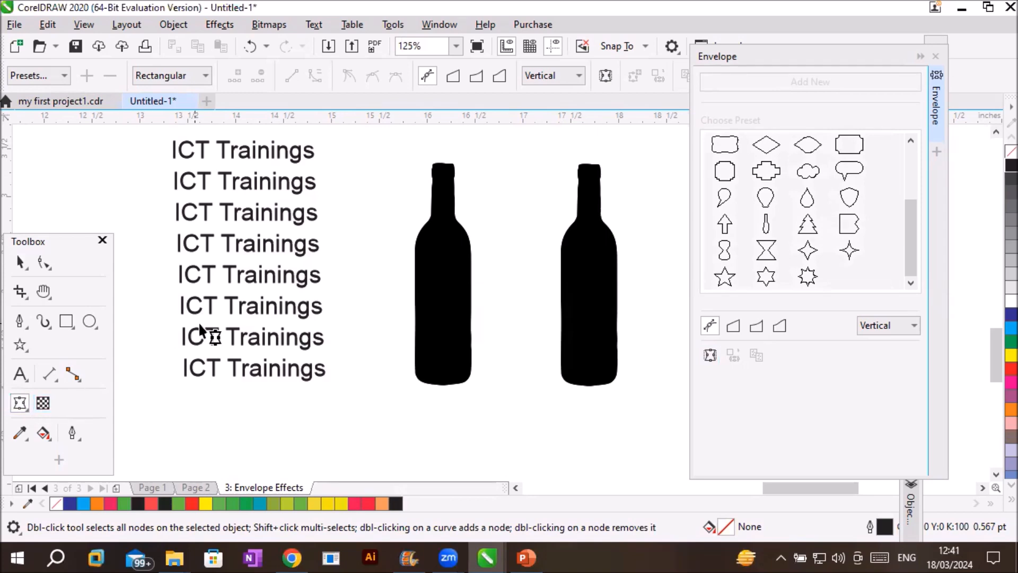
click(20, 262)
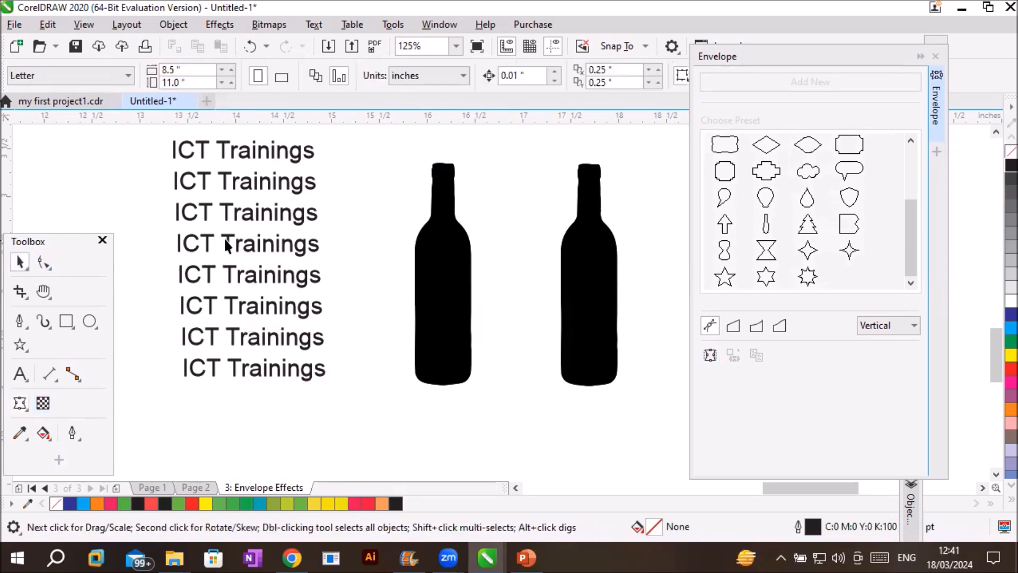
Step: Group the eight "ICT Trainings" lines into one object
drag(155, 133, 336, 393)
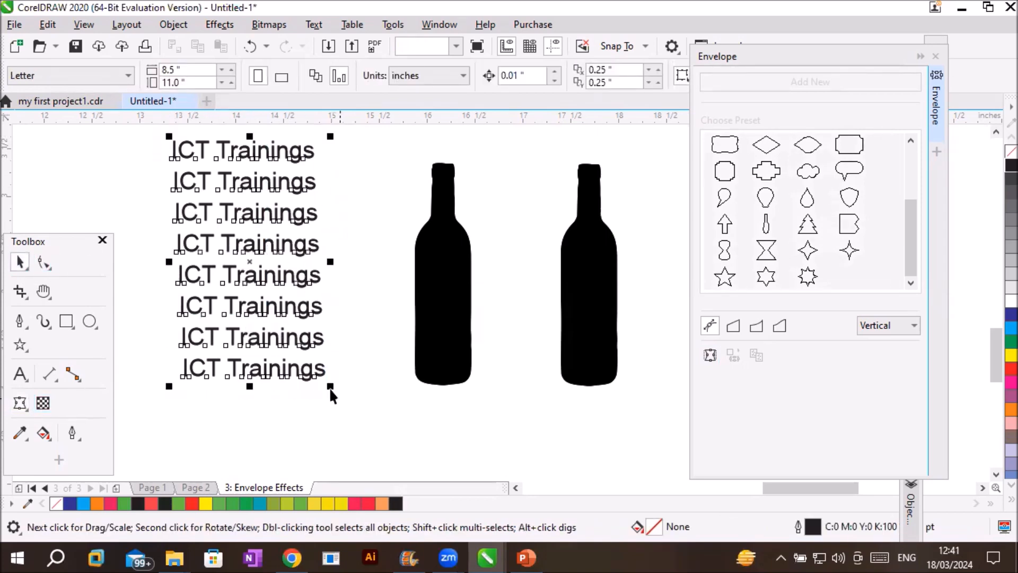
right_click(305, 337)
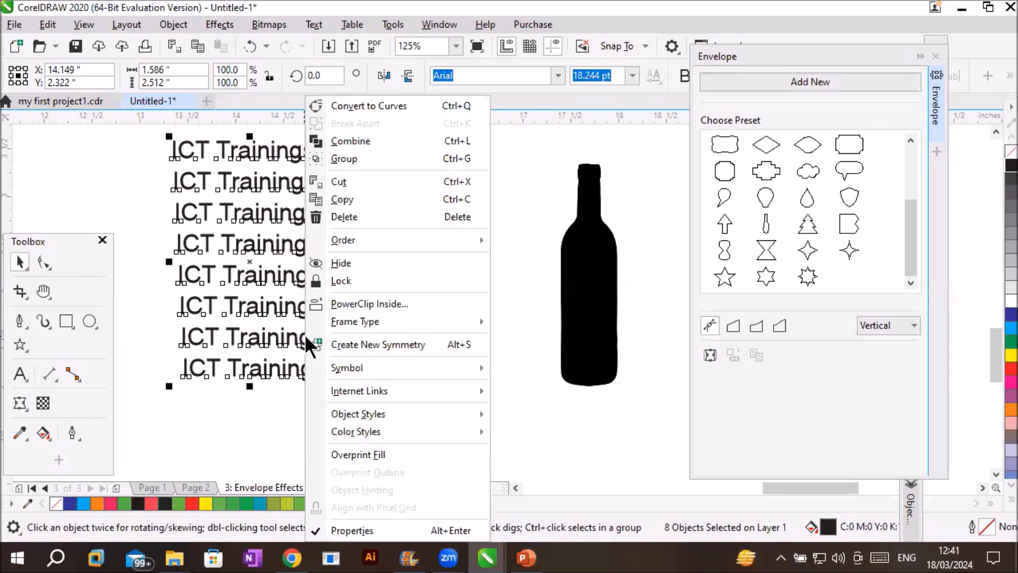
click(358, 159)
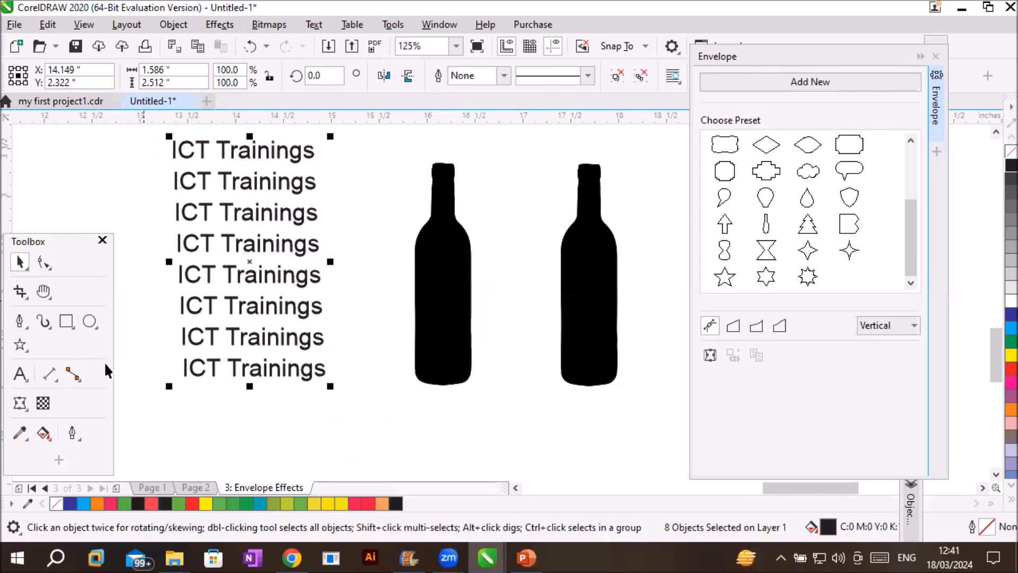
Step: Create an envelope on the grouped text from the shape of the traced bottle nearest to it
click(18, 401)
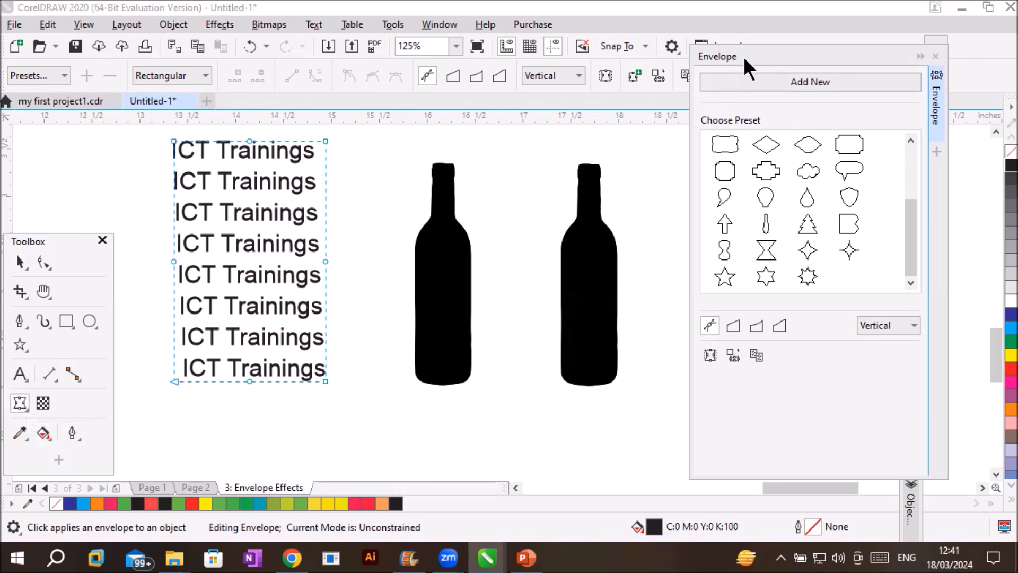
drag(743, 56, 766, 160)
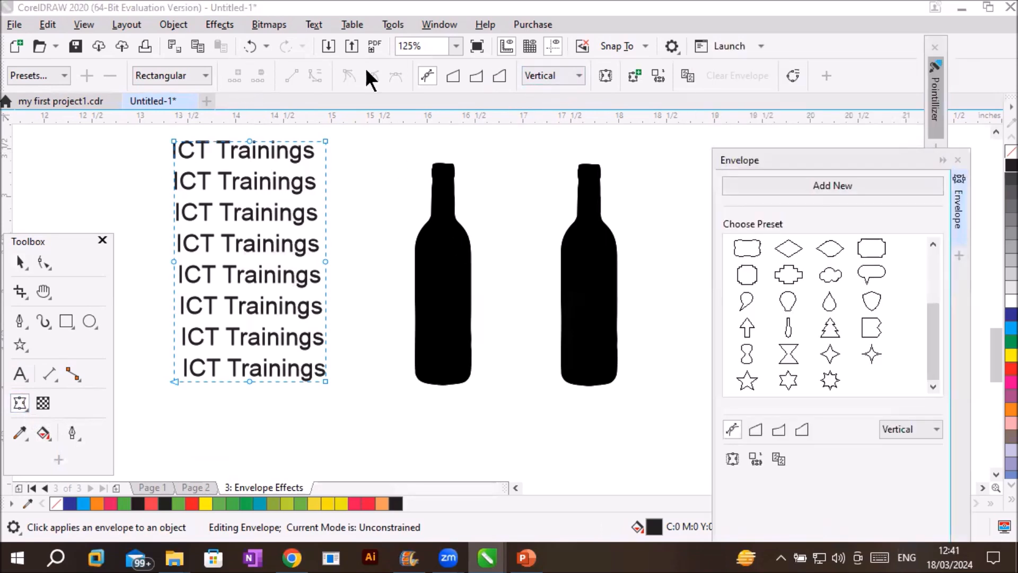
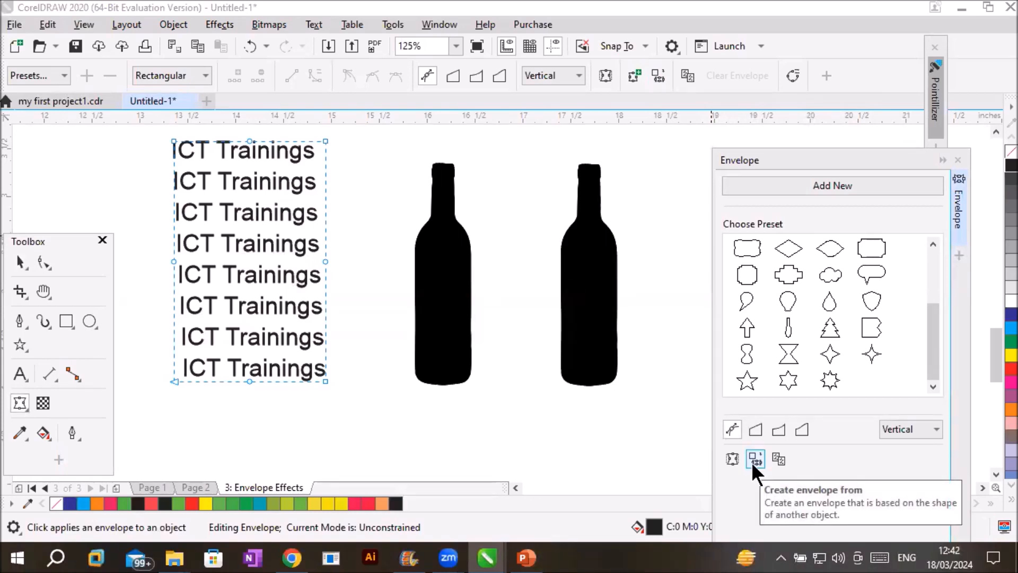
click(657, 78)
click(441, 254)
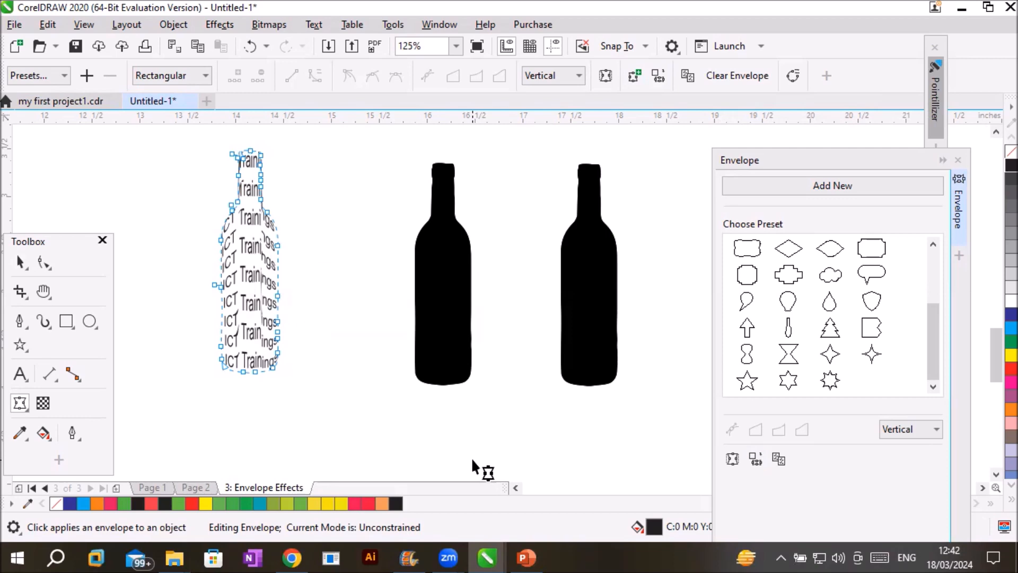
Step: Move the bottle-shaped text right beside the nearest black bottle and examine how well its outline matches the bottle
click(19, 262)
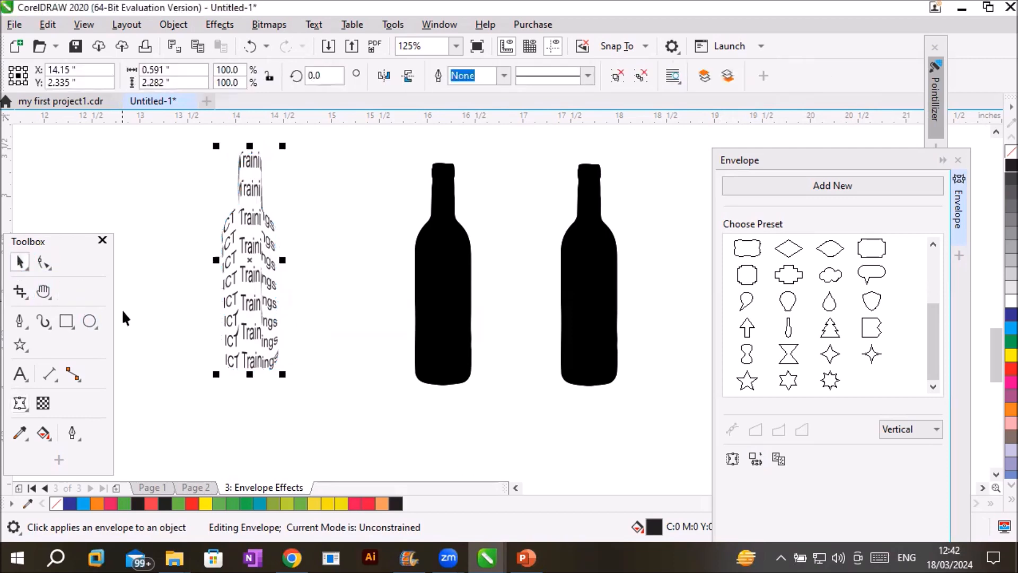
click(176, 373)
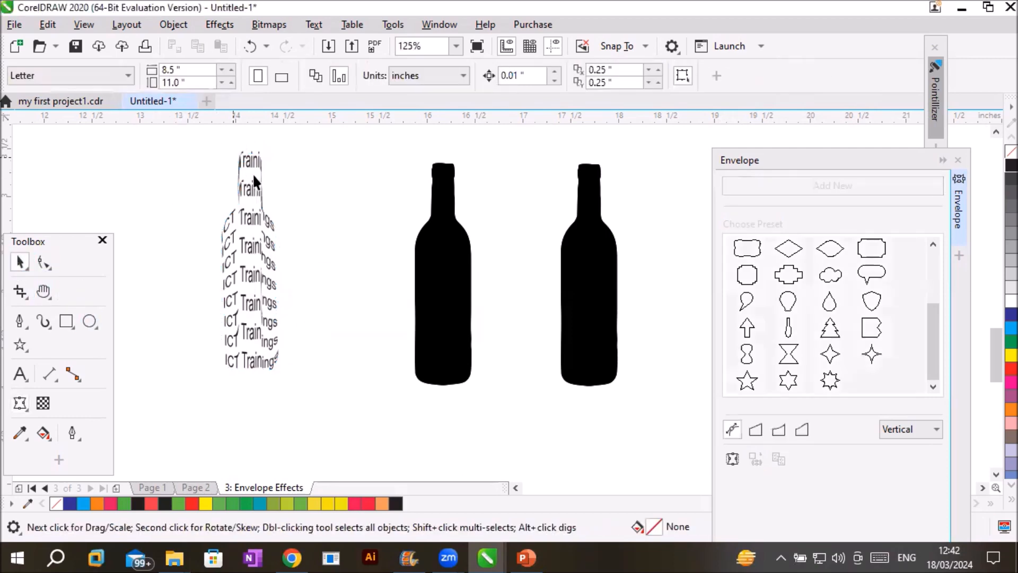
click(240, 214)
drag(240, 215, 354, 237)
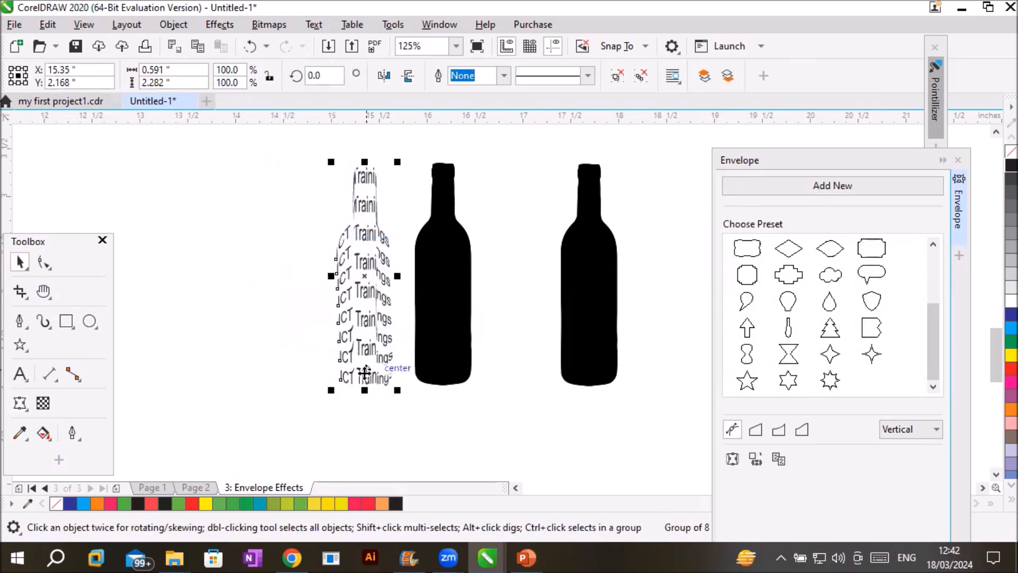
click(363, 425)
scroll(367, 294, up, 2)
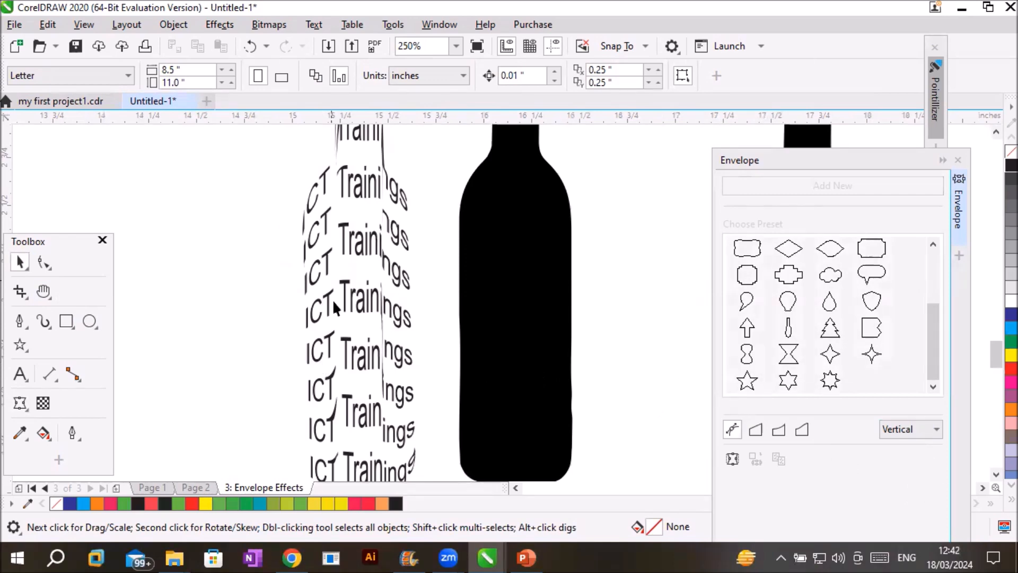
click(994, 131)
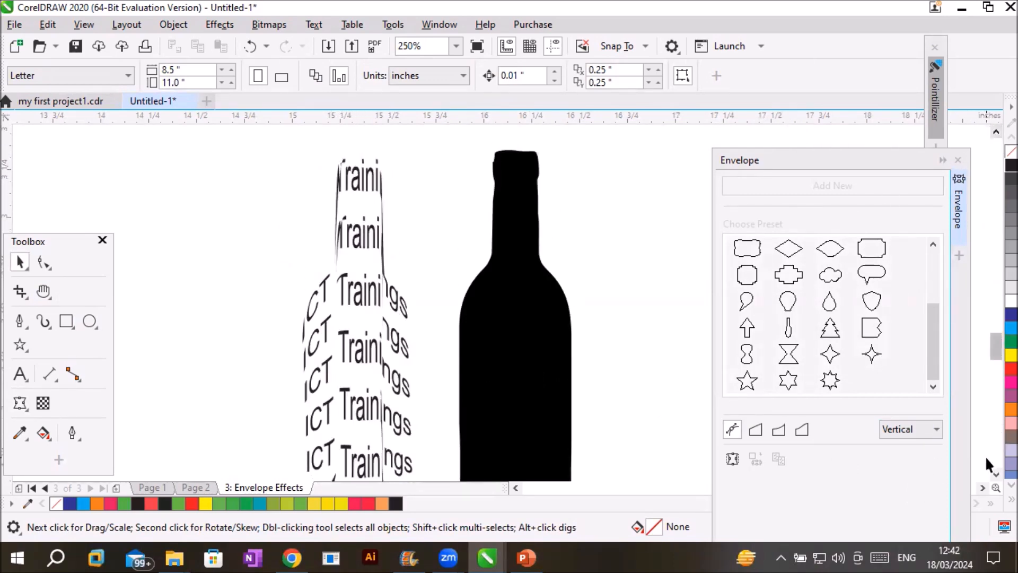
click(996, 473)
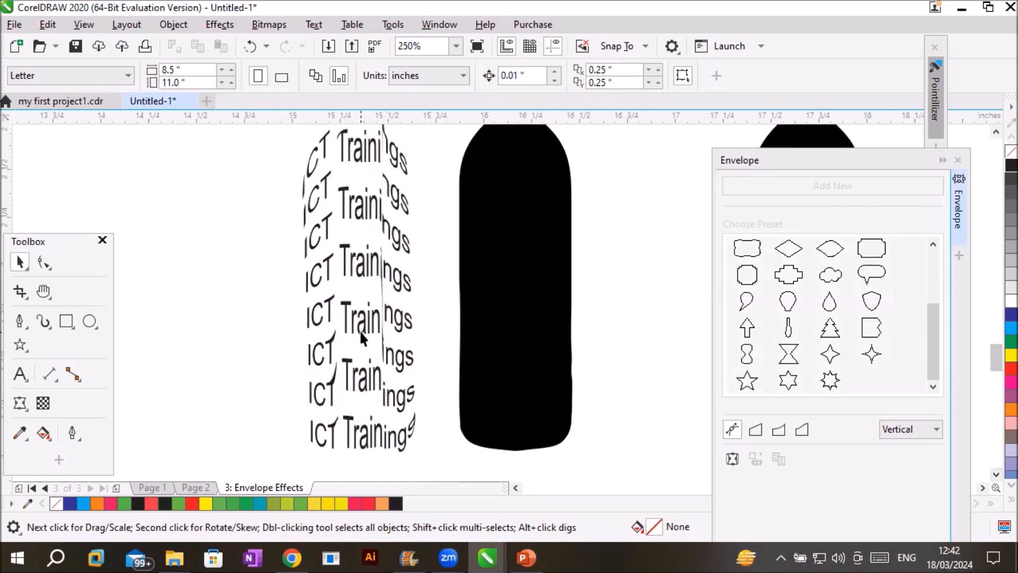
Step: Move the bottle-shaped text away from the black bottles, to about X 14.22 inches
drag(359, 326, 140, 326)
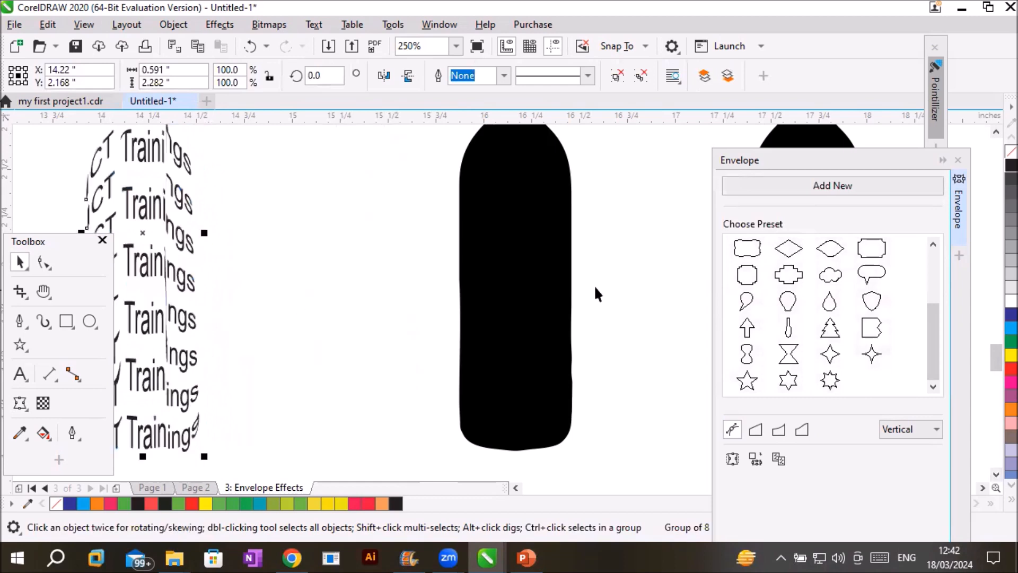
click(996, 131)
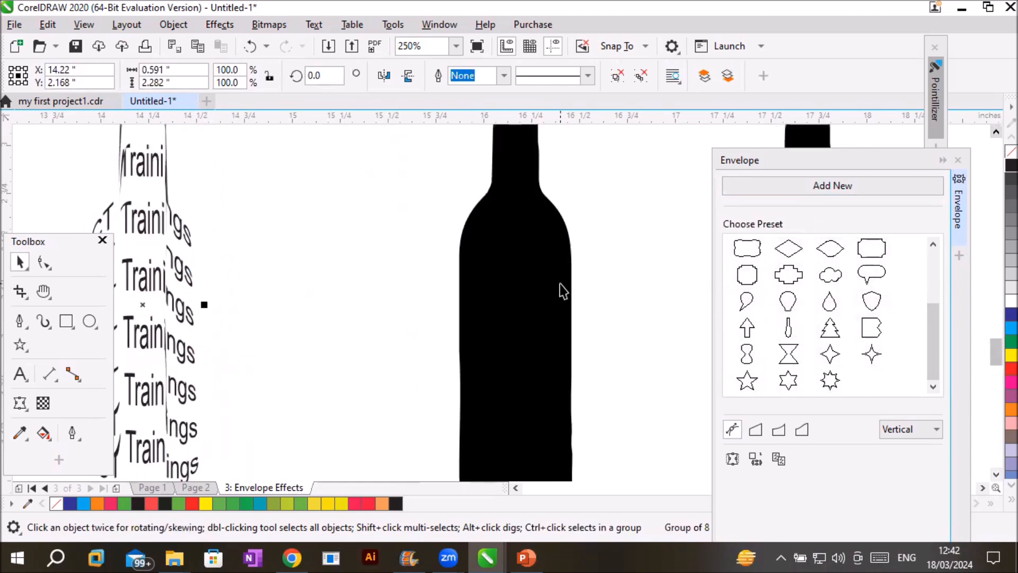
scroll(563, 290, down, 1)
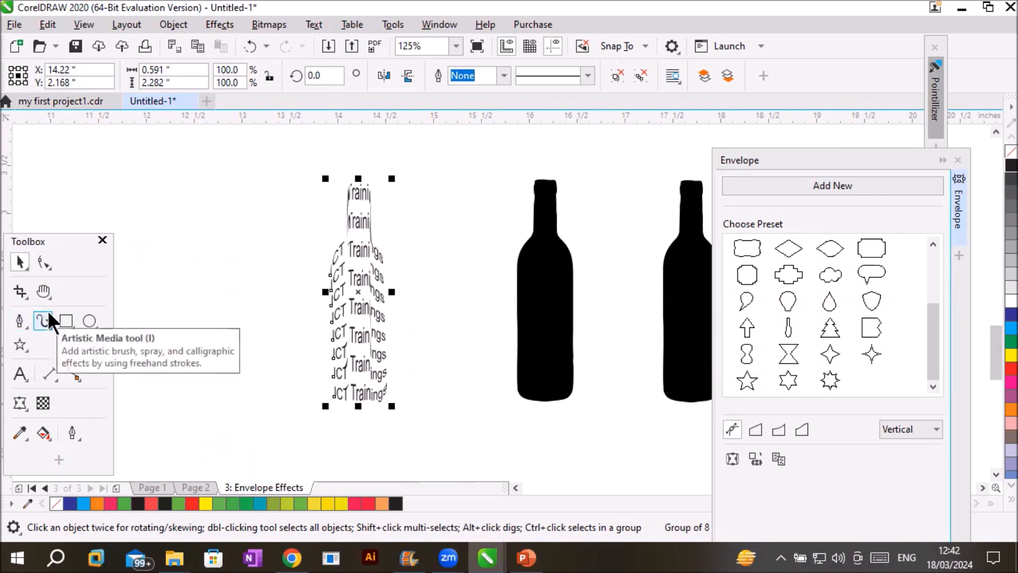
Step: Draw a nearly horizontal Pen tool line about 1.375 inches long across the first black bottle where neck meets shoulders
click(17, 323)
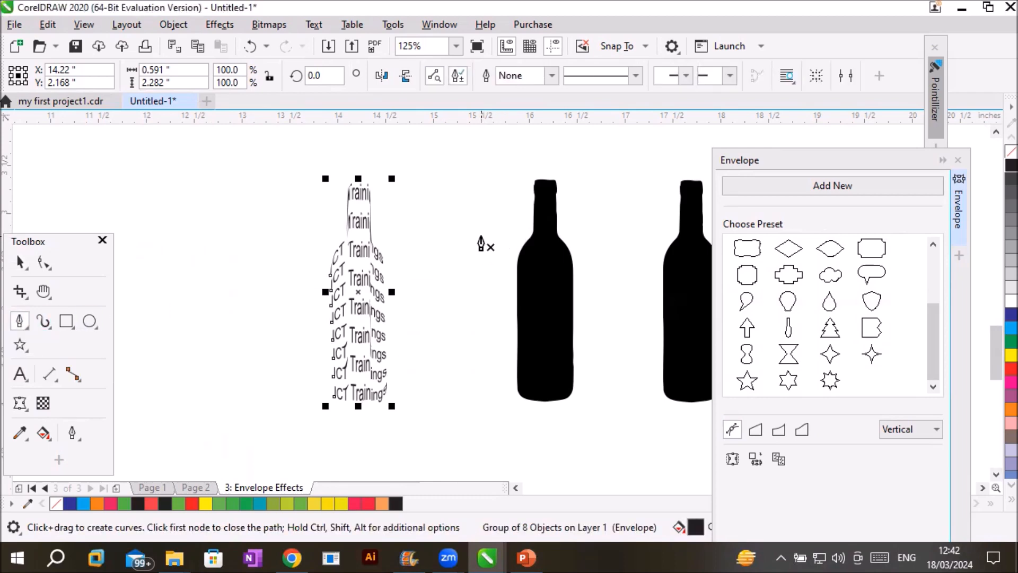
click(481, 237)
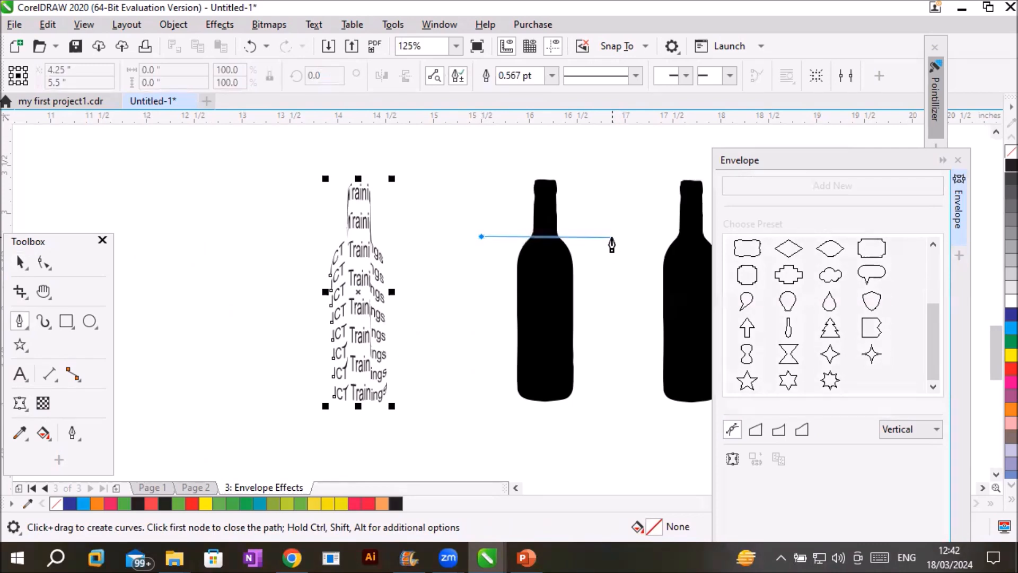
click(612, 237)
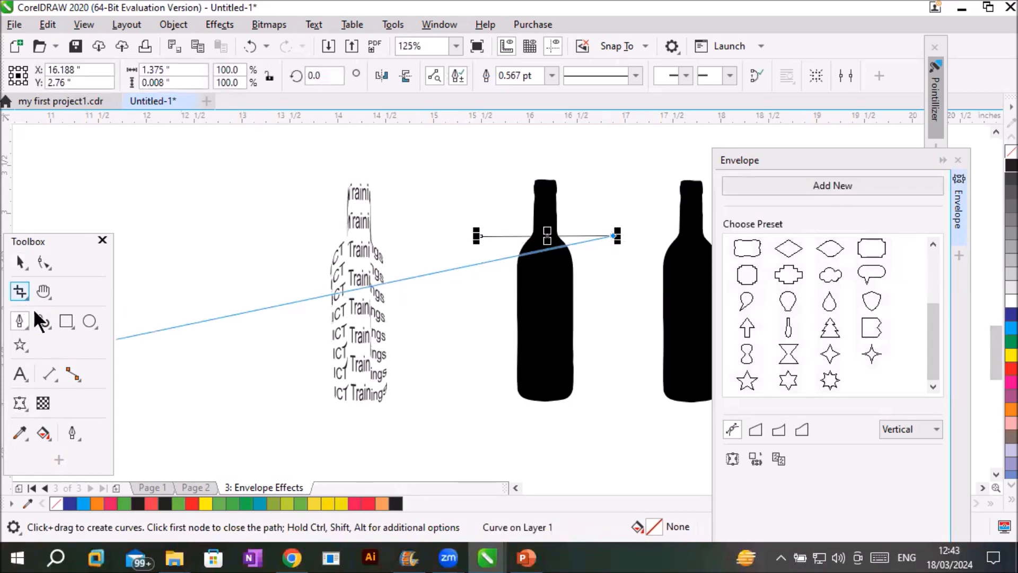
key(Escape)
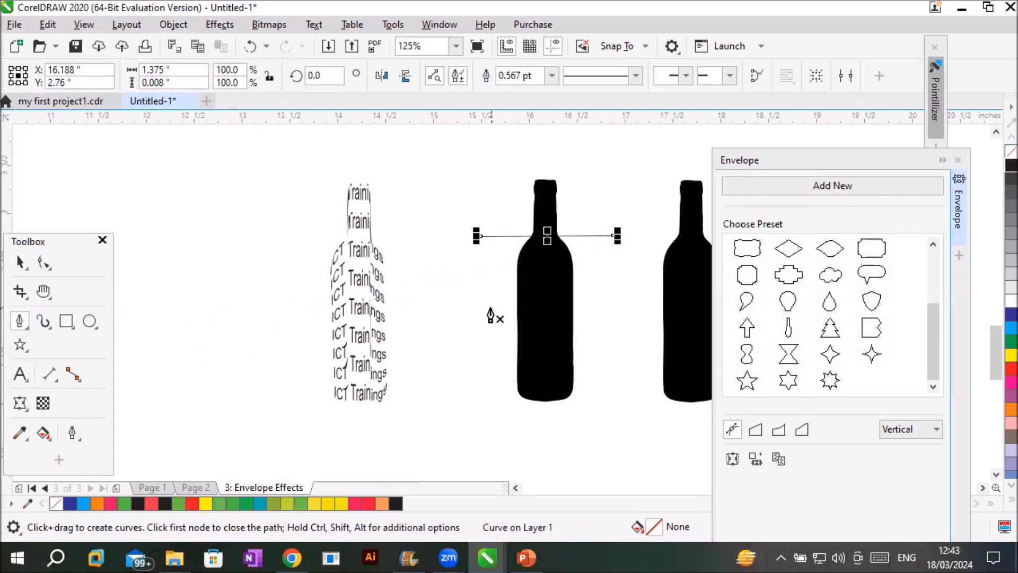
Step: Add artistic text beside the enveloped text on five separate lines: "Is", "This", "bottle", "of", "Pepsi"
click(20, 374)
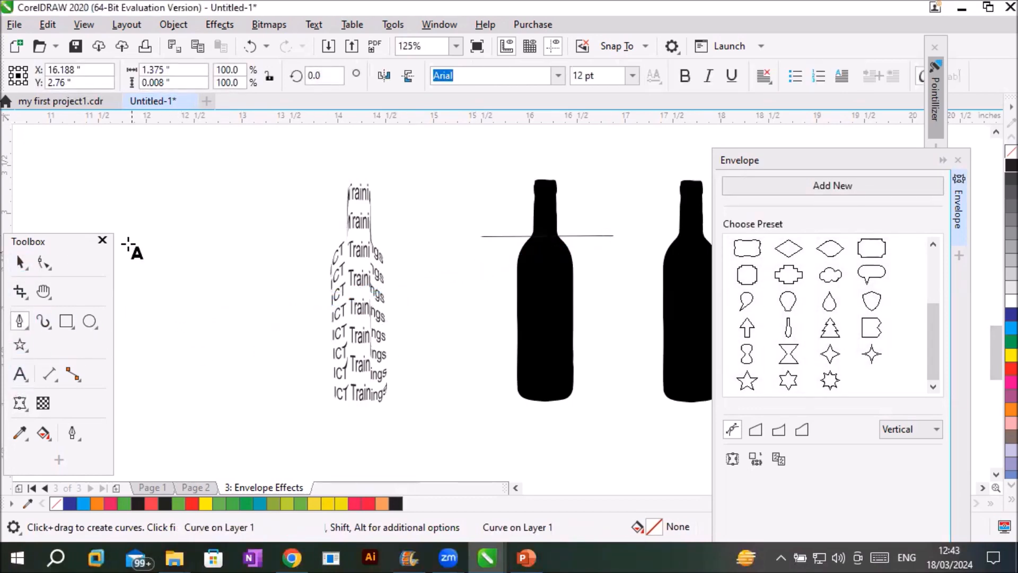
click(155, 218)
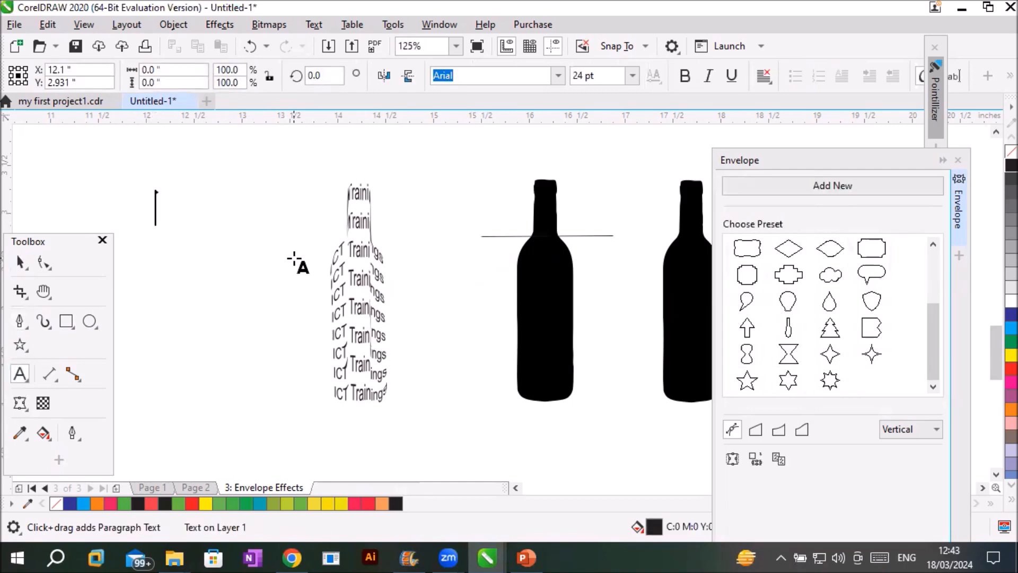
text(Is)
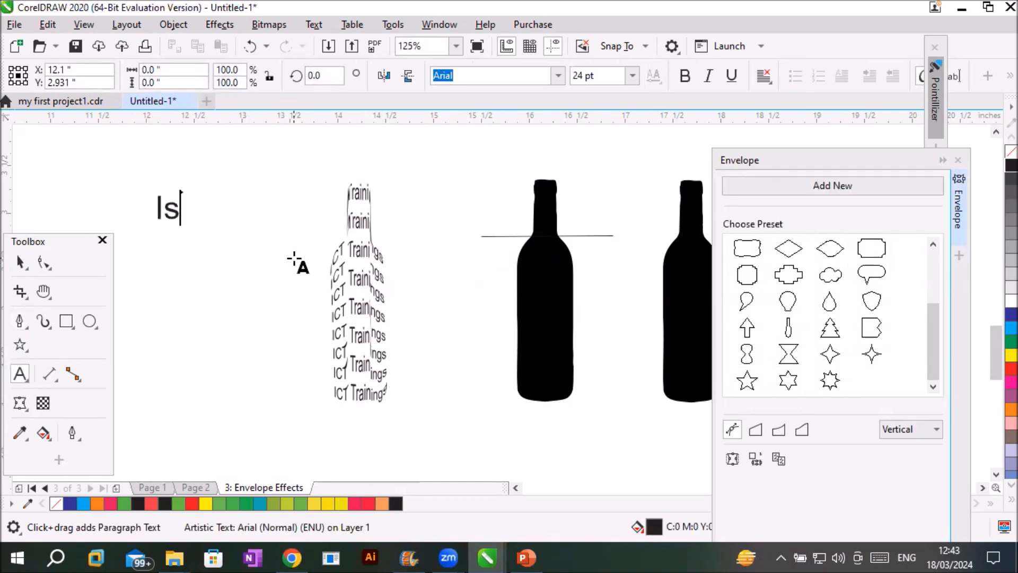
key(Return)
text(This)
key(Return)
text(bottle)
key(Return)
text(of)
key(Return)
text(Pepsi)
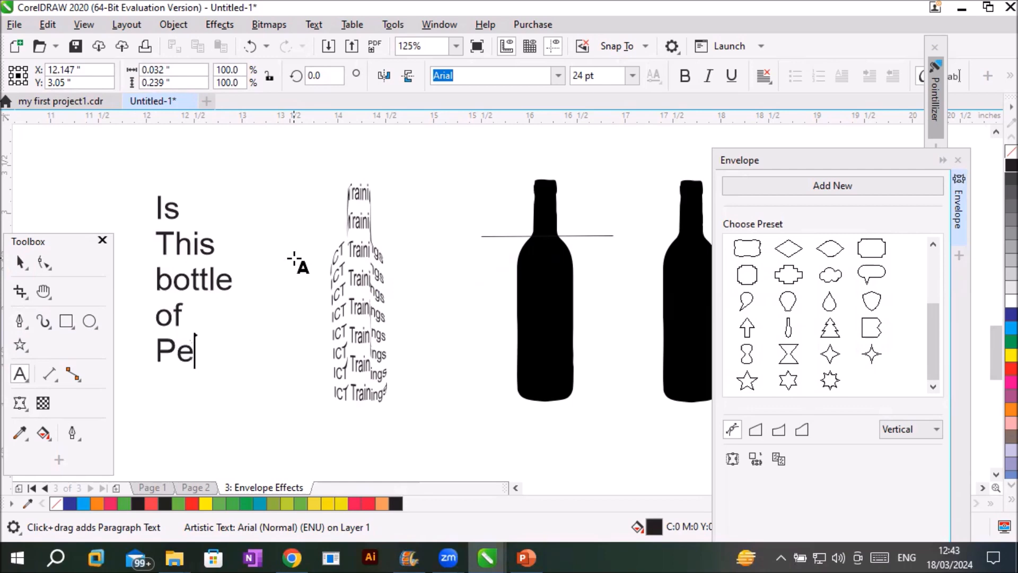
click(16, 262)
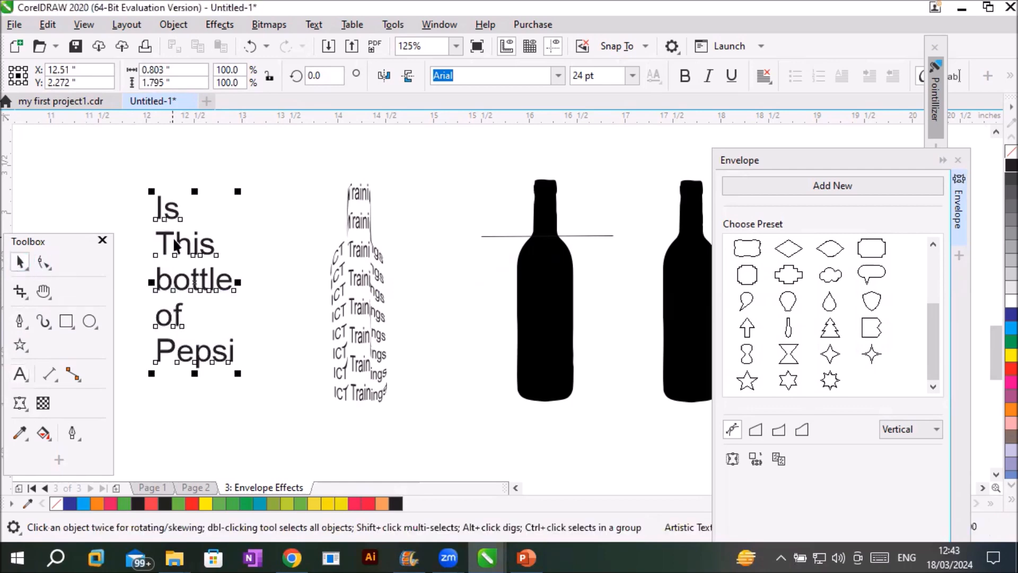
Step: Shift the five-line text up slightly, break it apart into separate lines, and check that each word selects individually
mouse_move(186, 246)
mouse_down()
mouse_move(196, 203)
mouse_move(191, 238)
mouse_up()
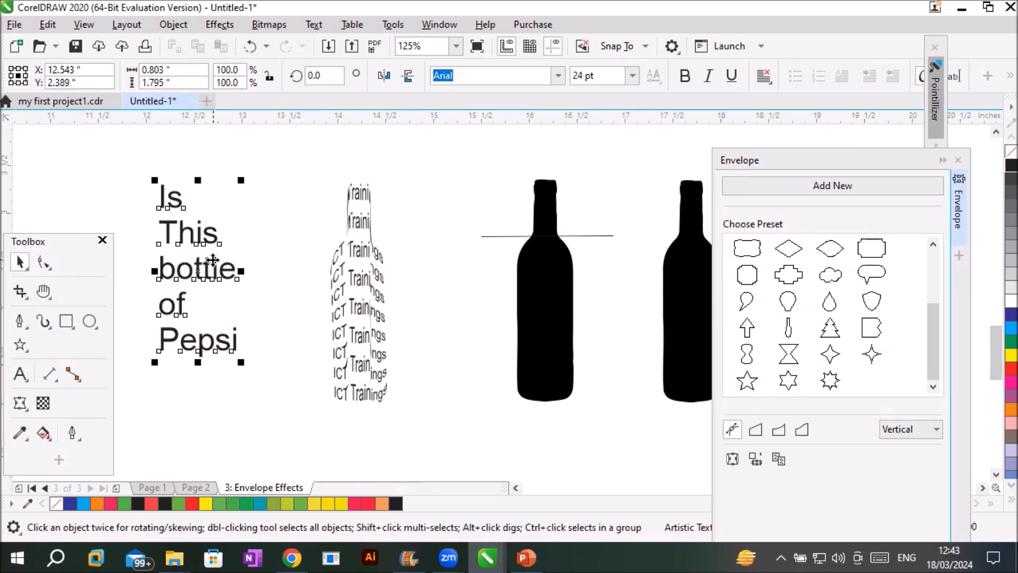
right_click(202, 236)
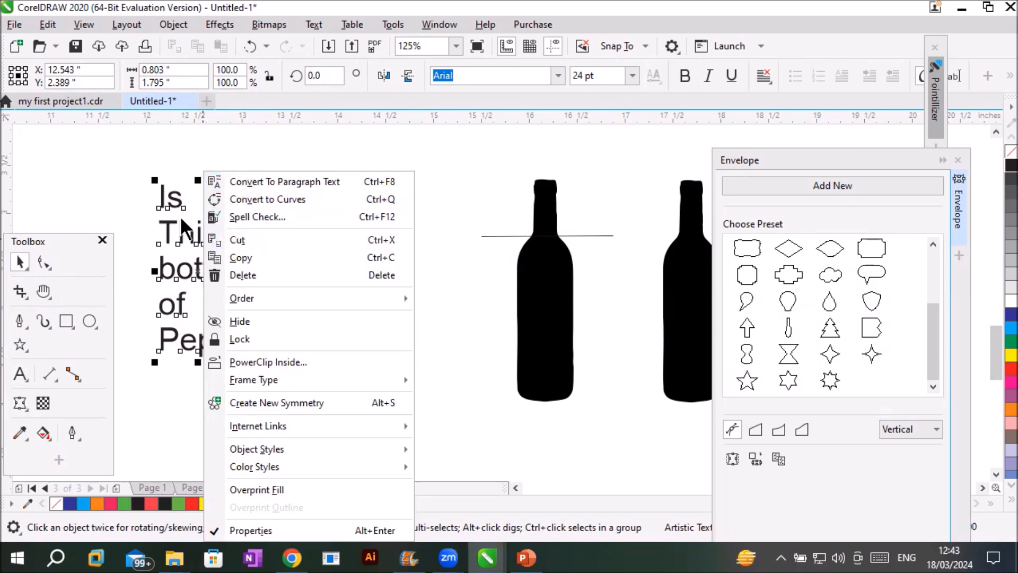
click(169, 21)
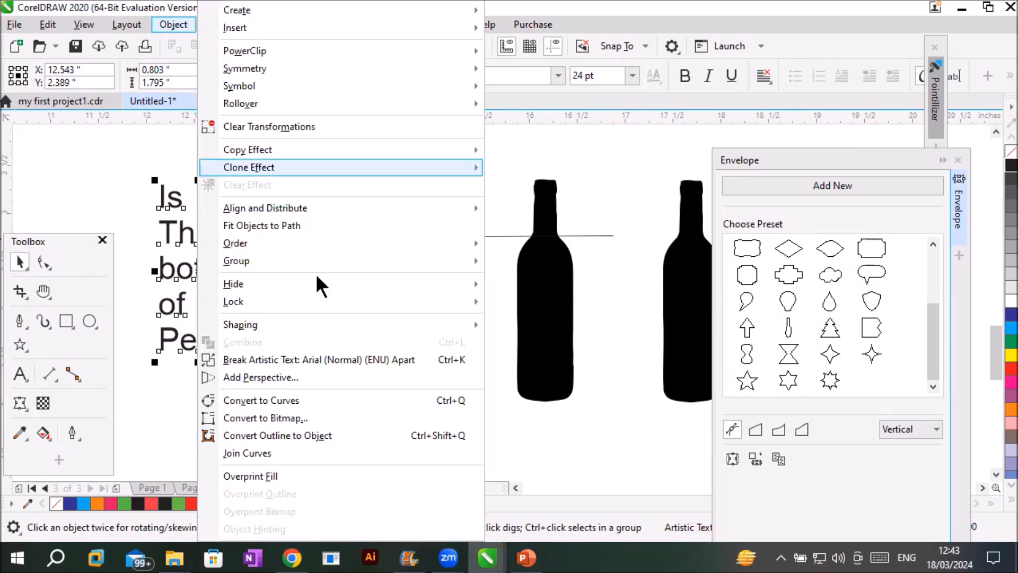
click(460, 361)
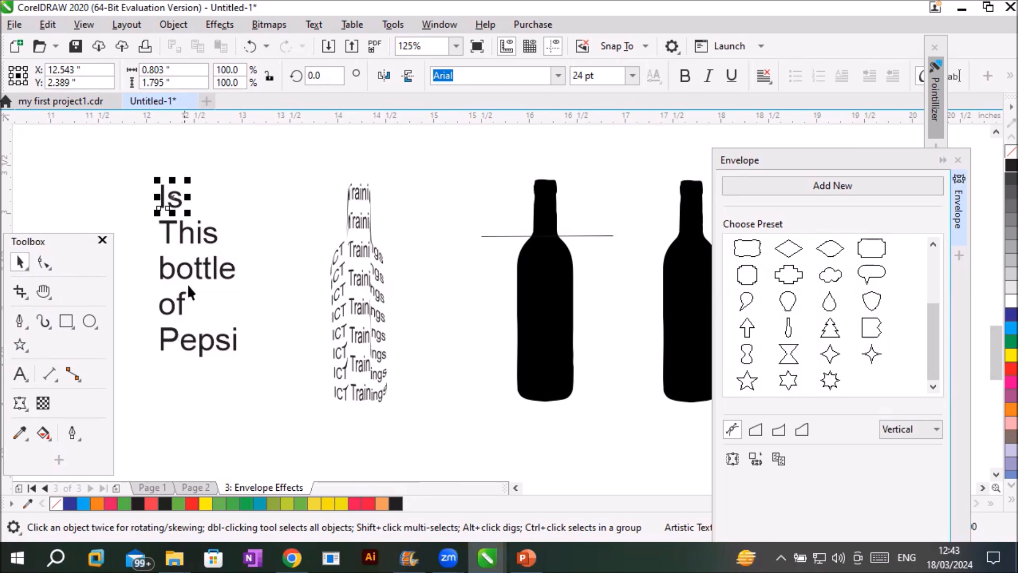
click(208, 239)
click(204, 273)
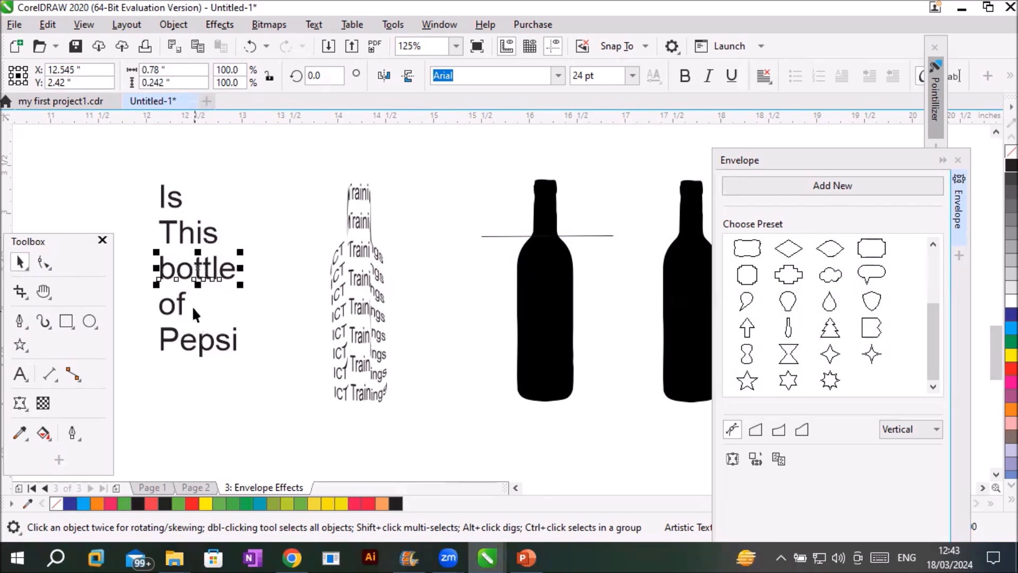
click(183, 301)
drag(128, 171, 258, 377)
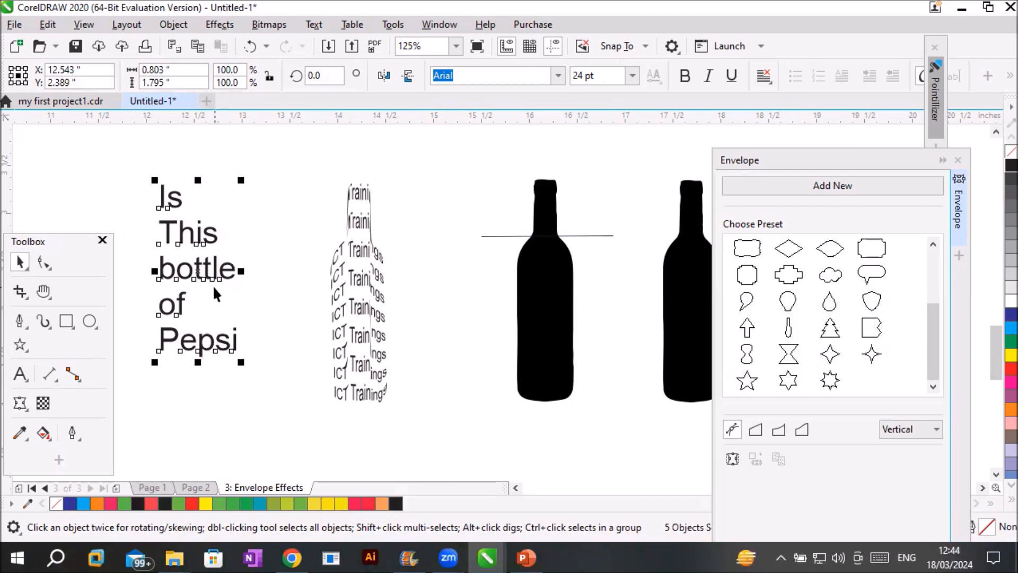
click(160, 70)
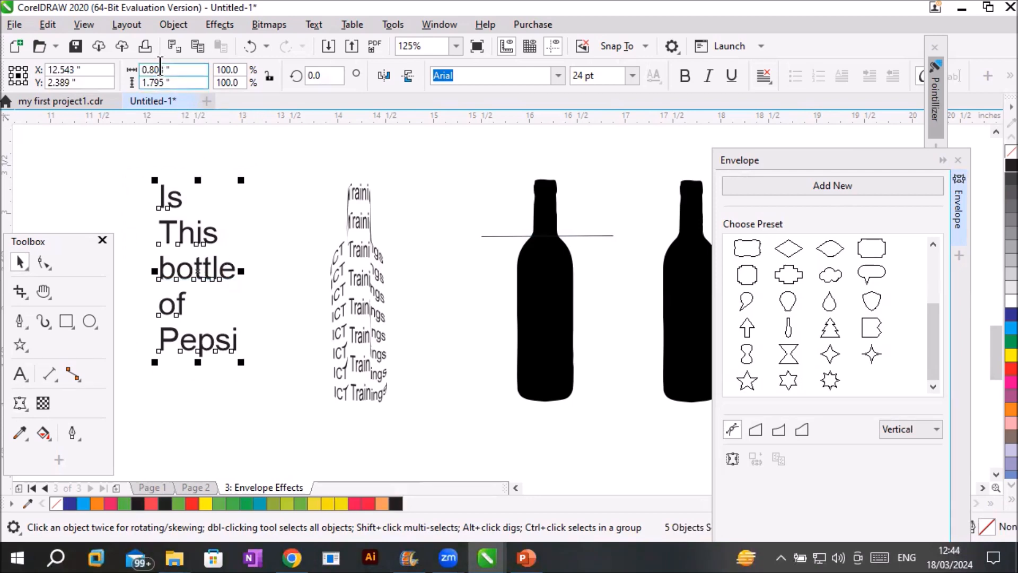
click(164, 25)
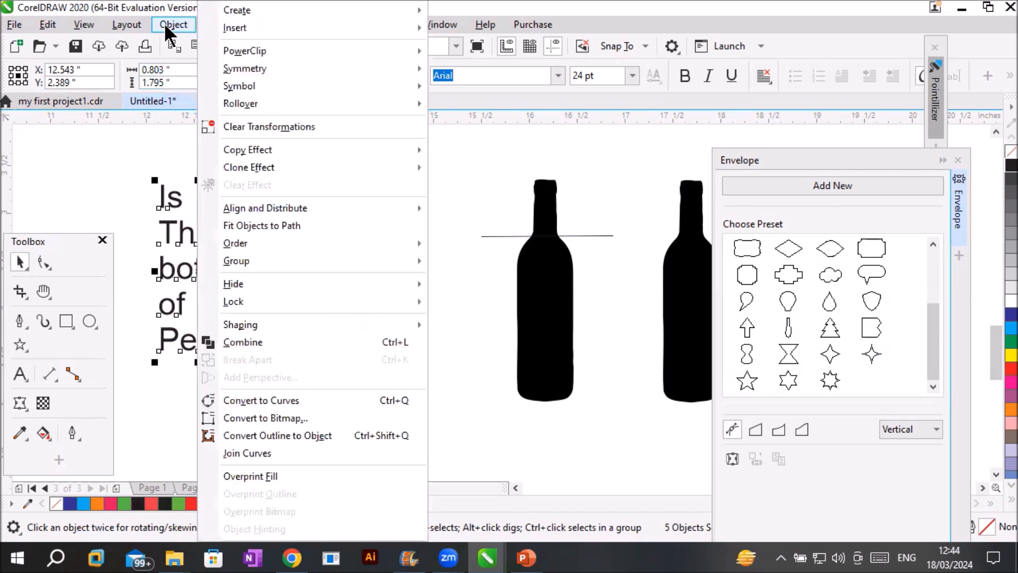
click(116, 155)
click(273, 172)
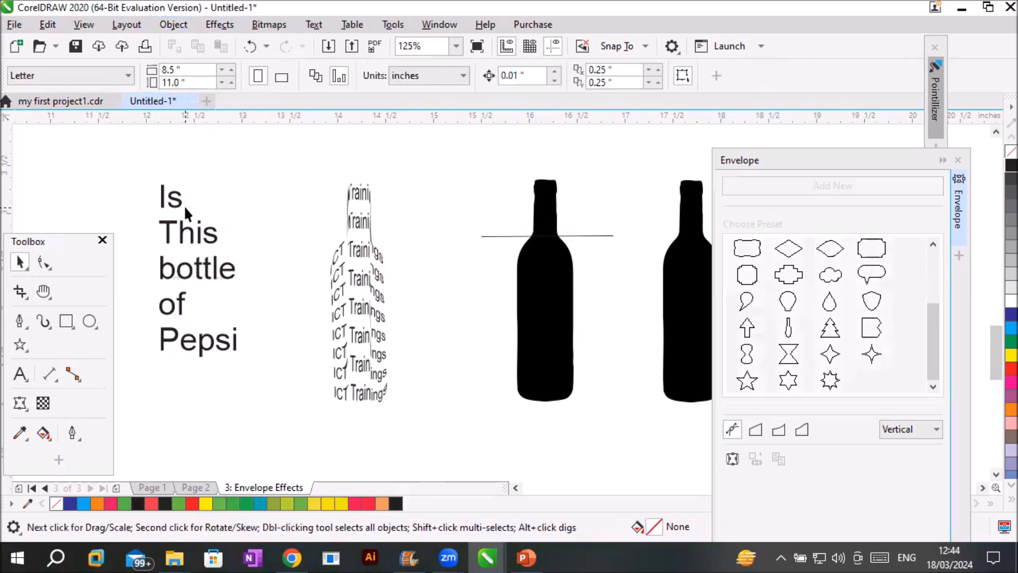
Step: Break the word "bottle" apart into individual letters, check that they select separately, and undo the break
click(177, 200)
click(214, 241)
click(166, 270)
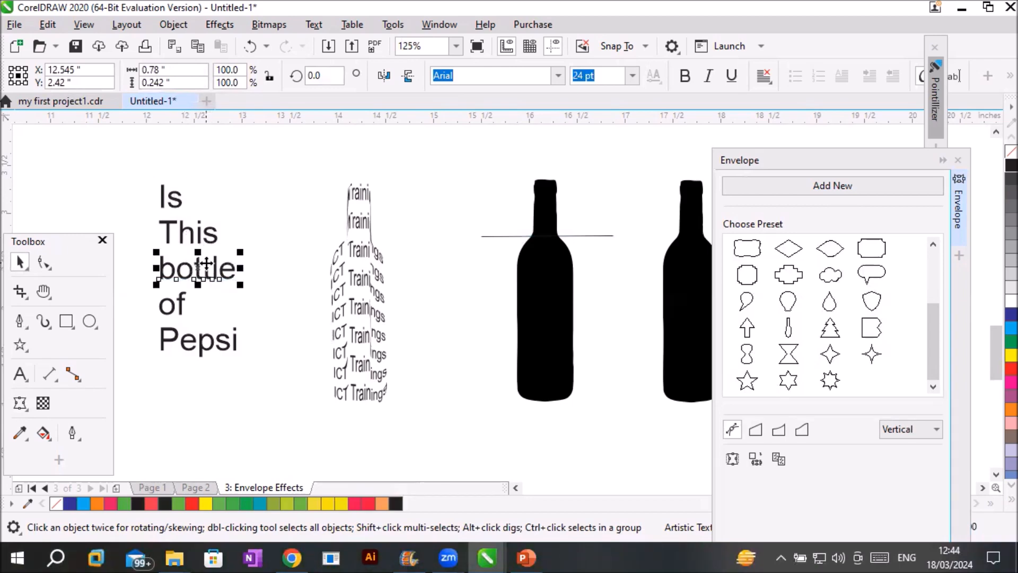
key(ctrl+k)
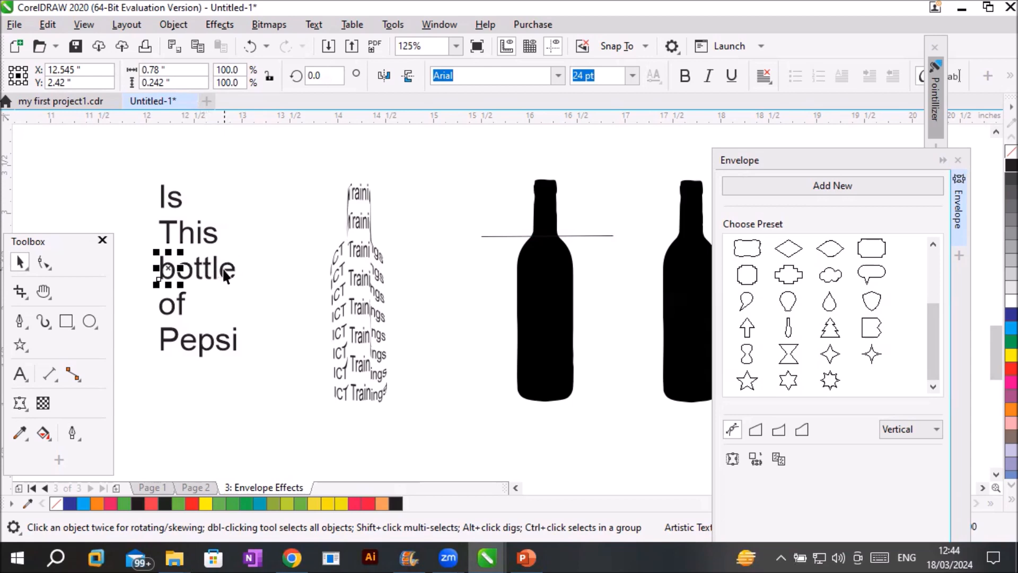
click(225, 271)
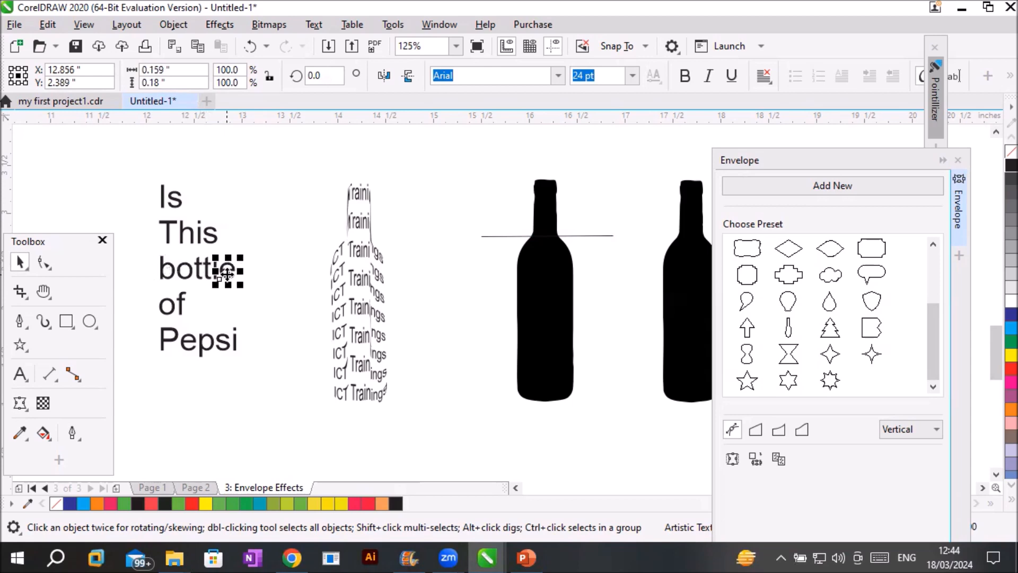
click(199, 271)
click(181, 276)
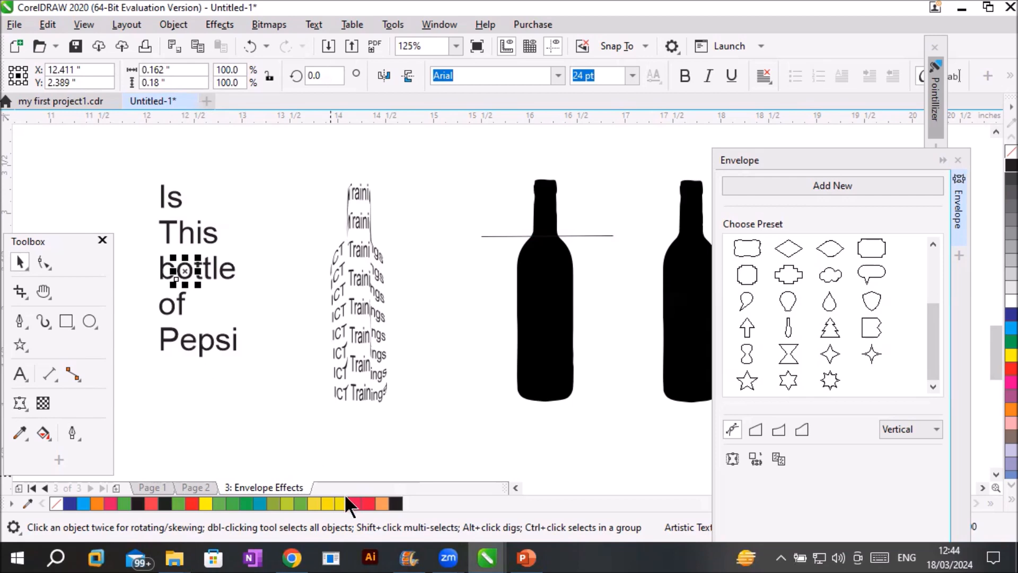
key(ctrl+z)
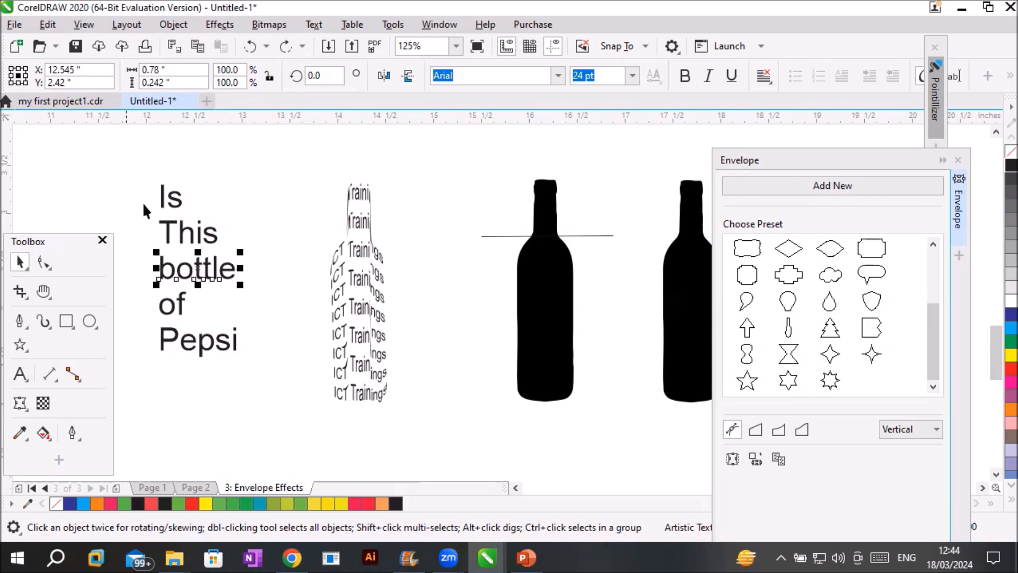
Step: Set the outline width of the line across the first black bottle's neck to 4.0 pt
click(171, 201)
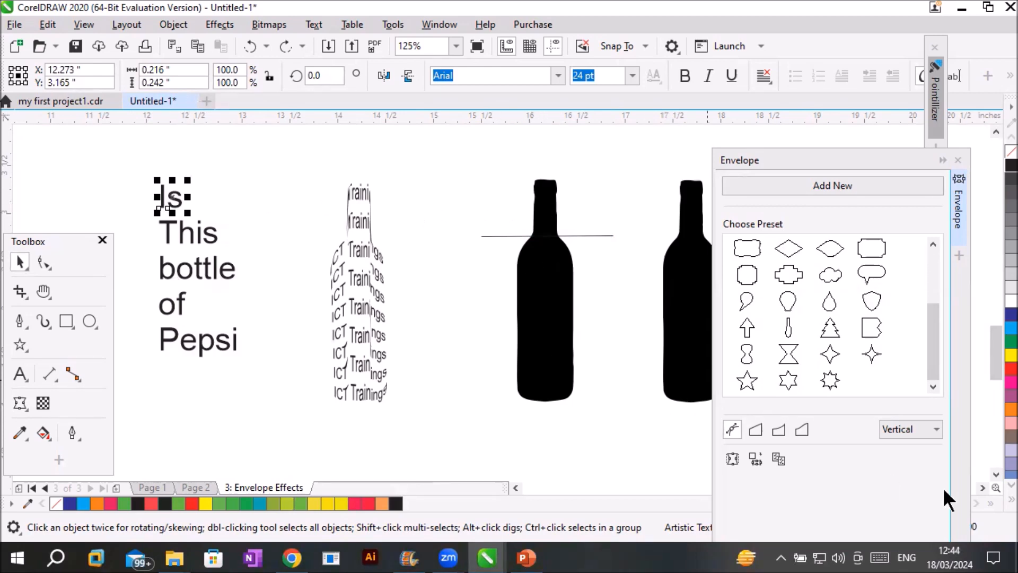
click(982, 486)
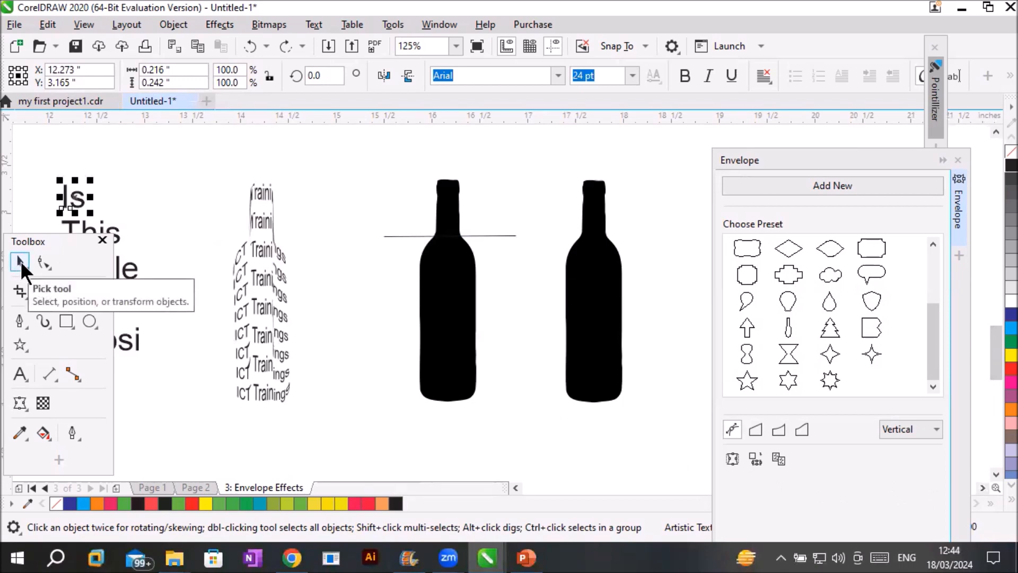
click(417, 235)
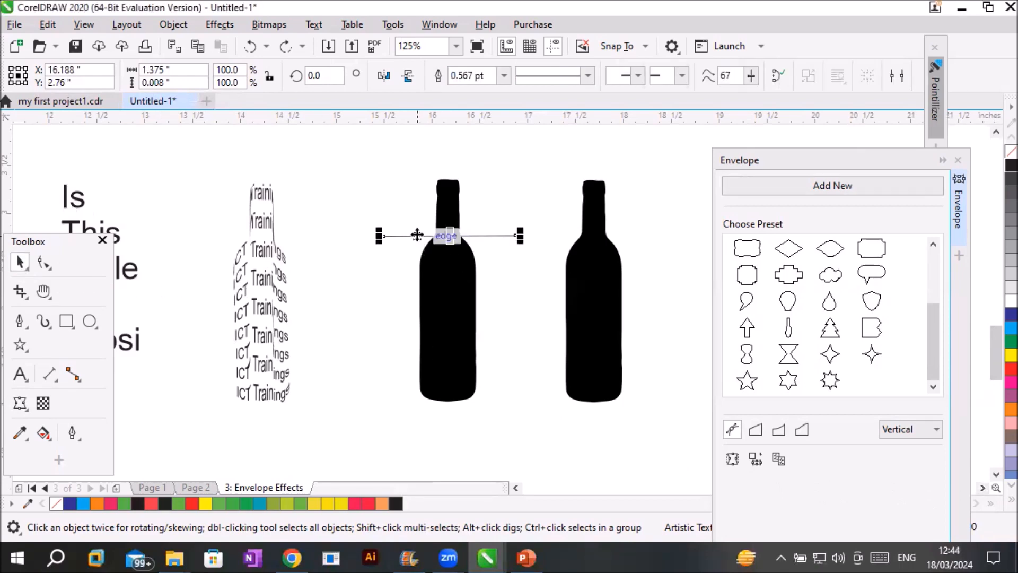
click(503, 74)
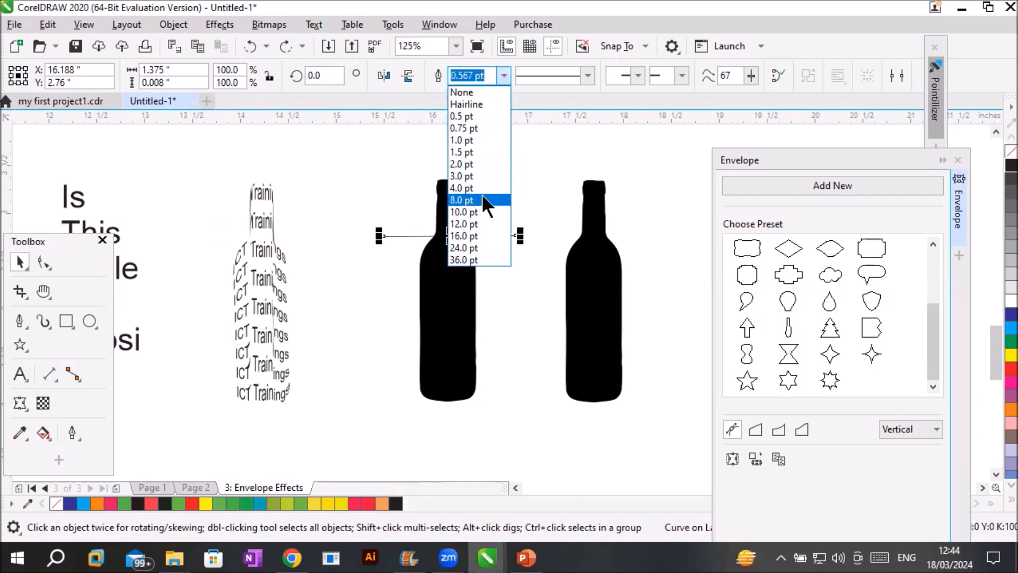
click(482, 200)
click(502, 76)
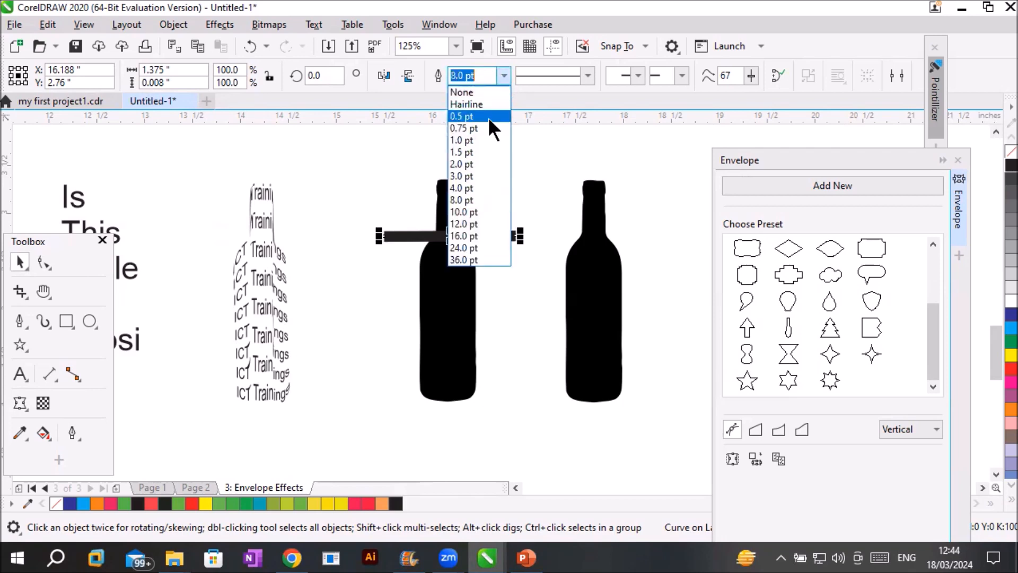
click(476, 188)
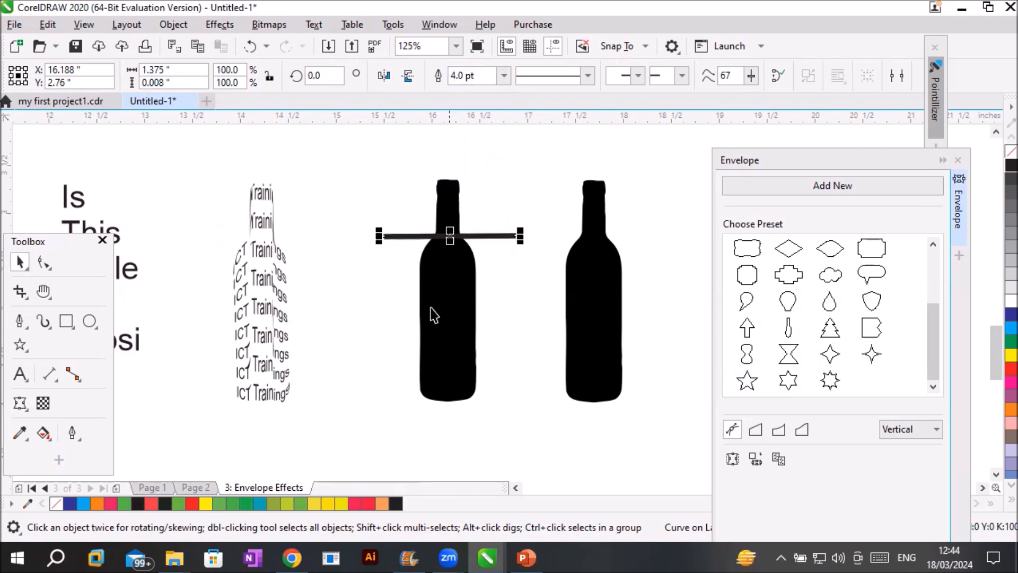
Step: Place four copies of the thick line down the first bottle's body, from about Y 2.275 to about Y 1.173 inches
drag(407, 236, 406, 284)
drag(407, 287, 409, 283)
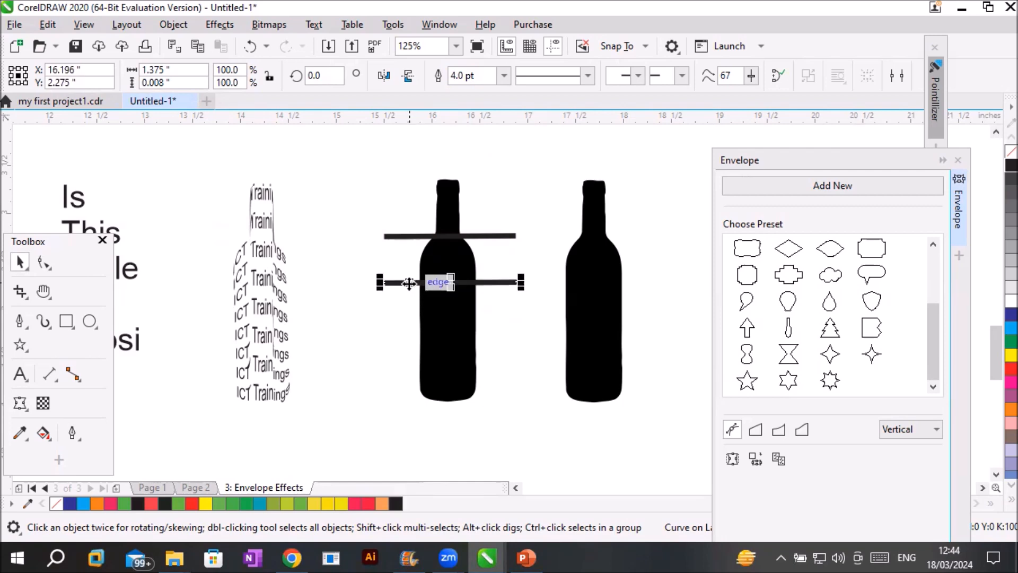
drag(71, 239, 52, 309)
drag(454, 268, 415, 329)
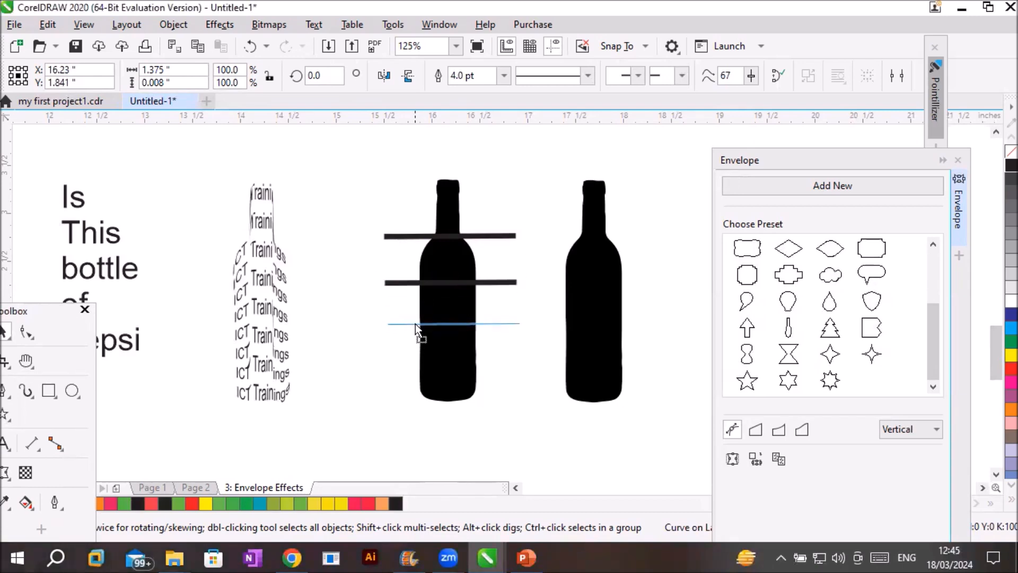
drag(415, 324, 414, 390)
right_click(419, 317)
right_click(413, 356)
right_click(413, 390)
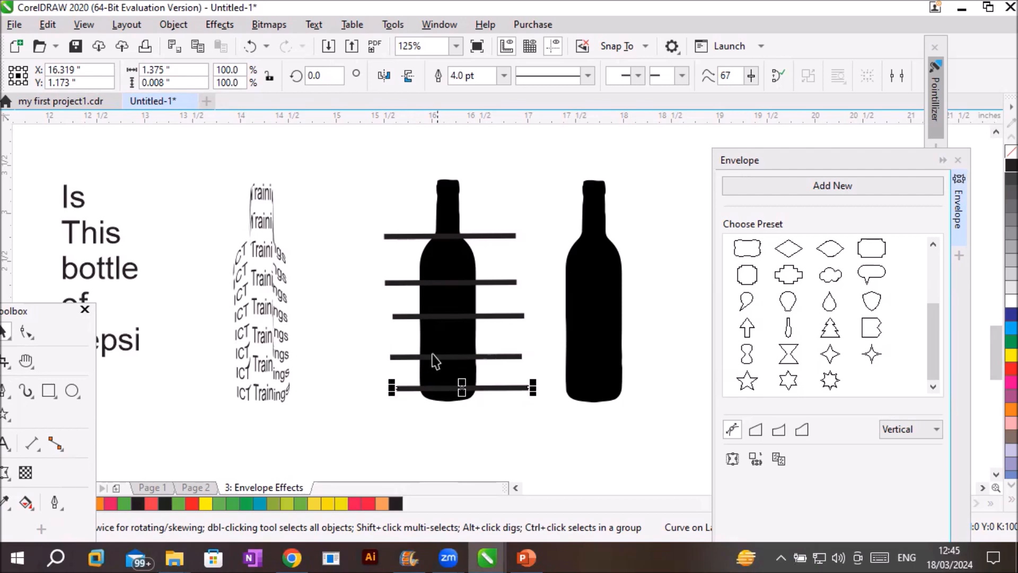
Step: Delete the lowest line and cut the four remaining lines out of the first bottle with Back Minus Front
drag(362, 218, 538, 409)
drag(357, 224, 534, 380)
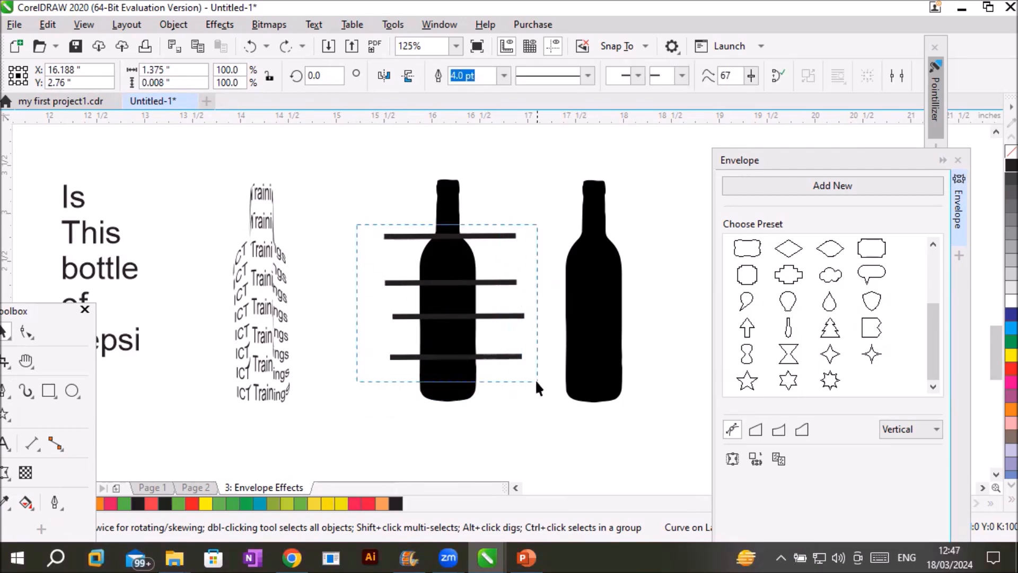
drag(355, 160, 536, 413)
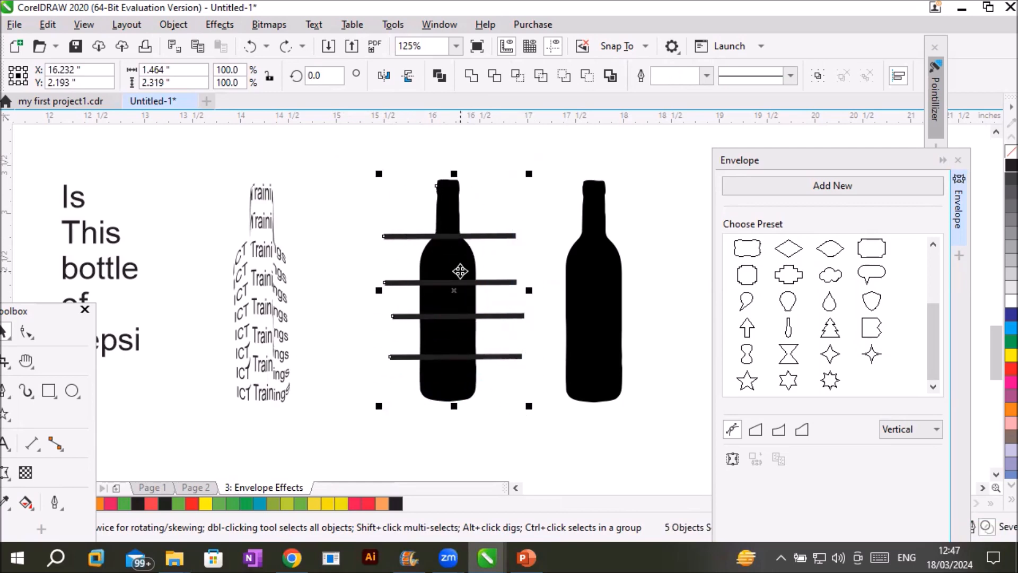
click(586, 79)
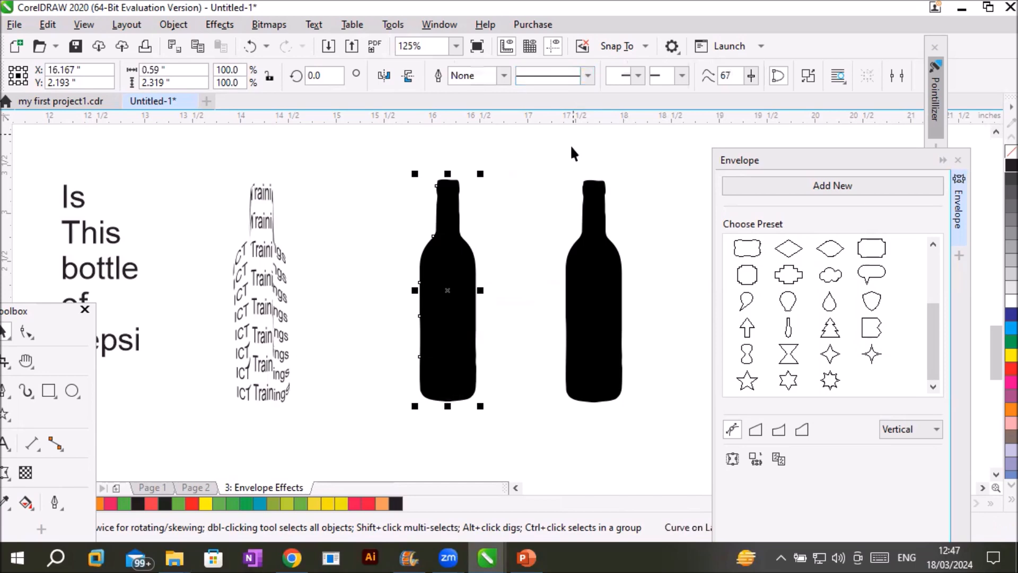
Step: Break the cut bottle curve apart into separate pieces and deselect them
click(501, 167)
right_click(447, 201)
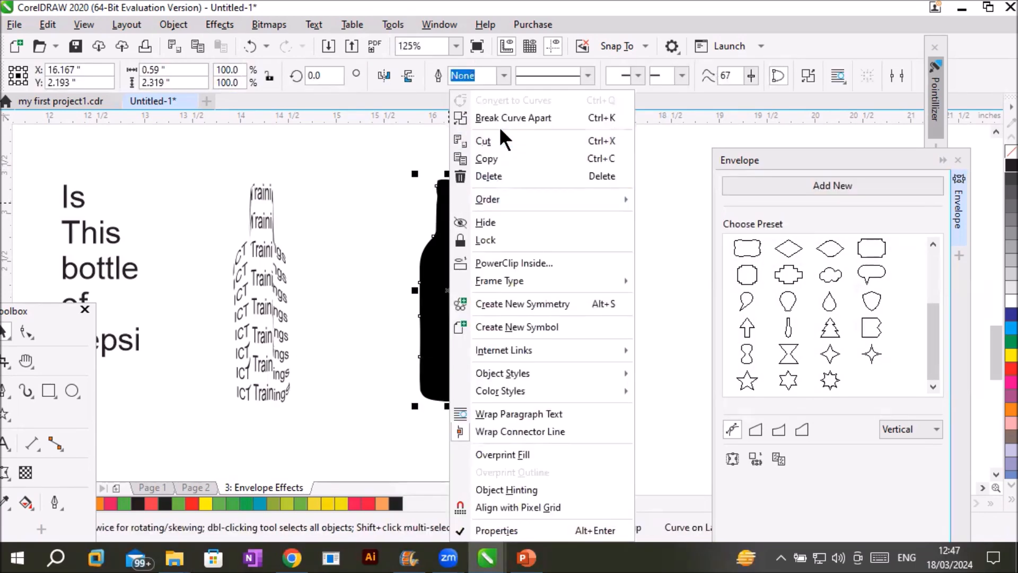
click(511, 117)
click(468, 192)
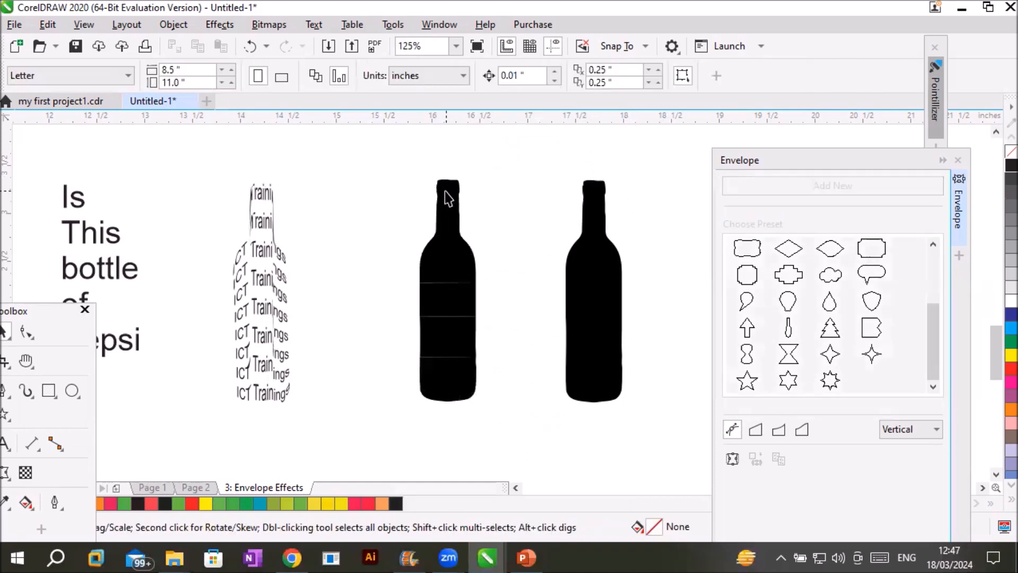
Step: Examine the cut bottle's pieces from neck to base by selecting each one individually
click(447, 191)
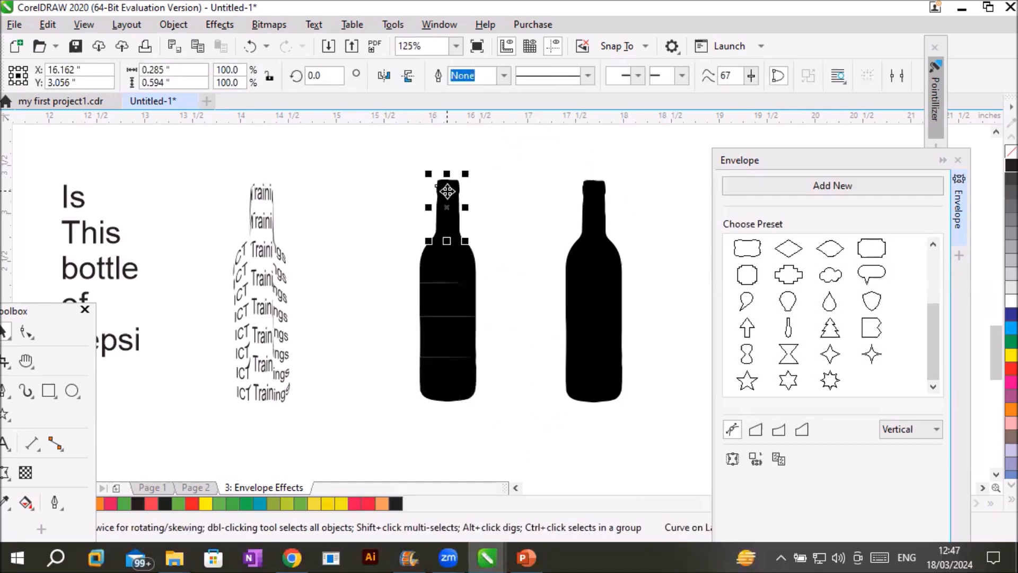
click(448, 260)
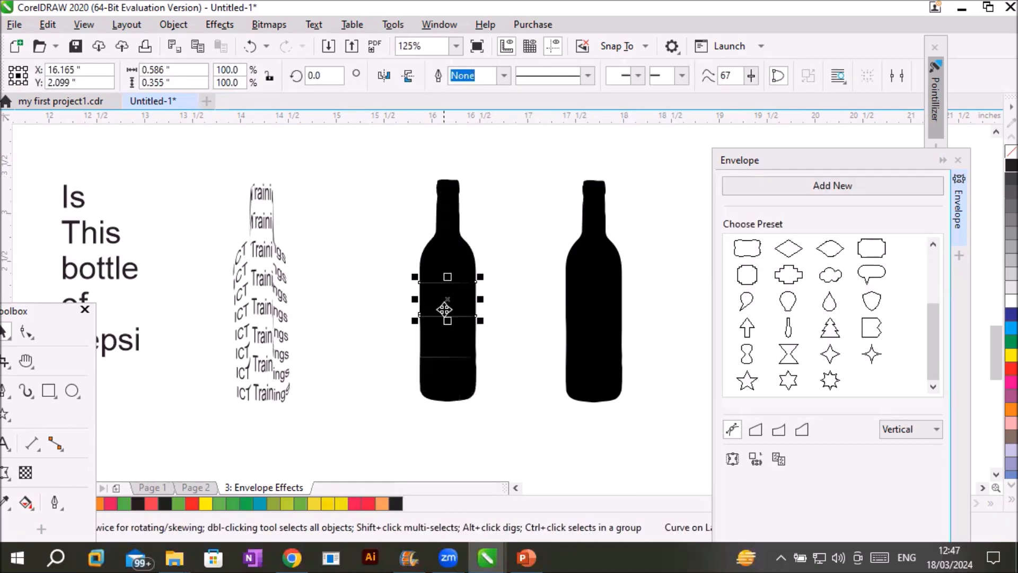
click(452, 353)
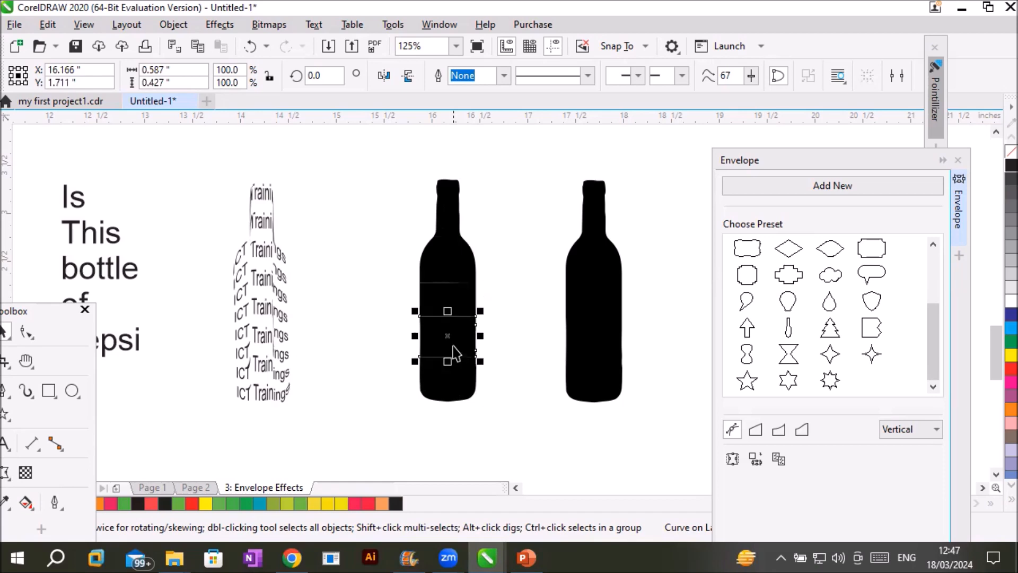
click(445, 393)
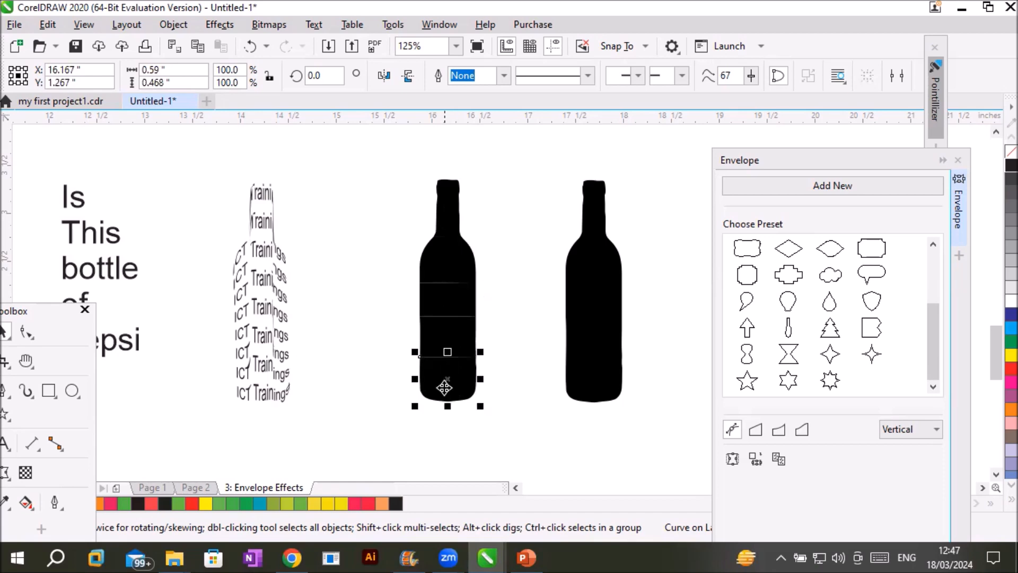
click(450, 197)
click(445, 263)
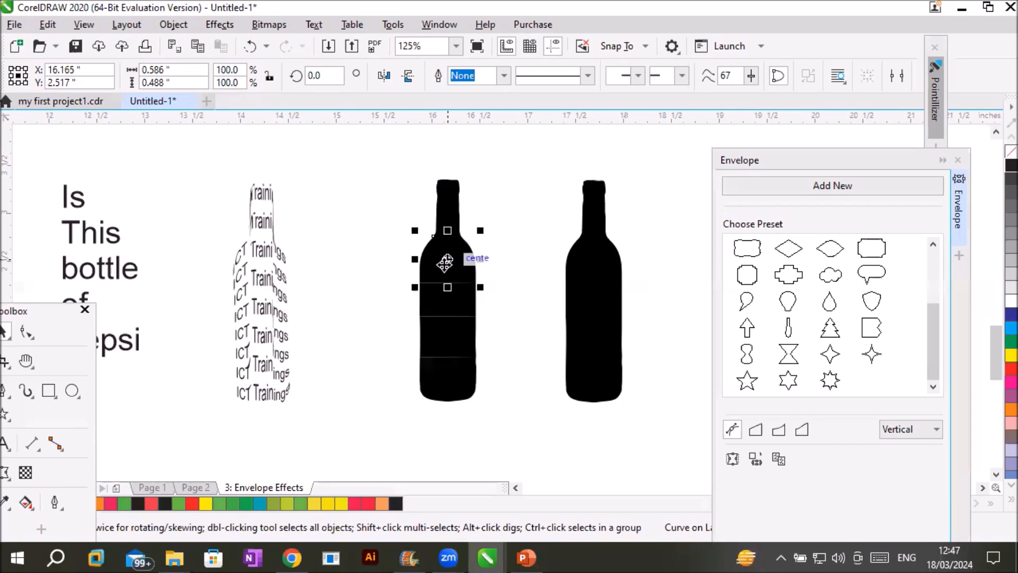
click(448, 304)
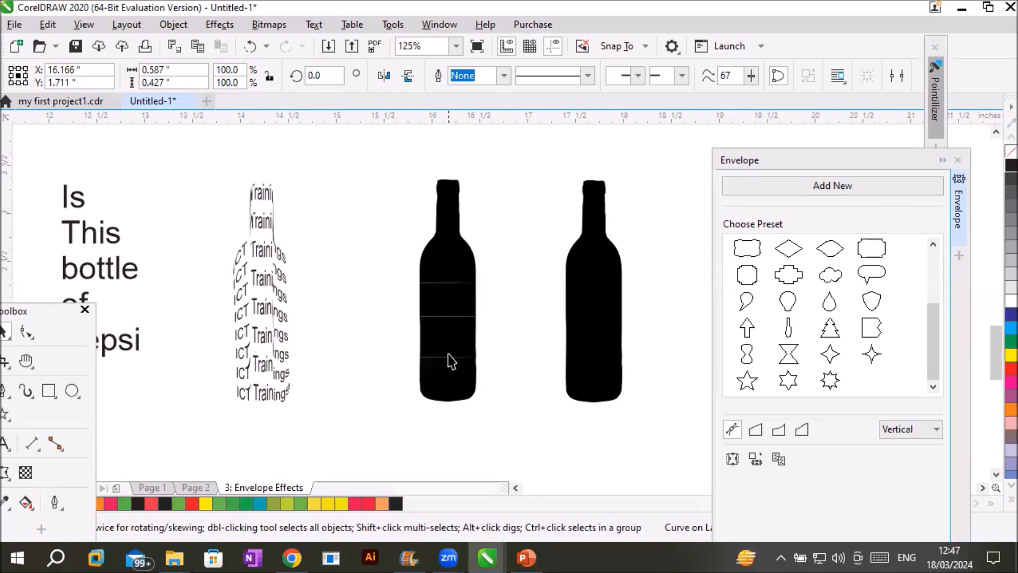
click(448, 391)
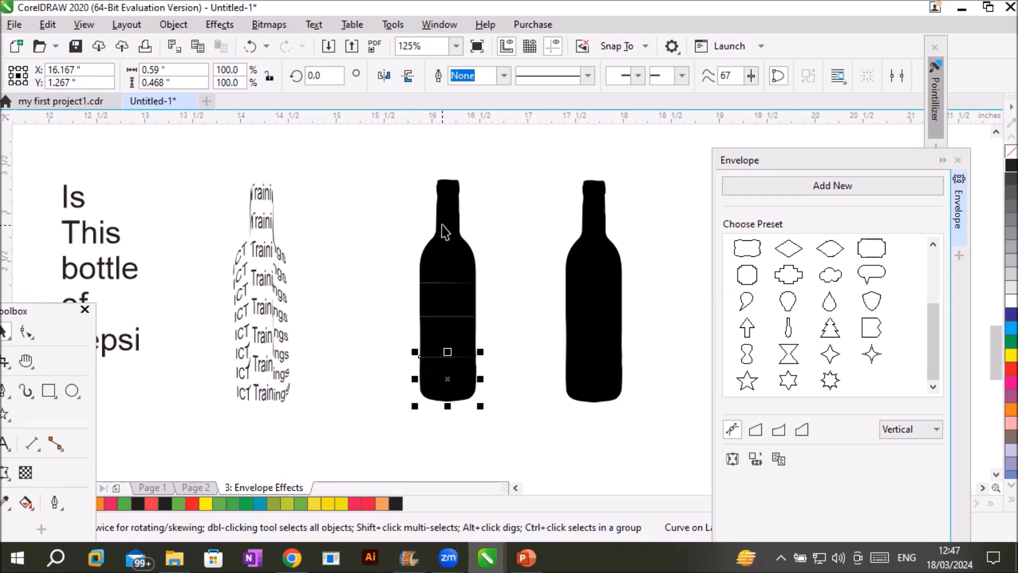
Step: Spread the five pieces of the cut bottle apart vertically, placing the base piece at about Y 0.901 inches
drag(444, 224, 447, 189)
drag(448, 393, 453, 422)
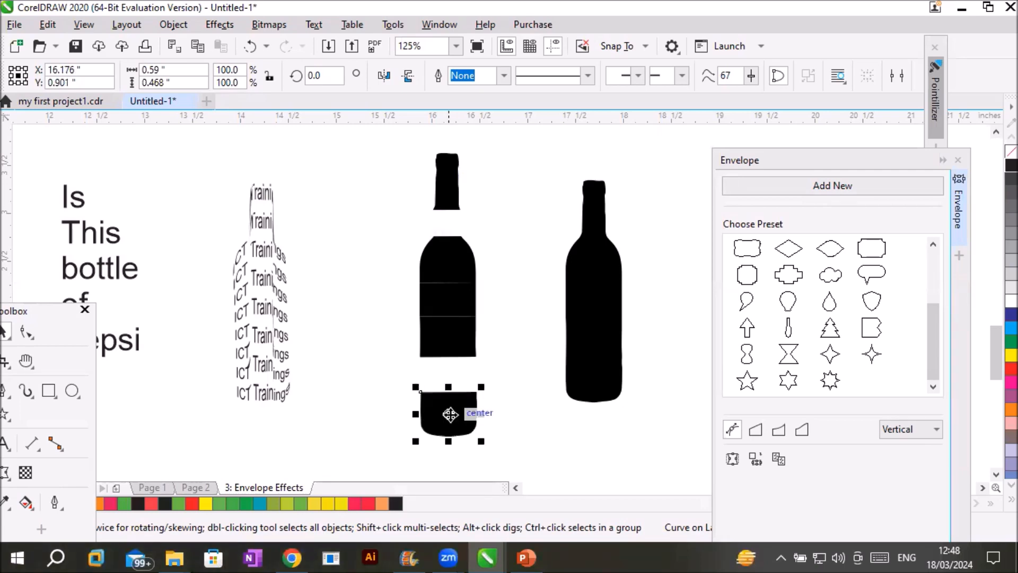
click(450, 354)
drag(450, 354, 449, 368)
drag(449, 261, 445, 246)
drag(443, 296, 442, 304)
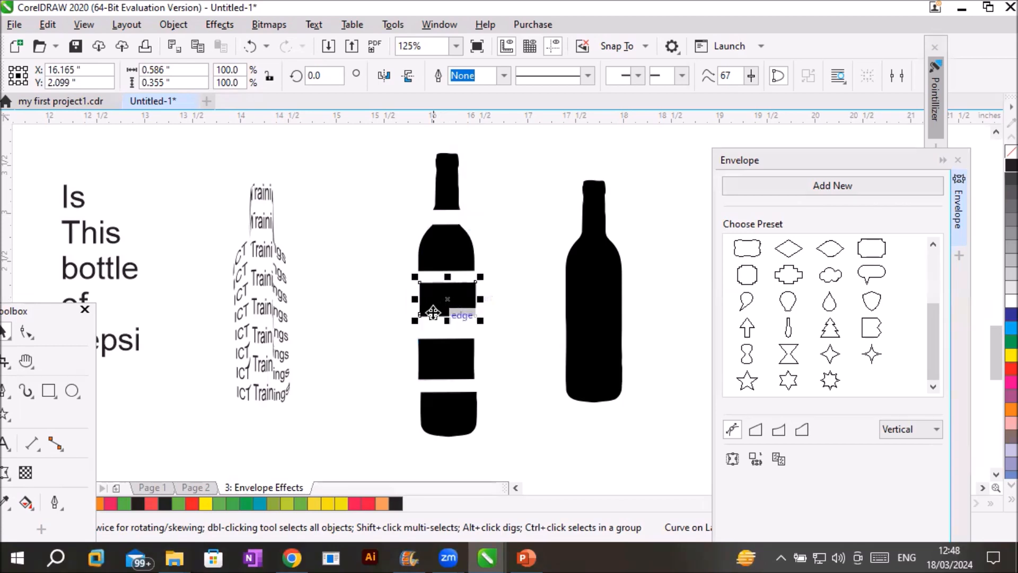
Step: Shape the word "Is" with an envelope created from the bottle's neck piece
click(75, 201)
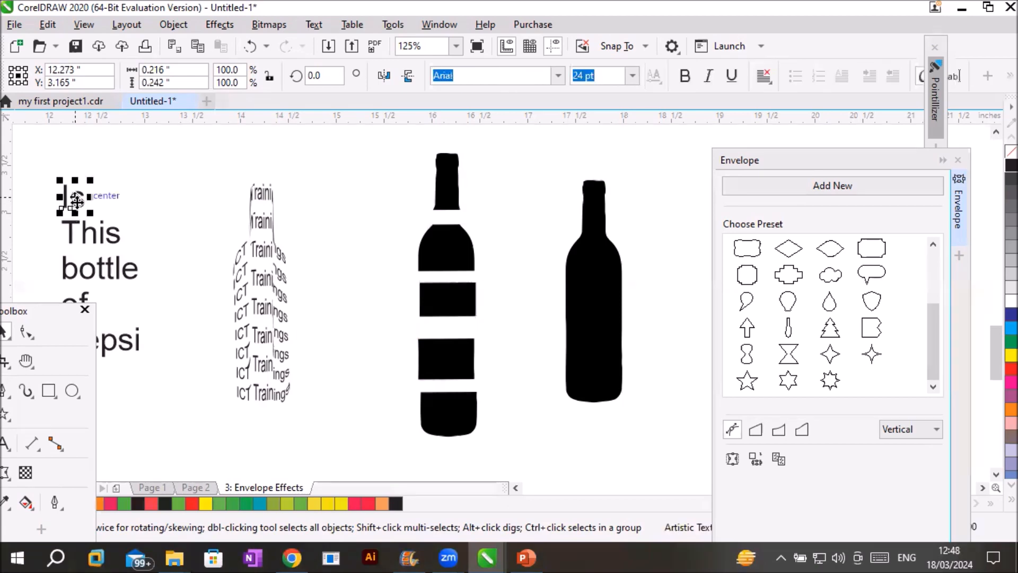
drag(38, 313, 164, 277)
click(123, 434)
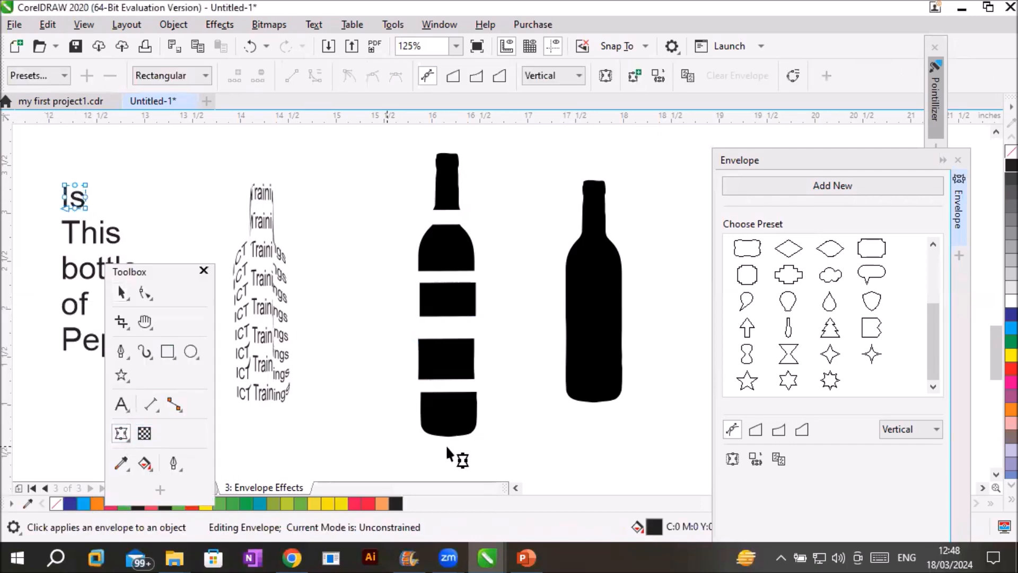
click(756, 459)
click(454, 200)
Step: Move the toolbox clear of the words and shape "This" with an envelope created from the bottle's shoulder piece
click(163, 270)
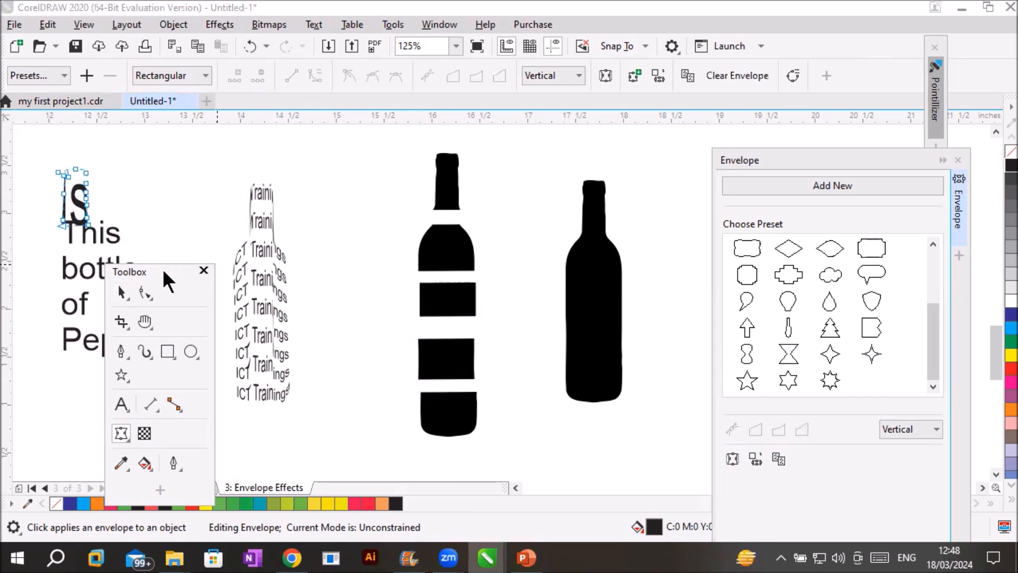
drag(164, 273, 218, 338)
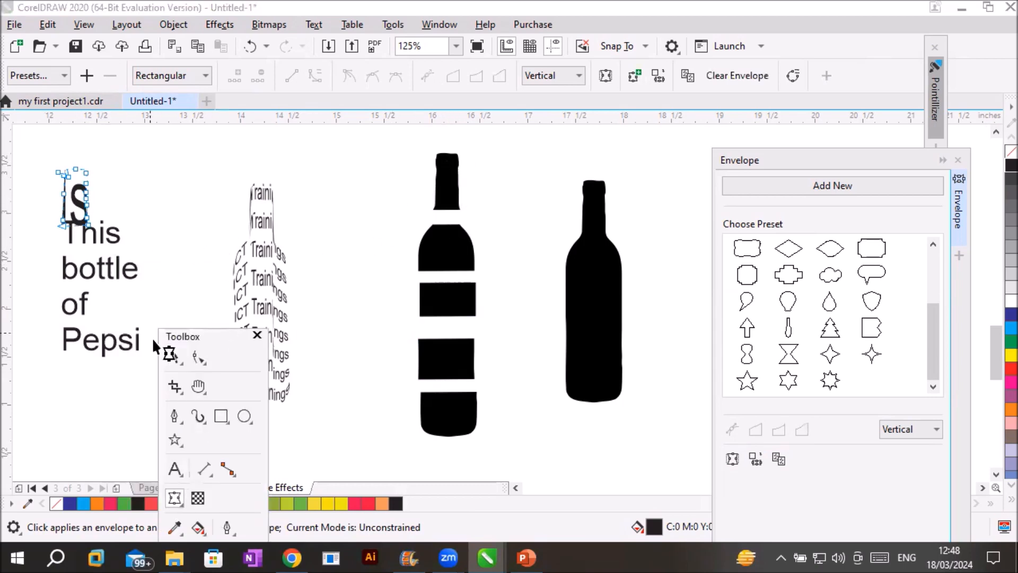
click(175, 356)
click(111, 229)
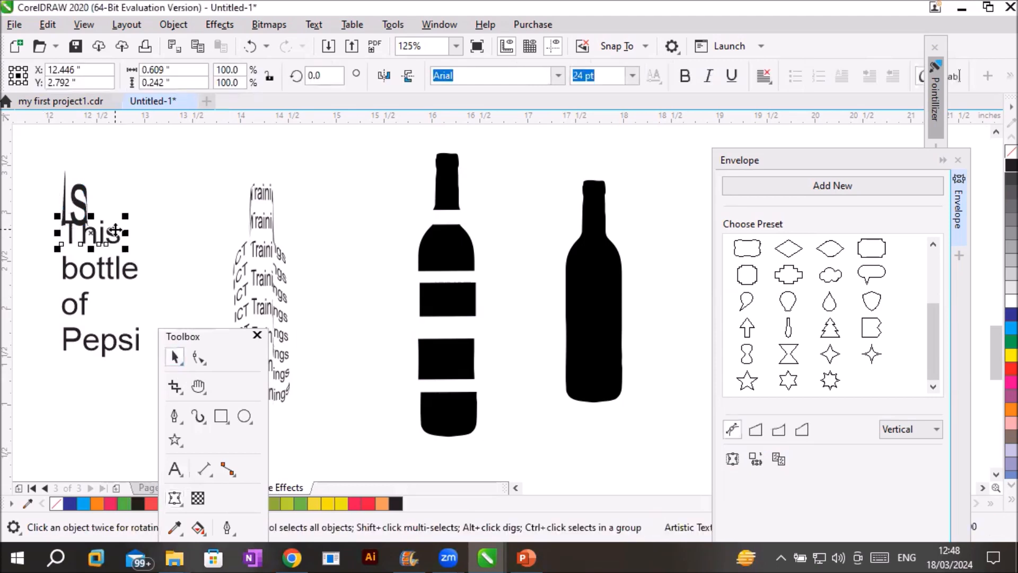
click(755, 456)
click(442, 260)
Step: Shape the word "bottle" with an envelope created from the piece just below the shoulder
click(175, 356)
click(125, 274)
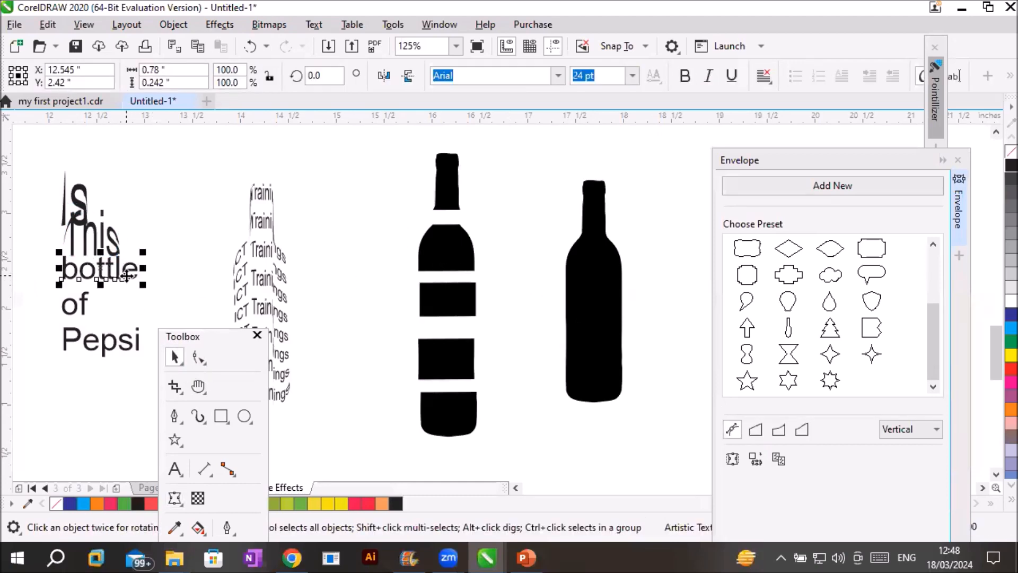
click(732, 458)
click(443, 297)
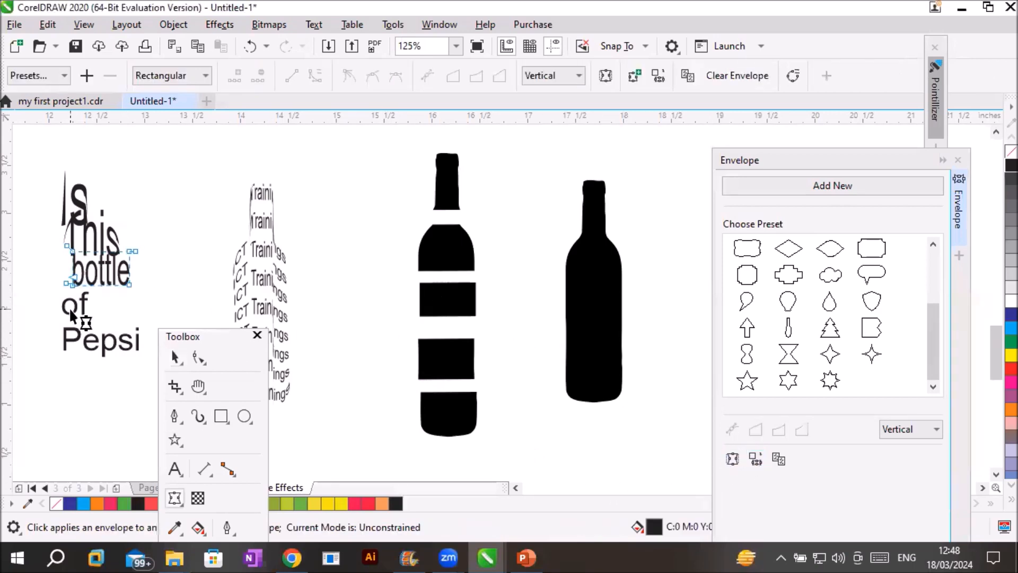
Step: Shape the word "of" with an envelope created from the fourth bottle piece
click(175, 356)
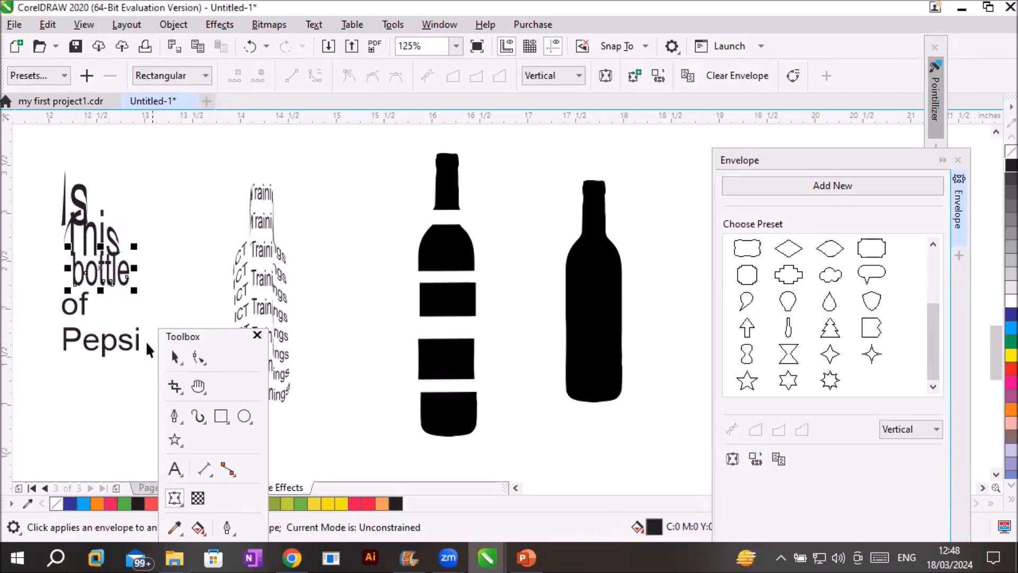
click(85, 316)
click(756, 459)
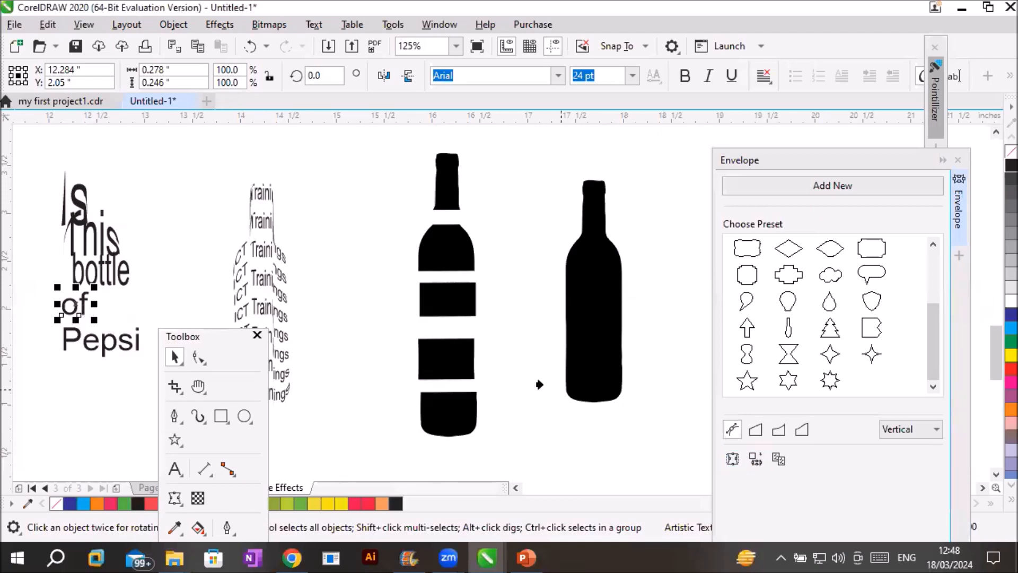
click(446, 356)
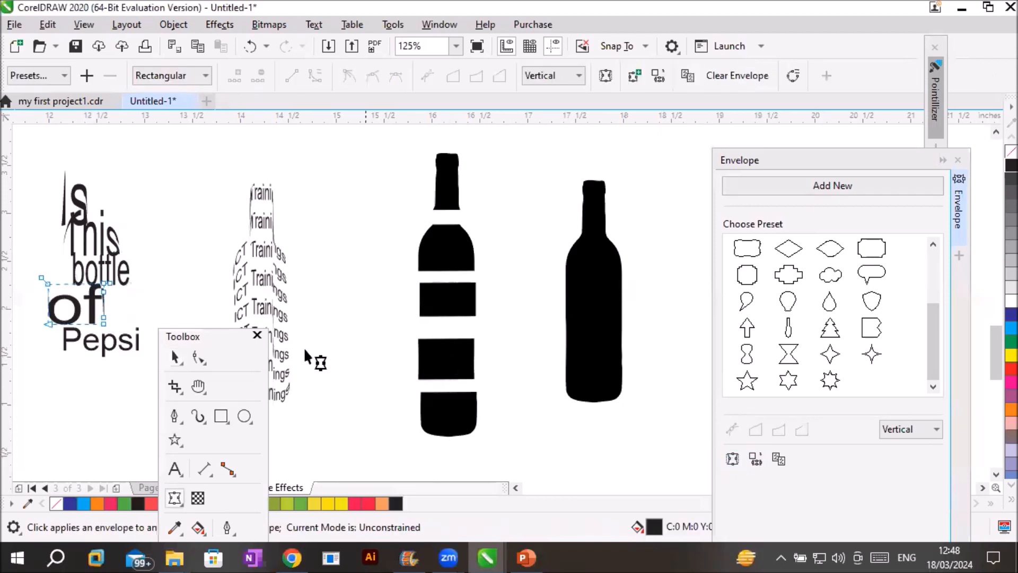
Step: Shape the word "Pepsi" with an envelope created from the bottle's base piece
click(171, 354)
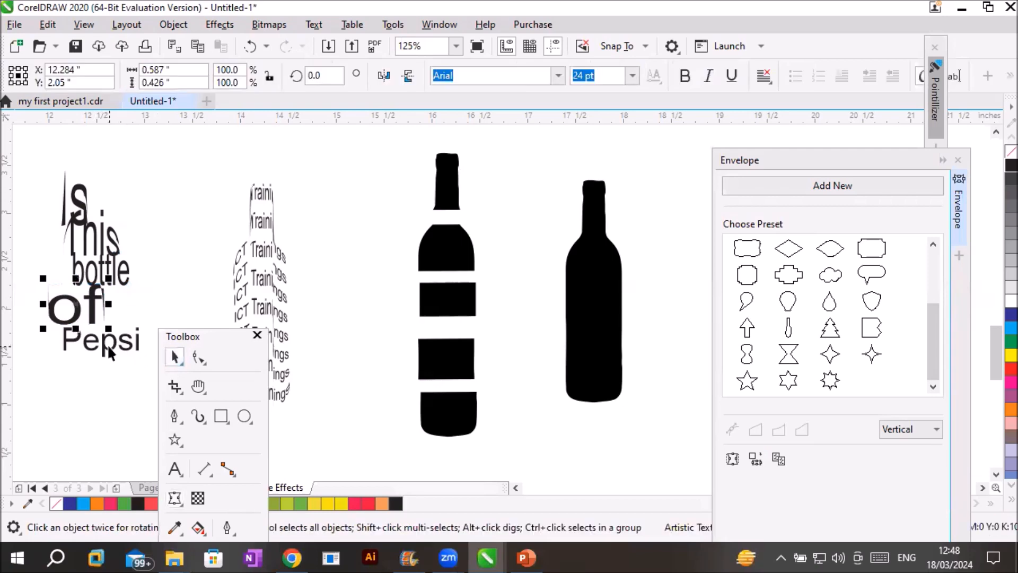
click(107, 343)
click(116, 353)
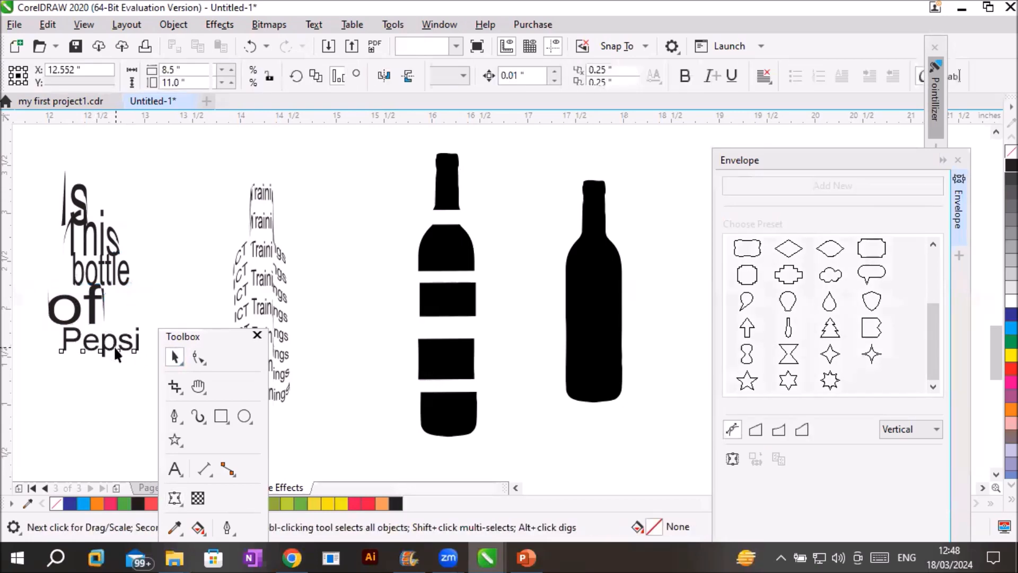
click(755, 459)
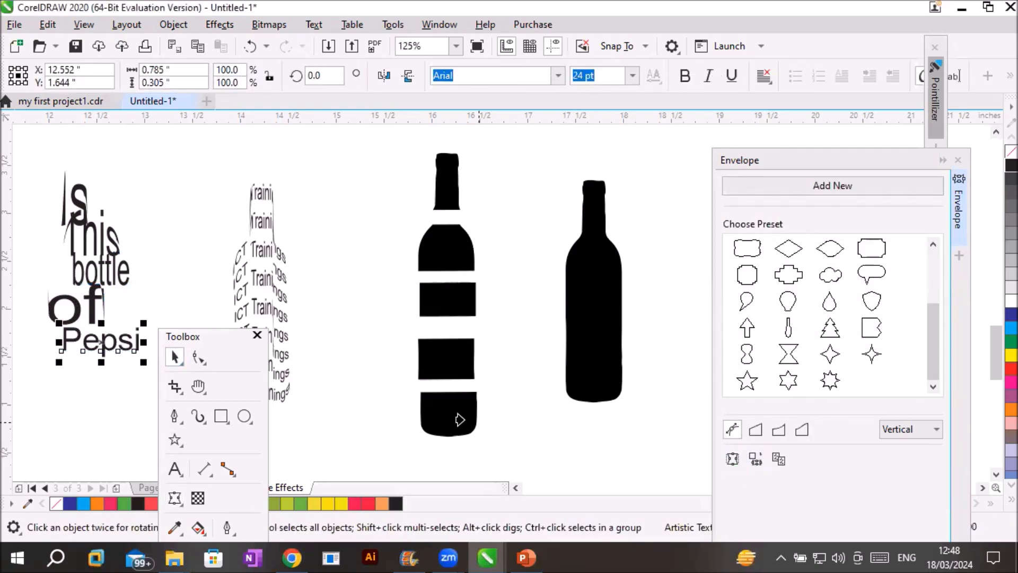
click(441, 415)
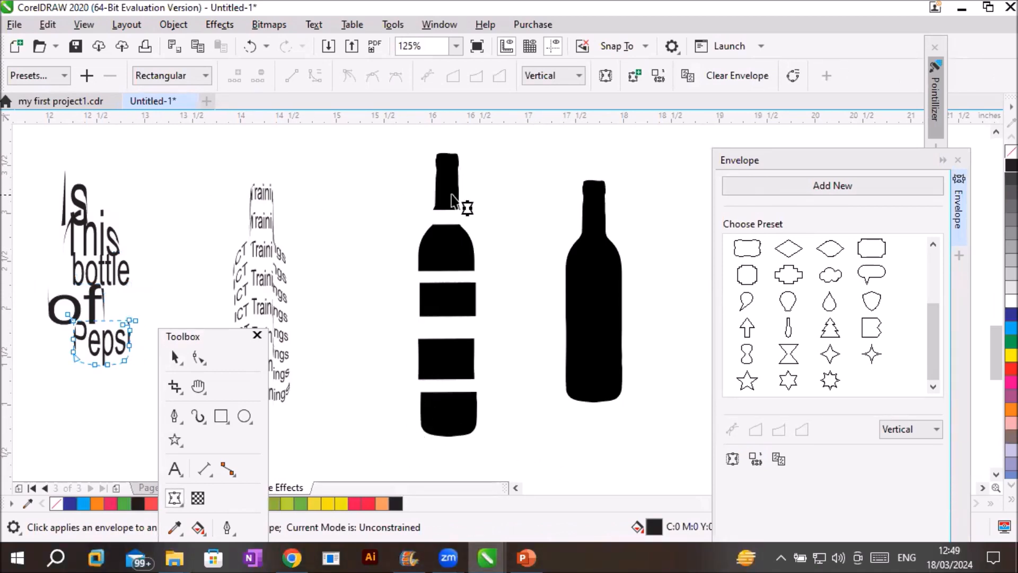
Step: Remove the fill from all five cut bottle pieces and give them a black outline
click(174, 356)
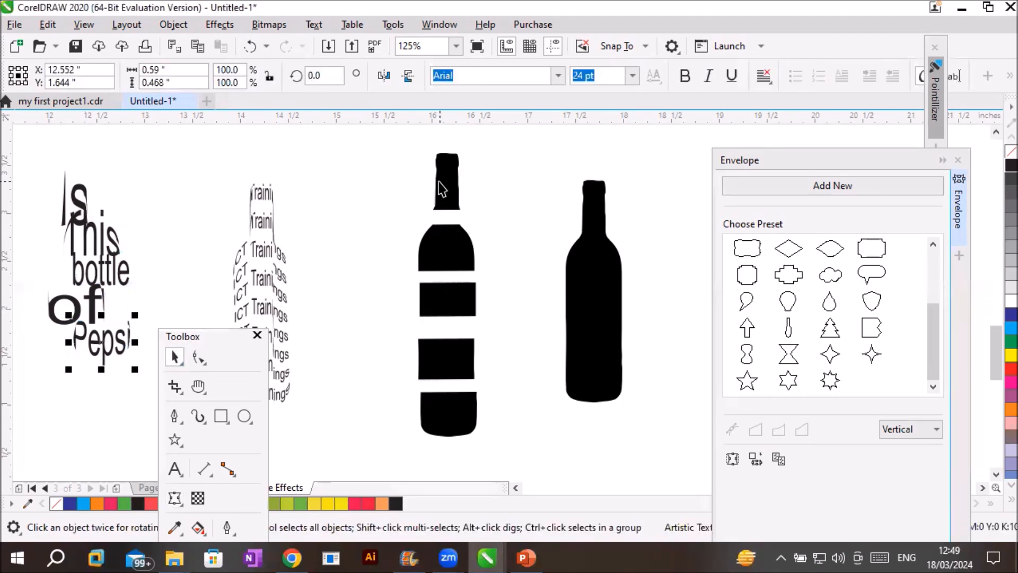
drag(387, 142, 498, 443)
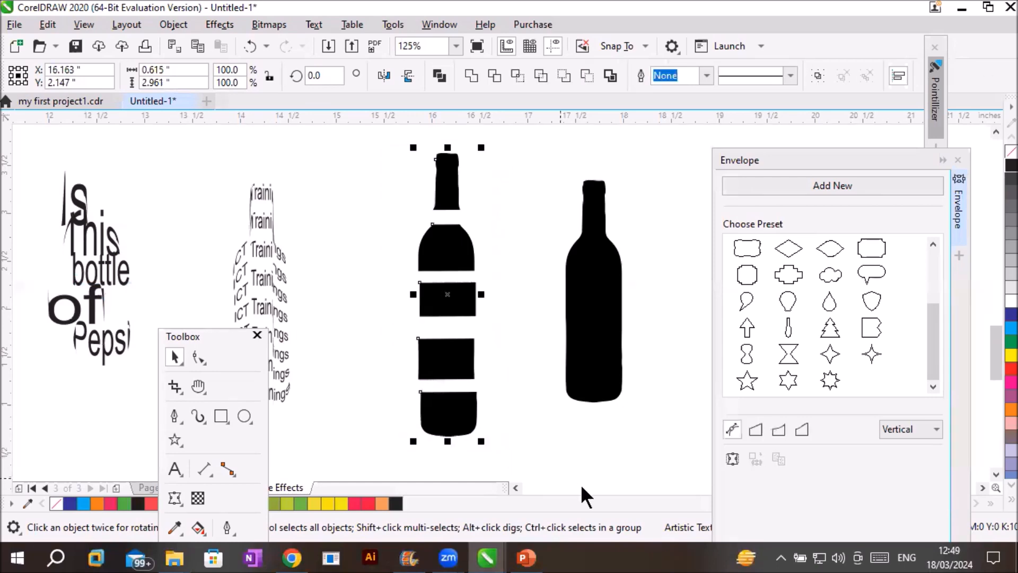
click(1009, 152)
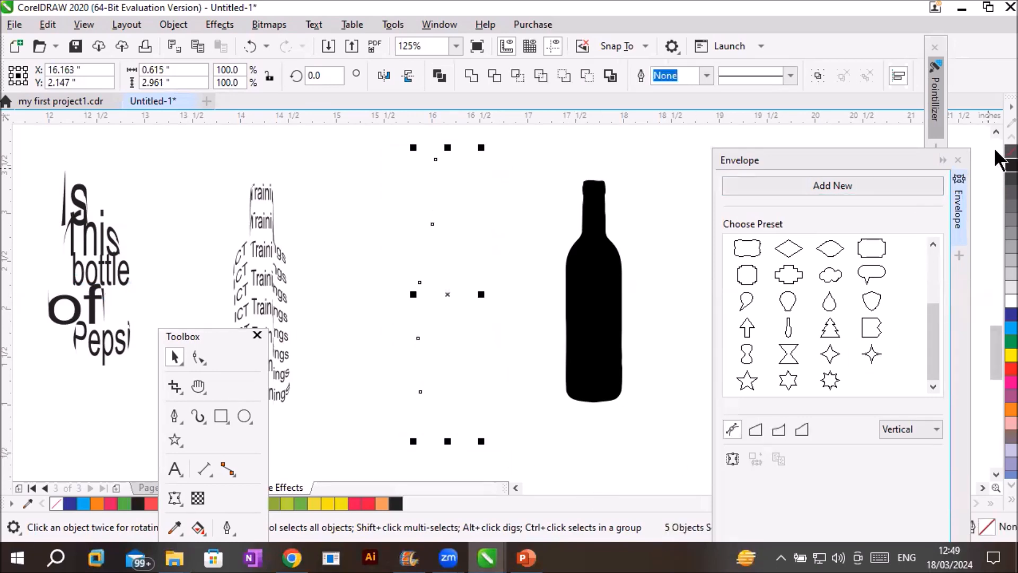
right_click(1006, 166)
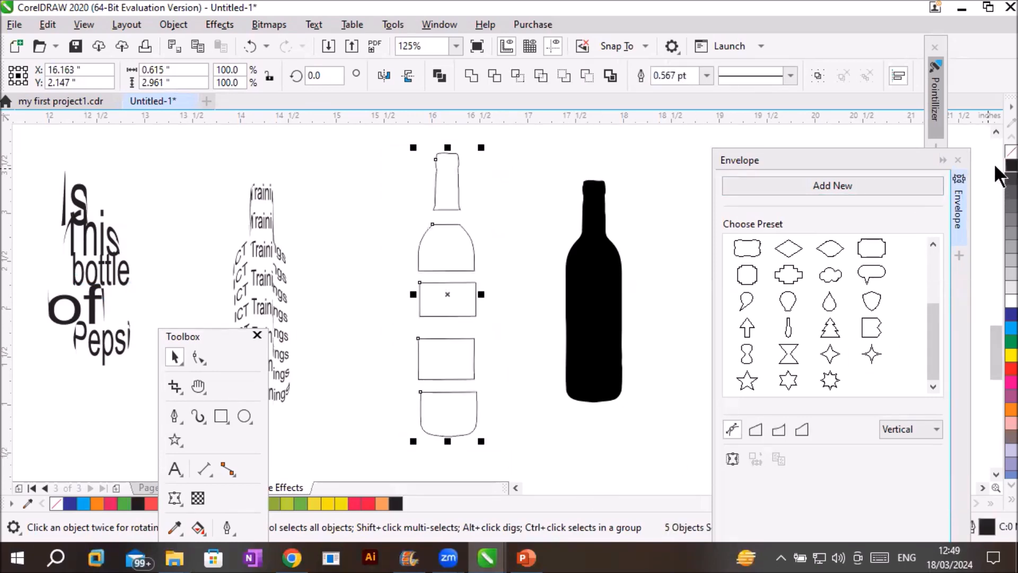
click(364, 186)
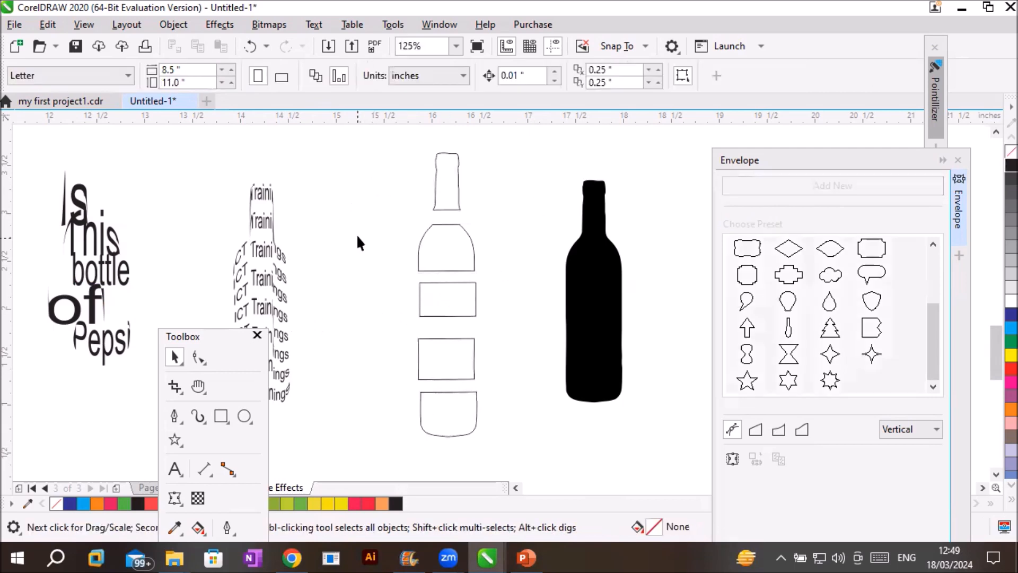
Step: Center the shaped word "Is" horizontally and vertically on the bottle's neck outline
click(83, 204)
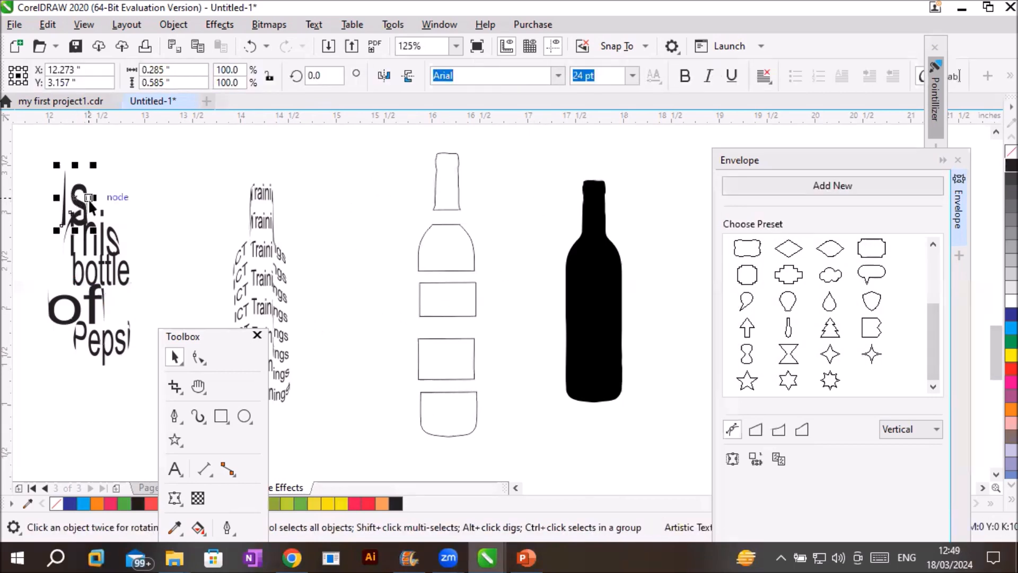
shift+click(458, 195)
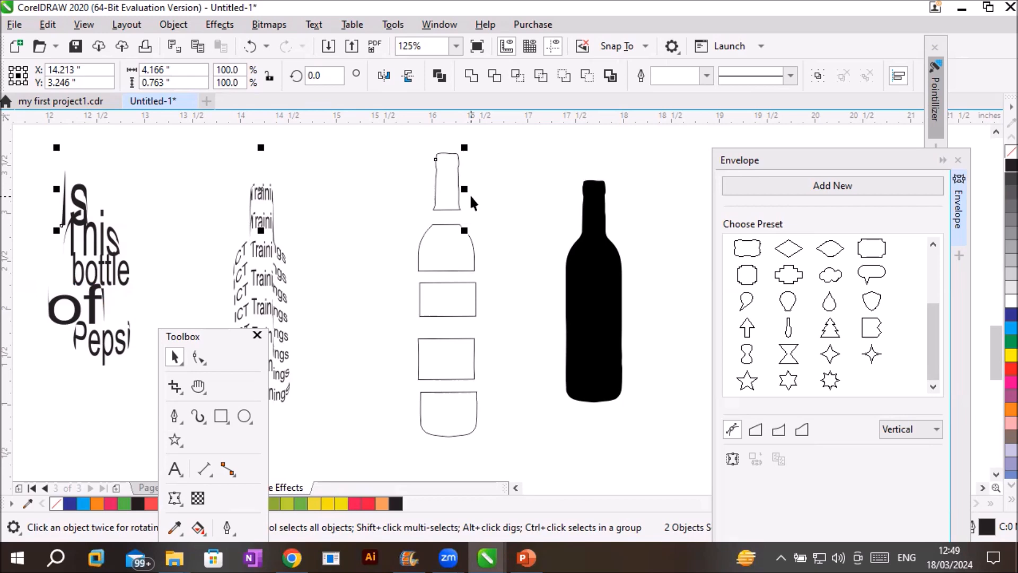
key(e)
key(c)
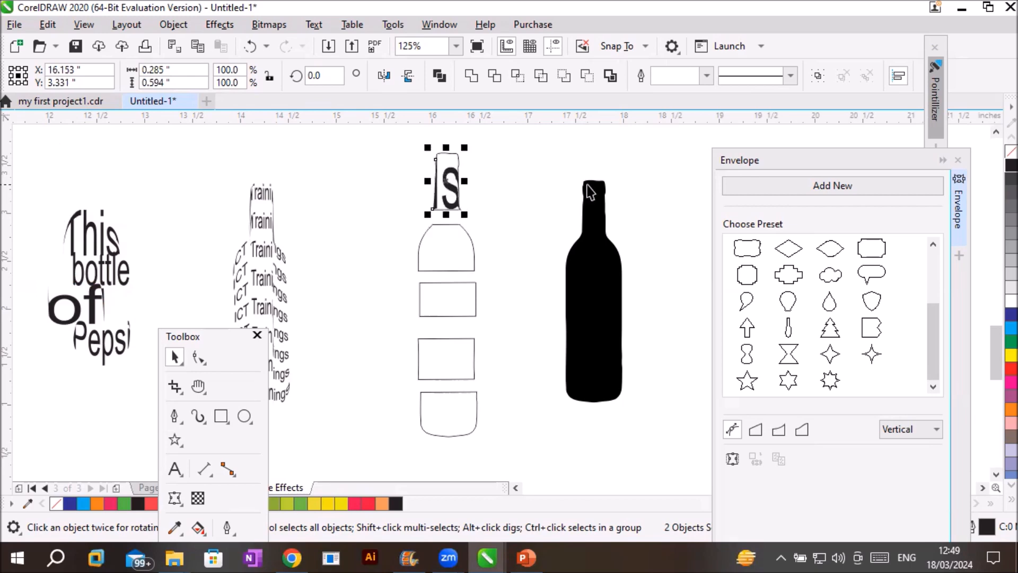
Step: Center the shaped word "This" horizontally on the shoulder outline and align their bottom edges
click(113, 238)
shift+click(455, 224)
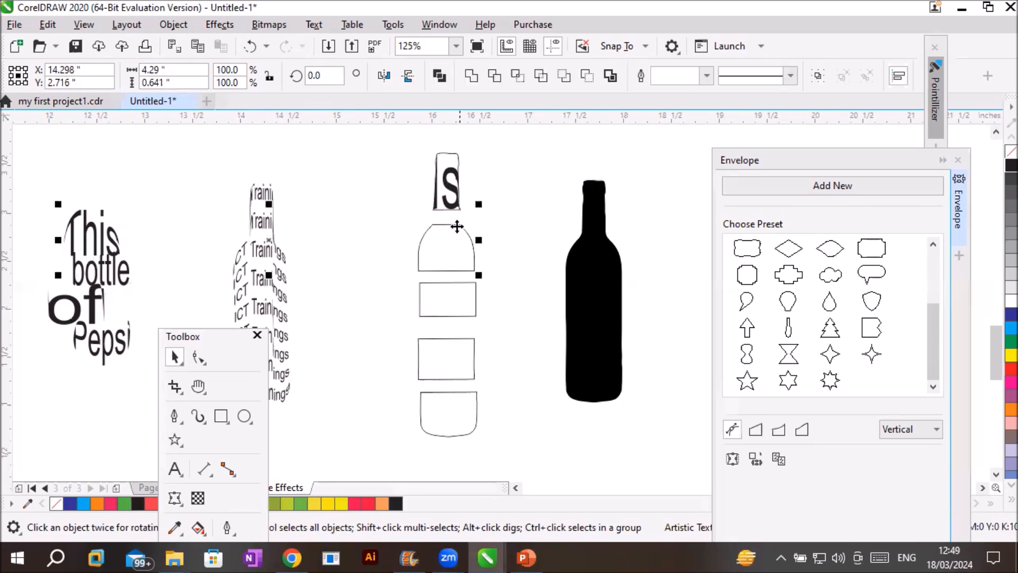
key(e)
key(c)
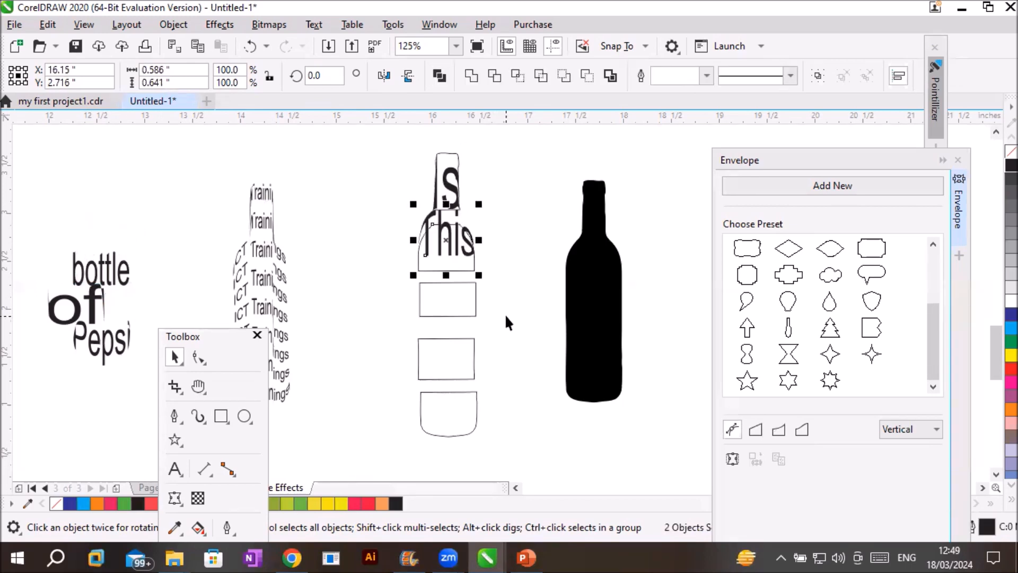
key(b)
Step: Center the shaped word "bottle" horizontally and vertically on the third outline
click(96, 273)
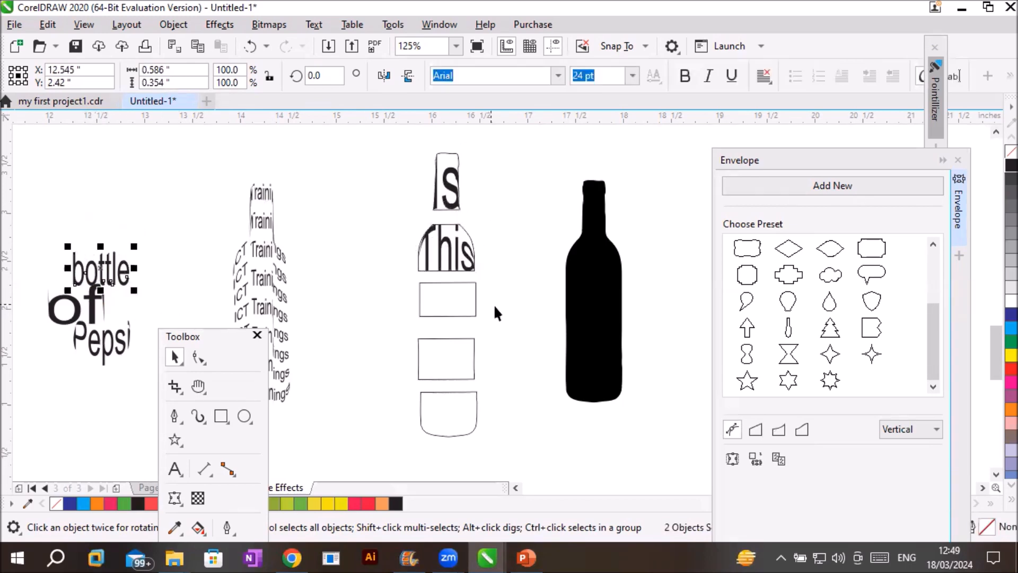
shift+click(473, 296)
key(e)
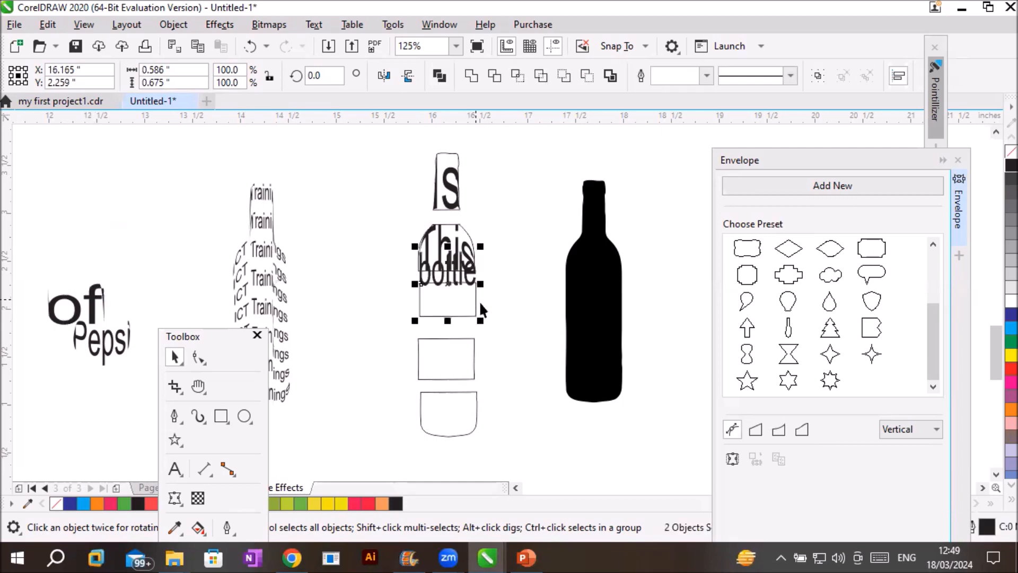
key(c)
click(444, 378)
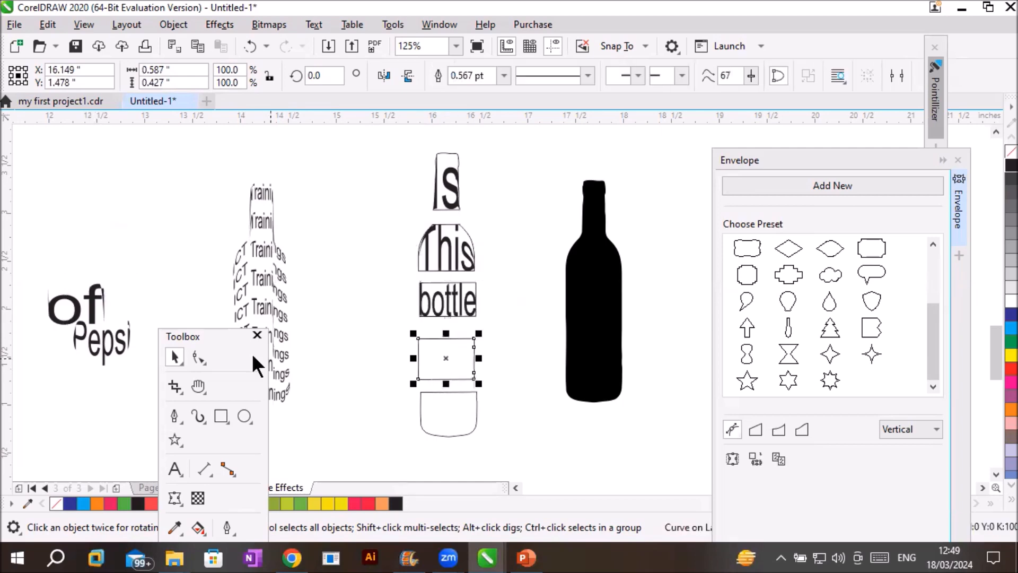
shift+click(89, 314)
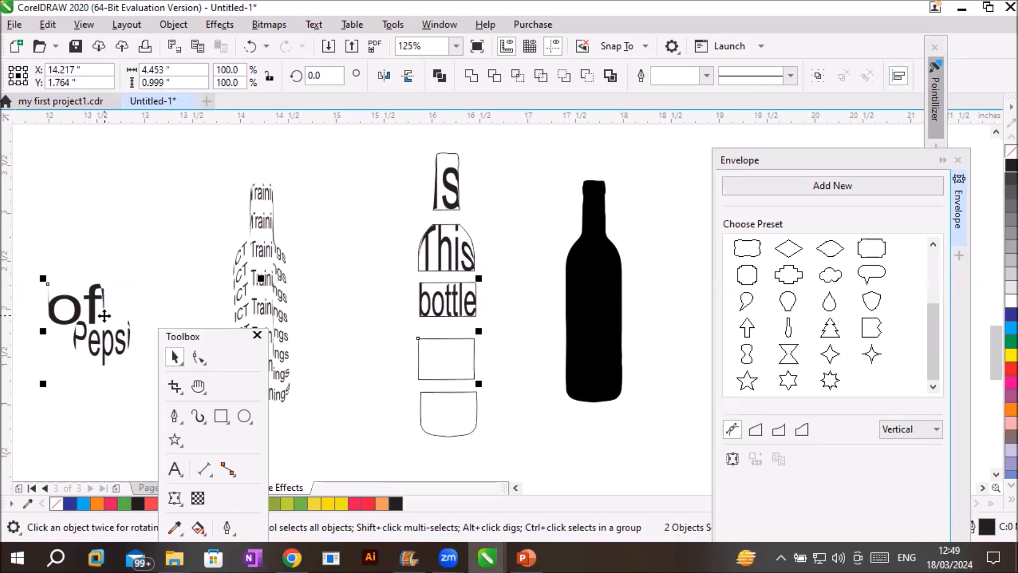
key(e)
key(c)
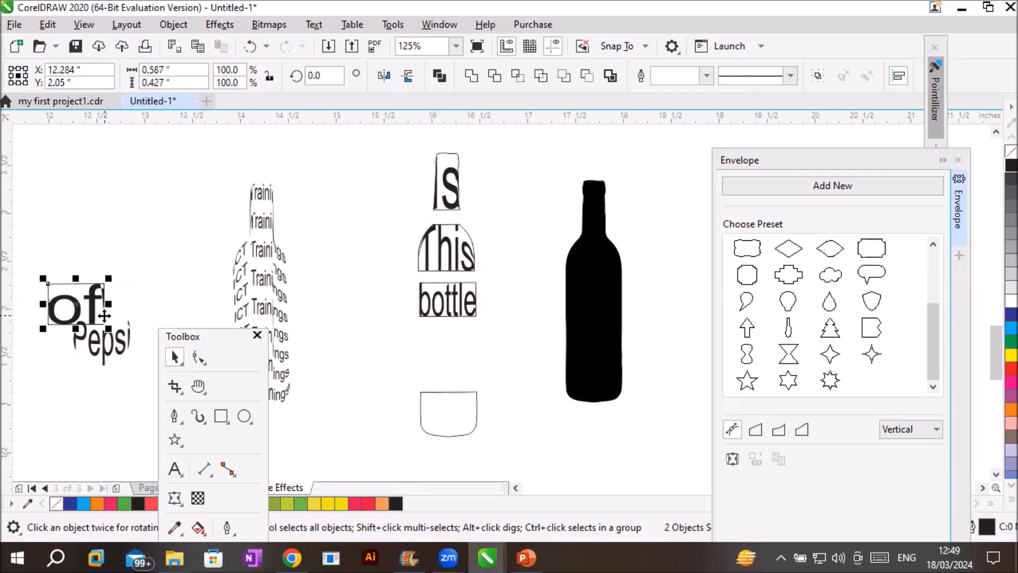
key(ctrl+z)
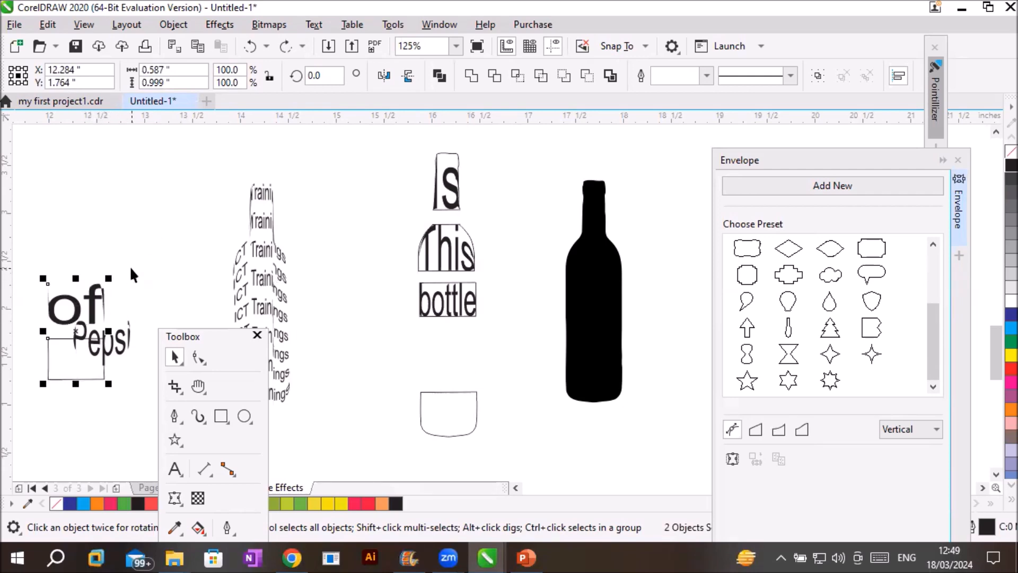
key(ctrl+z)
Step: Center the shaped word "of" horizontally and vertically on the fourth outline, using the outline as the alignment reference
click(110, 272)
click(96, 296)
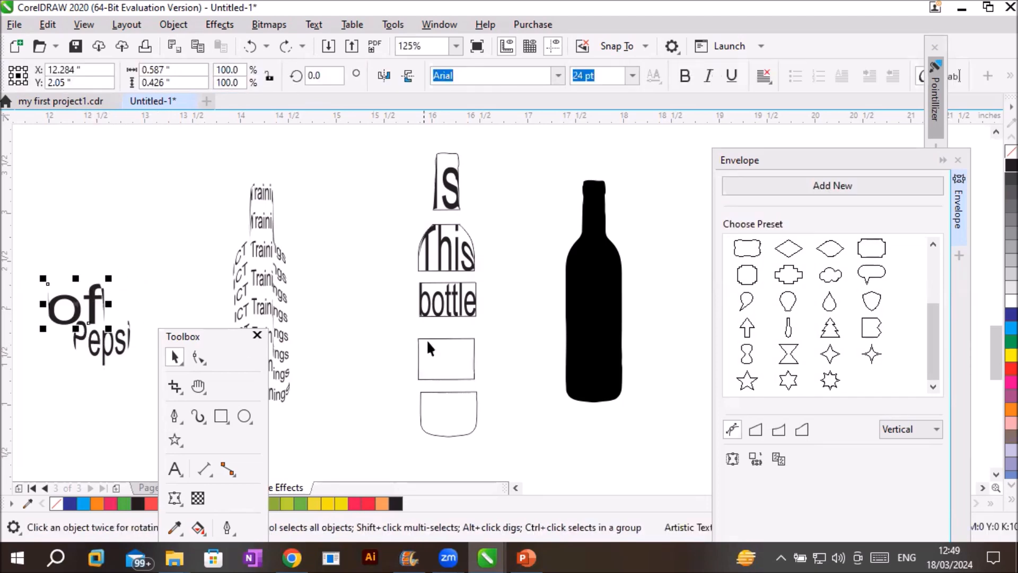
shift+click(464, 338)
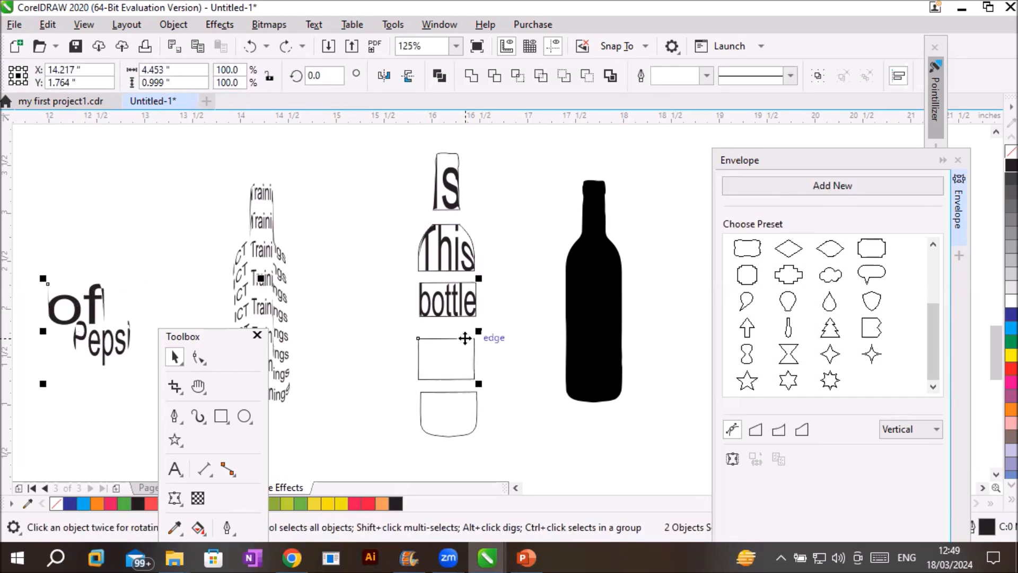
key(c)
key(e)
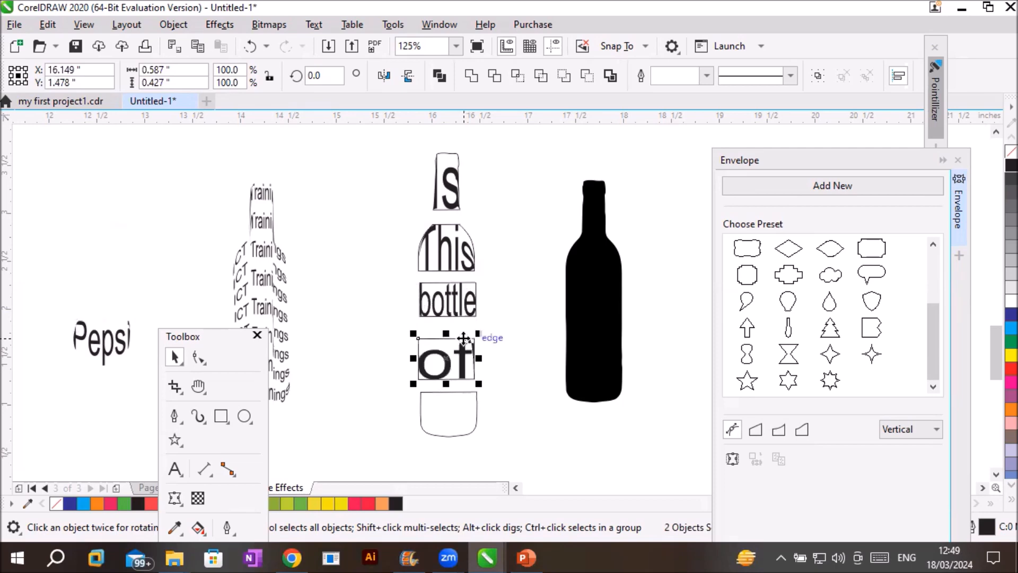
Step: Center the shaped word "Pepsi" horizontally and vertically on the bottle's bottom outline
click(105, 350)
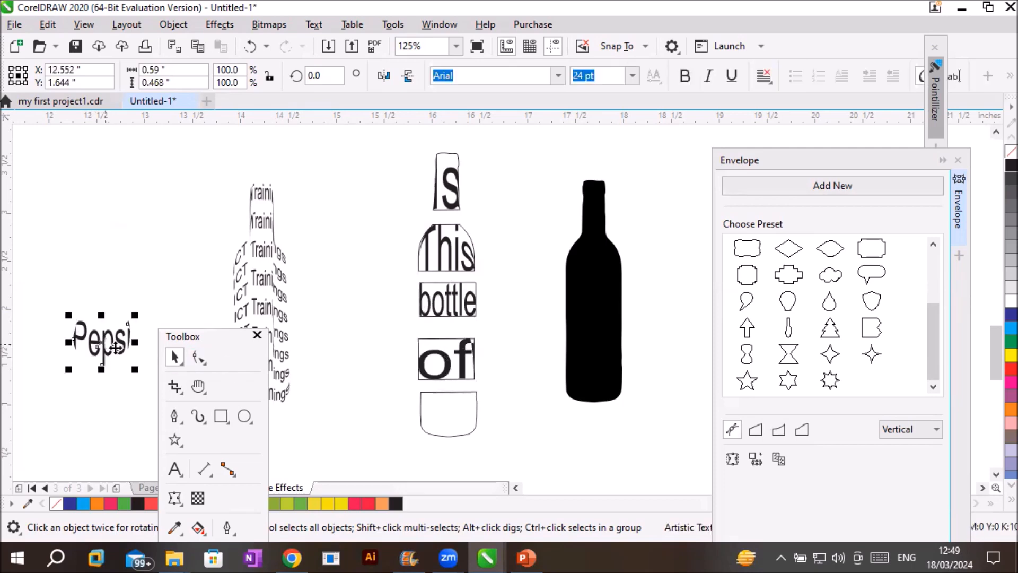
shift+click(420, 415)
key(c)
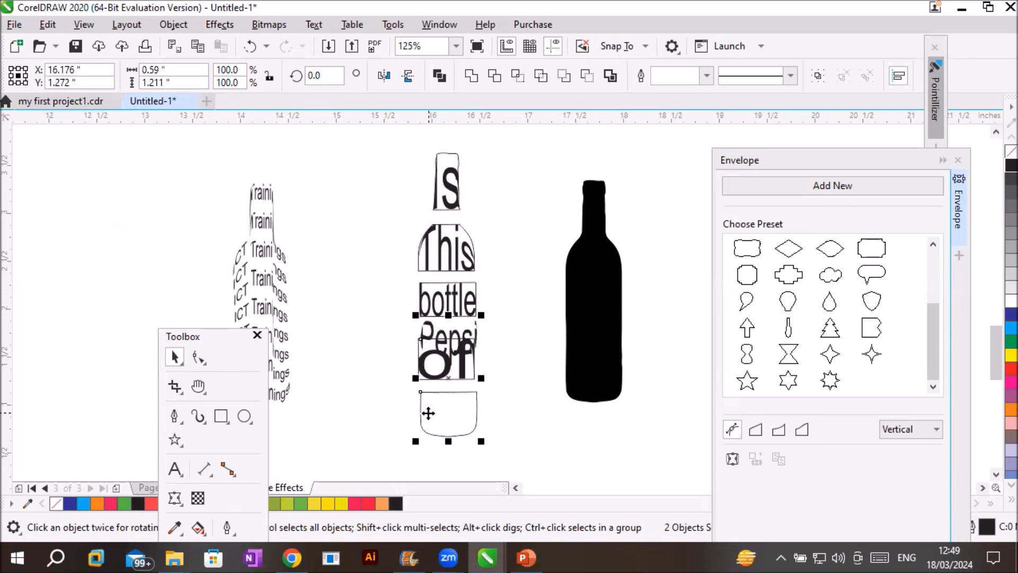
key(e)
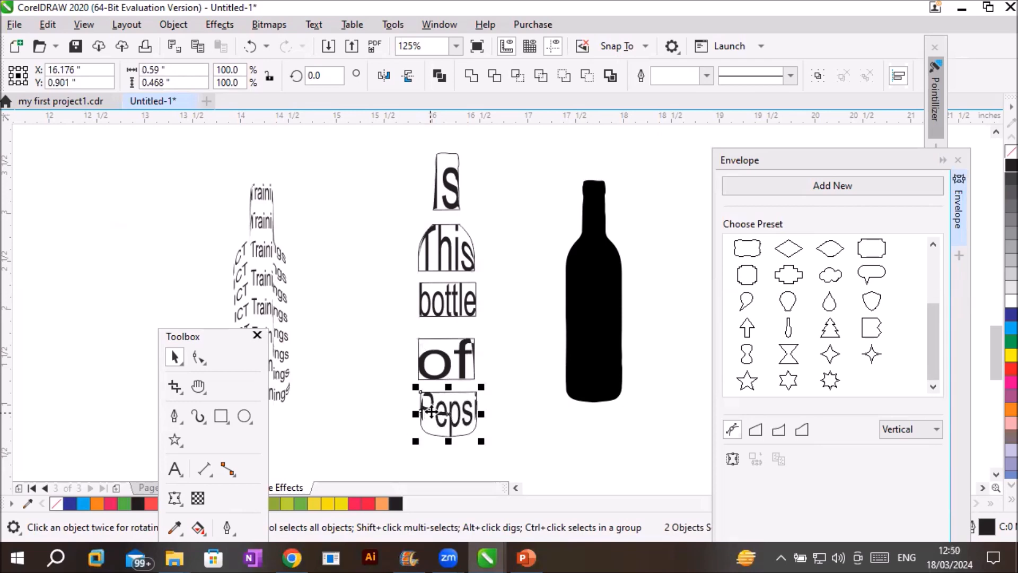
click(514, 421)
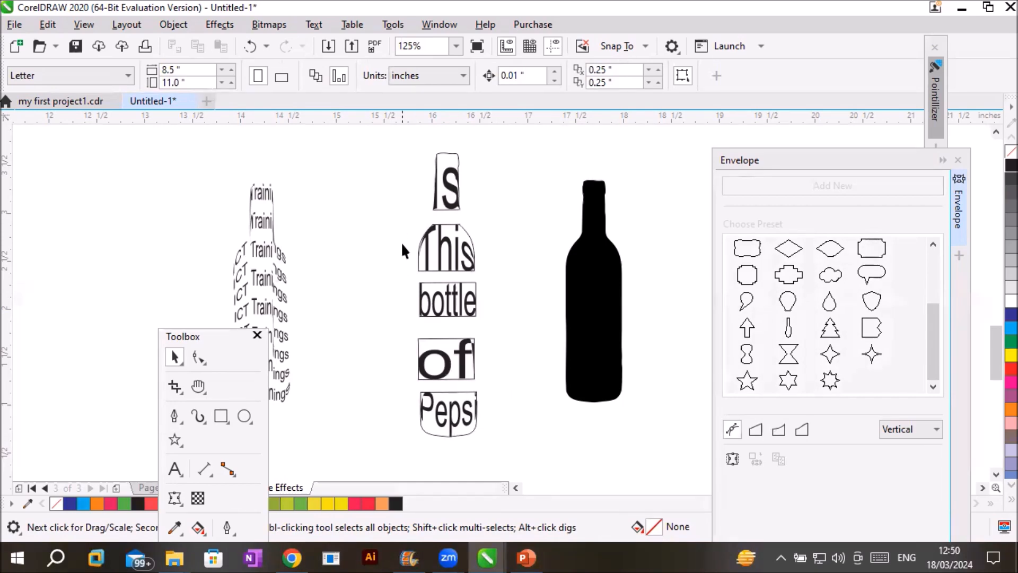
Step: Move the word "This" together with its shoulder outline up until it meets the neck section
scroll(472, 212, up, 2)
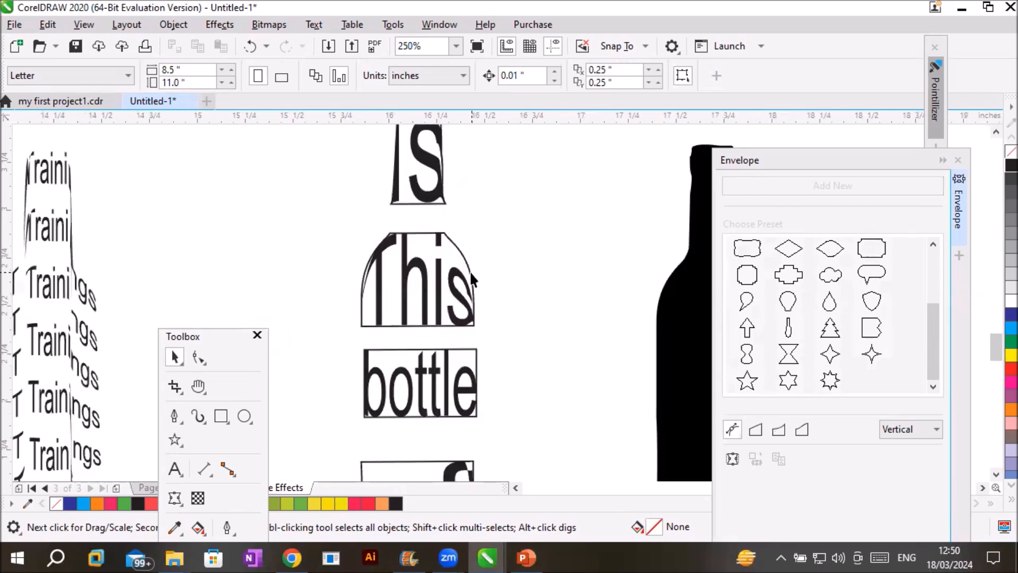
scroll(470, 270, down, 2)
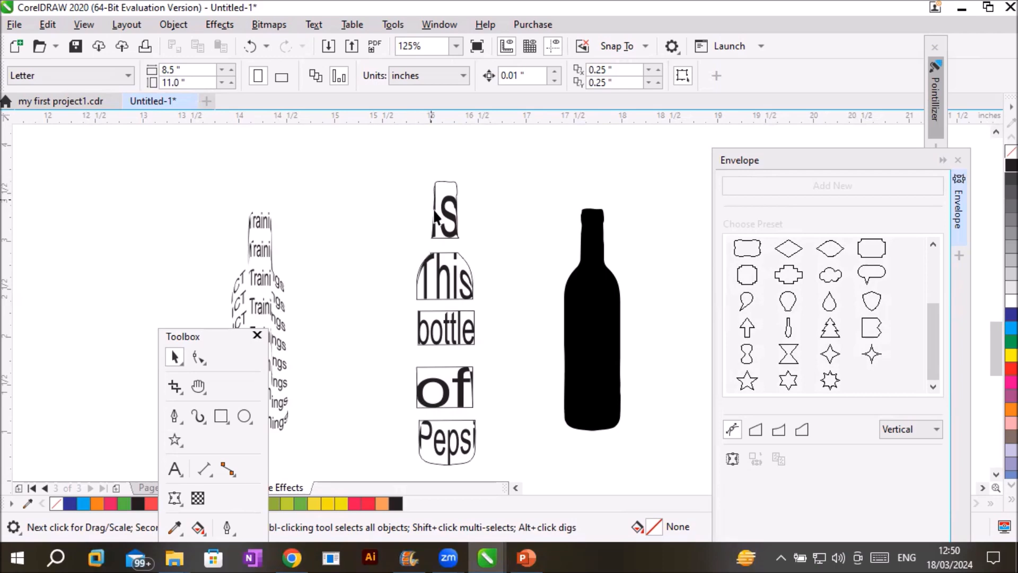
drag(404, 247, 496, 298)
key(Up)
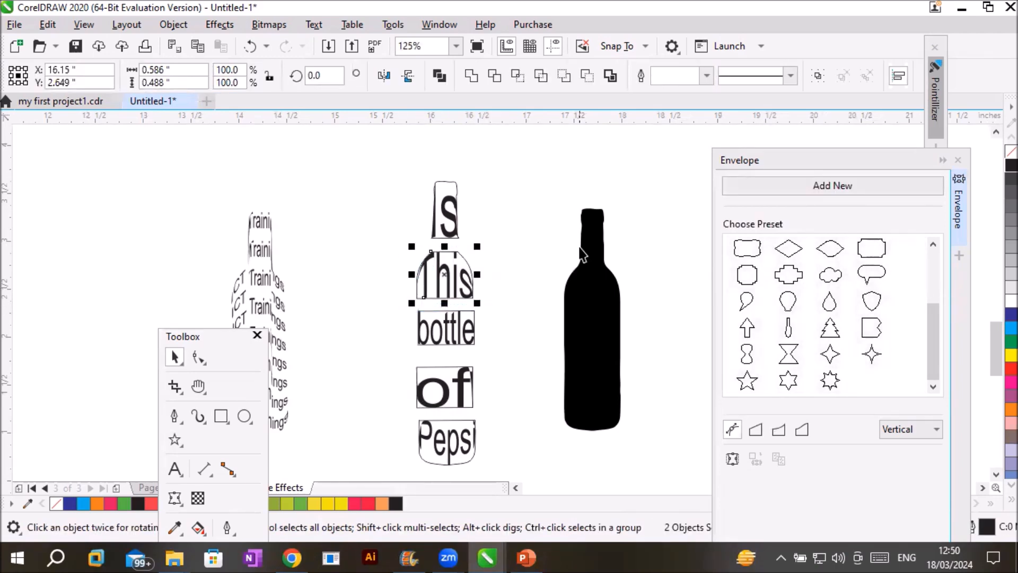
key(Up)
key(Up)
key(Up)
key(Up)
key(Up)
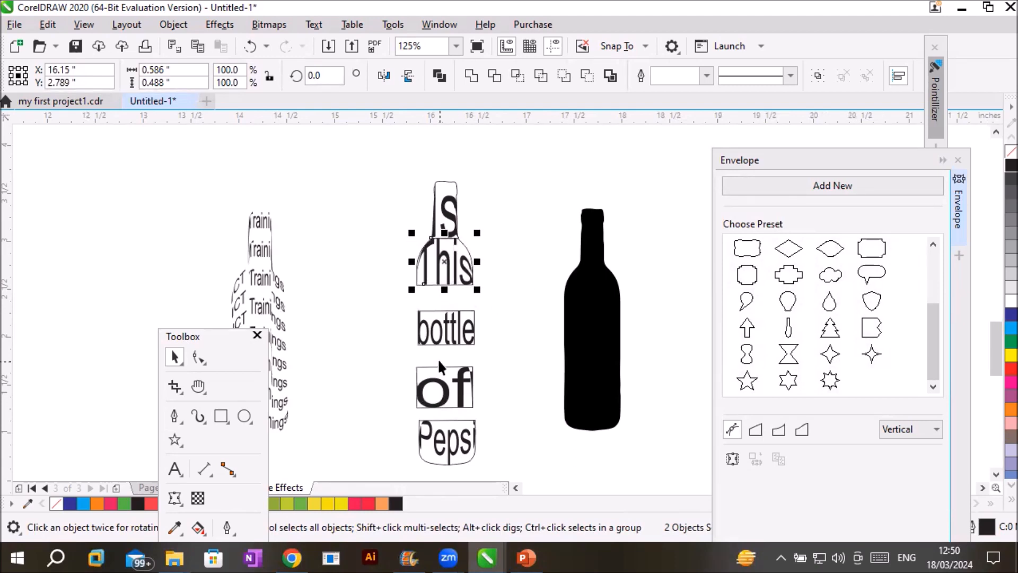
Step: Move the word "bottle" up out of its outline to sit directly beneath "This"
click(438, 338)
key(Up)
key(Up)
key(Up)
key(Up)
key(Up)
key(Up)
key(Up)
key(Up)
key(Up)
key(Up)
key(Up)
key(Up)
key(Up)
key(Up)
key(Up)
key(Up)
key(Up)
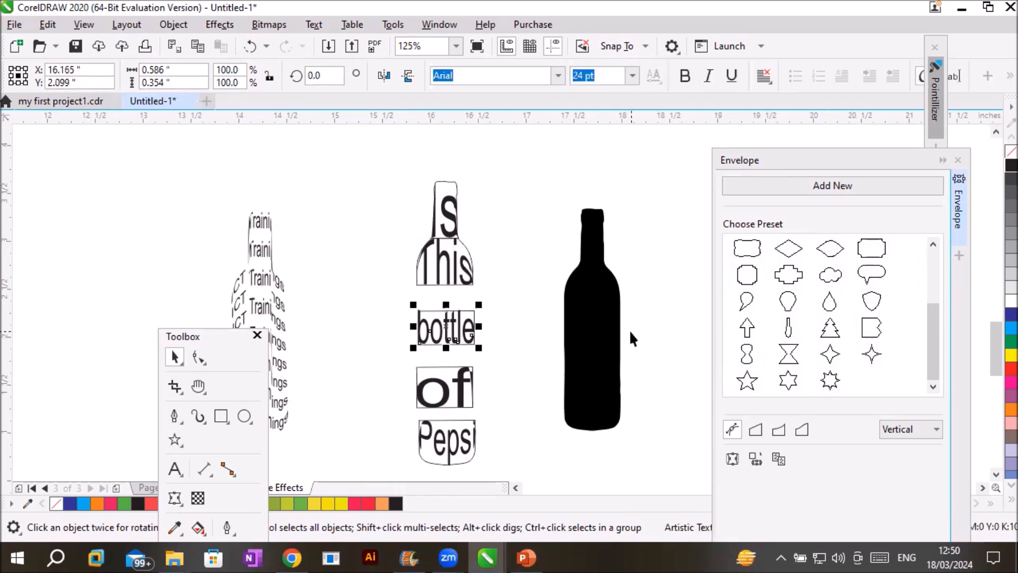
key(Up)
key(Up)
key(Up)
key(Up)
key(Up)
key(Up)
key(Up)
key(Up)
key(Up)
key(Up)
key(Up)
key(Left)
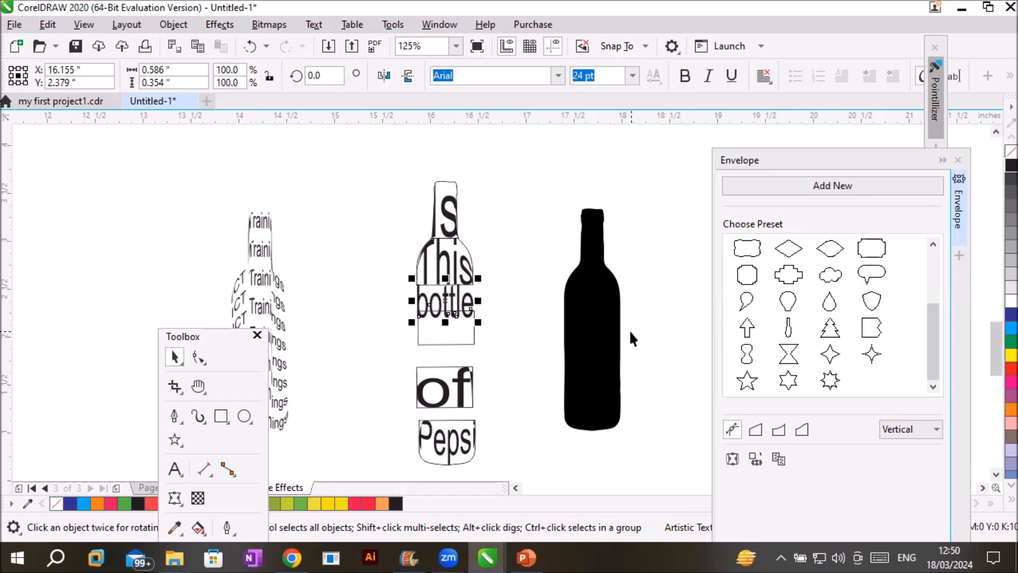
Step: Delete the empty third outline and the outlines around "This" and "Is"
click(473, 340)
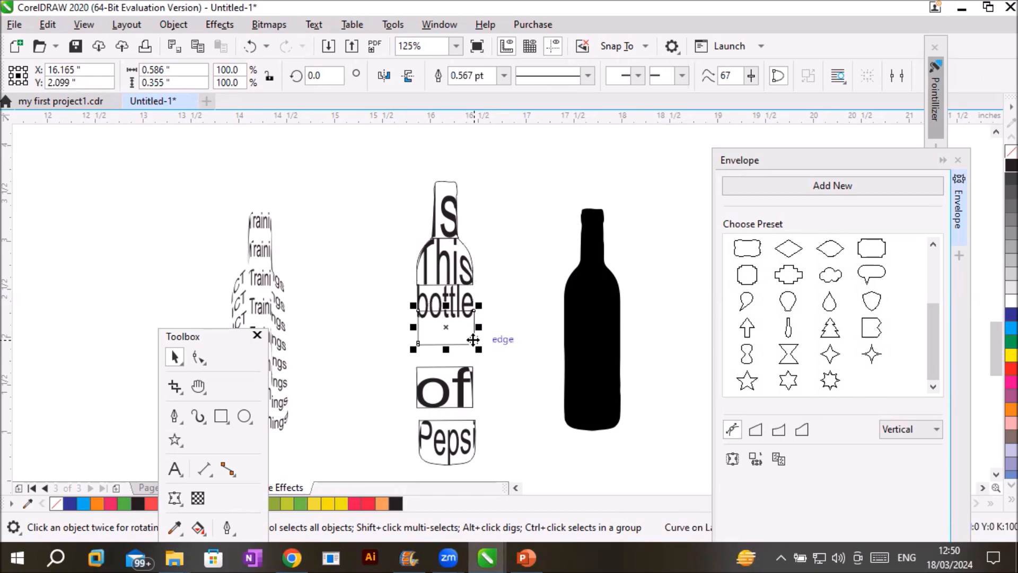
key(Delete)
click(468, 246)
key(Delete)
click(457, 194)
key(Delete)
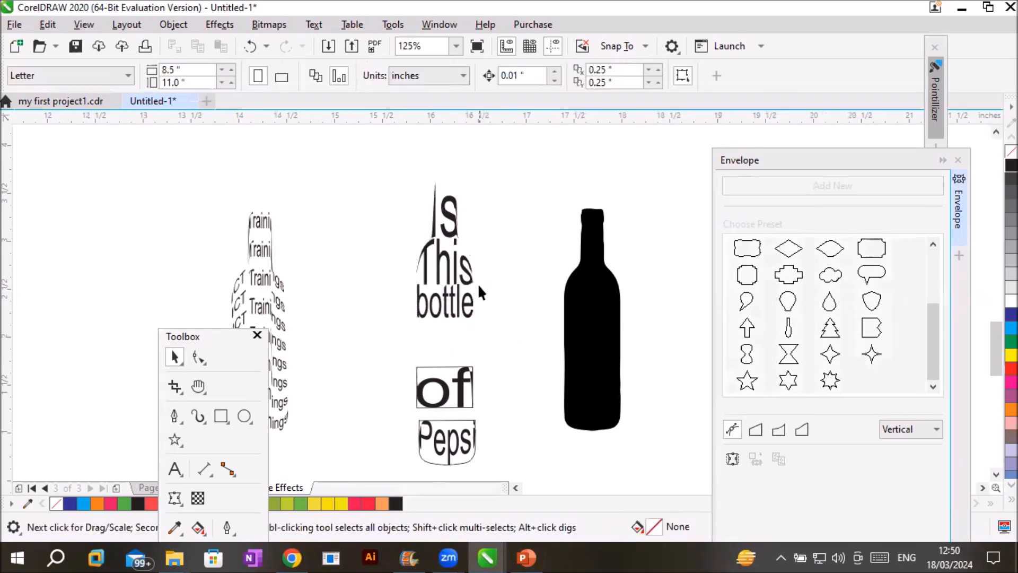
click(469, 402)
key(Delete)
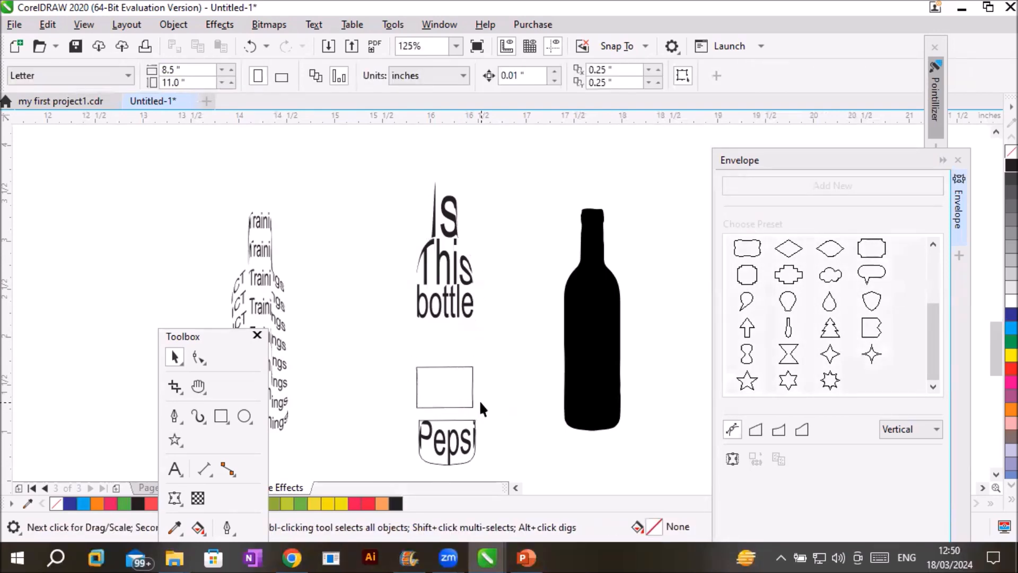
key(ctrl+z)
key(Escape)
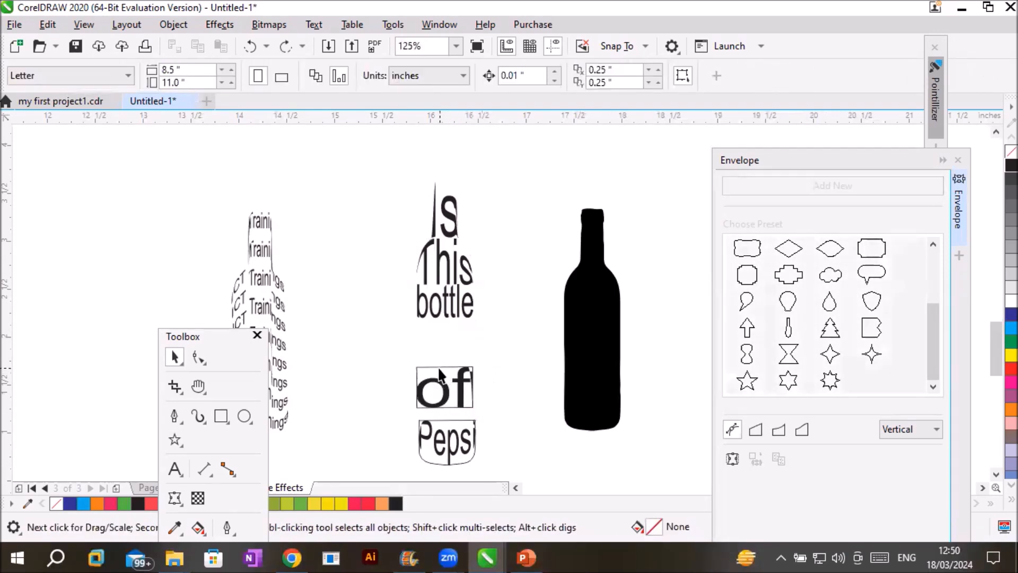
Step: Delete the outline around "of" and move the word up directly beneath "bottle"
click(439, 374)
key(Delete)
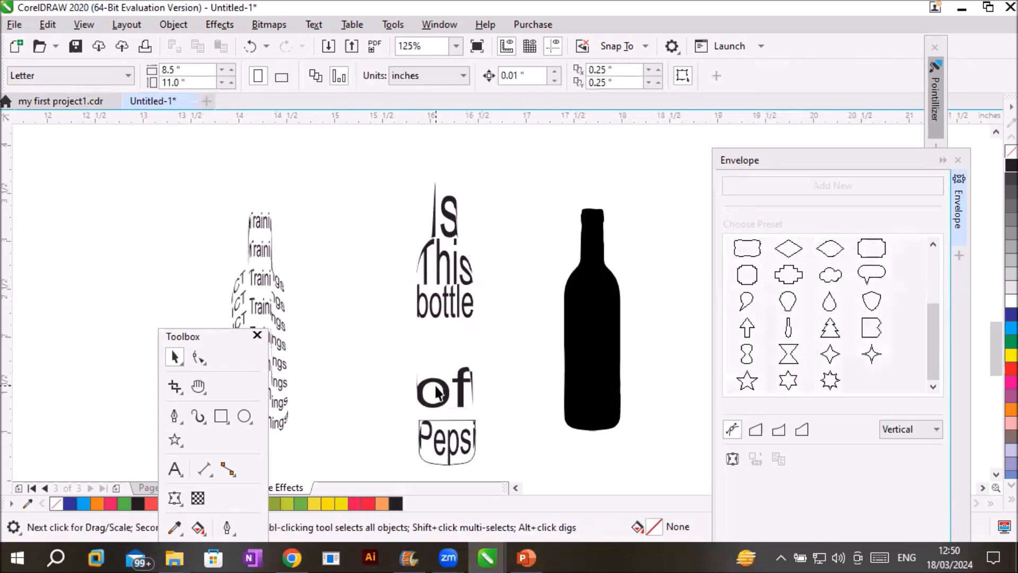
drag(438, 390, 444, 332)
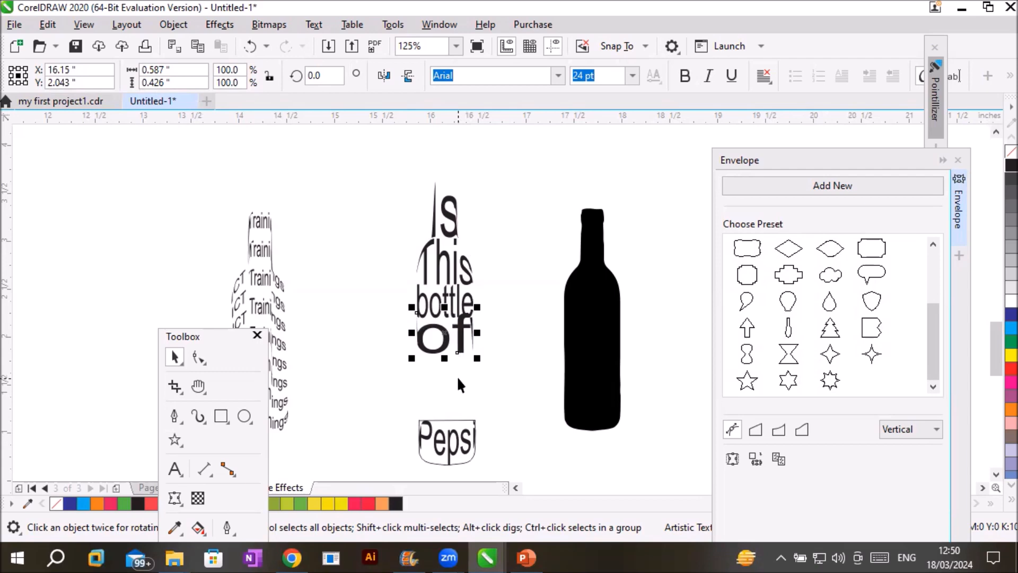
Step: Delete the outline around "Pepsi" and move the word up directly beneath "of"
click(458, 421)
click(466, 405)
click(459, 432)
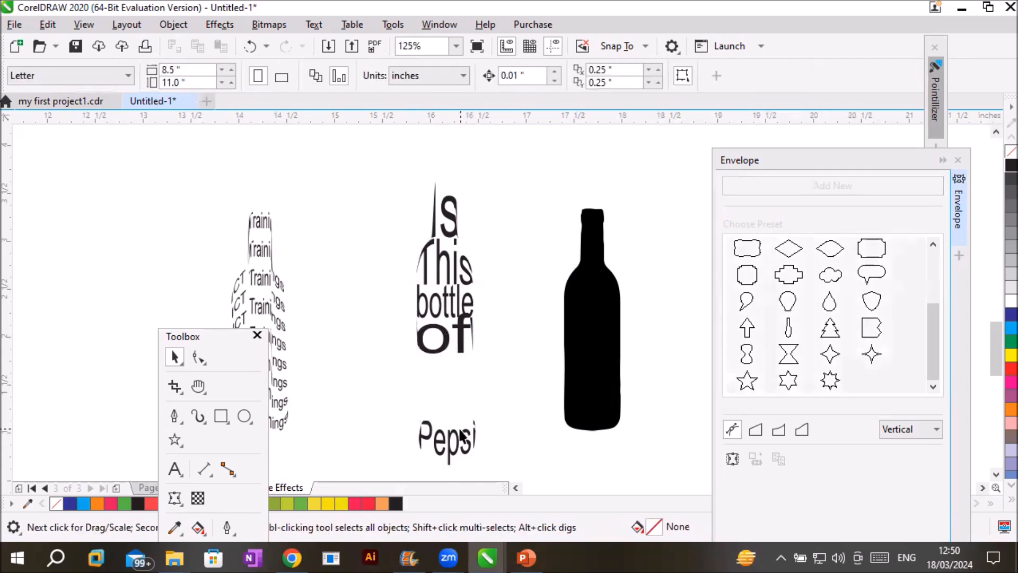
drag(463, 444, 459, 377)
click(451, 439)
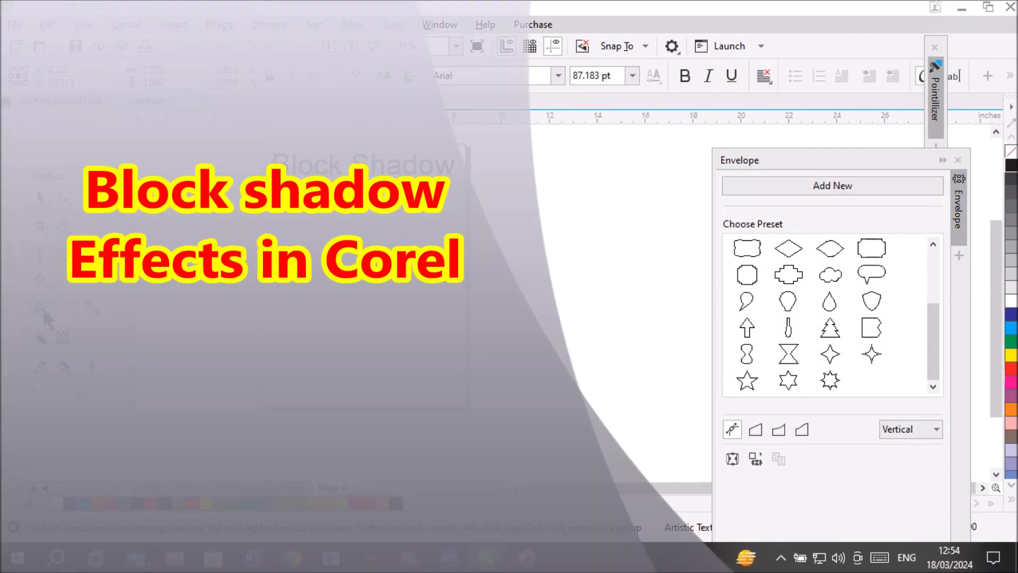
Step: Apply a block shadow with a depth of 0.31 inches to the "Block Shadow" text on Page 4
click(38, 310)
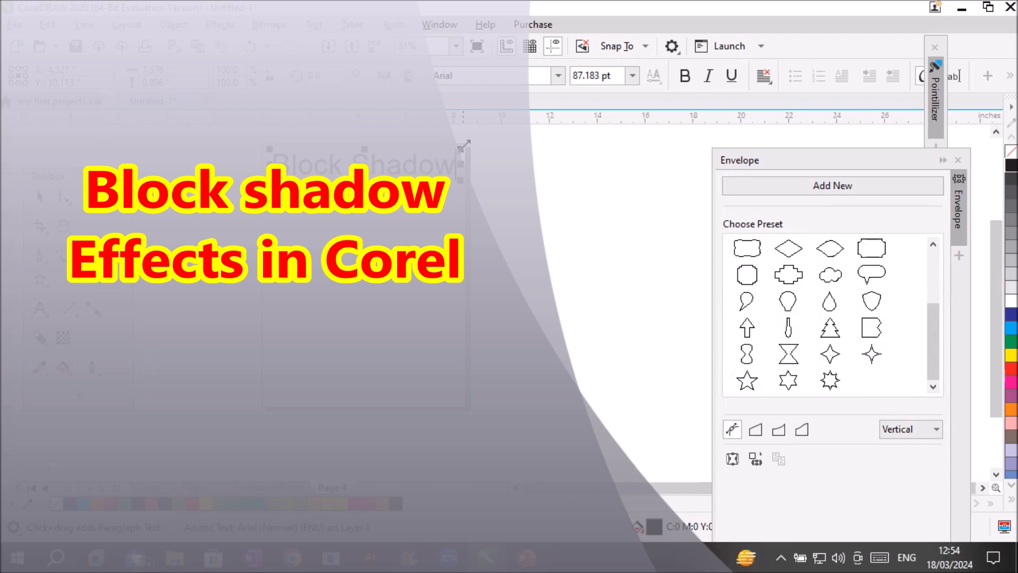
scroll(460, 144, up, 2)
scroll(459, 153, down, 2)
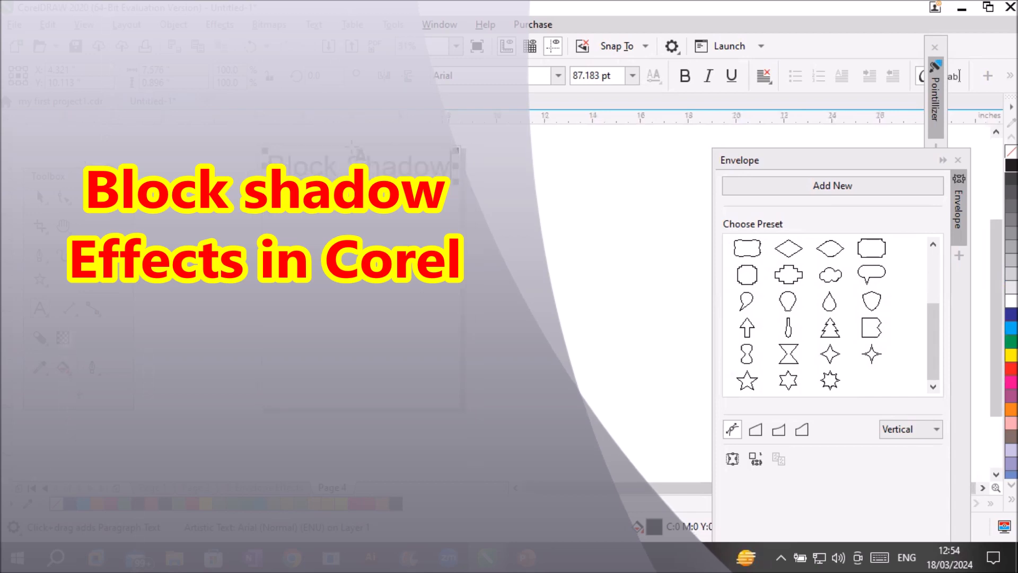
click(61, 331)
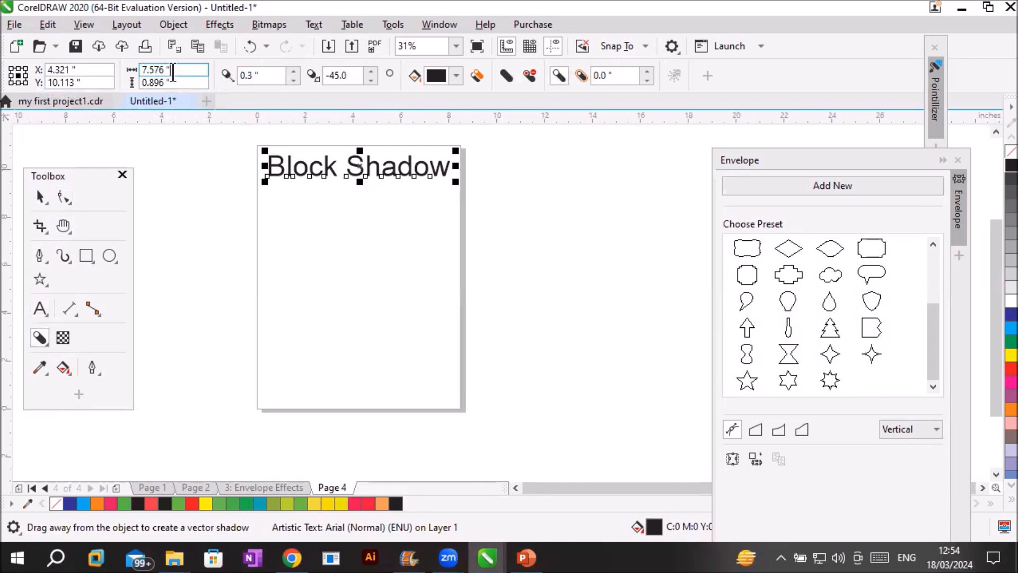
click(293, 71)
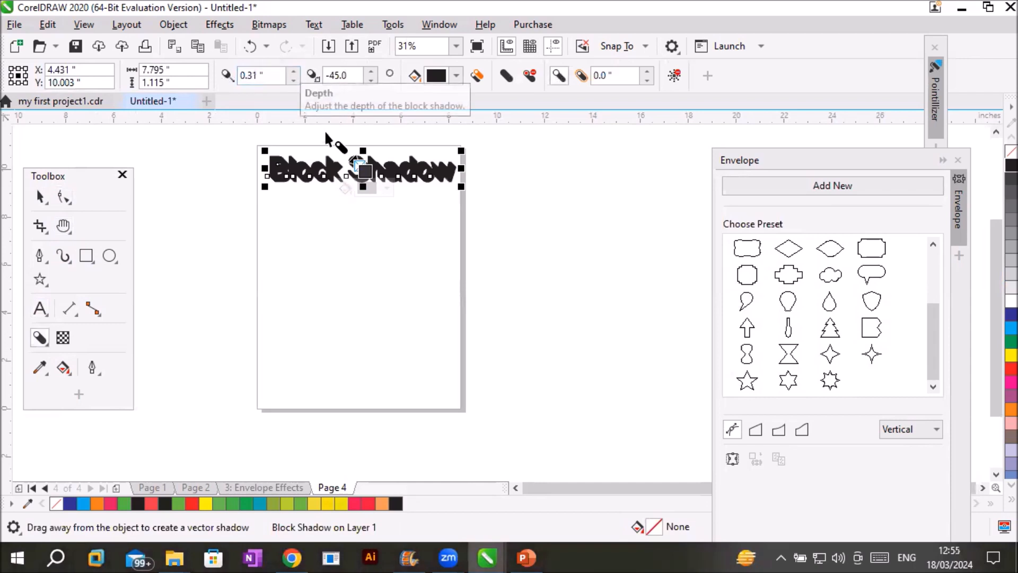
Step: Reduce the block shadow's depth to 0.2 inches
scroll(328, 137, up, 1)
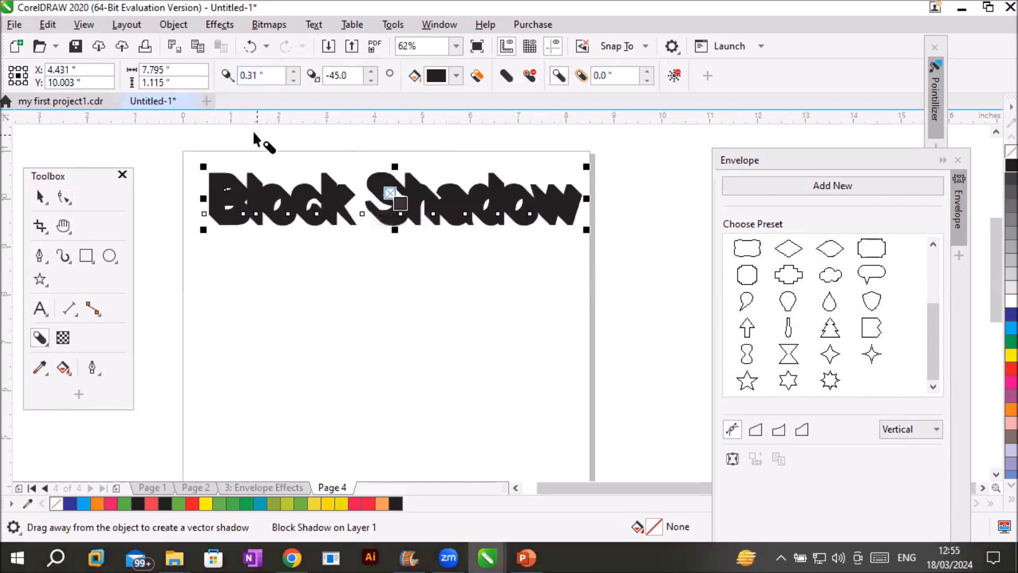
click(292, 80)
click(293, 80)
click(292, 80)
click(292, 80)
click(292, 80)
click(292, 80)
click(292, 80)
click(293, 80)
click(292, 81)
click(292, 80)
click(292, 80)
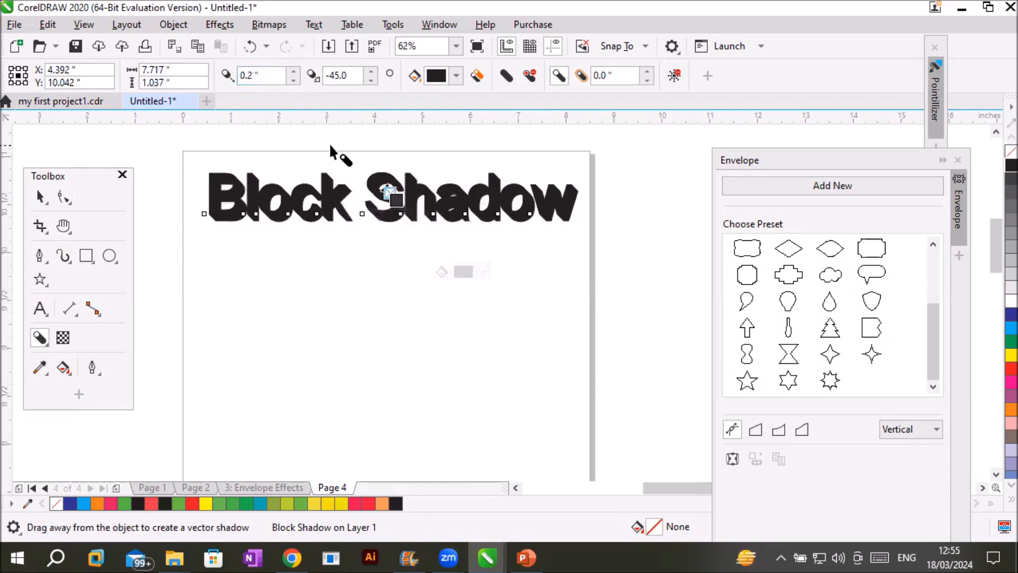
Step: Move the Toolbox off the text and reduce the block shadow's depth to 0.004 inches
scroll(341, 154, up, 2)
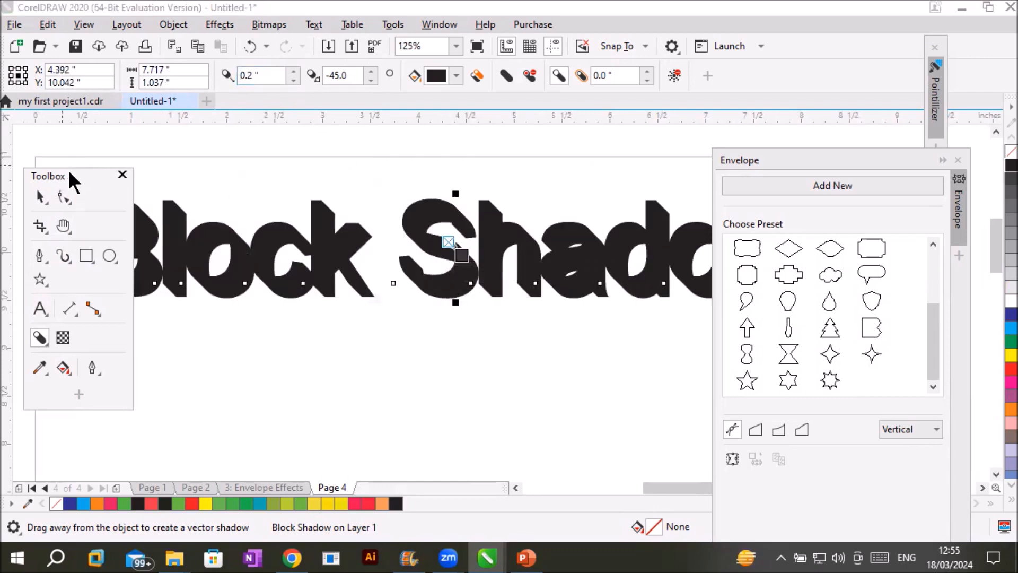
drag(68, 171, 24, 304)
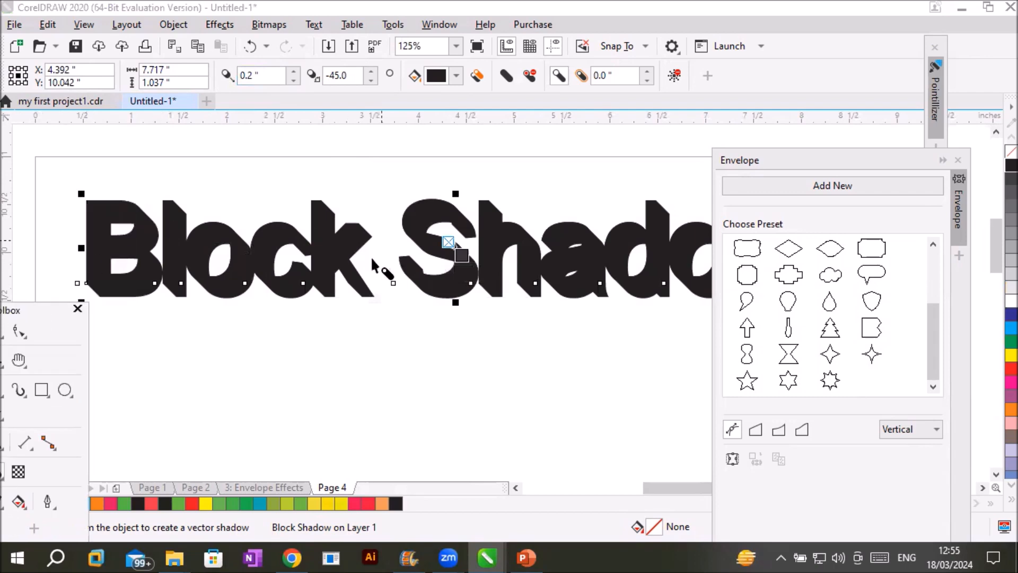
click(290, 79)
click(290, 80)
click(290, 80)
click(291, 79)
click(290, 79)
click(291, 80)
click(291, 80)
click(291, 80)
click(290, 79)
click(291, 80)
click(289, 79)
click(289, 79)
click(289, 78)
click(289, 79)
click(288, 78)
click(287, 78)
click(288, 78)
click(287, 78)
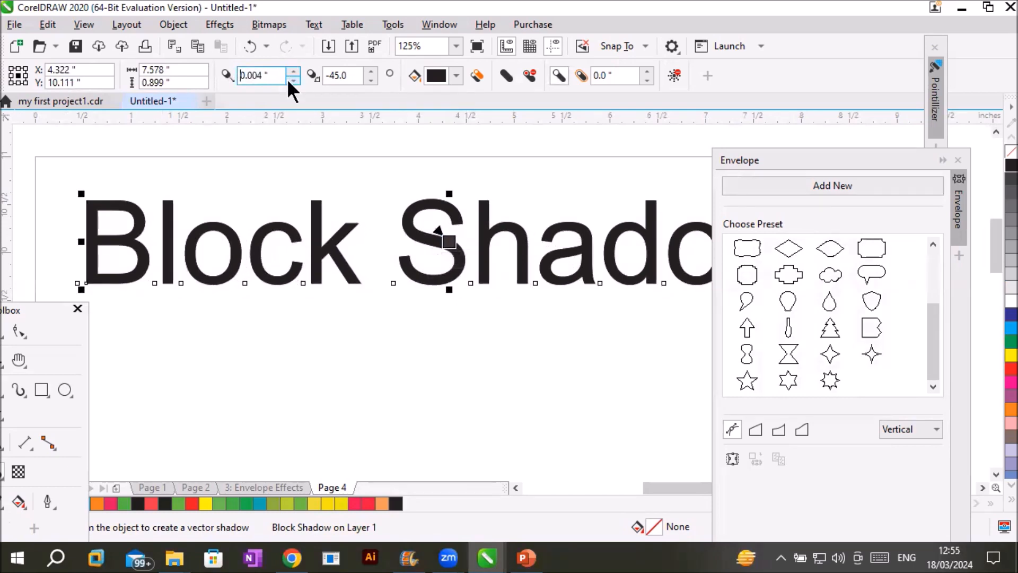
click(291, 74)
click(290, 73)
click(290, 73)
click(294, 81)
click(293, 82)
click(293, 81)
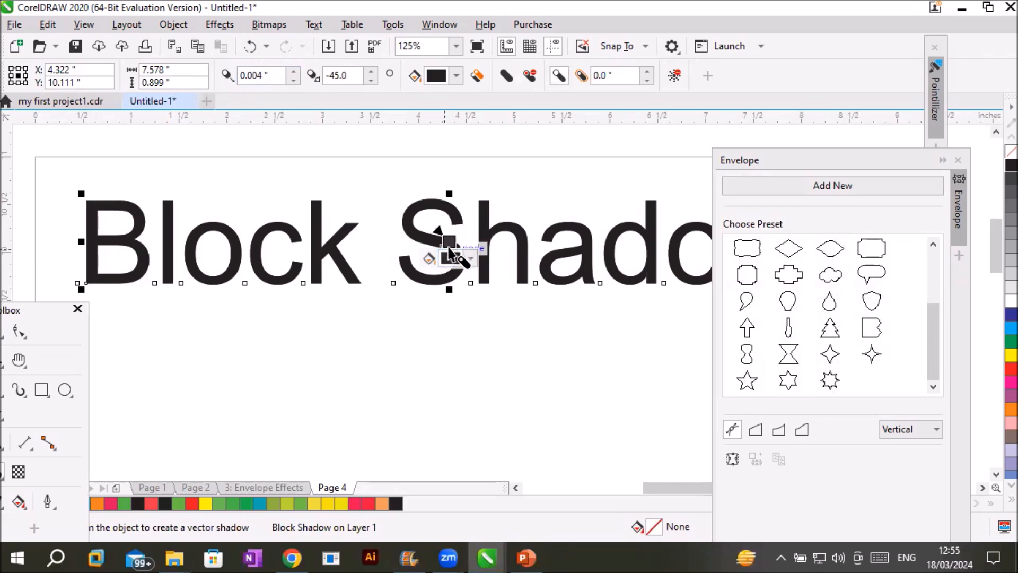
Step: Reshape the block shadow freehand to a depth of about 0.08 inches at an angle of about 350 degrees
drag(459, 259, 469, 273)
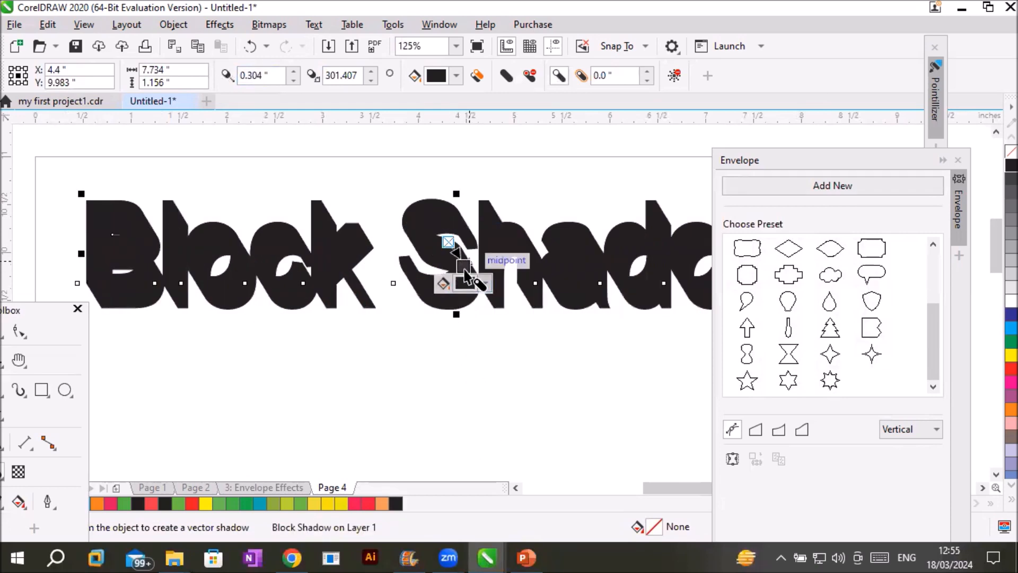
drag(461, 269, 454, 244)
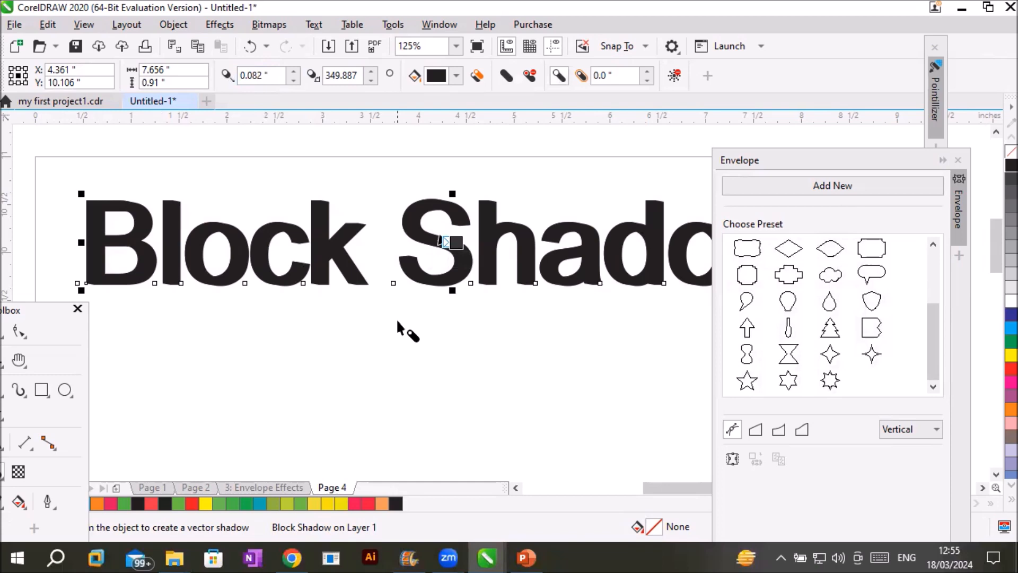
Step: Change the block shadow's color to the pink #F50A5C (RGB 245, 10, 92)
click(456, 76)
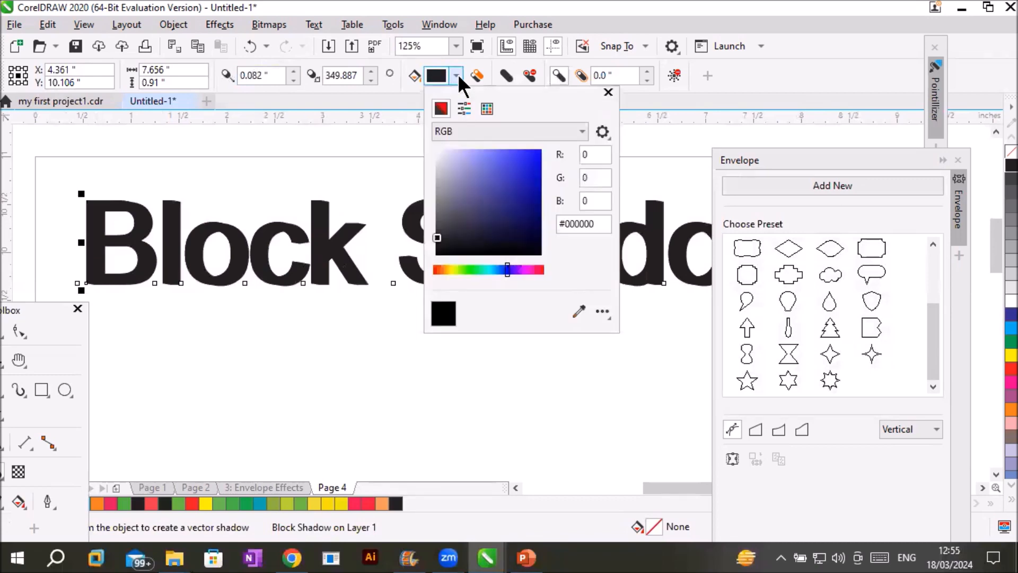
click(520, 158)
click(537, 269)
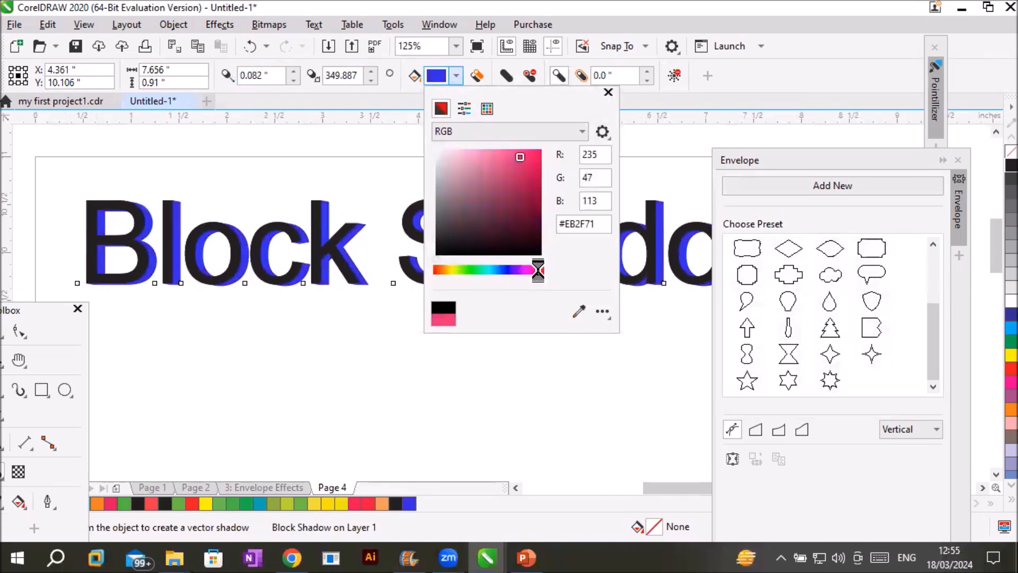
click(537, 153)
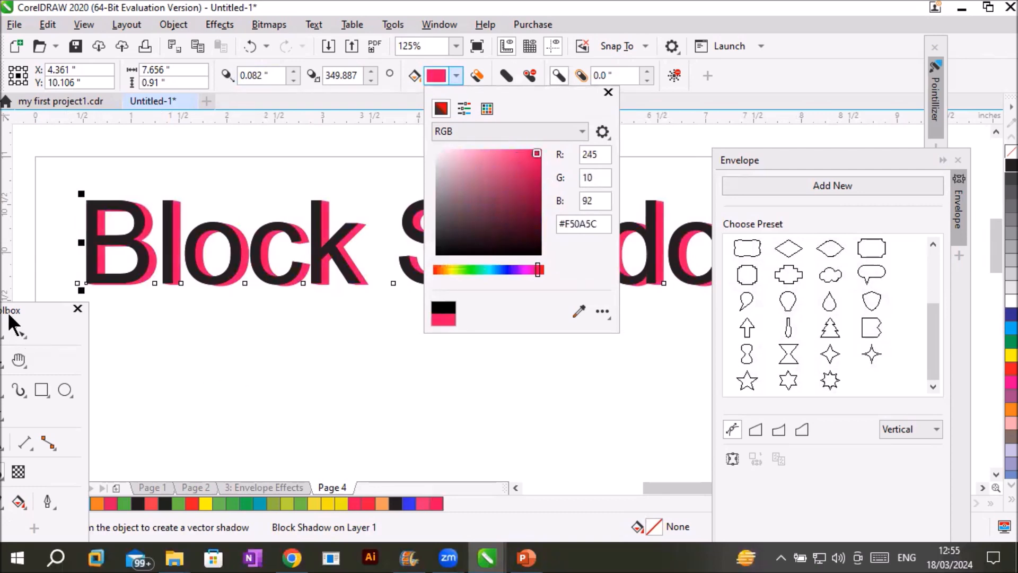
click(63, 328)
Step: Move the Toolbox clear of the Block Shadow heading and activate the Block Shadow tool on the text
drag(42, 310, 150, 328)
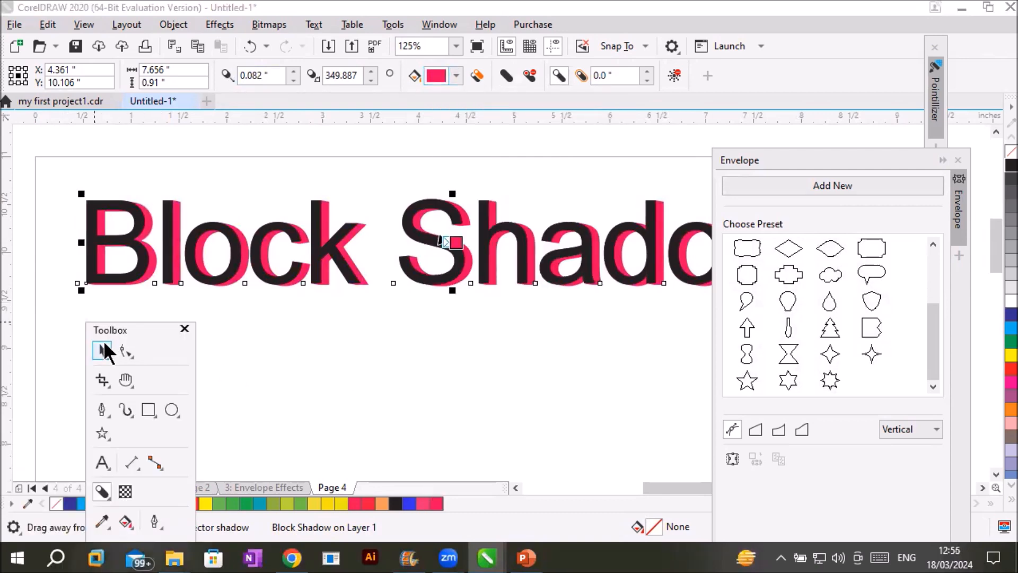
key(space)
click(419, 273)
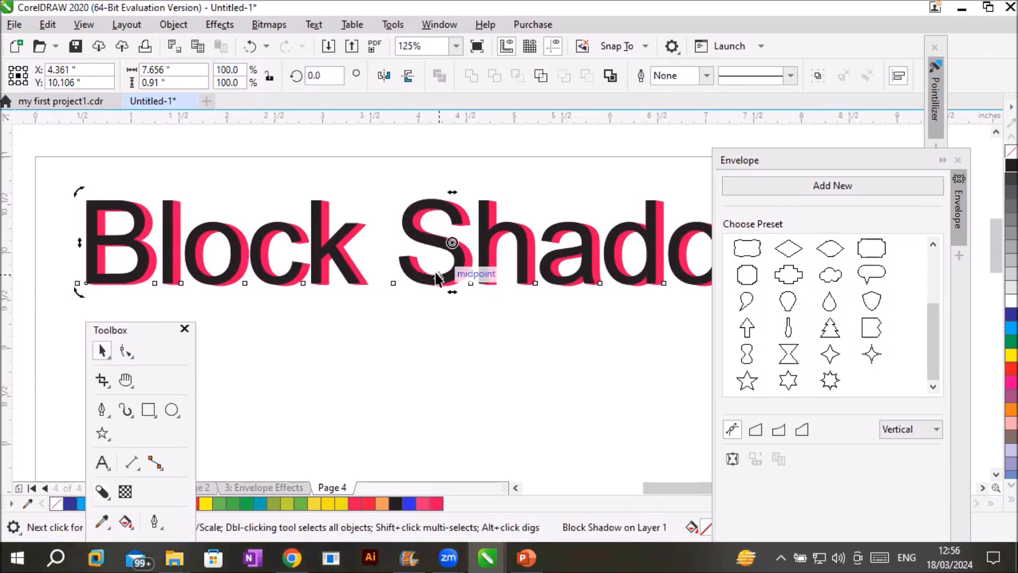
click(111, 330)
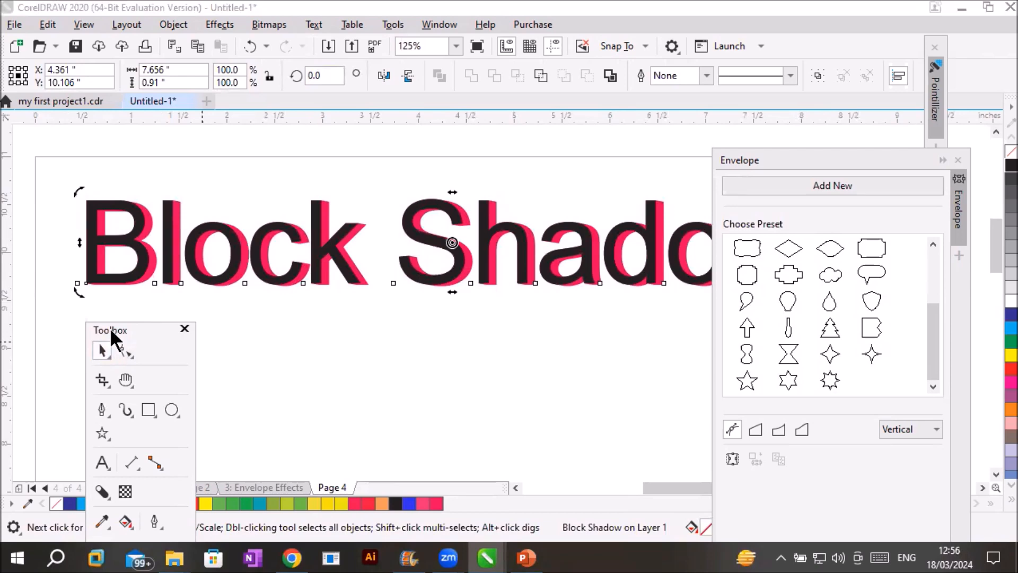
drag(109, 328, 20, 258)
click(12, 422)
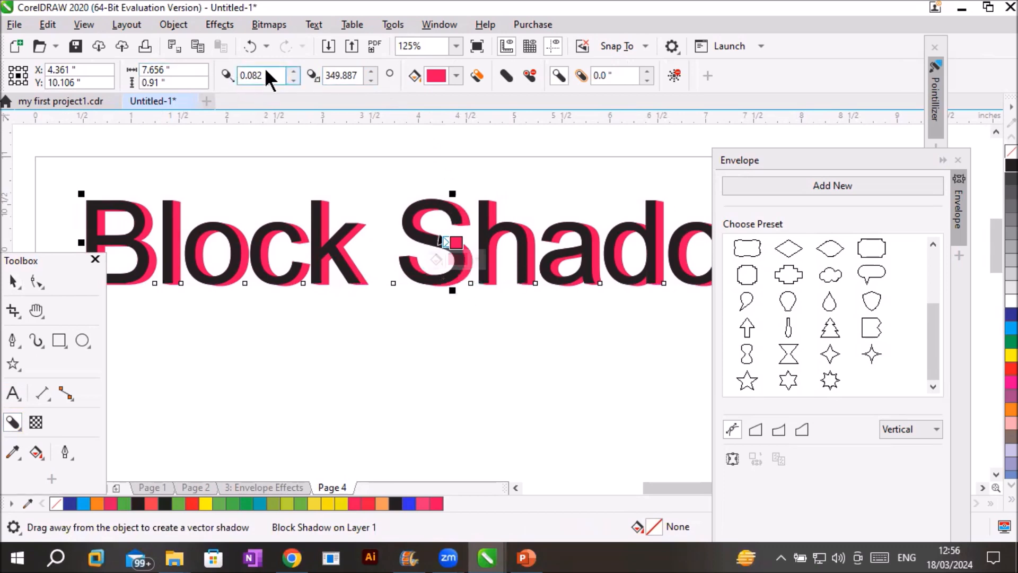
Step: Increase the block shadow's depth to 0.132 inches
click(294, 69)
click(295, 69)
click(295, 69)
click(295, 69)
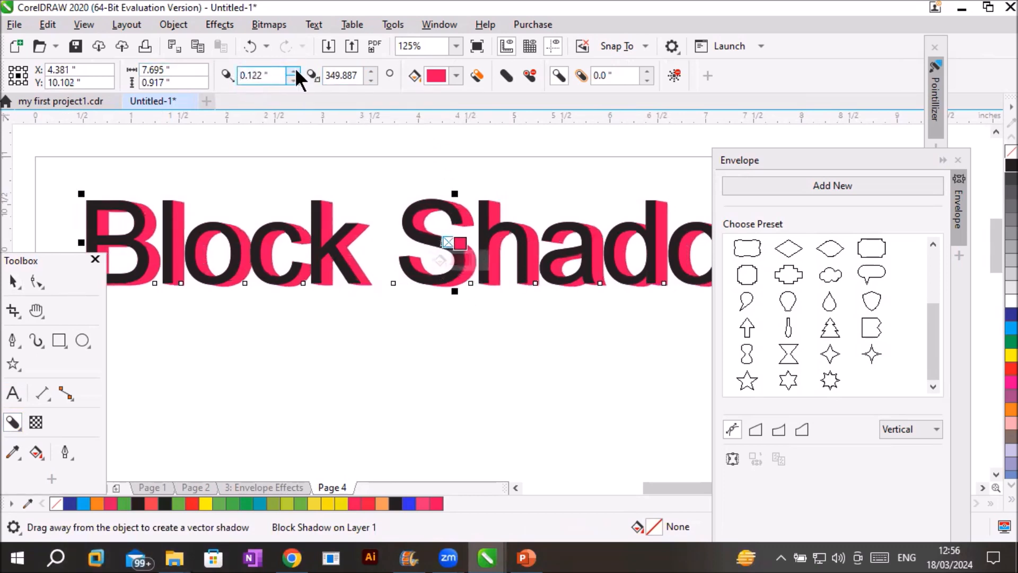
click(295, 70)
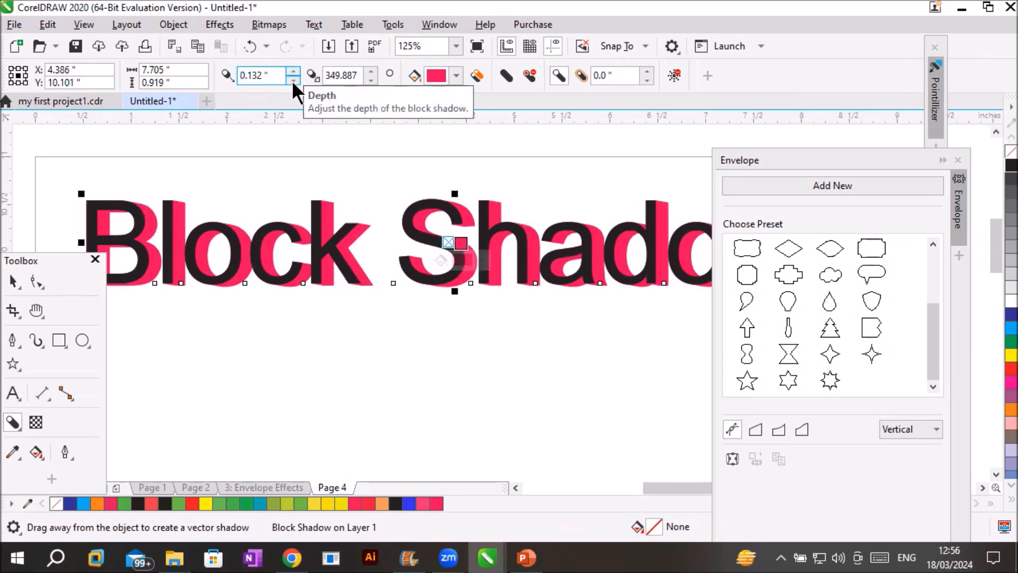
Step: Reduce the block shadow's depth to 0.004 inches
click(294, 81)
click(294, 81)
click(294, 81)
click(294, 80)
click(294, 80)
click(293, 80)
click(294, 80)
click(294, 80)
click(293, 81)
click(293, 81)
click(294, 80)
click(293, 80)
click(294, 80)
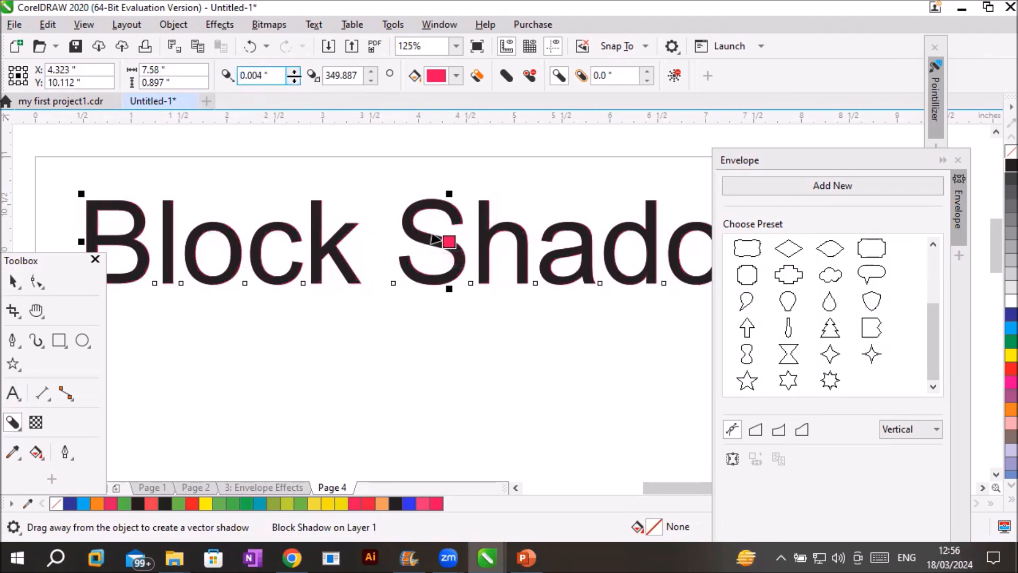
Step: Raise the block shadow's depth to 0.134 inches
click(293, 72)
click(294, 71)
click(294, 72)
click(293, 71)
click(293, 71)
click(294, 71)
click(294, 72)
click(294, 72)
click(293, 71)
click(293, 72)
click(294, 71)
click(294, 72)
click(294, 72)
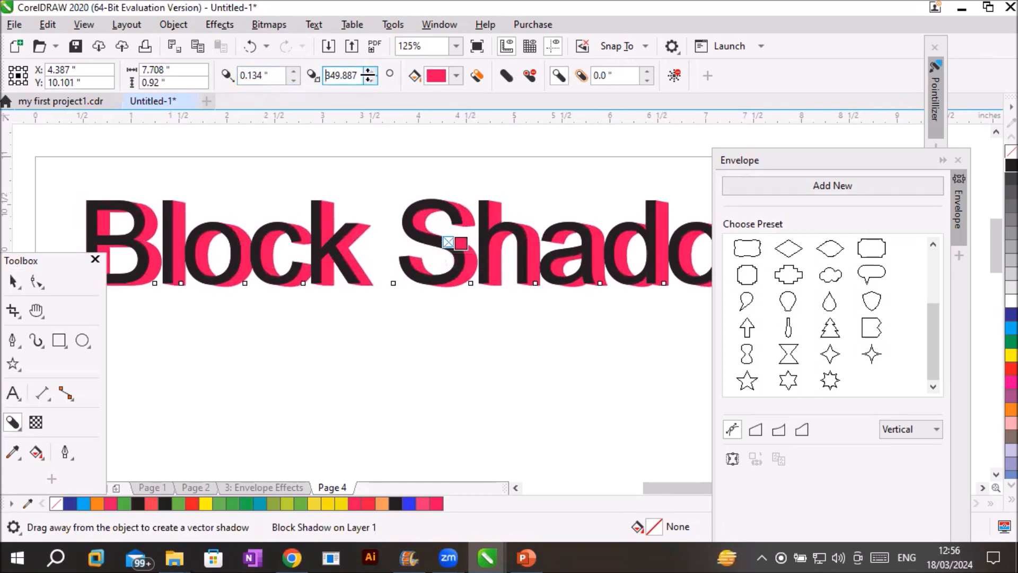
Step: Set the block shadow's direction to 360 degrees
click(369, 71)
click(369, 71)
click(370, 72)
click(369, 72)
click(369, 72)
click(369, 72)
click(370, 71)
click(371, 70)
click(371, 70)
click(371, 71)
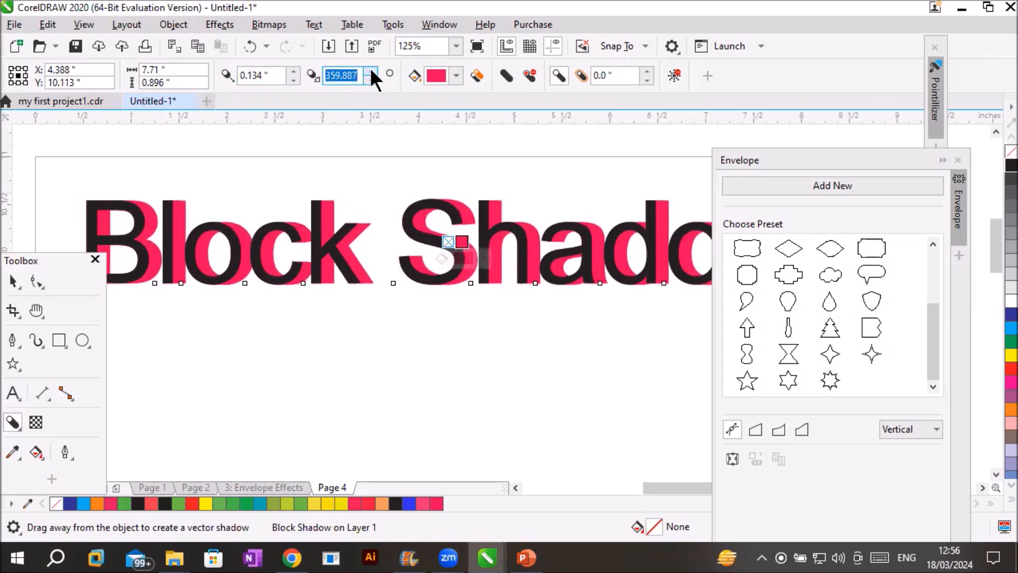
click(370, 70)
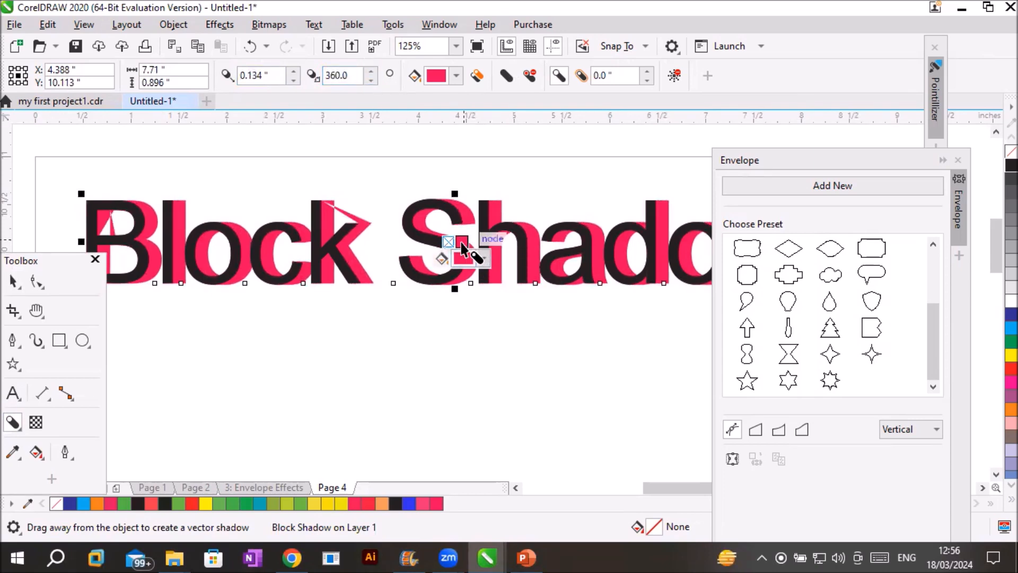
Step: Reshape the block shadow freehand up from the text to a depth of about 0.11 inches at about 36 degrees
drag(461, 247, 458, 223)
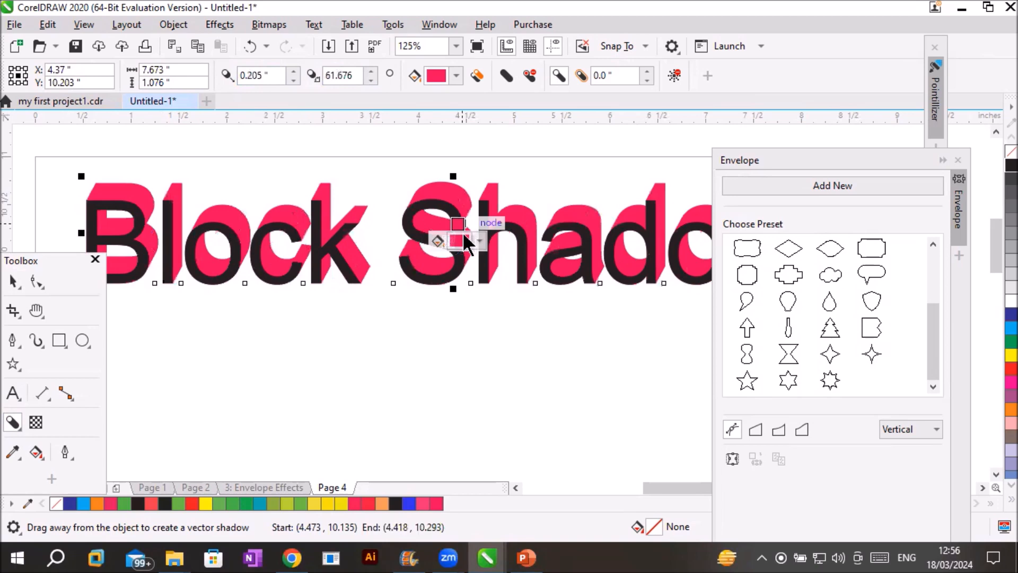
mouse_move(455, 226)
mouse_down()
mouse_move(416, 228)
mouse_move(453, 235)
mouse_move(441, 222)
mouse_move(456, 208)
mouse_move(457, 235)
mouse_up()
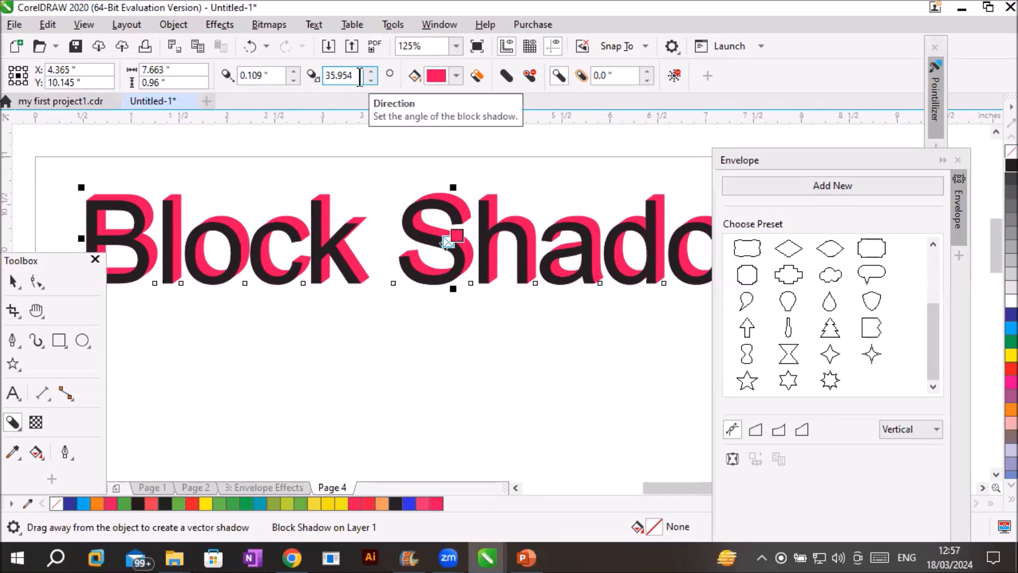
click(455, 76)
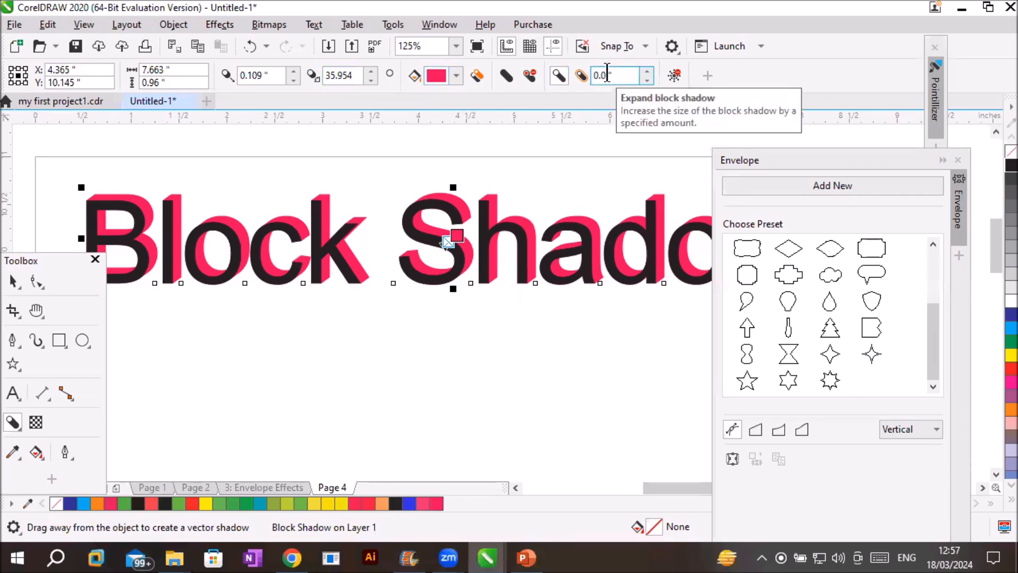
Step: Expand the block shadow around the letters by 0.18 inches
click(647, 71)
click(647, 71)
click(648, 71)
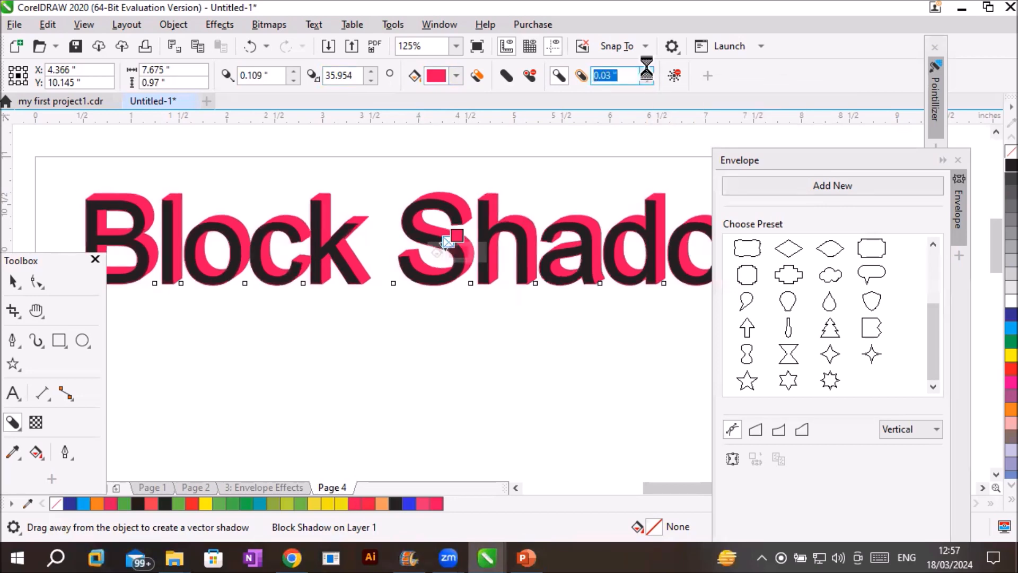
click(647, 71)
click(647, 70)
click(646, 70)
click(647, 70)
click(647, 70)
click(647, 70)
click(647, 70)
click(647, 70)
click(647, 70)
click(647, 70)
click(647, 70)
click(647, 70)
click(647, 70)
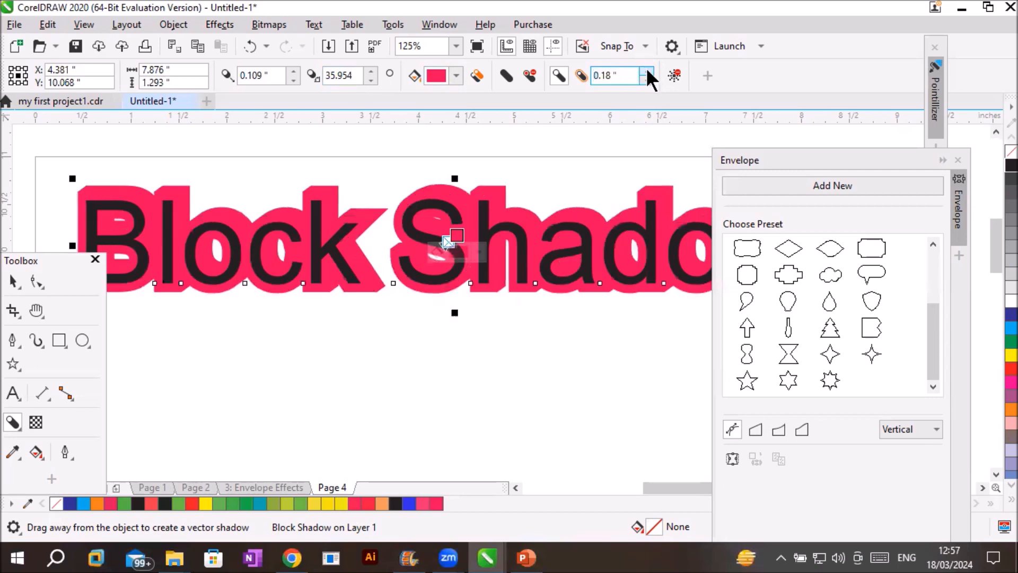
Step: Reduce the block shadow's expansion to 0 inches
click(647, 81)
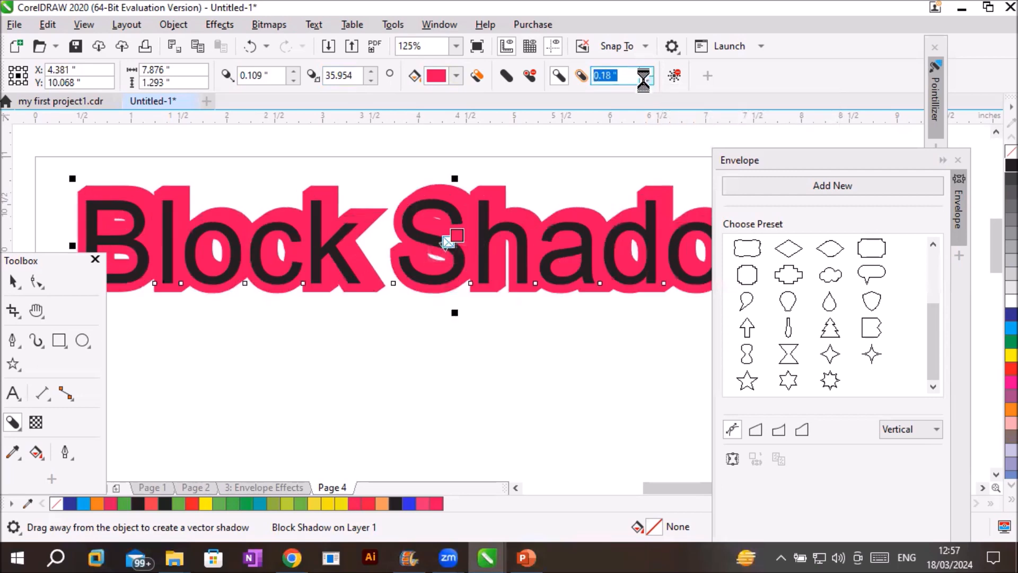
click(647, 81)
click(646, 81)
click(645, 80)
click(646, 81)
click(645, 81)
click(646, 81)
click(645, 80)
click(645, 81)
click(644, 81)
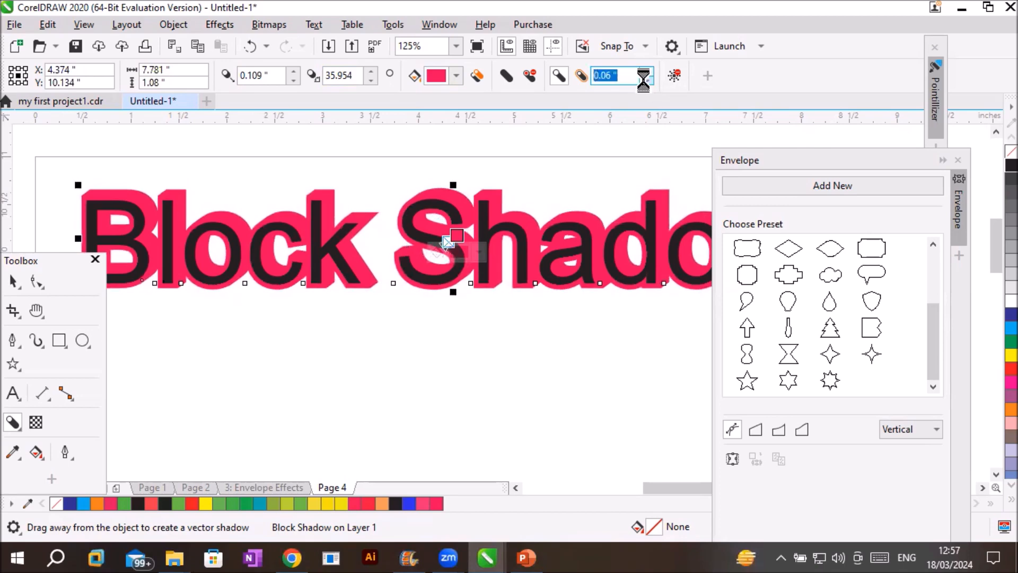
click(644, 81)
click(644, 82)
click(644, 81)
click(647, 81)
click(647, 81)
click(647, 81)
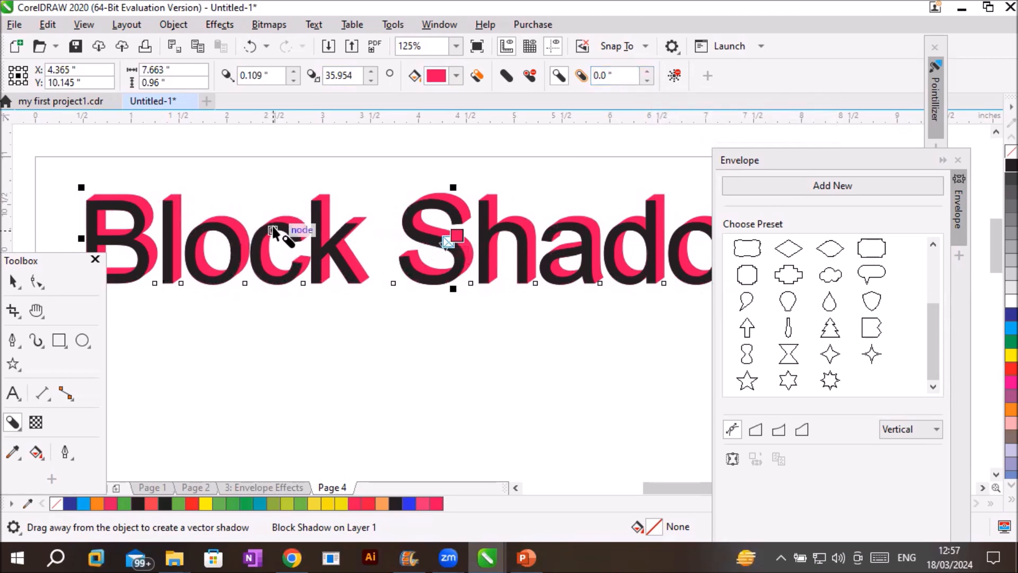
Step: Expand the block shadow by 0.04 inches and inspect the letter edges up close
click(646, 71)
click(647, 71)
click(646, 71)
scroll(263, 291, up, 2)
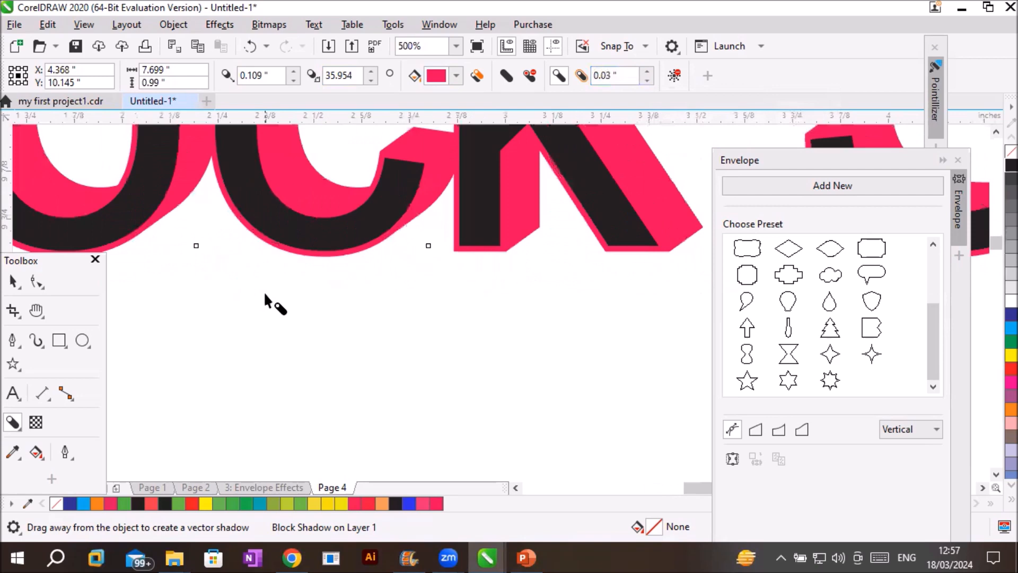
scroll(424, 207, down, 1)
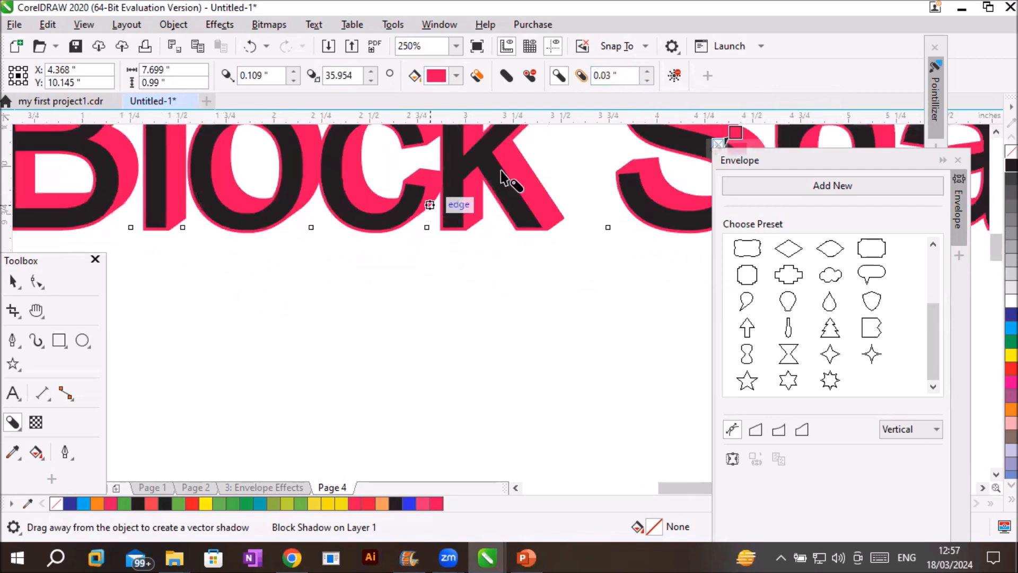
click(646, 71)
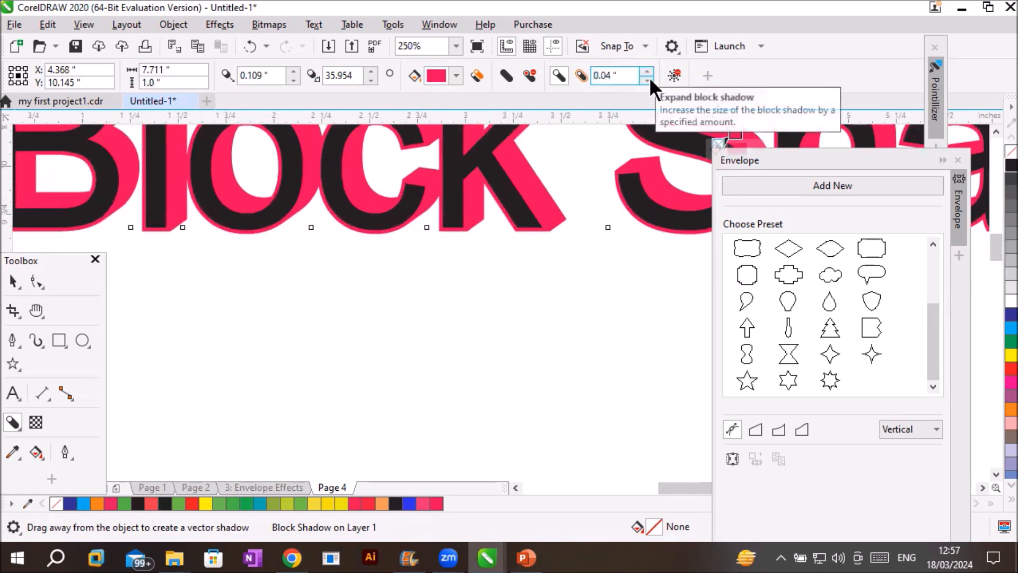
Step: Reset the block shadow's expansion to 0 inches and turn off generating it from the object outline
click(647, 80)
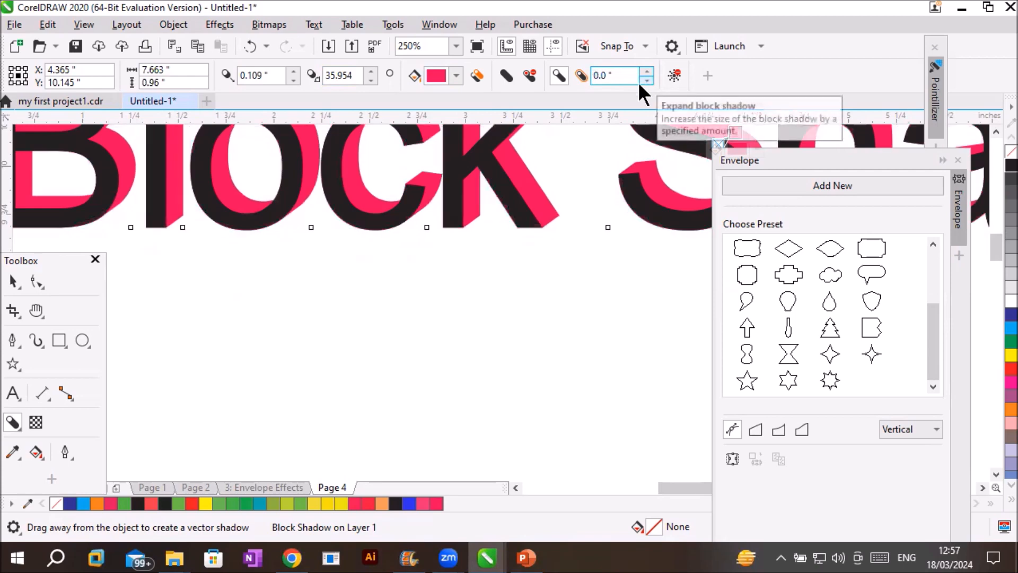
click(995, 131)
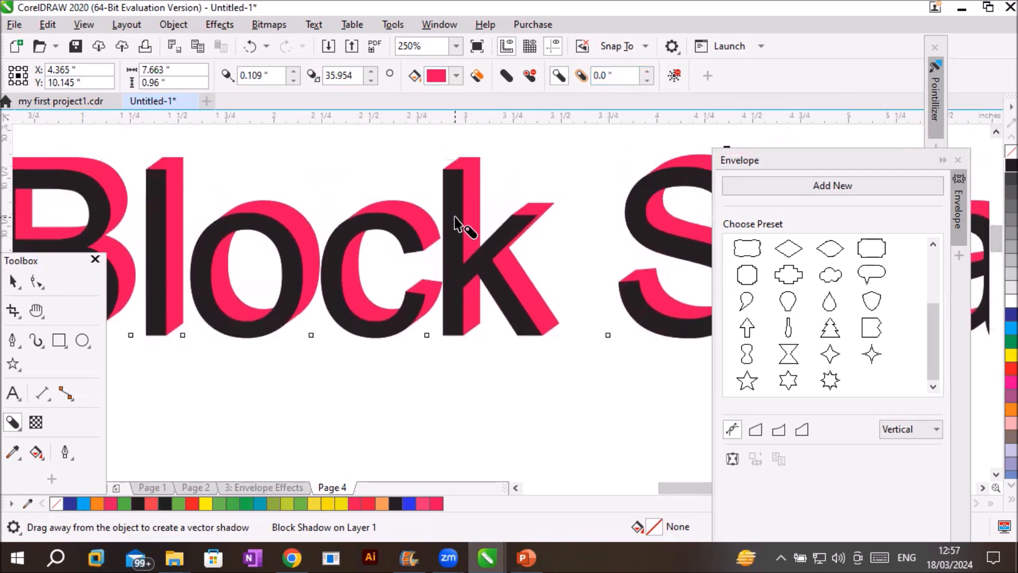
scroll(455, 226, down, 2)
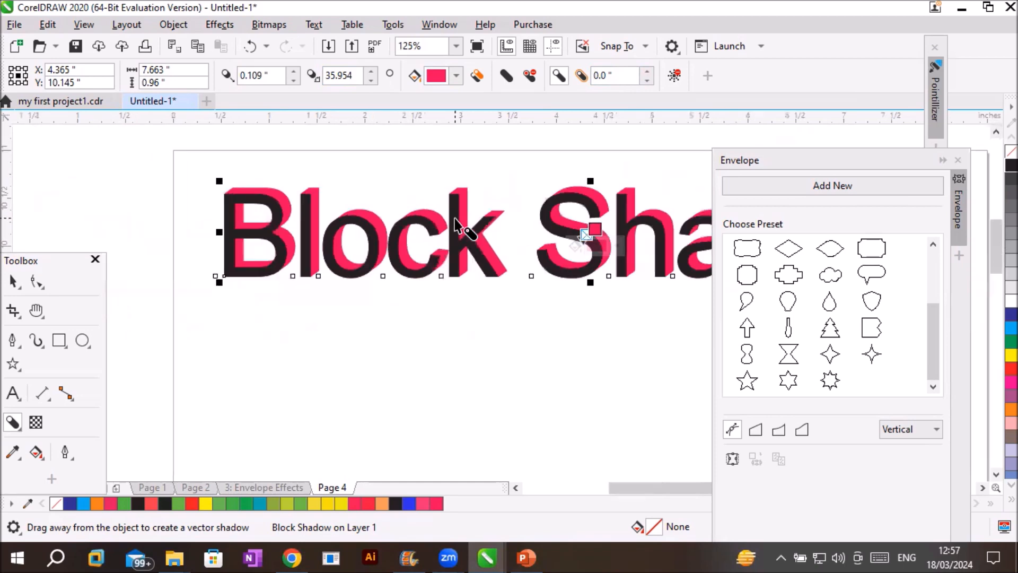
click(555, 75)
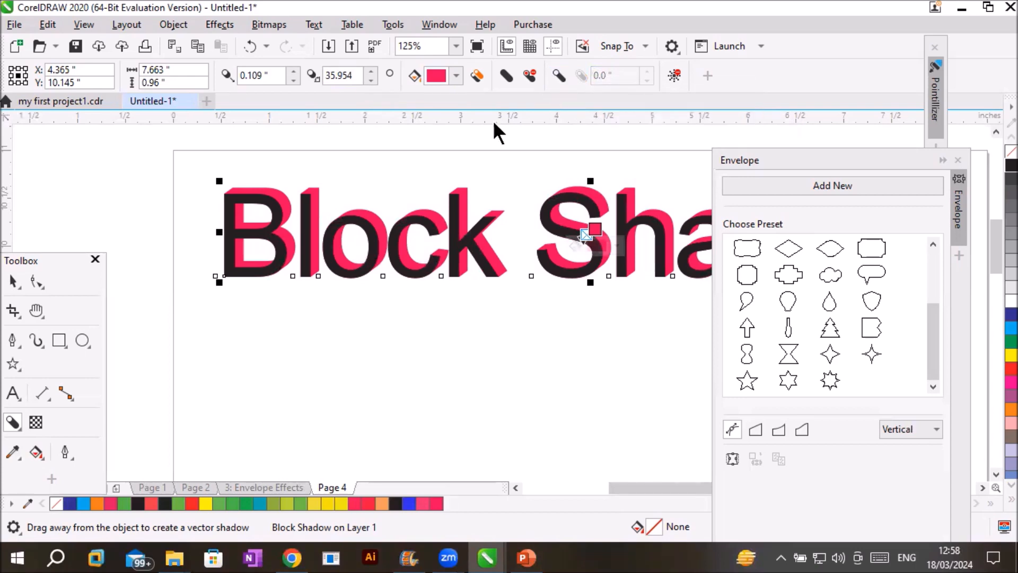
Step: Break the block shadow apart and move the black text directly below the pink shadow shape
click(12, 281)
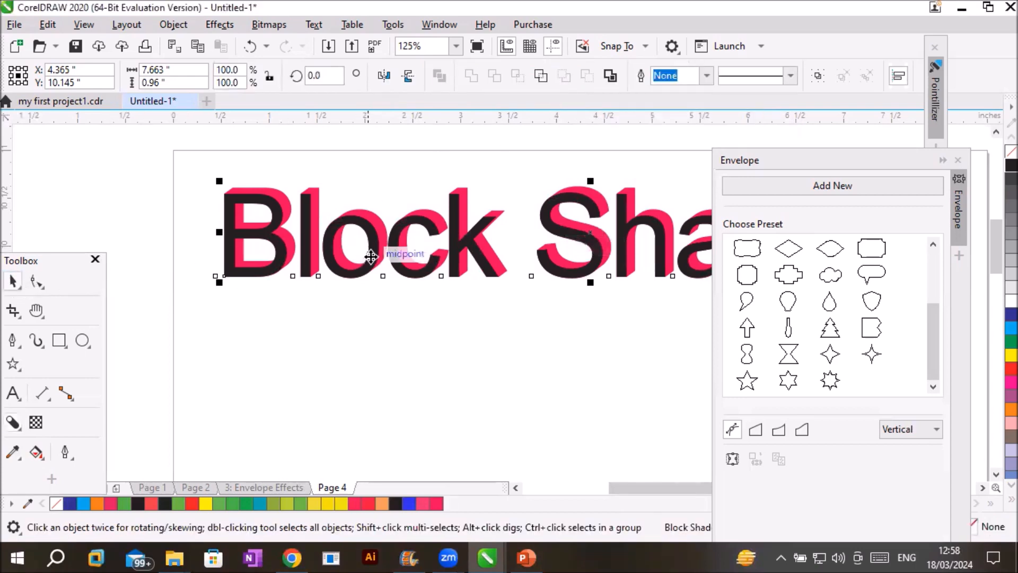
right_click(374, 256)
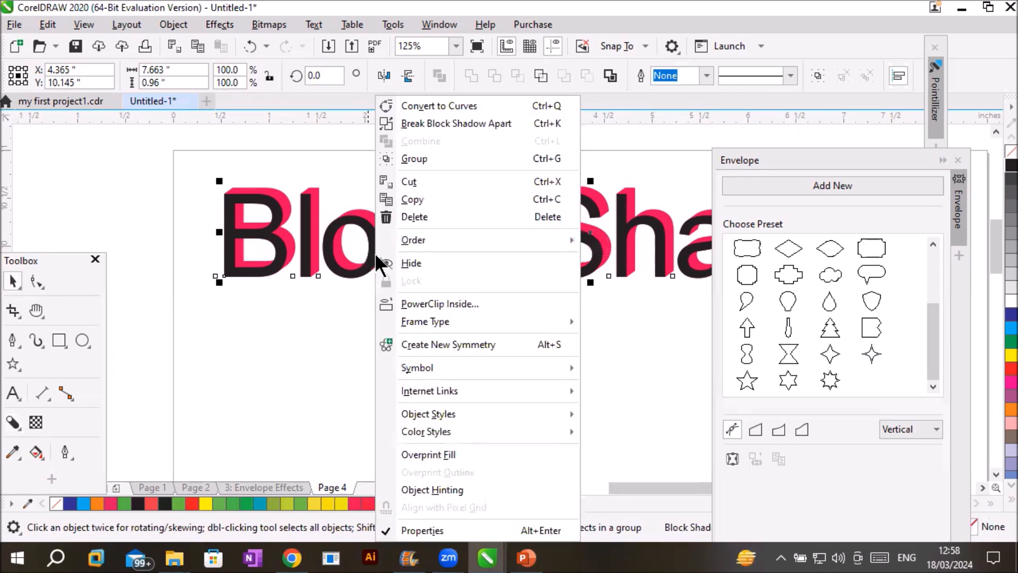
click(455, 121)
click(353, 268)
drag(353, 268, 342, 368)
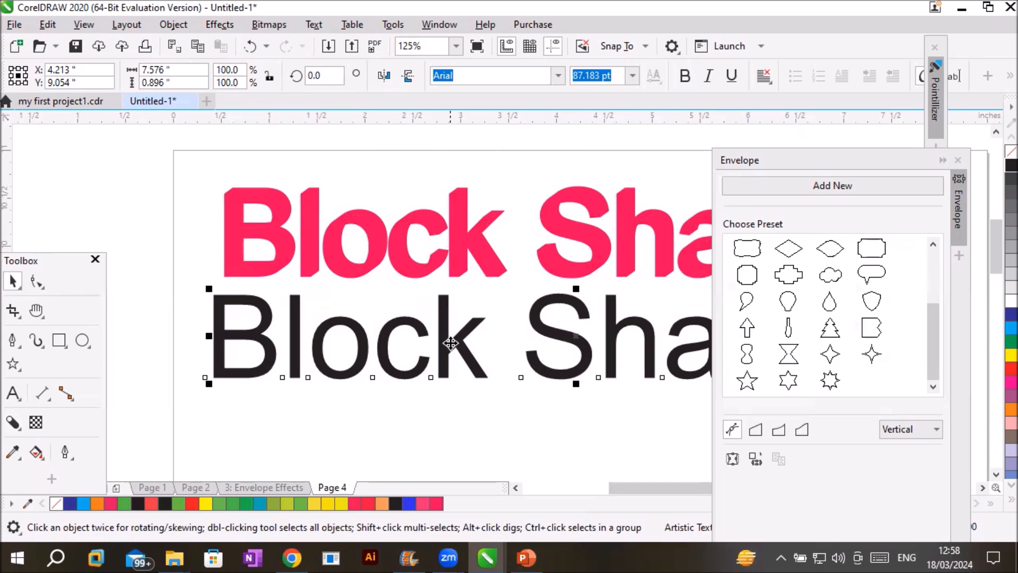
drag(422, 365, 437, 369)
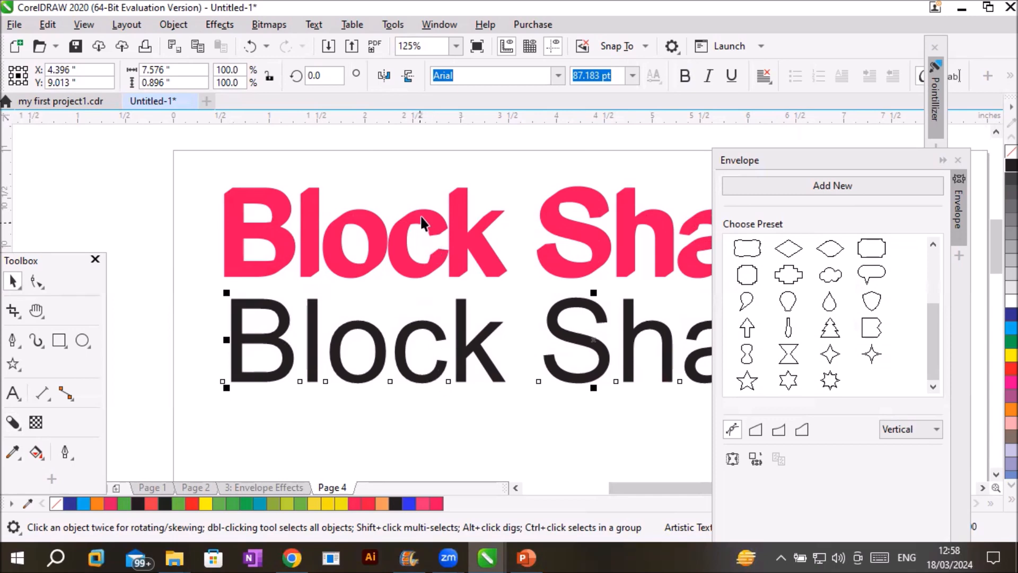
click(422, 222)
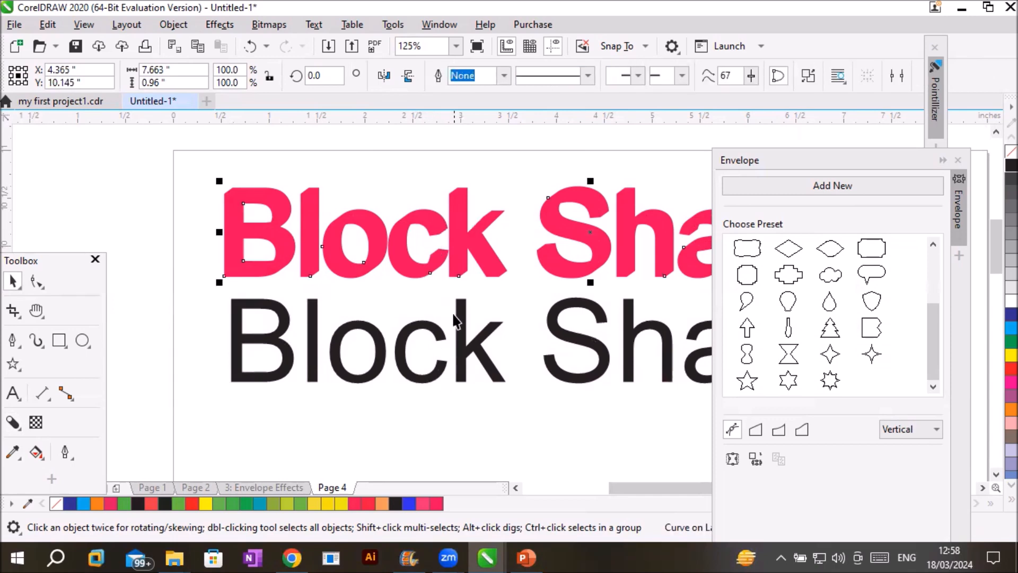
Step: Undo moving the black text and breaking the block shadow apart
key(ctrl+z)
key(ctrl+z)
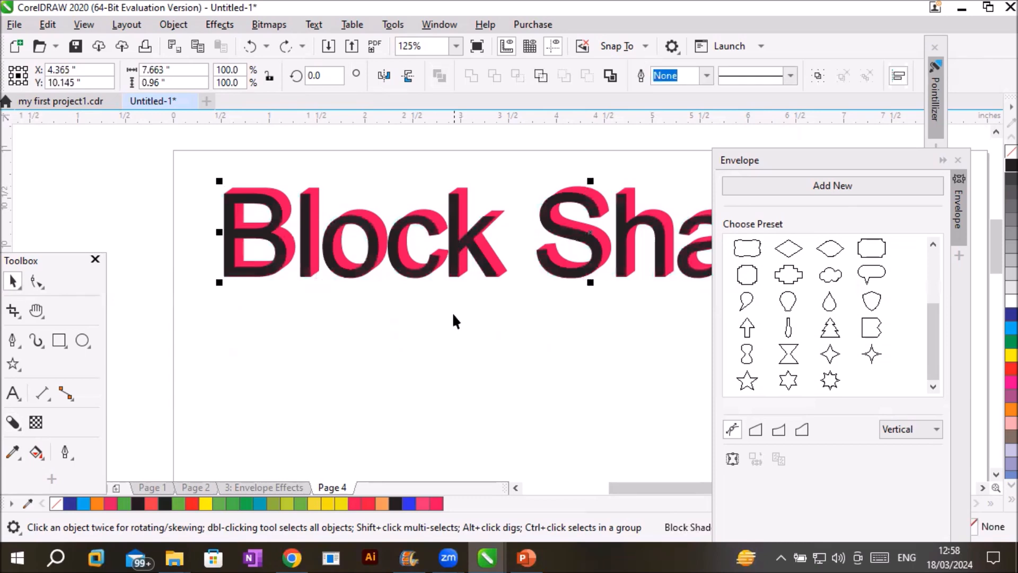
Step: Close the Envelope docker and remove the holes from the text's block shadow
click(11, 420)
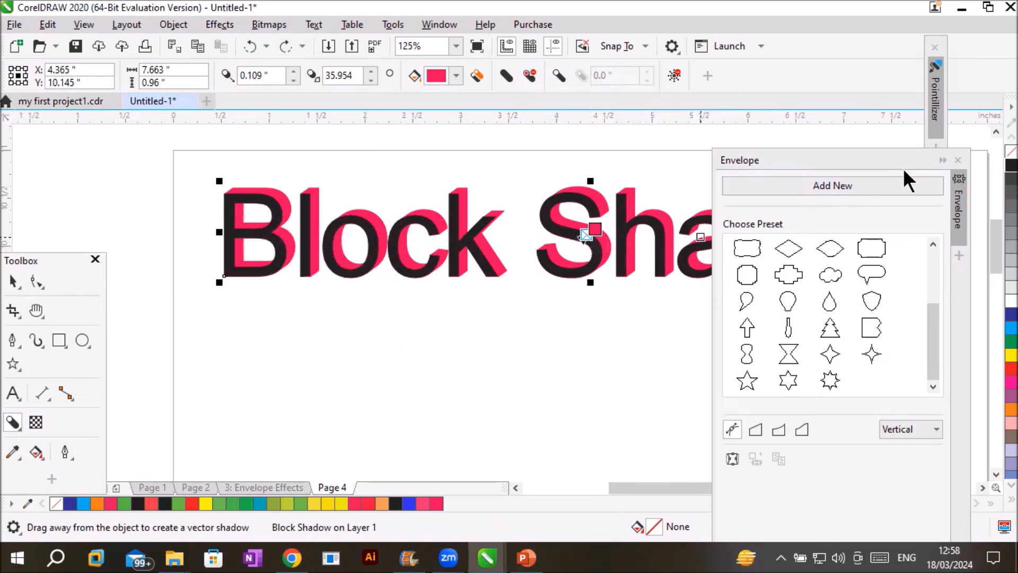
click(957, 159)
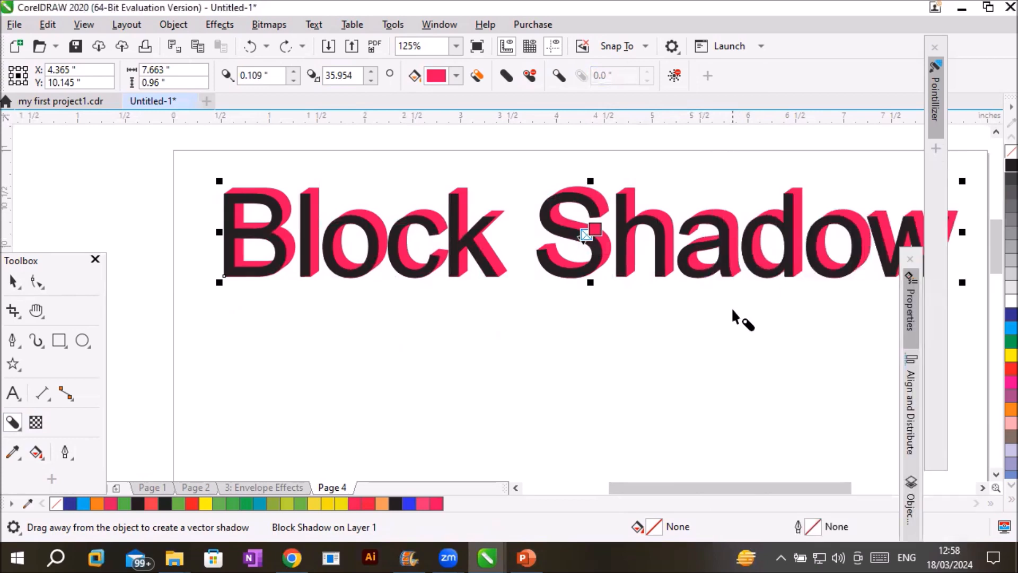
click(531, 74)
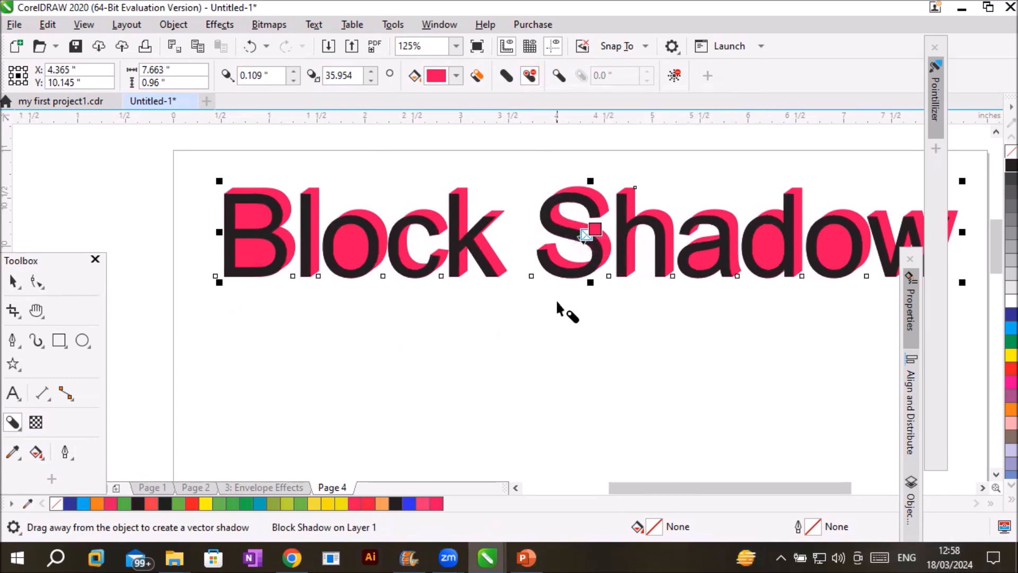
click(981, 486)
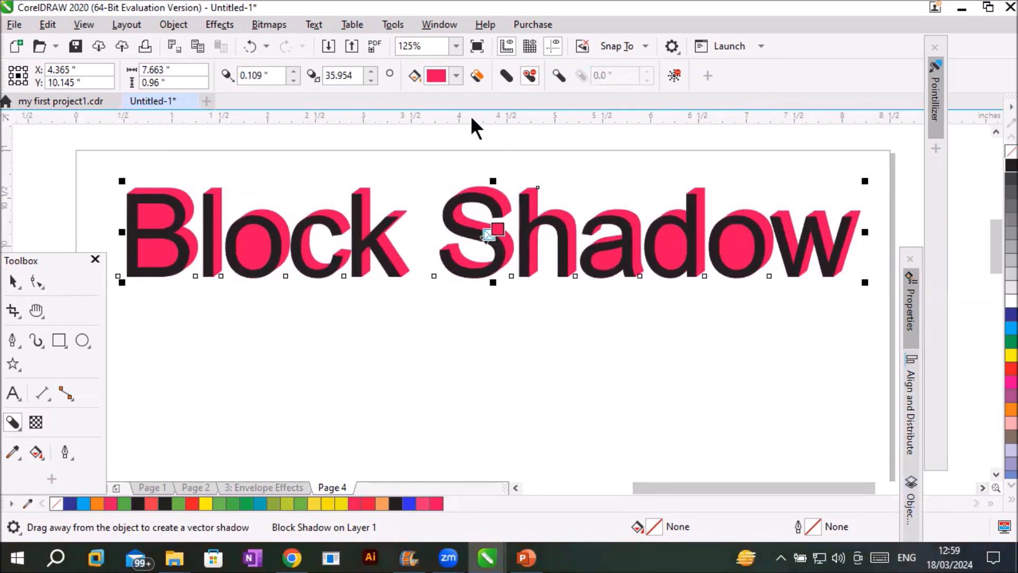
Step: Simplify the text's block shadow to trim its overlap with the letters and break the block shadow apart
click(505, 75)
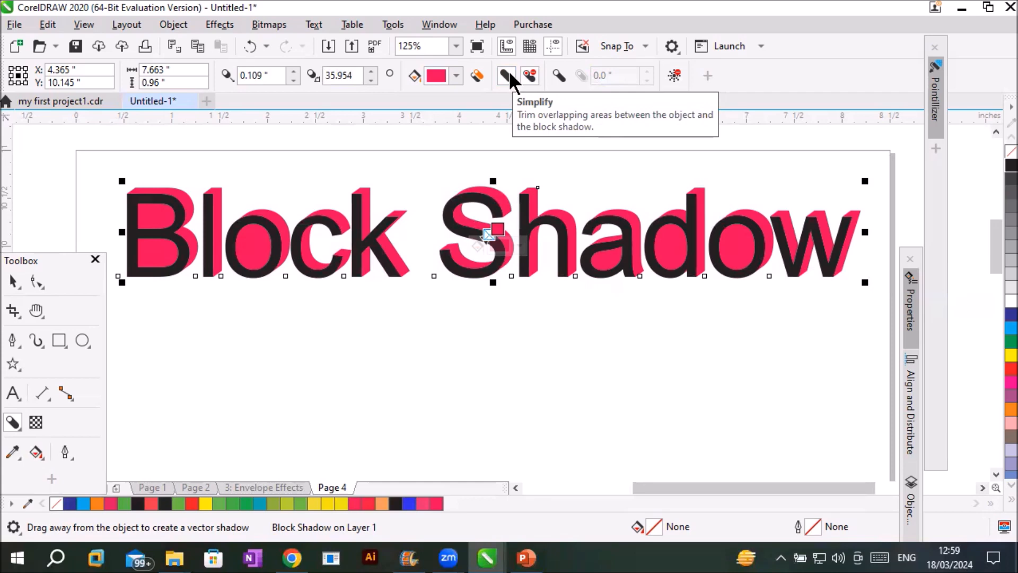
click(12, 281)
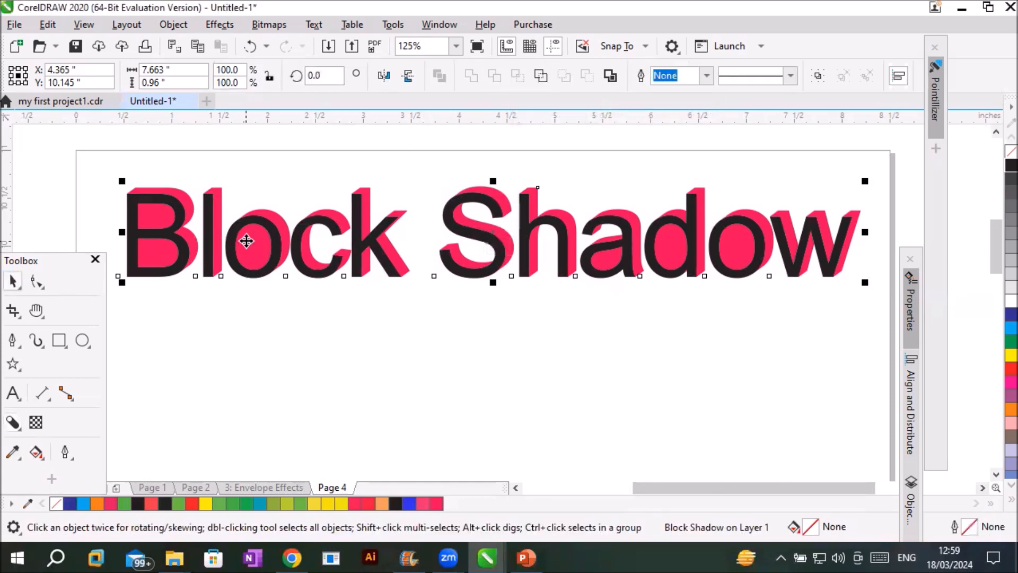
right_click(246, 240)
click(308, 251)
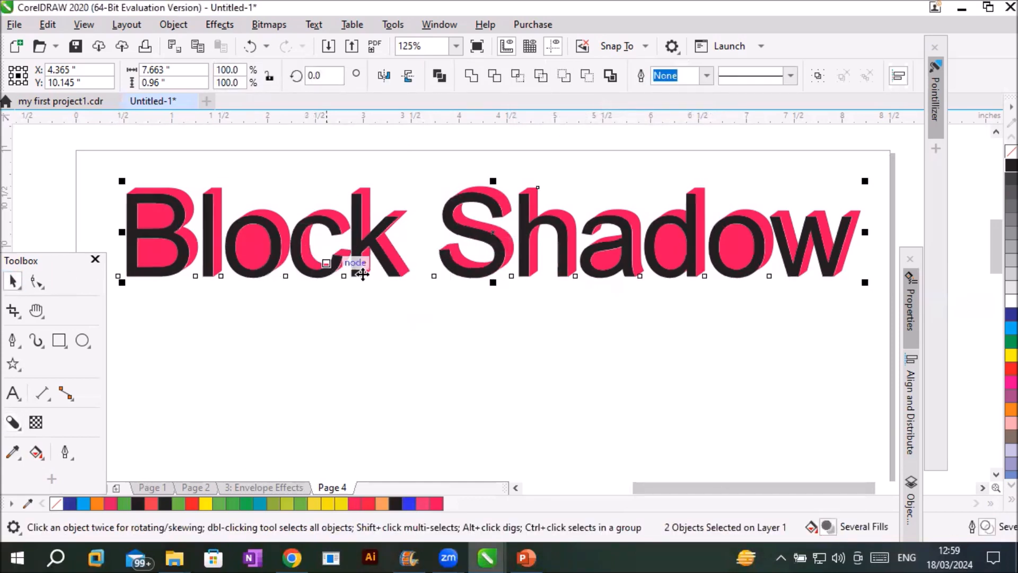
Step: Move the black "Block Shadow" text directly below the trimmed pink shadow shape
click(401, 270)
drag(393, 277, 407, 358)
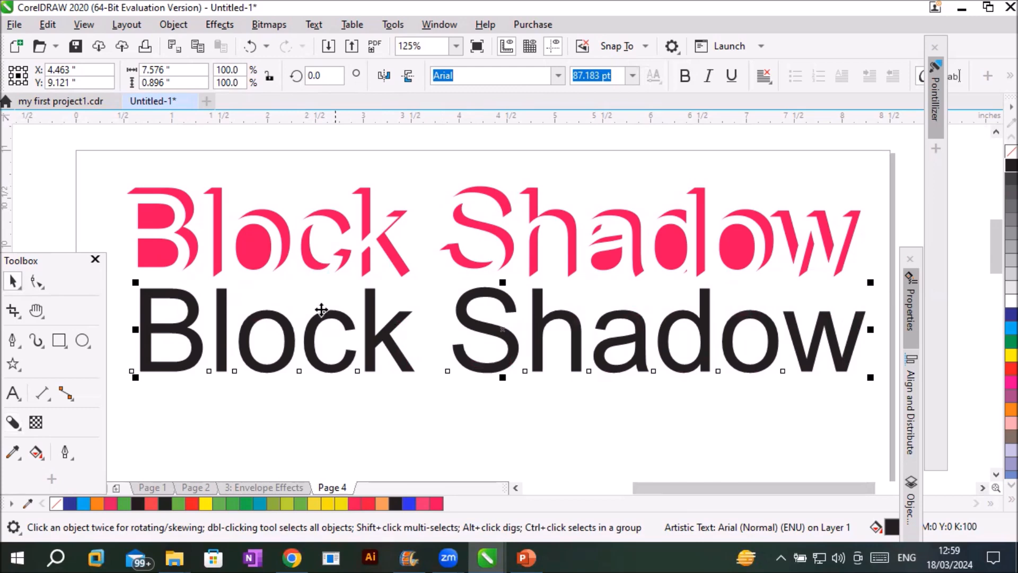
Step: Draw a near-circular ellipse about 3.67 by 3.65 inches on the page below the black text
click(11, 425)
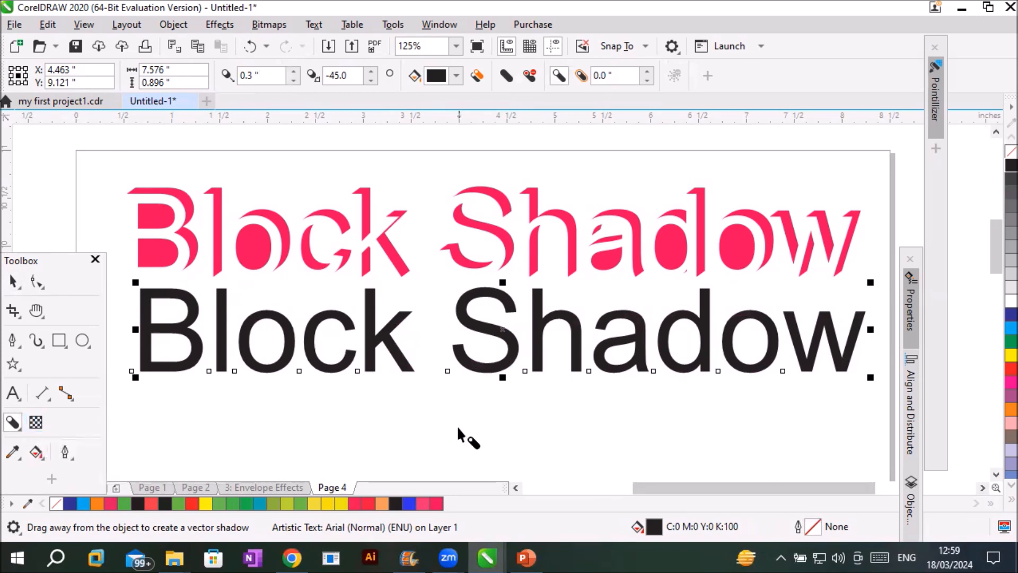
click(995, 473)
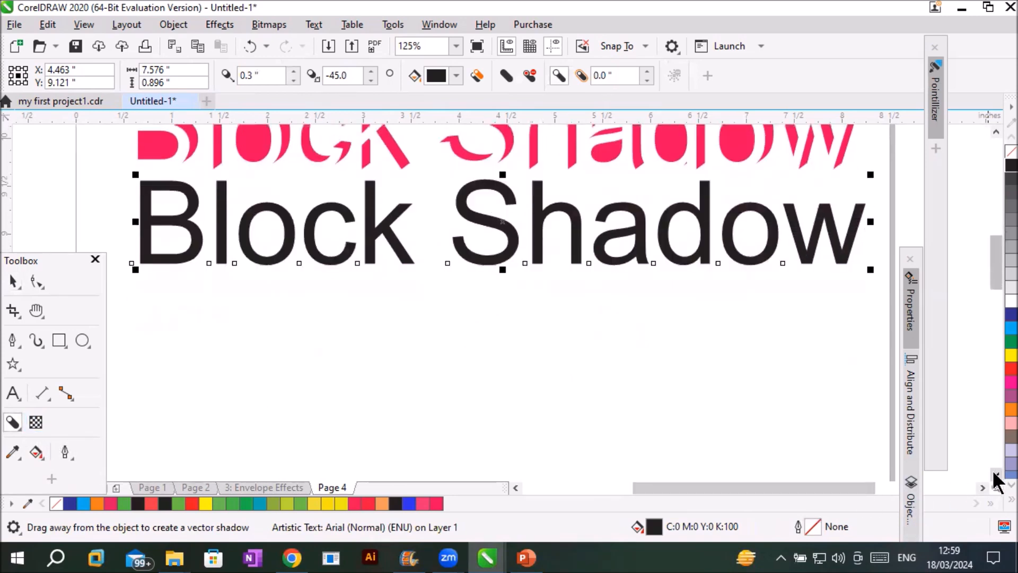
scroll(752, 398, down, 2)
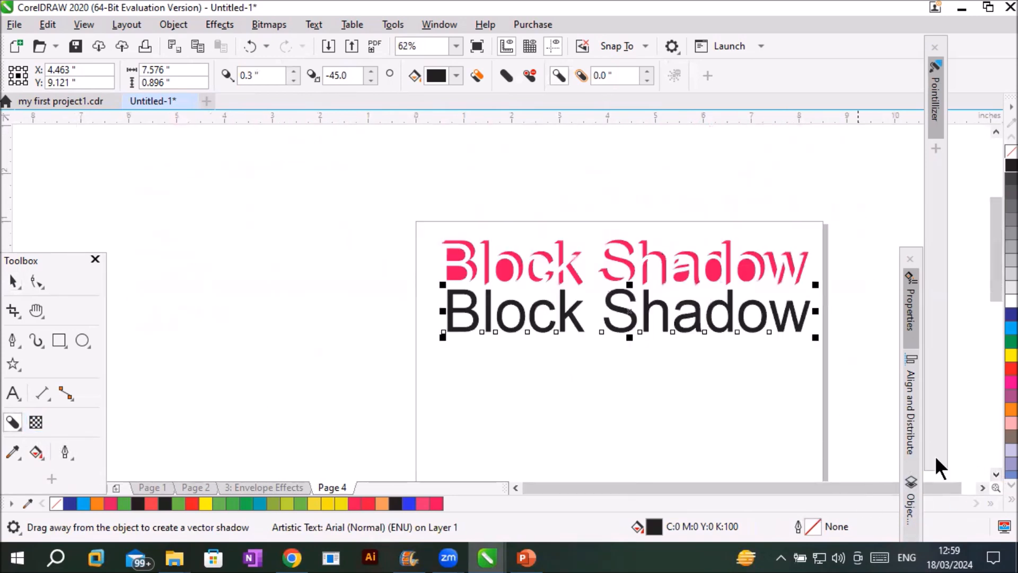
click(995, 474)
click(83, 341)
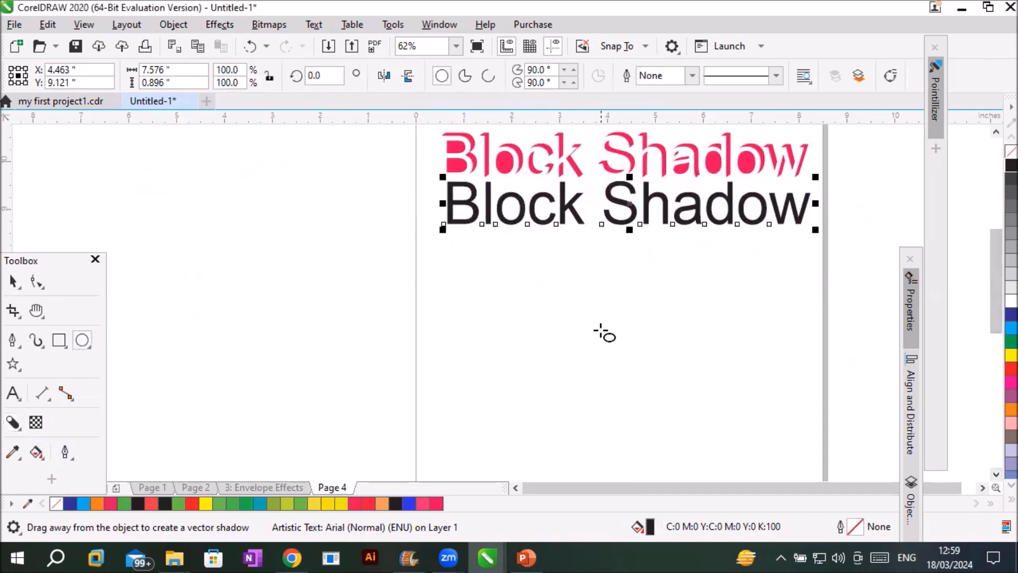
drag(489, 274, 665, 450)
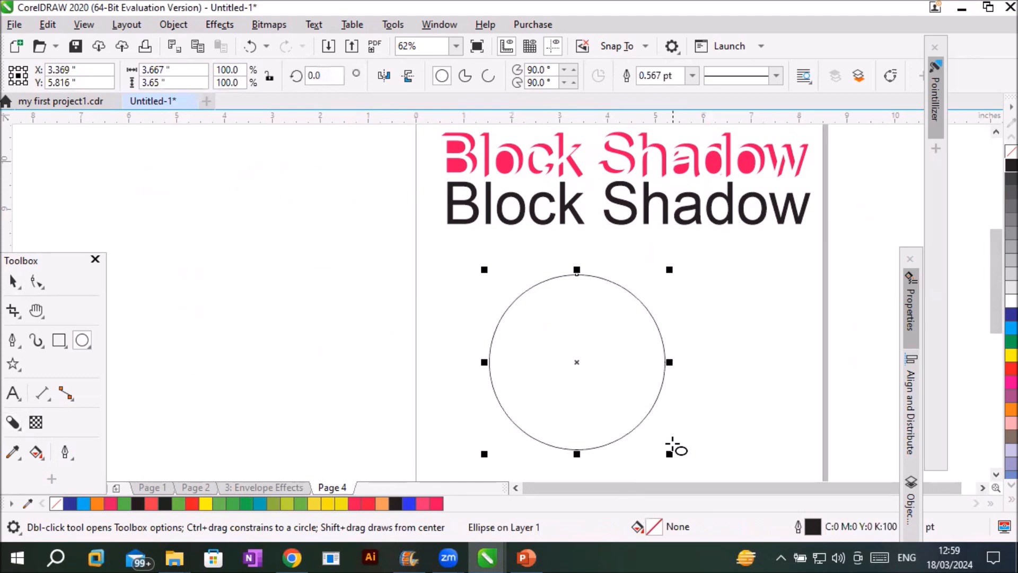
Step: Add a block shadow about 0.61 inches deep at about 25 degrees to the circle and color it pink (#F01A65)
click(12, 422)
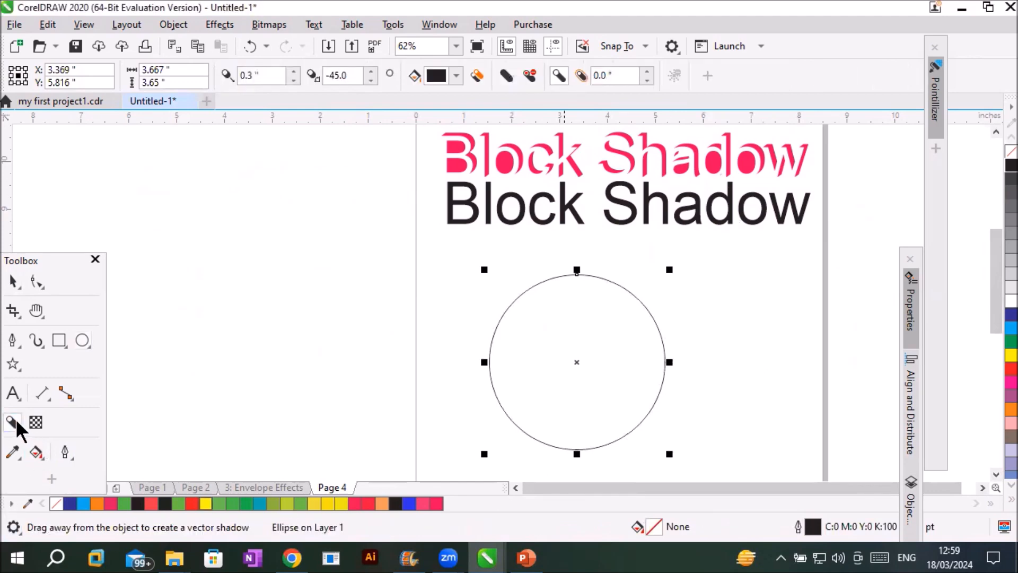
drag(616, 286, 603, 358)
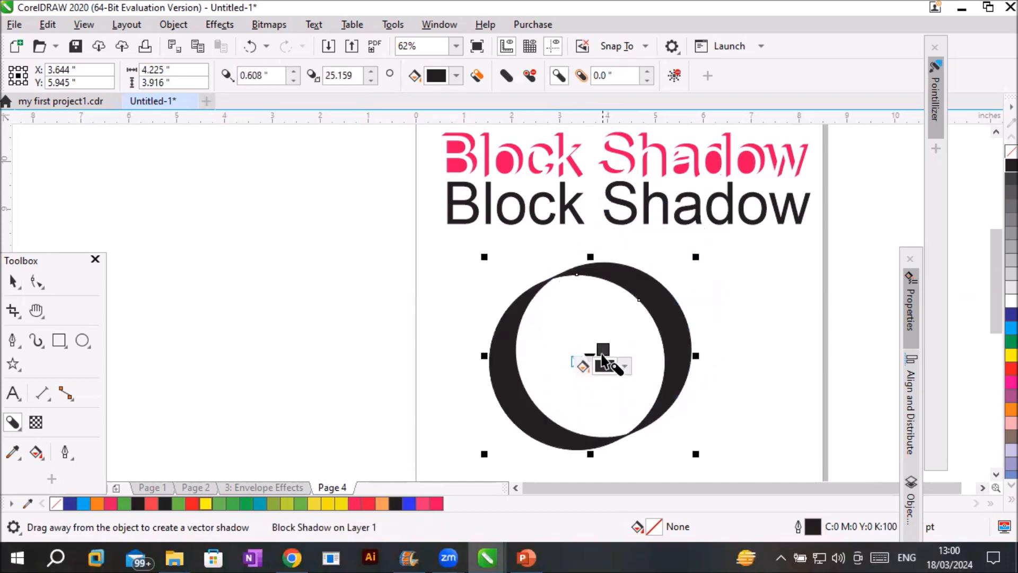
click(456, 75)
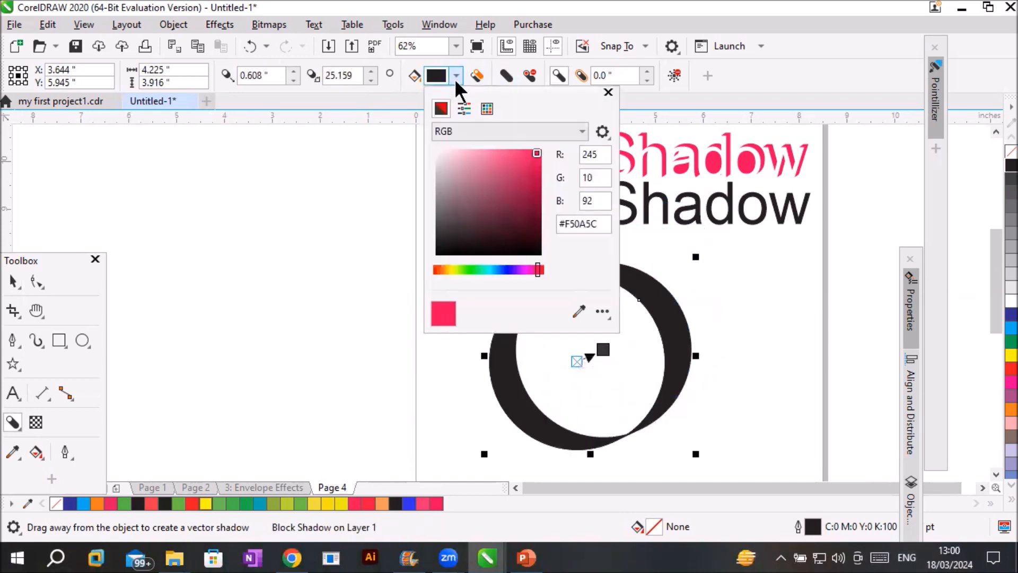
click(532, 168)
click(530, 154)
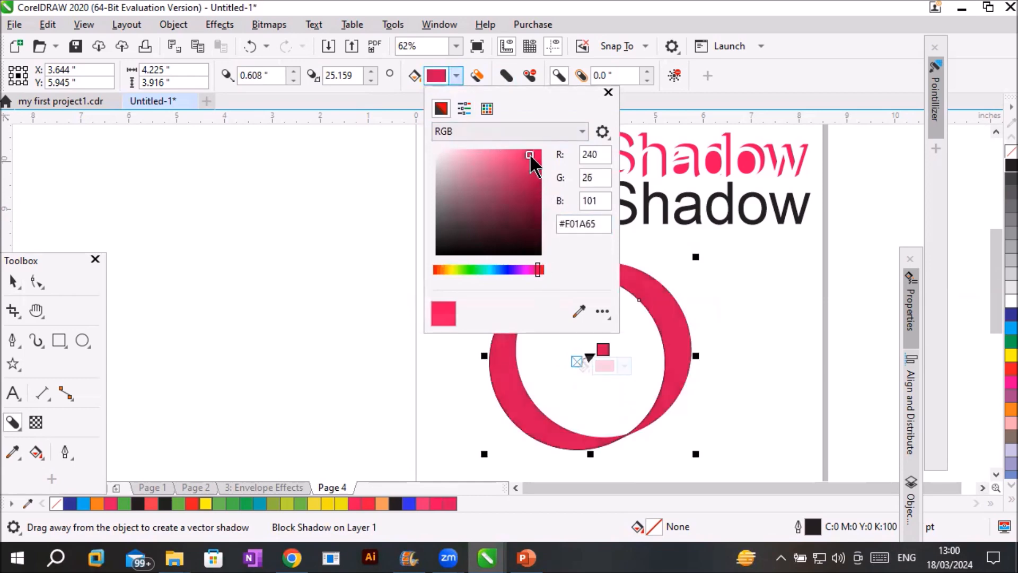
click(454, 75)
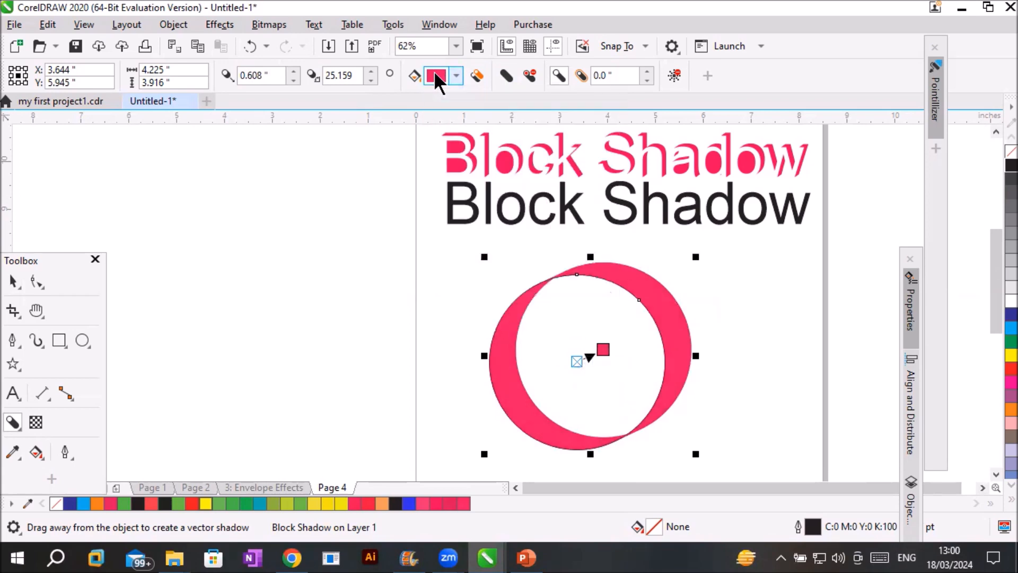
Step: Increase the depth of the circle's block shadow to 0.718 inches
click(293, 71)
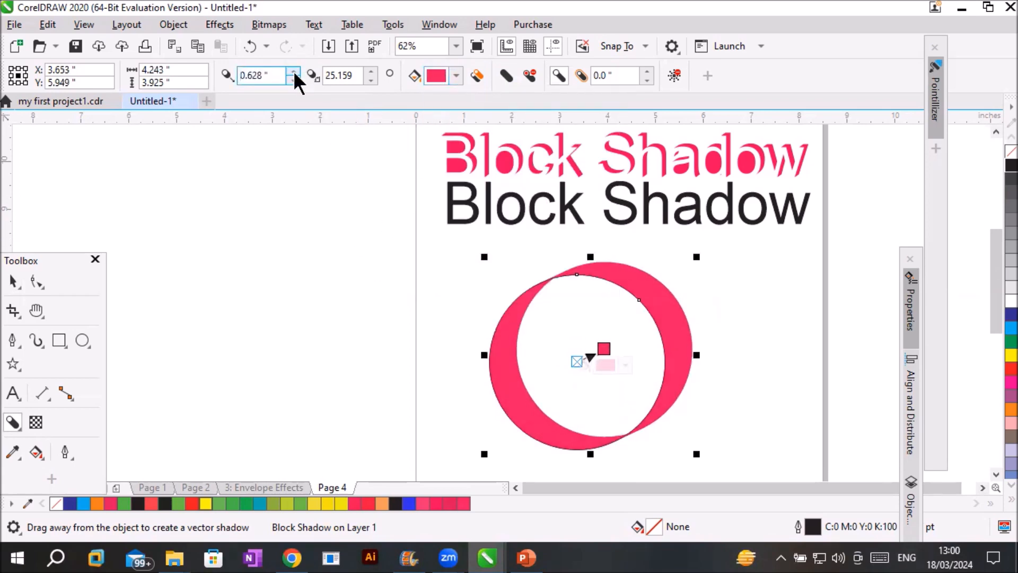
click(293, 72)
click(293, 72)
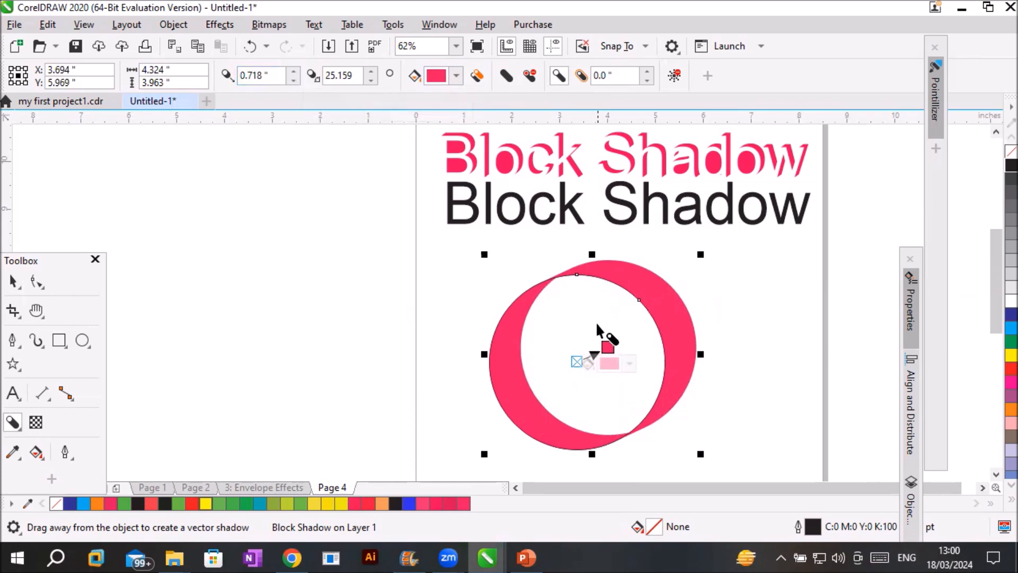
Step: Remove the holes from the circle's block shadow and simplify its overlap with the circle
click(530, 75)
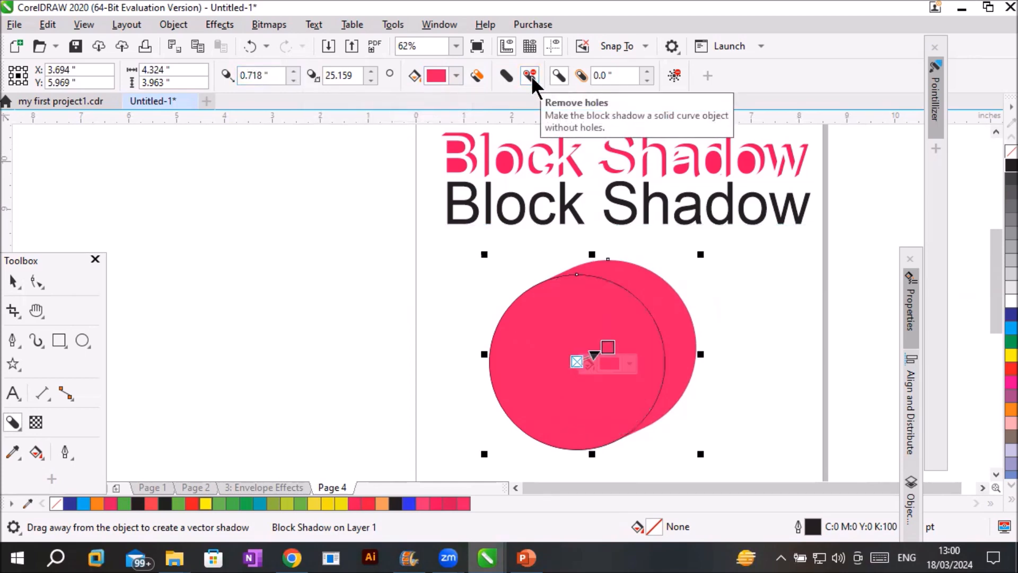
click(506, 77)
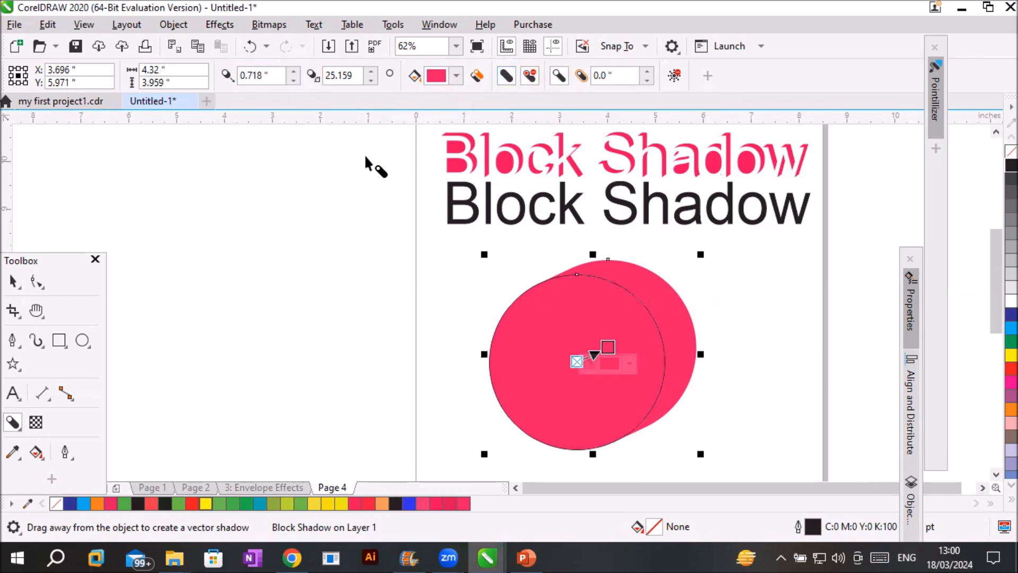
Step: Break the circle's block shadow apart and move both resulting objects together to the left, mostly off the page
click(13, 281)
right_click(567, 348)
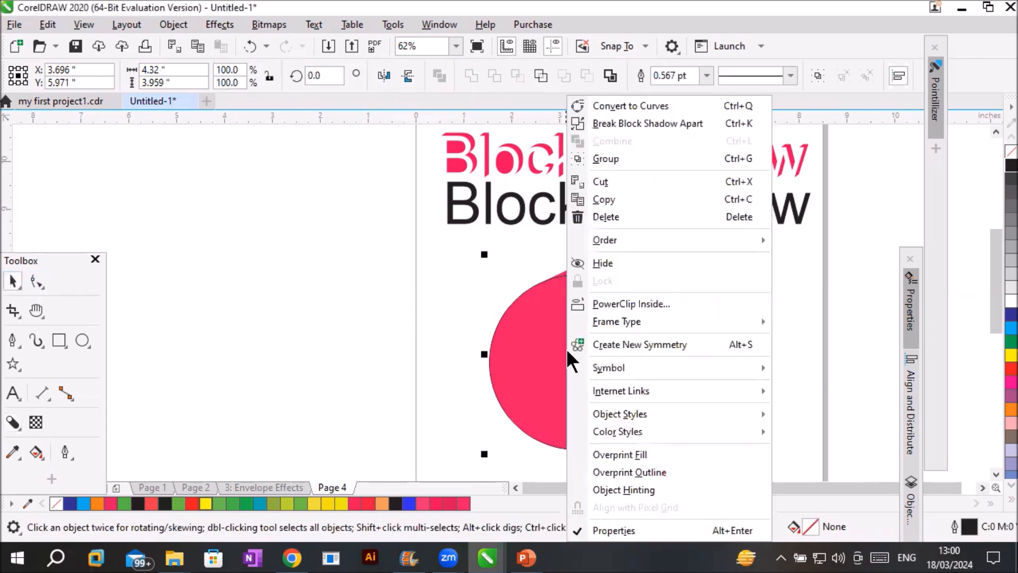
click(608, 123)
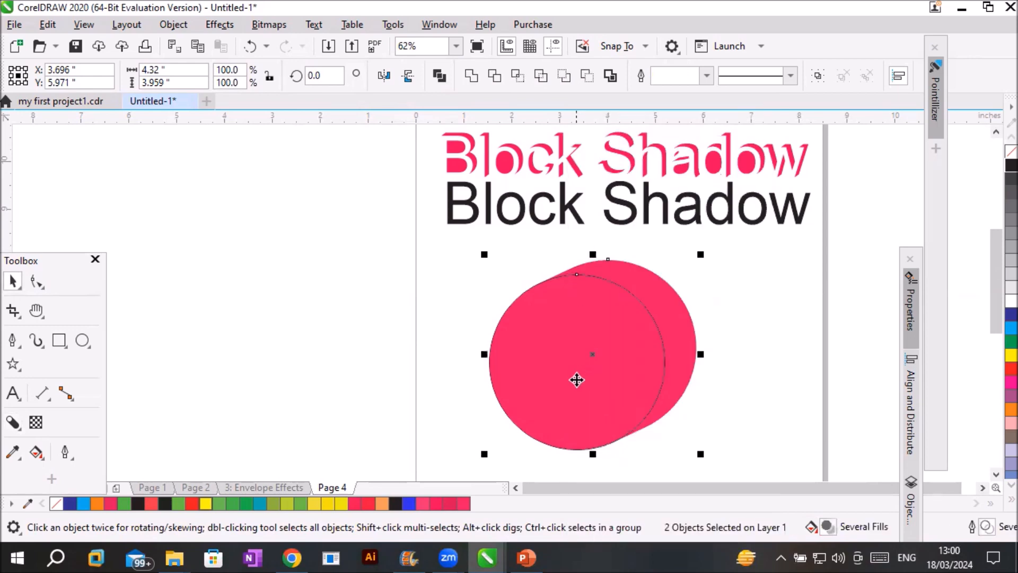
drag(536, 364, 319, 390)
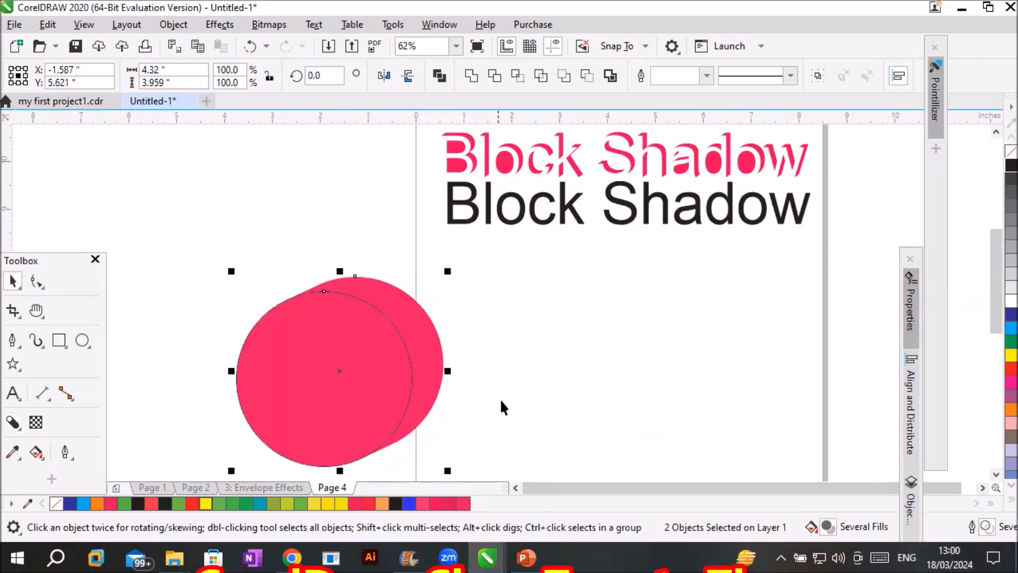
Step: Move the pink shadow shape back onto the page, apart from the circle outline, and shift both objects slightly upward
click(431, 366)
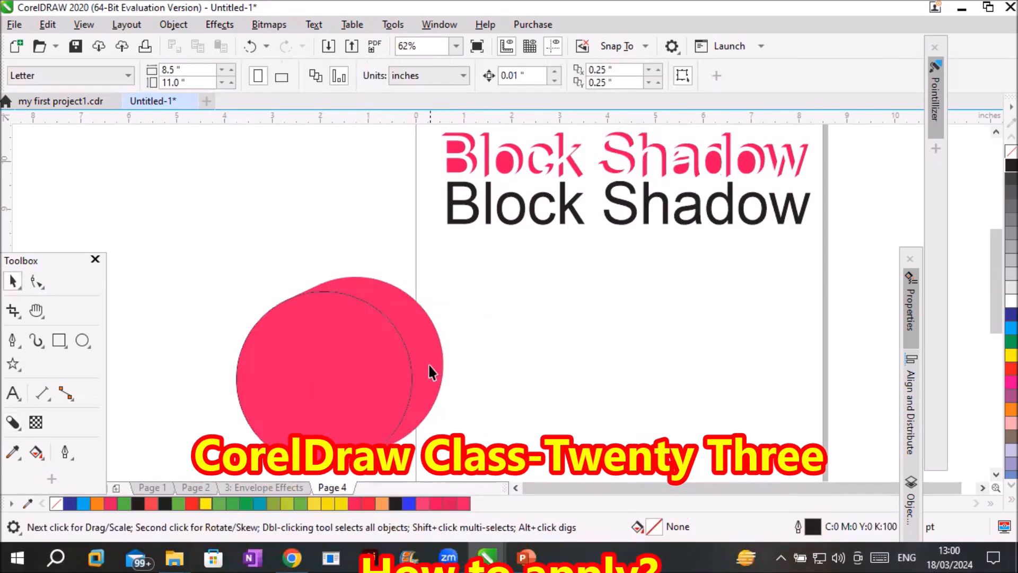
drag(429, 365, 672, 365)
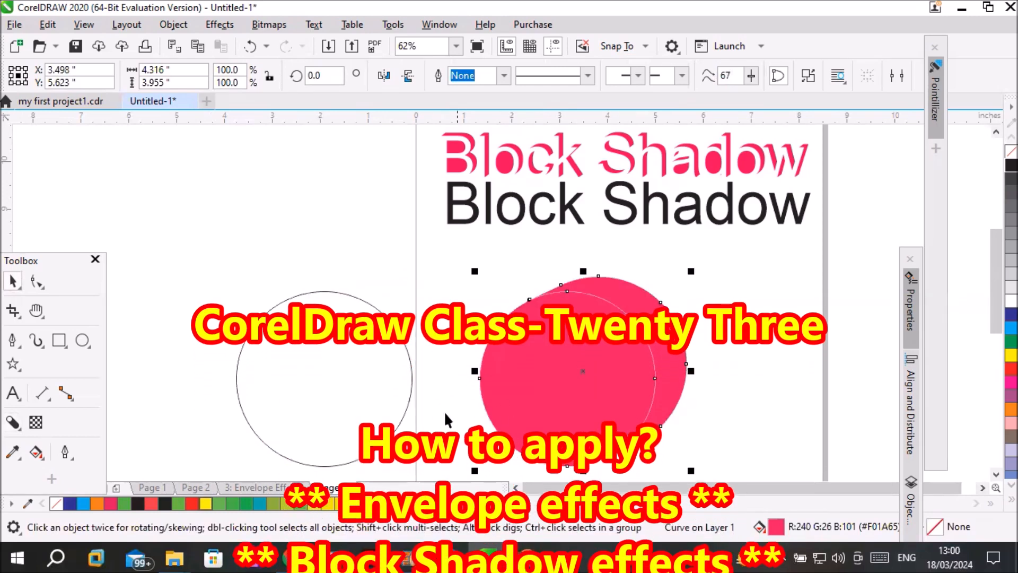
click(593, 361)
drag(413, 390, 427, 370)
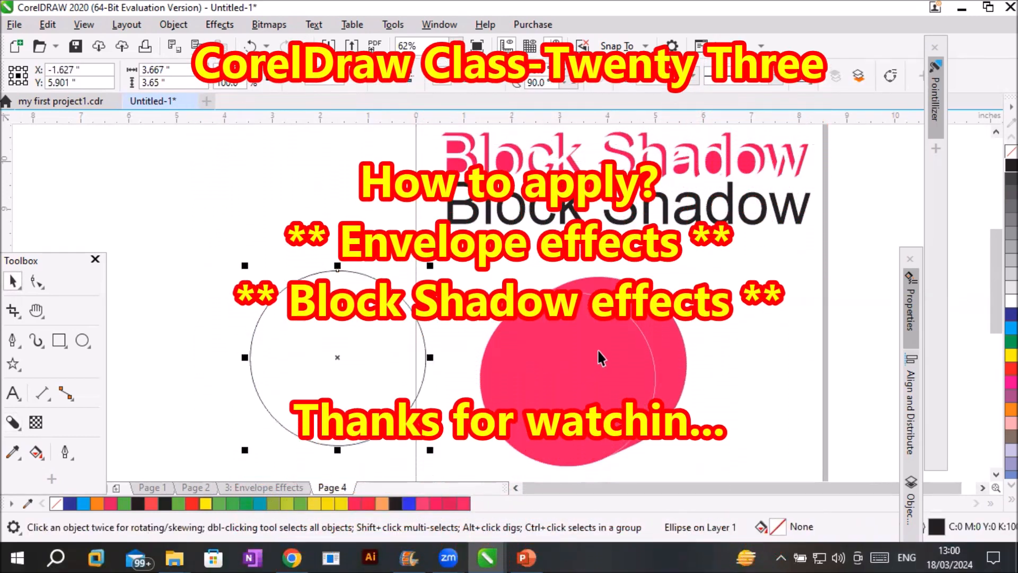
click(627, 362)
drag(625, 385, 619, 368)
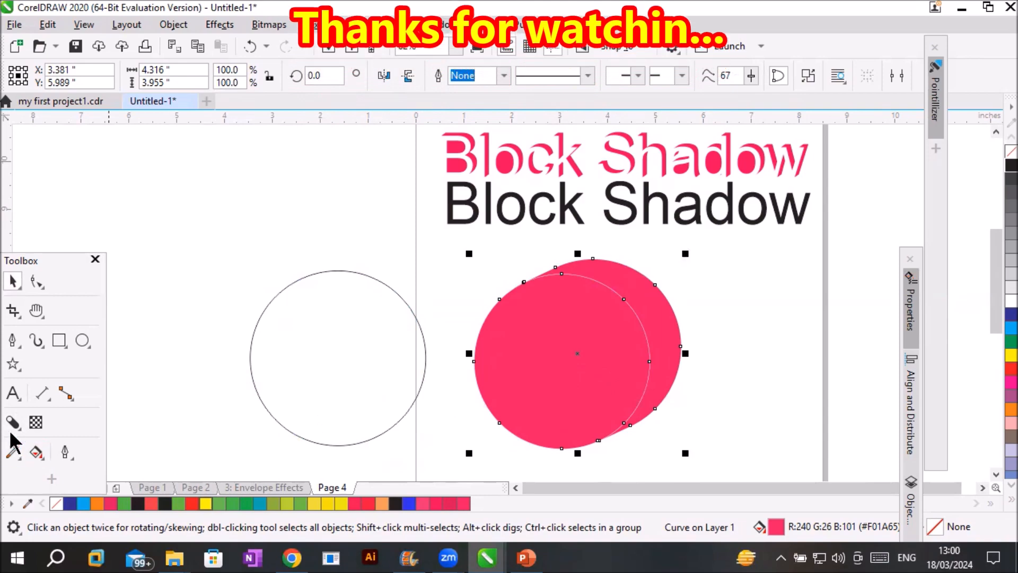
Step: Reposition the floating Toolbox higher up and farther right over the empty canvas beside the page
drag(47, 257, 104, 180)
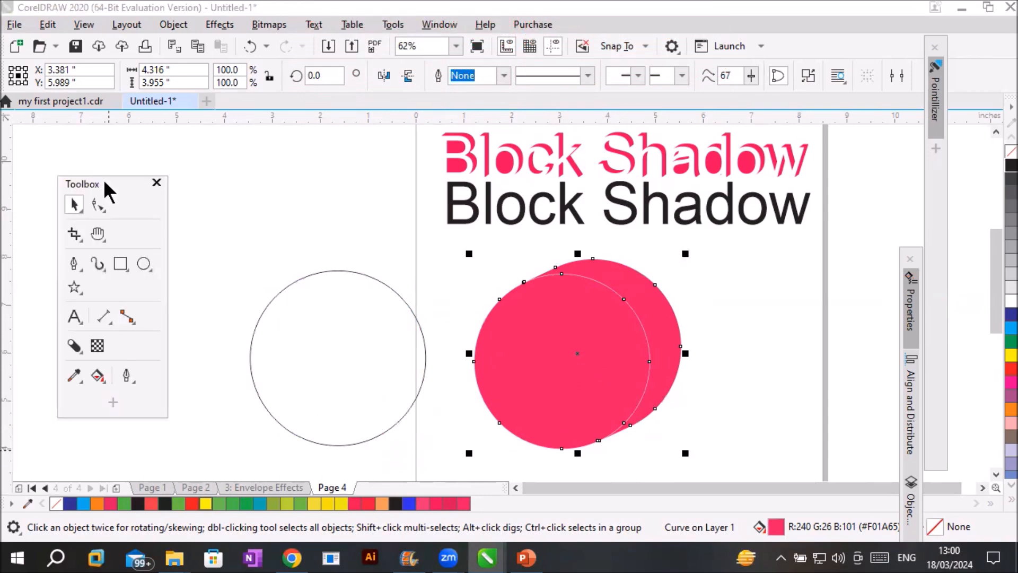